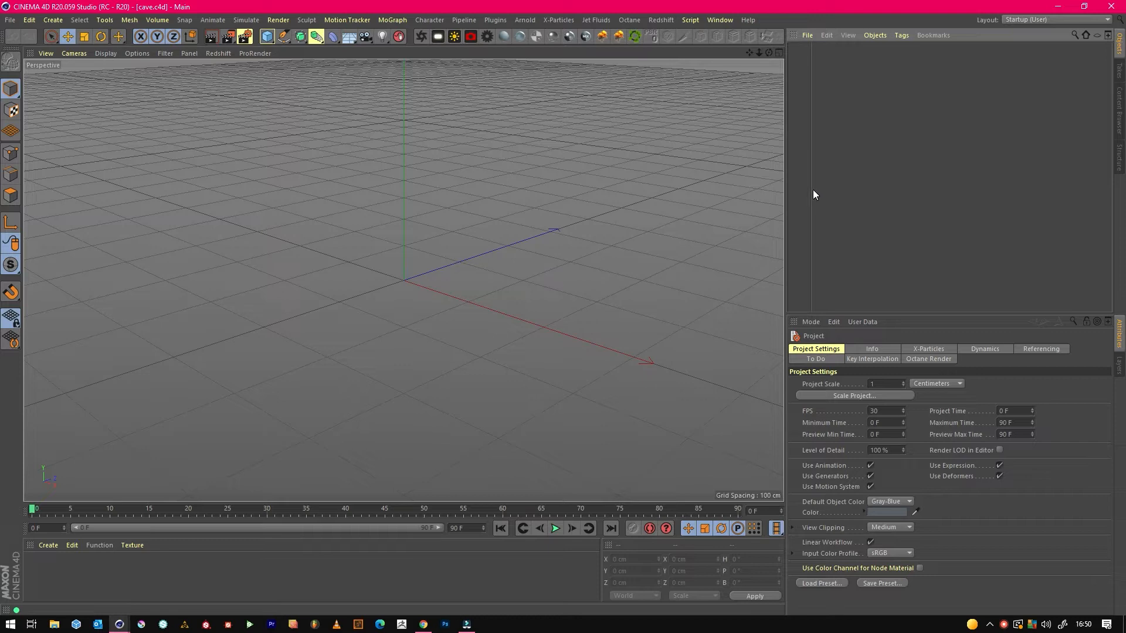
Draw an open, jagged Bezier spline in the front view as an arched cave profile, peaking at about Y 237 cm near the centre.
left_click_drag(810, 186, 838, 181)
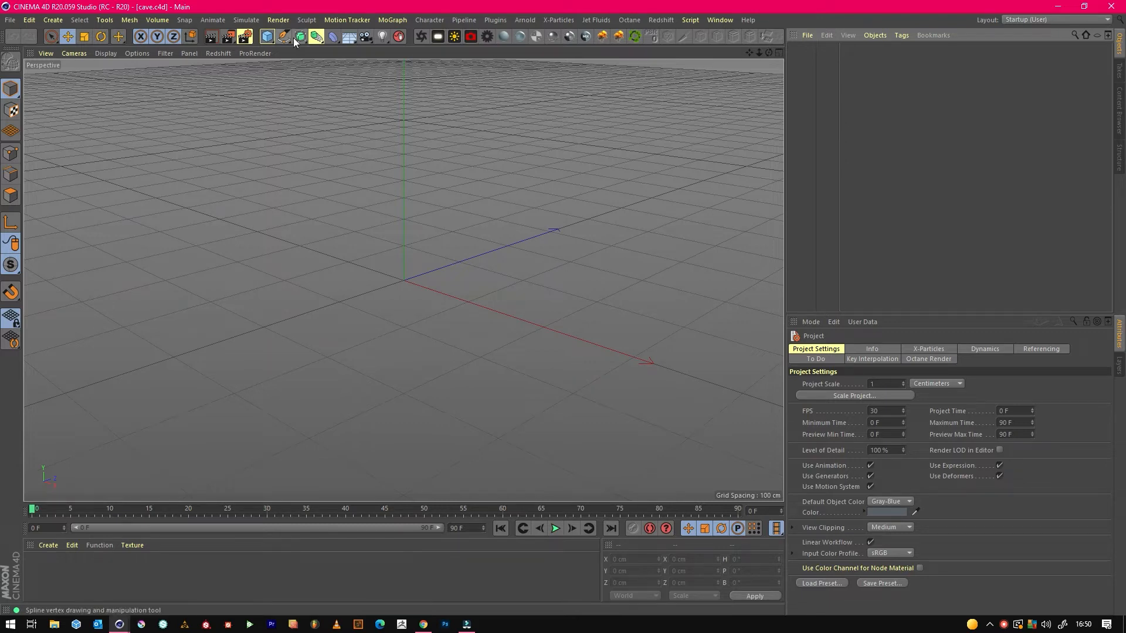
left_click_drag(284, 37, 309, 48)
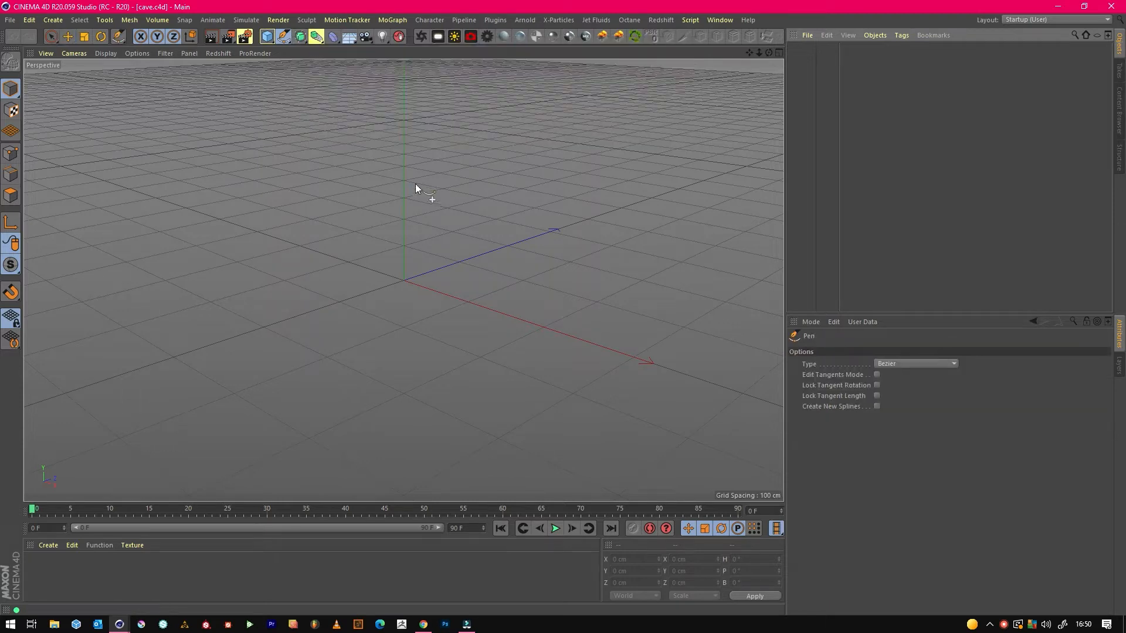
middle_click(443, 208)
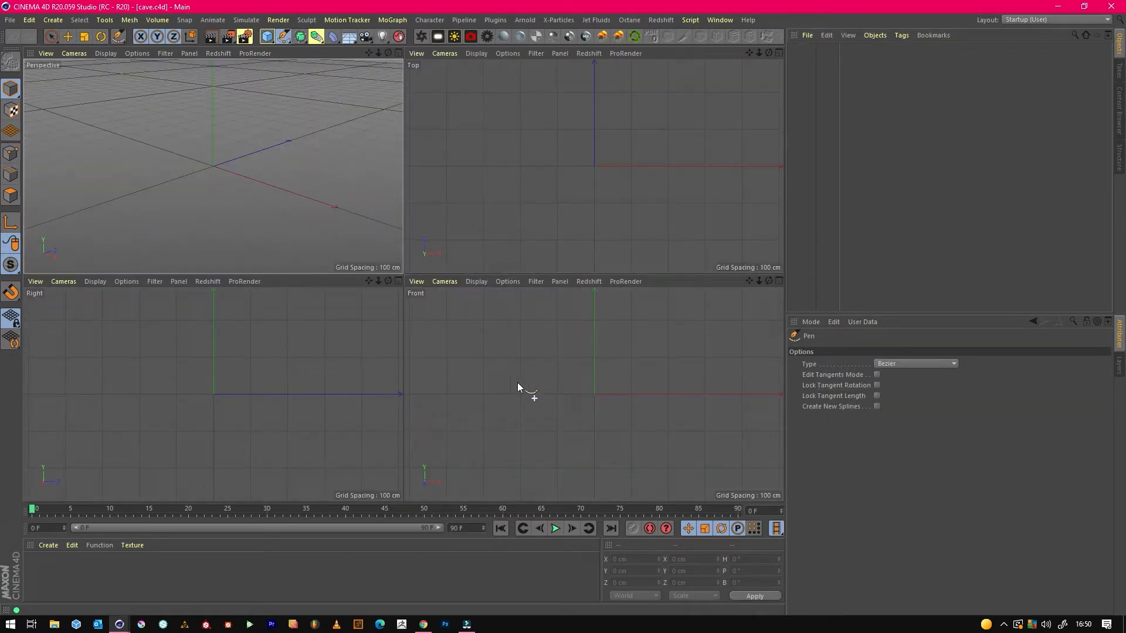
left_click_drag(469, 388, 511, 361)
left_click_drag(525, 359, 533, 358)
left_click(543, 354)
left_click(565, 344)
left_click(584, 340)
left_click(592, 307)
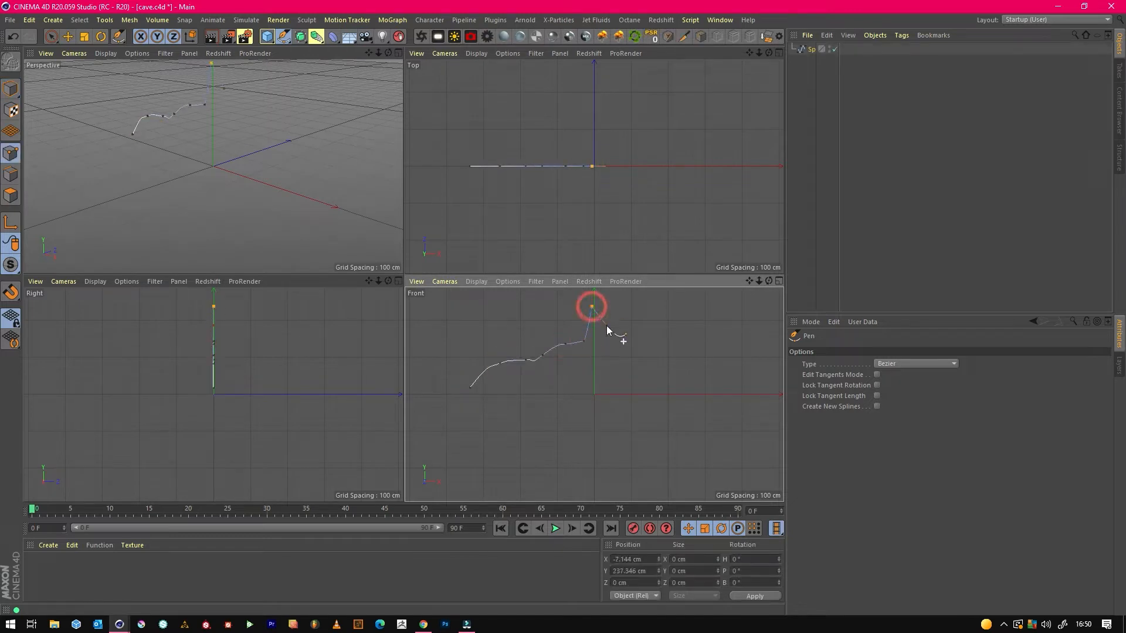
left_click(603, 316)
left_click(612, 324)
left_click(623, 337)
left_click(640, 340)
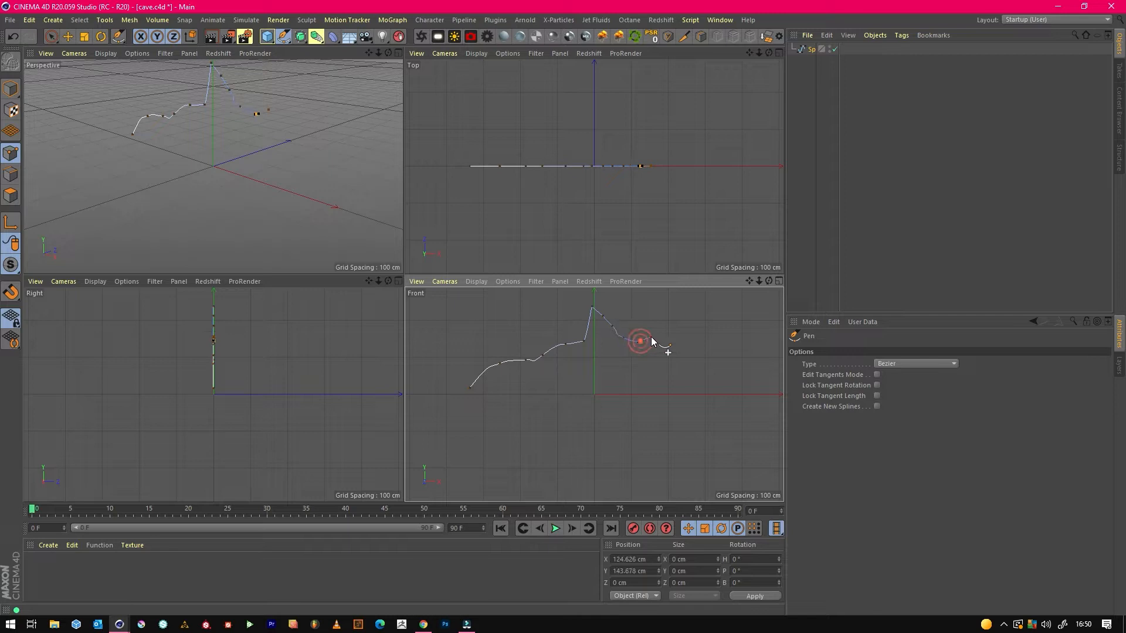
left_click(711, 363)
left_click(736, 389)
left_click(745, 404)
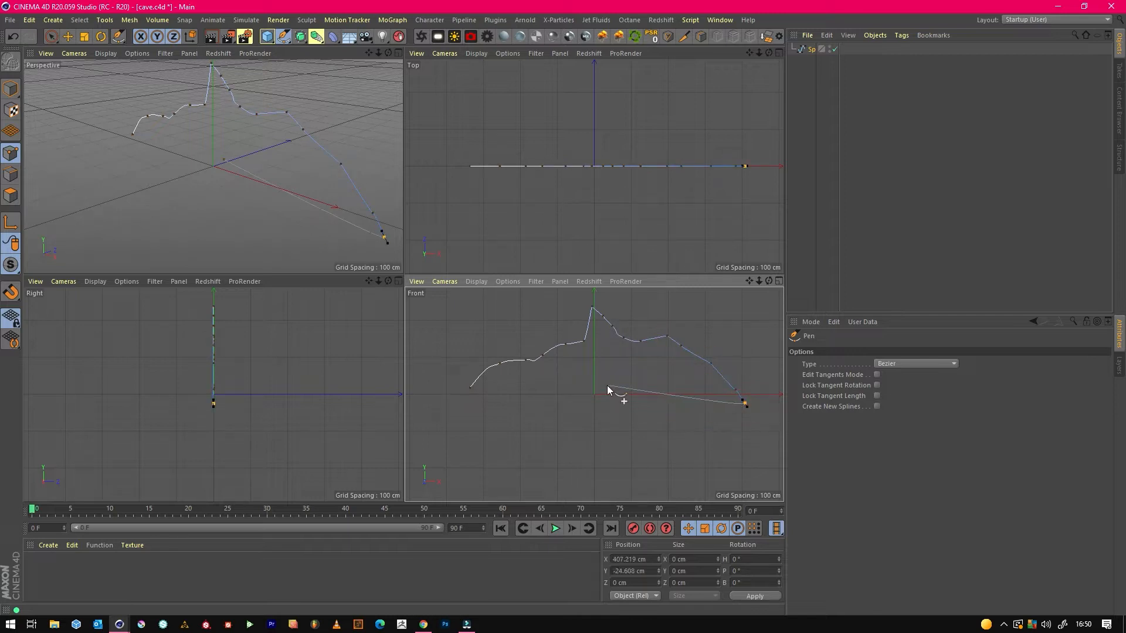
left_click(68, 36)
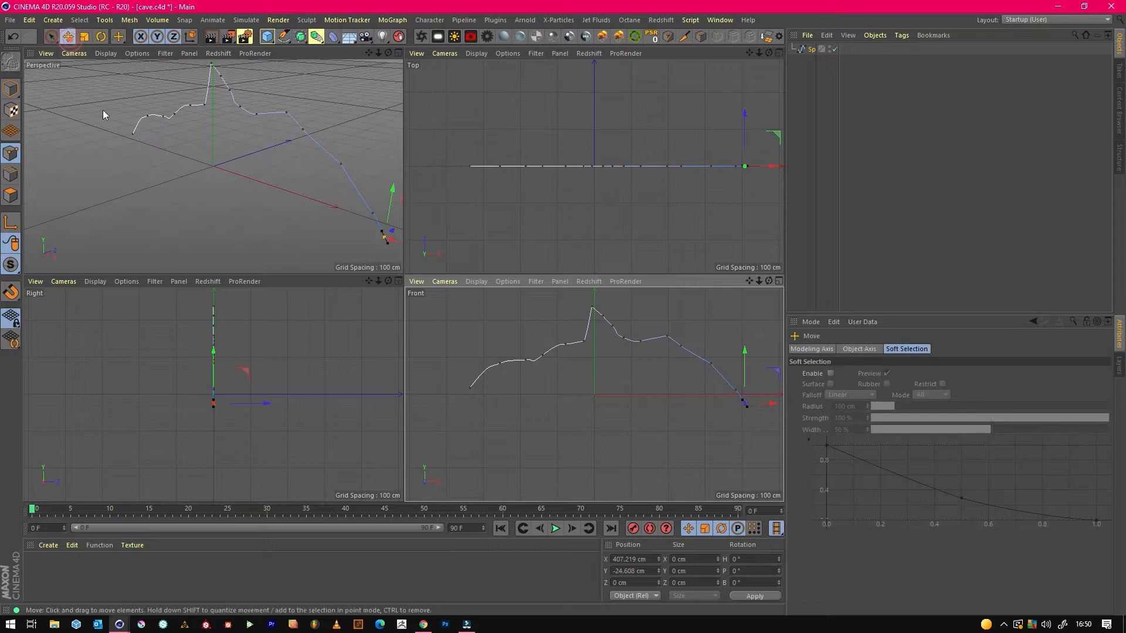
Place the cave-profile spline inside an Extrude generator and set its Z movement to 1233 cm.
middle_click(254, 211)
left_click_drag(759, 53, 270, 178)
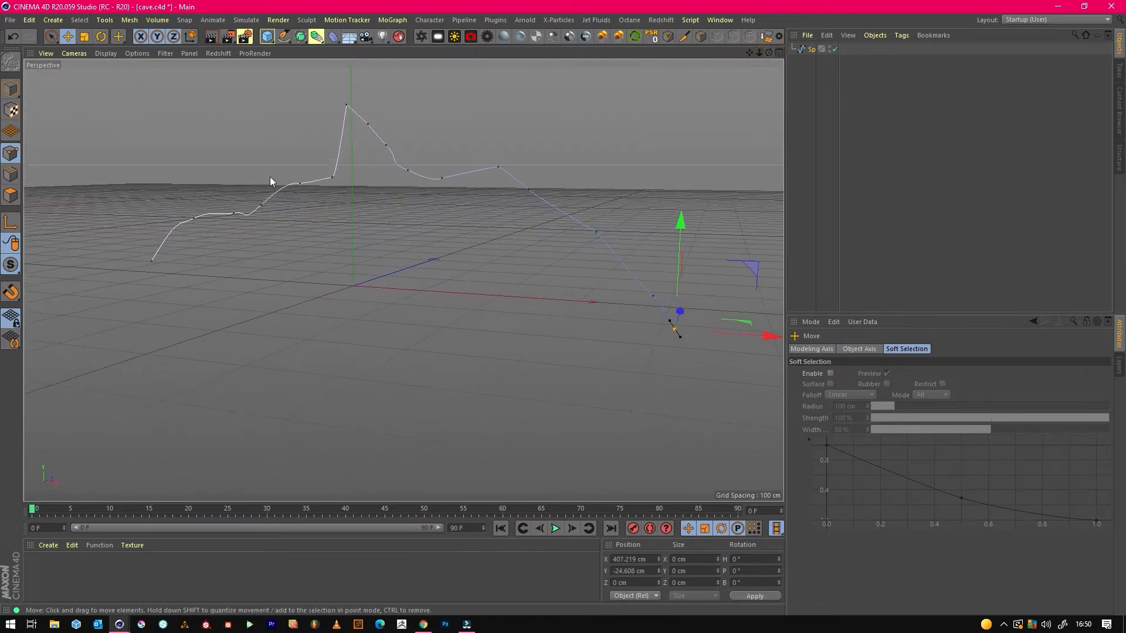
left_click(311, 40)
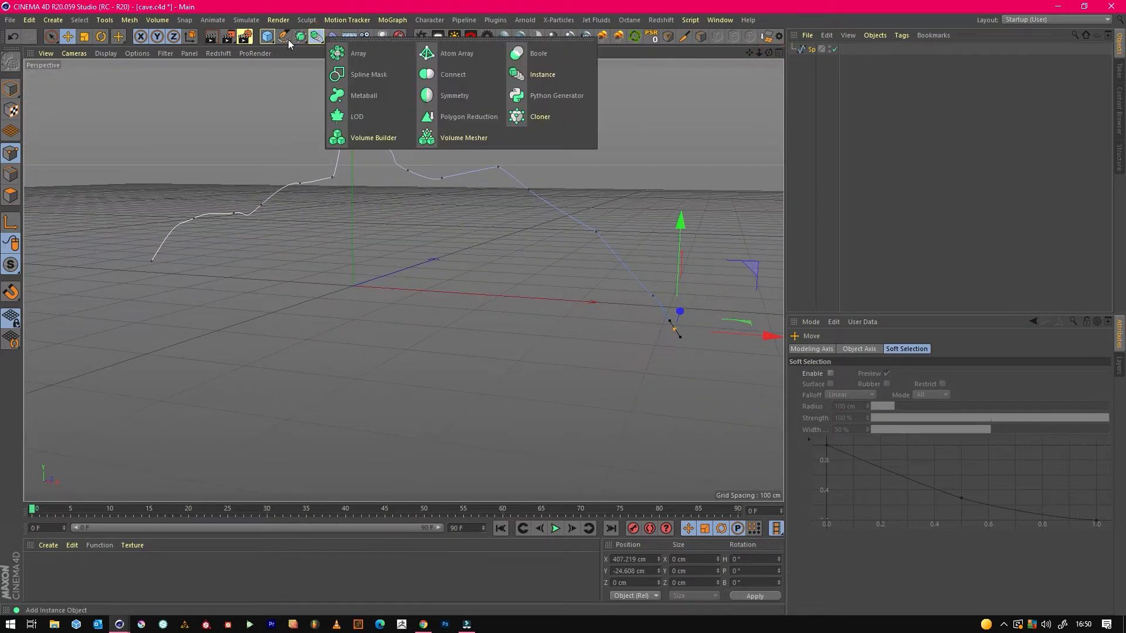
left_click(300, 36)
left_click(424, 52)
left_click_drag(811, 62, 806, 51)
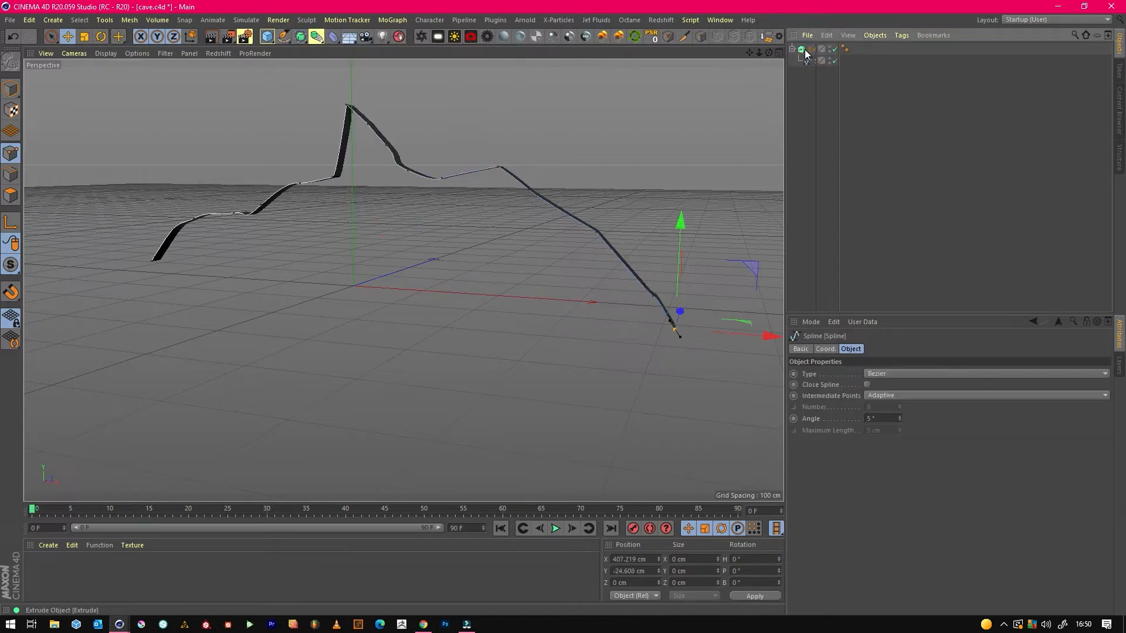
left_click(804, 99)
left_click(812, 50)
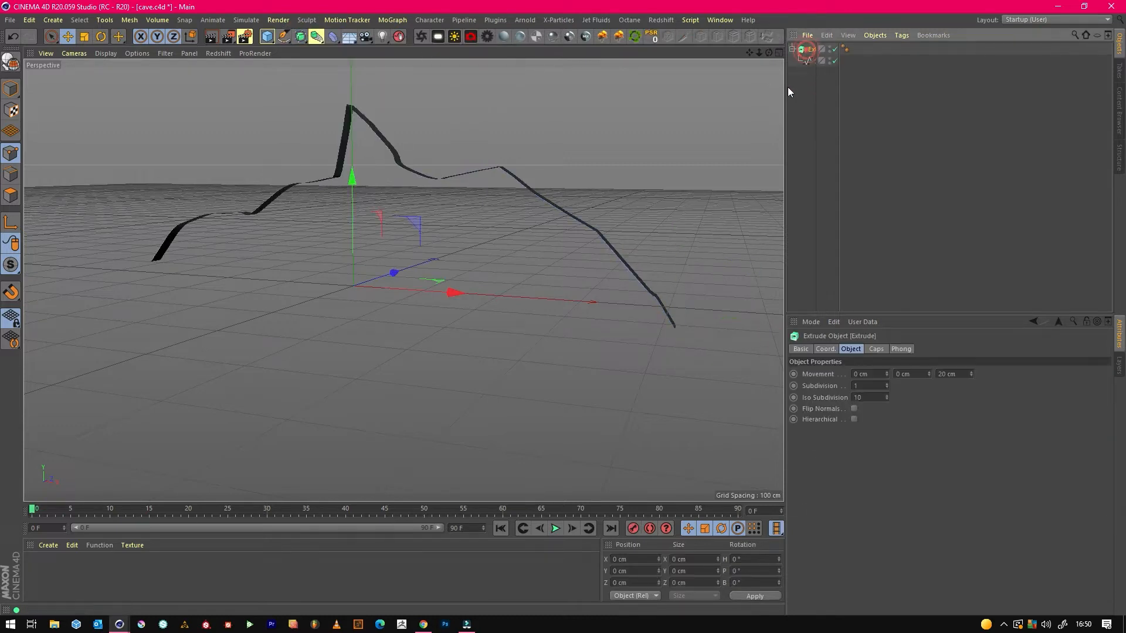
left_click_drag(970, 374, 972, 372)
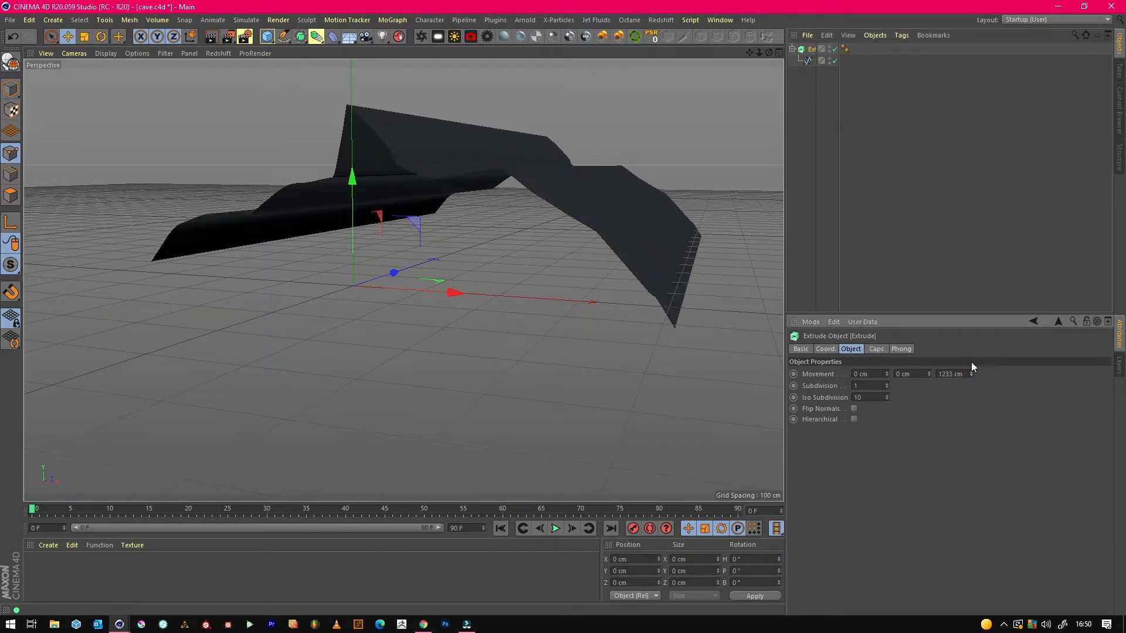
Display the extruded surface in Gouraud Shading (Lines) so its mesh edges are drawn.
left_click_drag(768, 52, 403, 280)
left_click(807, 62)
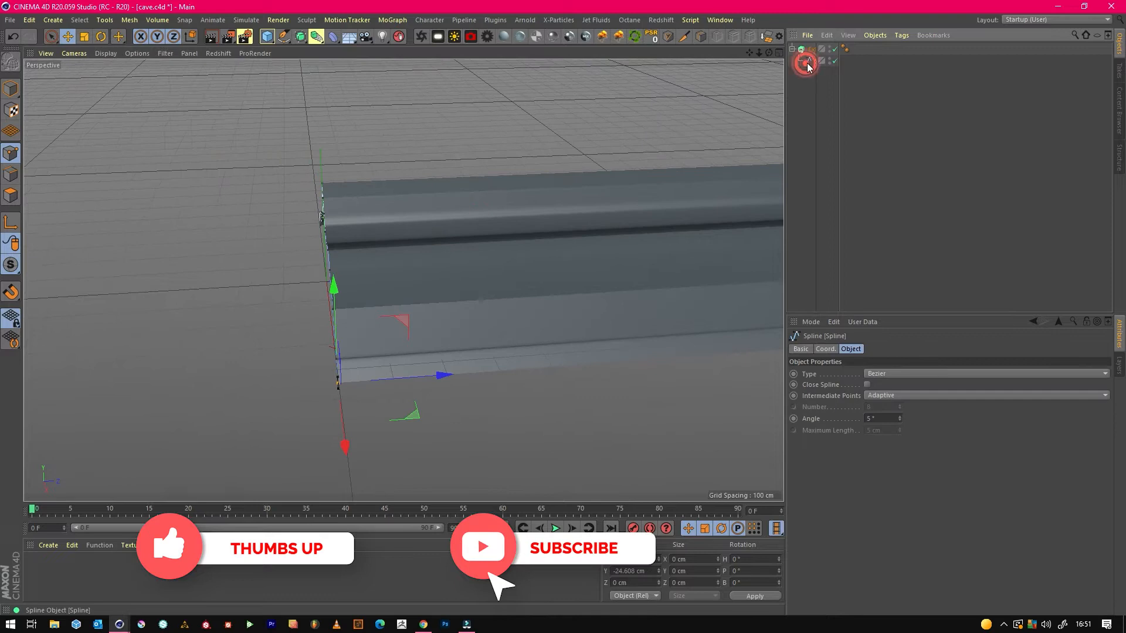
left_click(809, 49)
left_click(105, 54)
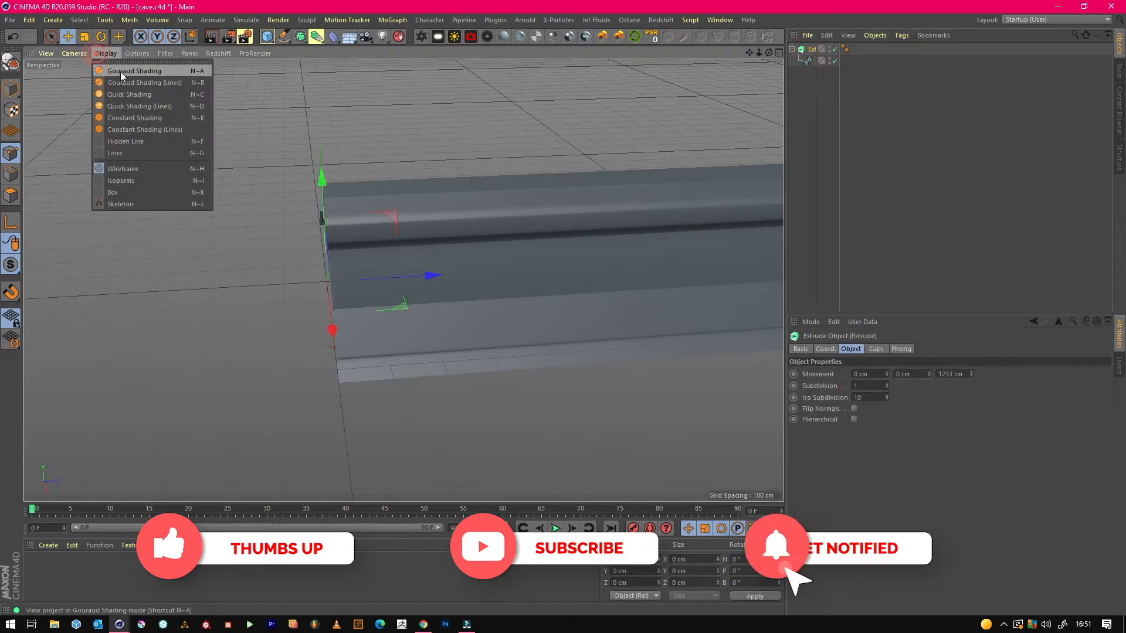
left_click(132, 79)
Set the Extrude object's subdivision to 18 and its Z movement to 931 cm.
left_click_drag(747, 53, 622, 73)
left_click_drag(887, 385, 925, 385)
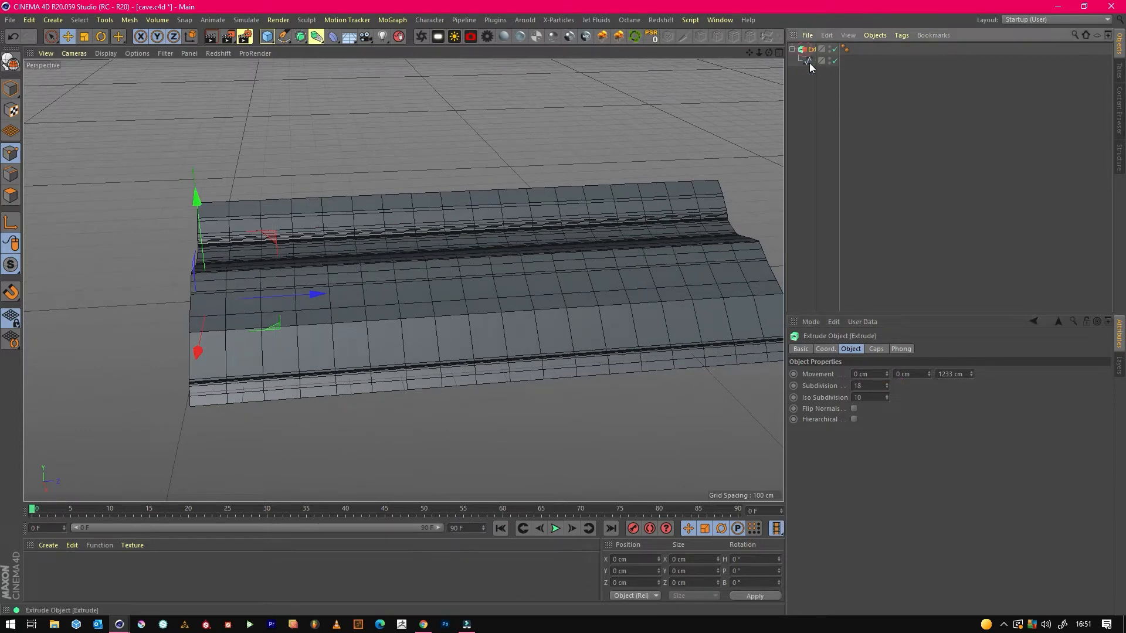
left_click_drag(973, 374, 972, 399)
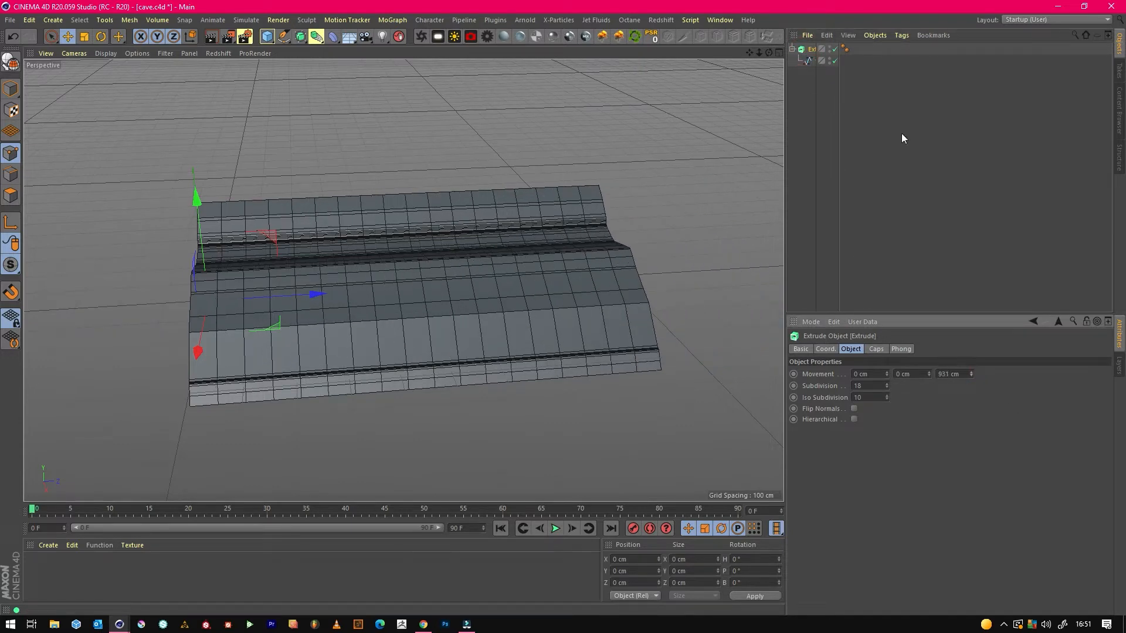
left_click(905, 65)
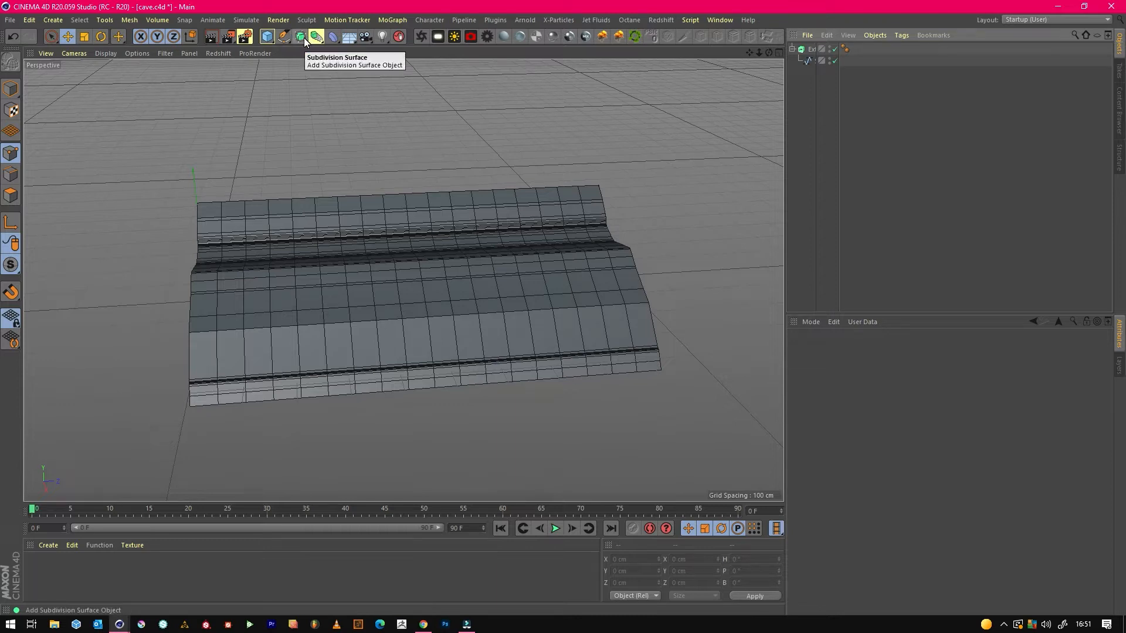
Adjust the Extrude object's parameters to iso subdivision 20, Y movement -54 cm and subdivision 16.
left_click(812, 49)
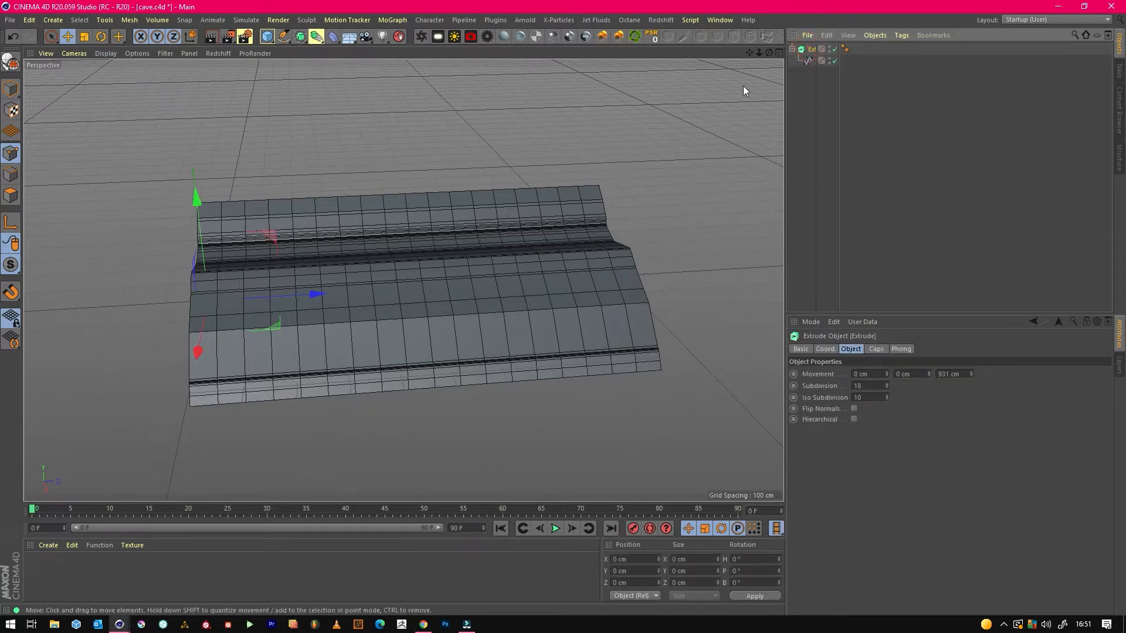
left_click_drag(768, 52, 733, 82)
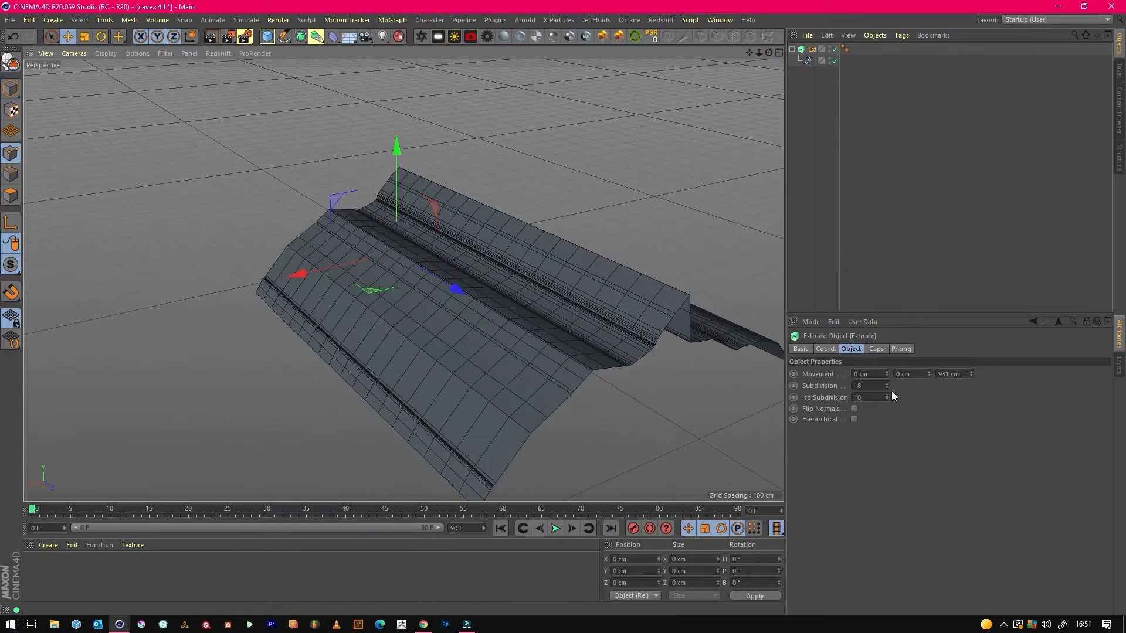
left_click_drag(887, 394, 887, 389)
left_click_drag(929, 374, 929, 405)
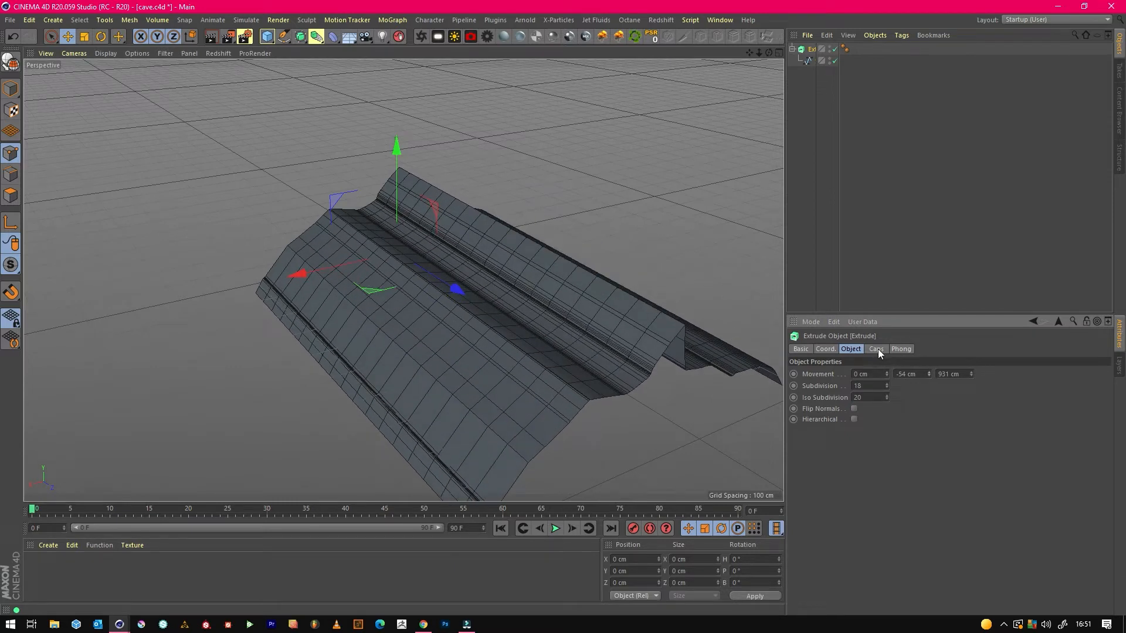
left_click_drag(886, 387, 886, 393)
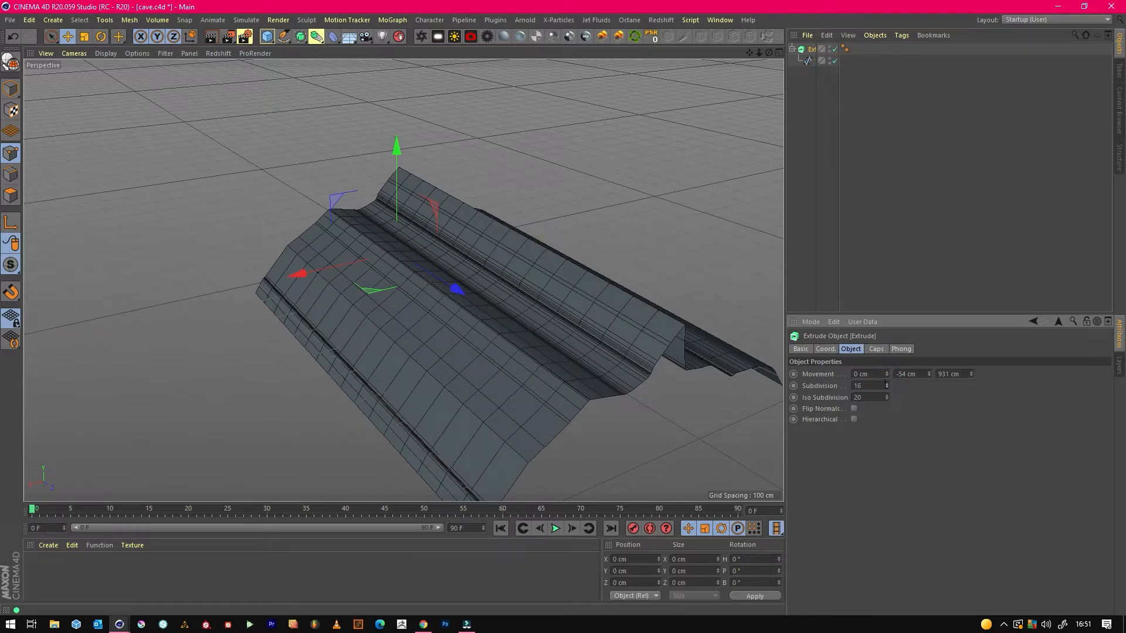
Convert the parametric Extrude object into an editable polygon mesh.
left_click(11, 61)
left_click(972, 210)
left_click_drag(404, 282, 409, 368, "alt")
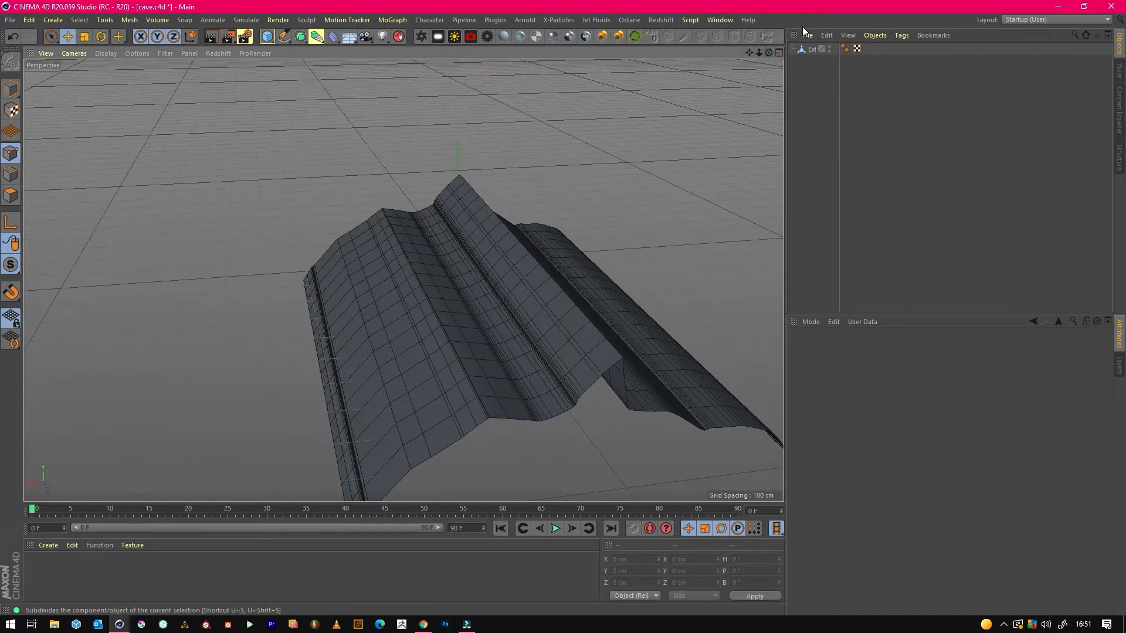
Add a Displacer deformer as a child of the extruded mesh and assign a Noise shader to it.
left_click(335, 38)
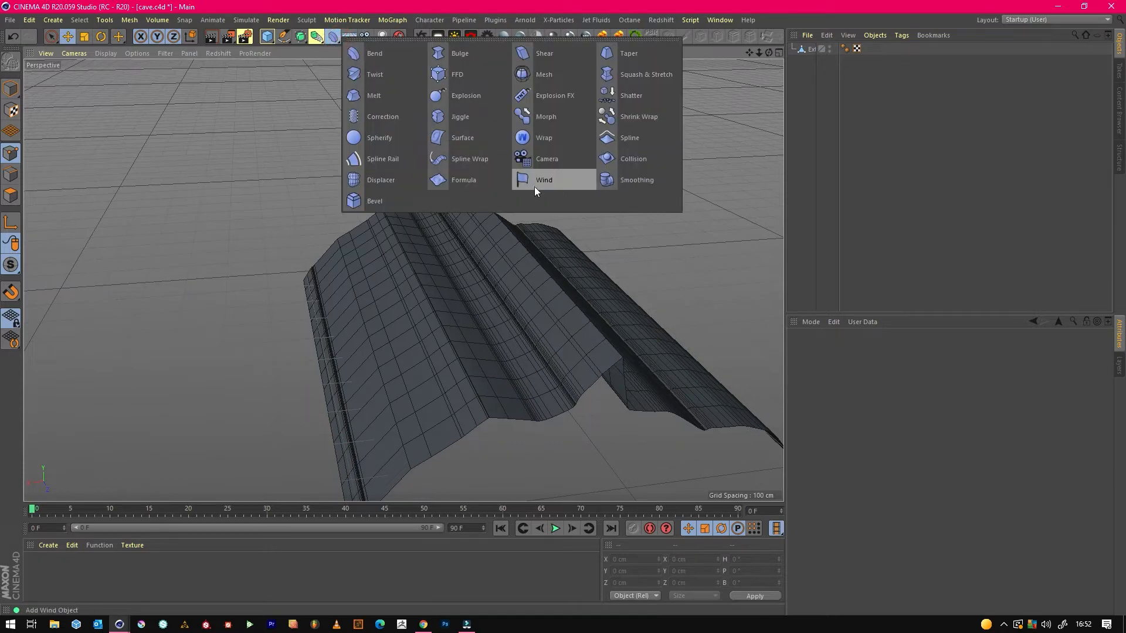
left_click(384, 179)
mouse_move(809, 50)
left_mouse_down()
mouse_move(814, 71)
mouse_move(806, 61)
left_mouse_up()
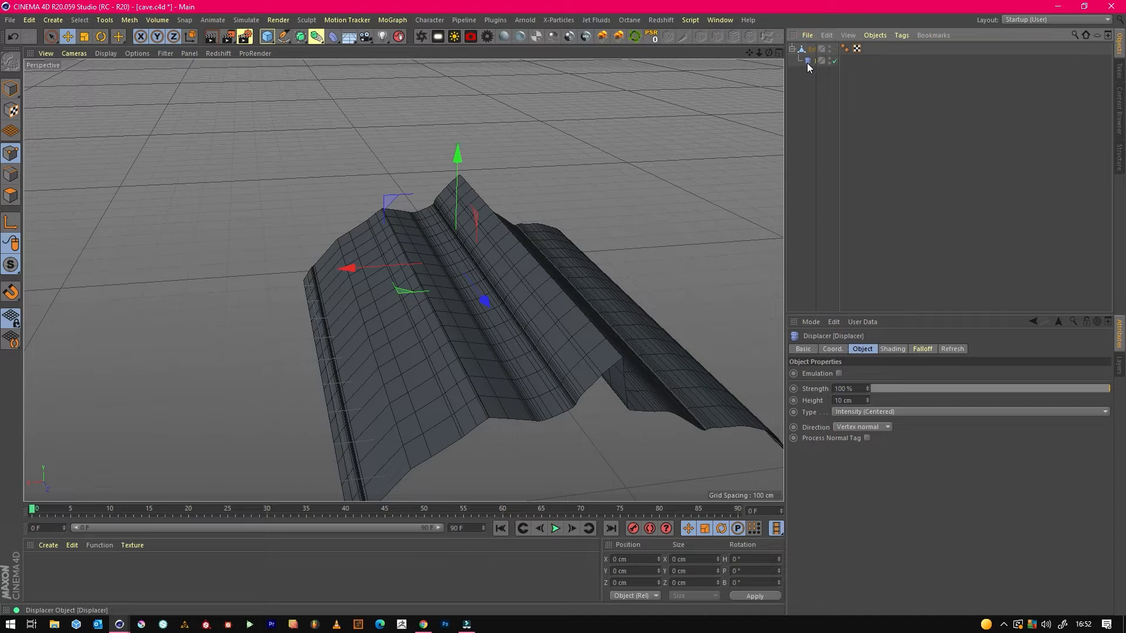
left_click(894, 349)
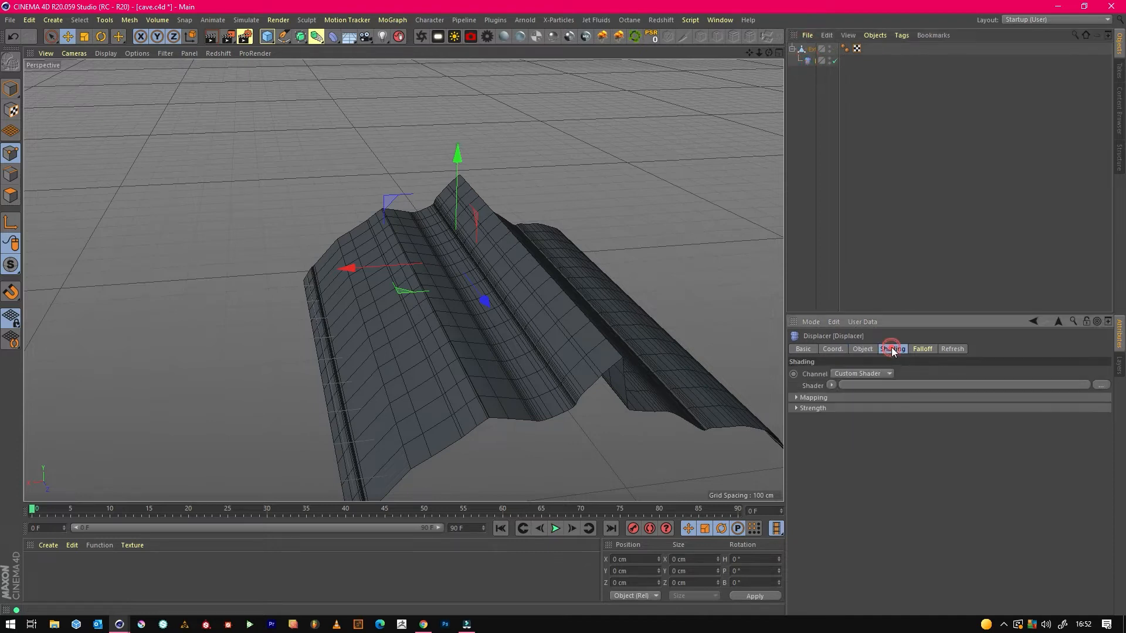
left_click(835, 383)
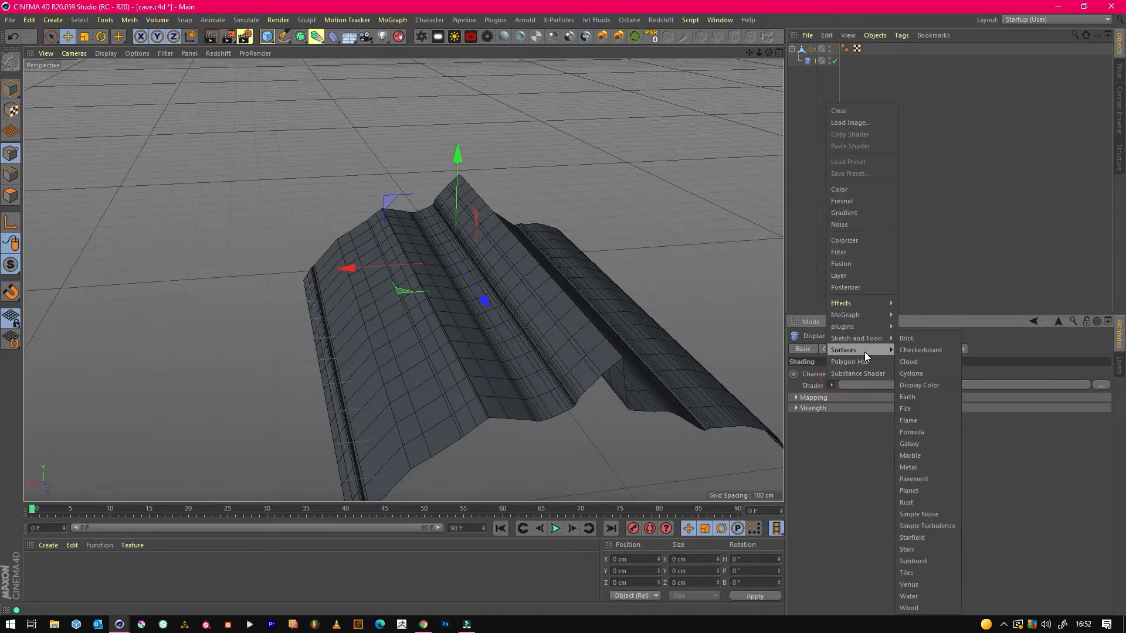
mouse_move(856, 351)
left_click(851, 226)
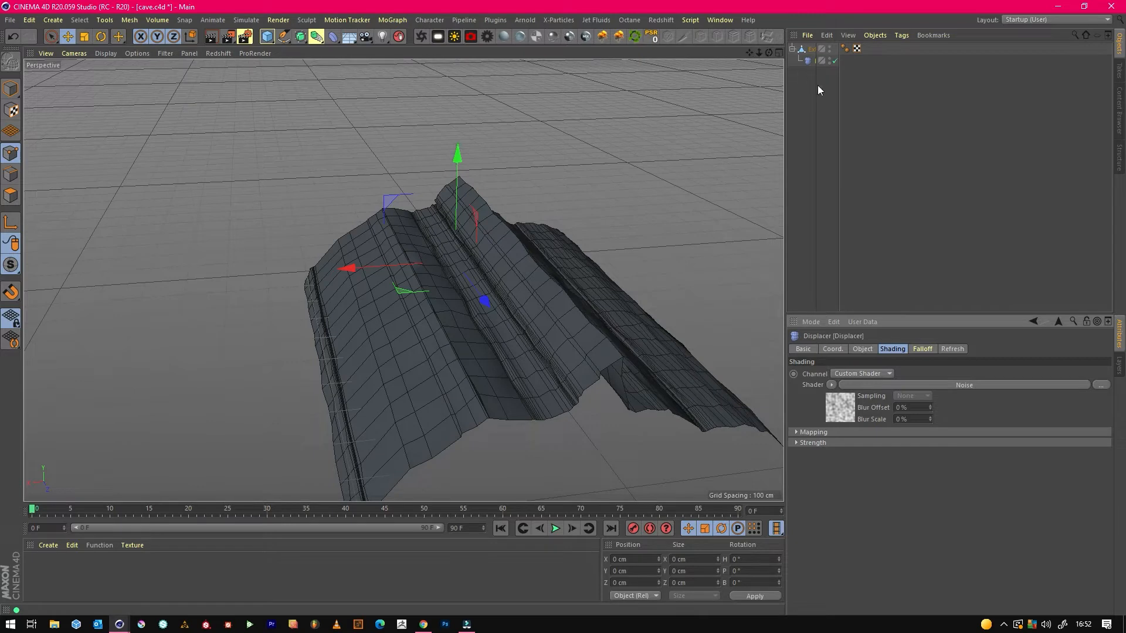
Set the global scale of the Displacer's Noise shader to 300%.
left_click_drag(838, 95, 937, 107)
left_click(825, 59)
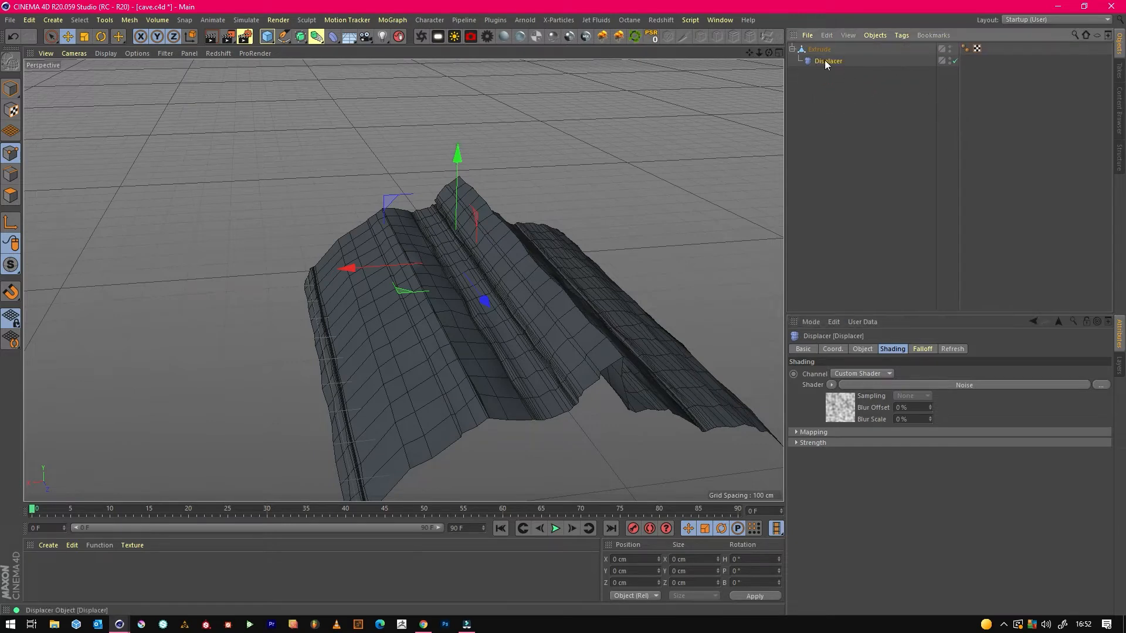
left_click(918, 385)
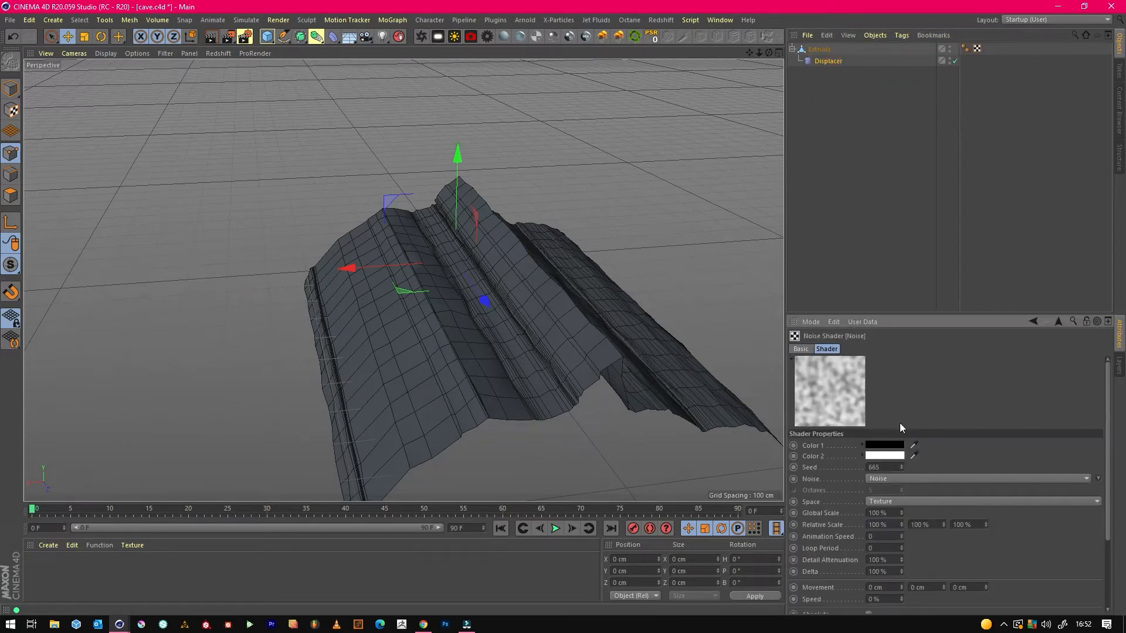
mouse_move(901, 513)
left_mouse_down()
mouse_move(910, 495)
mouse_move(902, 512)
left_mouse_up()
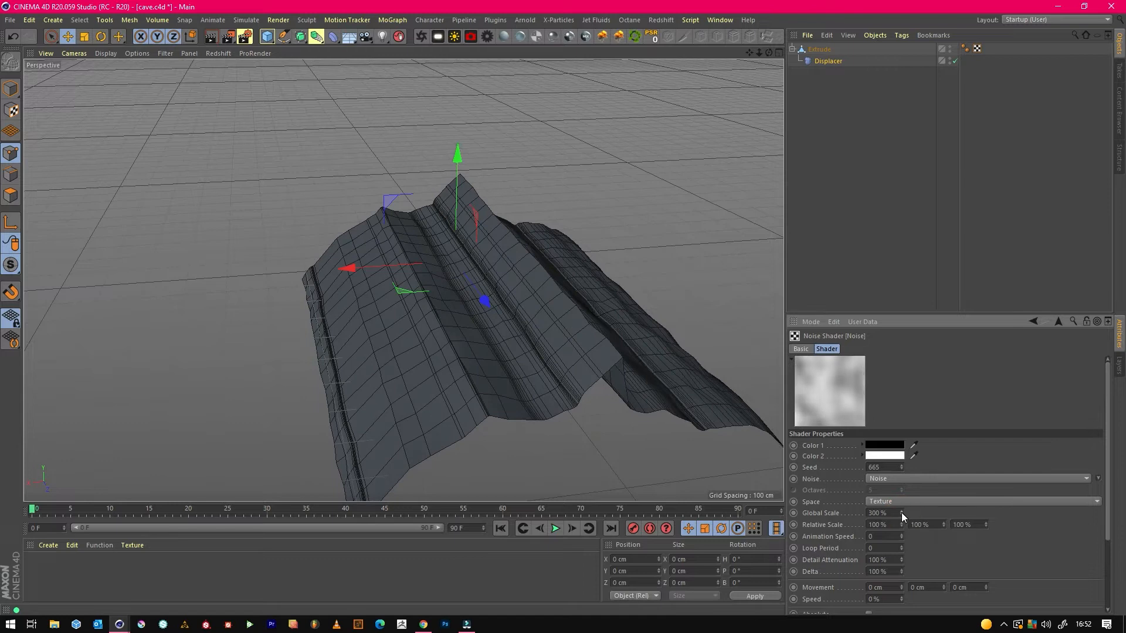
Set the Displacer's height to 16 cm.
left_click(824, 61)
left_click(865, 350)
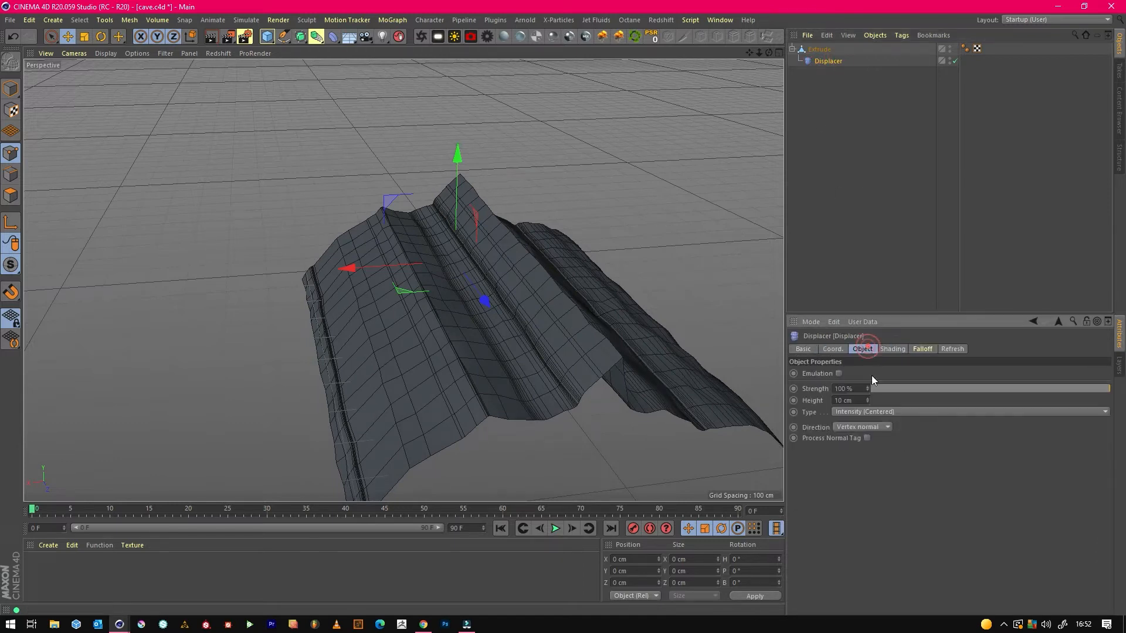
mouse_move(867, 401)
left_mouse_down()
mouse_move(867, 387)
mouse_move(867, 396)
left_mouse_up()
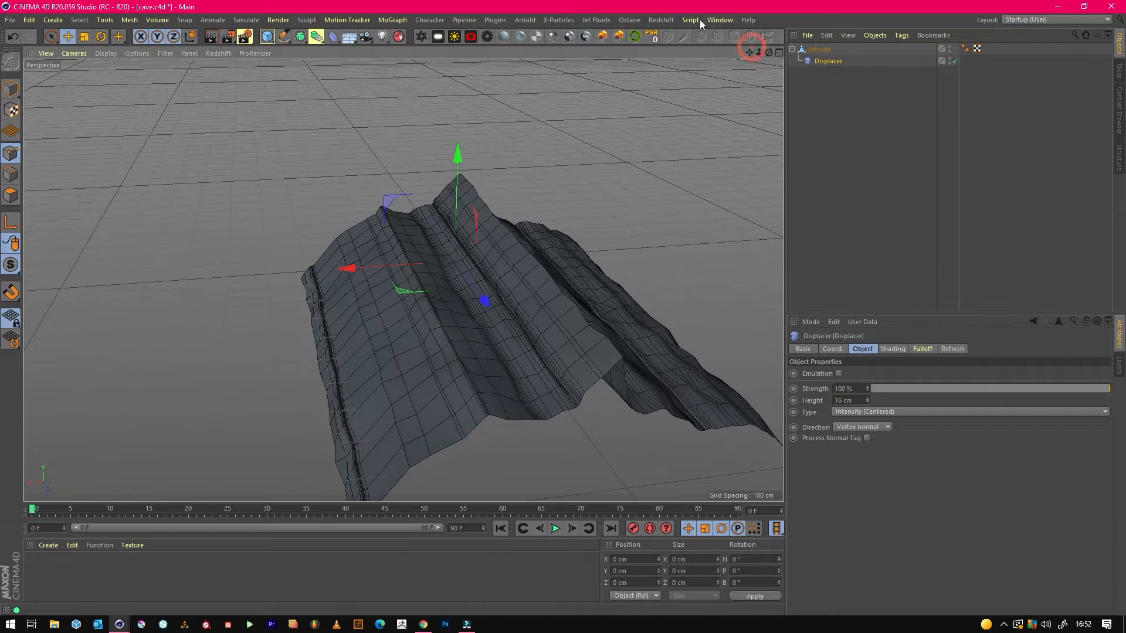
Add an Octane camera looking through the cave from inside, with a 24 mm focal length, and activate its view.
left_click_drag(768, 53, 748, 57)
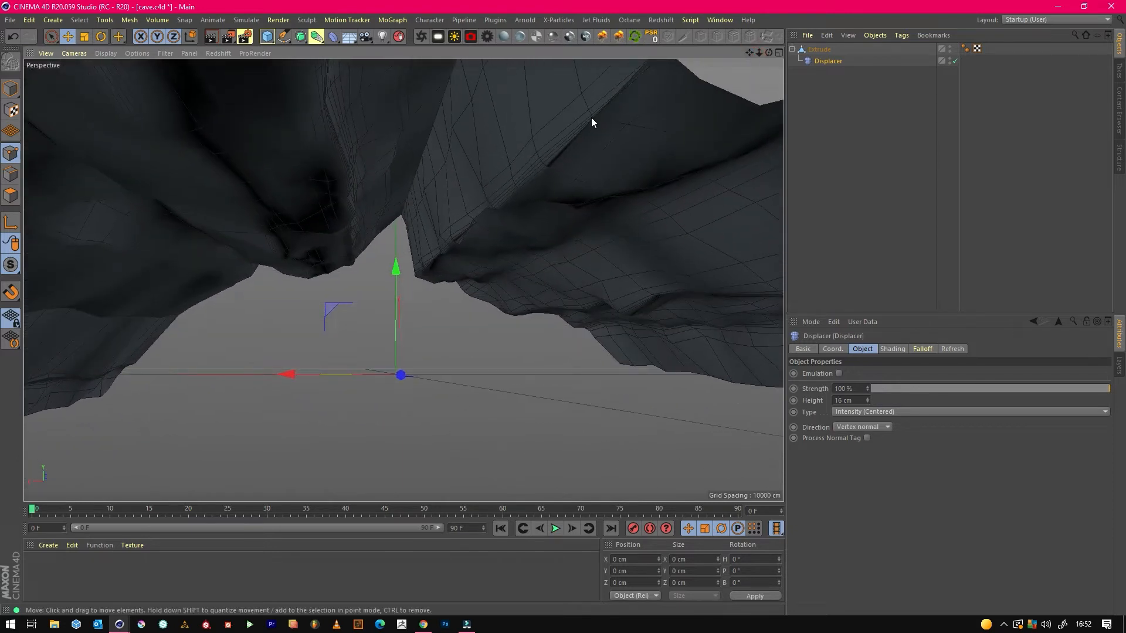
left_click(471, 37)
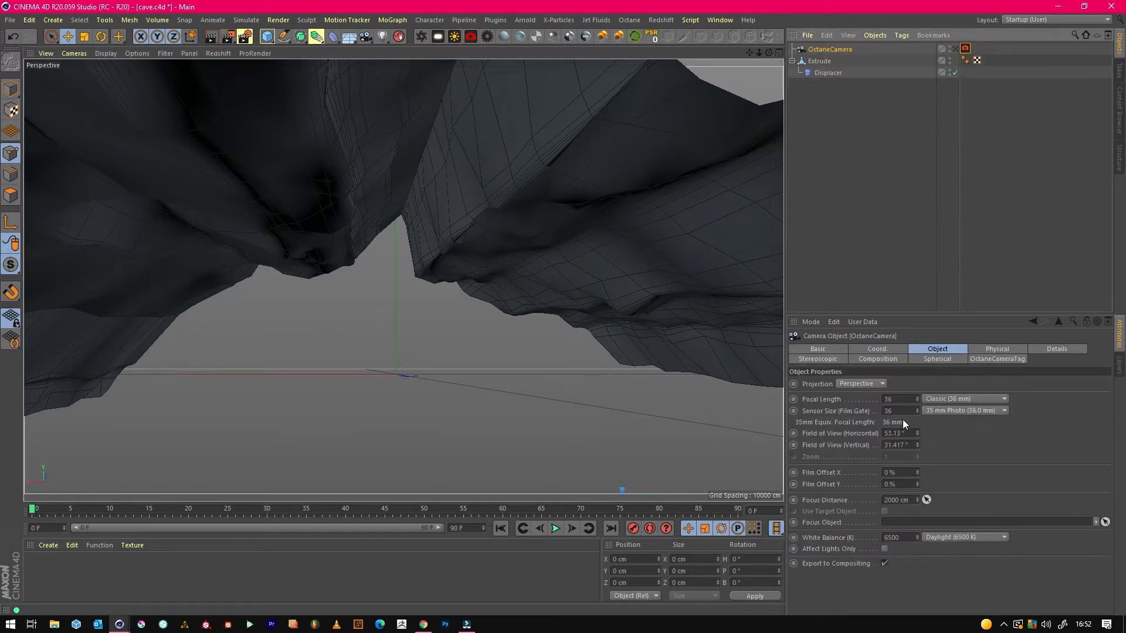
left_click(897, 398)
type("24")
key("Return")
left_click(955, 48)
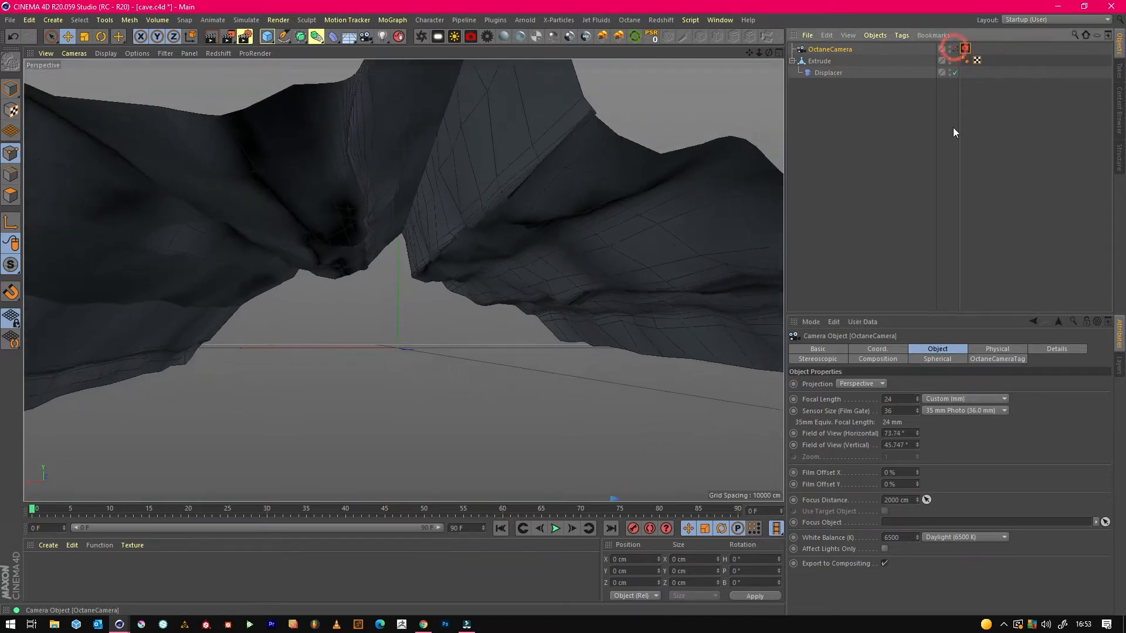
Fine-tune the Octane camera's framing toward the cave opening and save the scene.
mouse_move(760, 52)
left_mouse_down()
mouse_move(793, 53)
mouse_move(753, 50)
mouse_move(765, 41)
left_mouse_up()
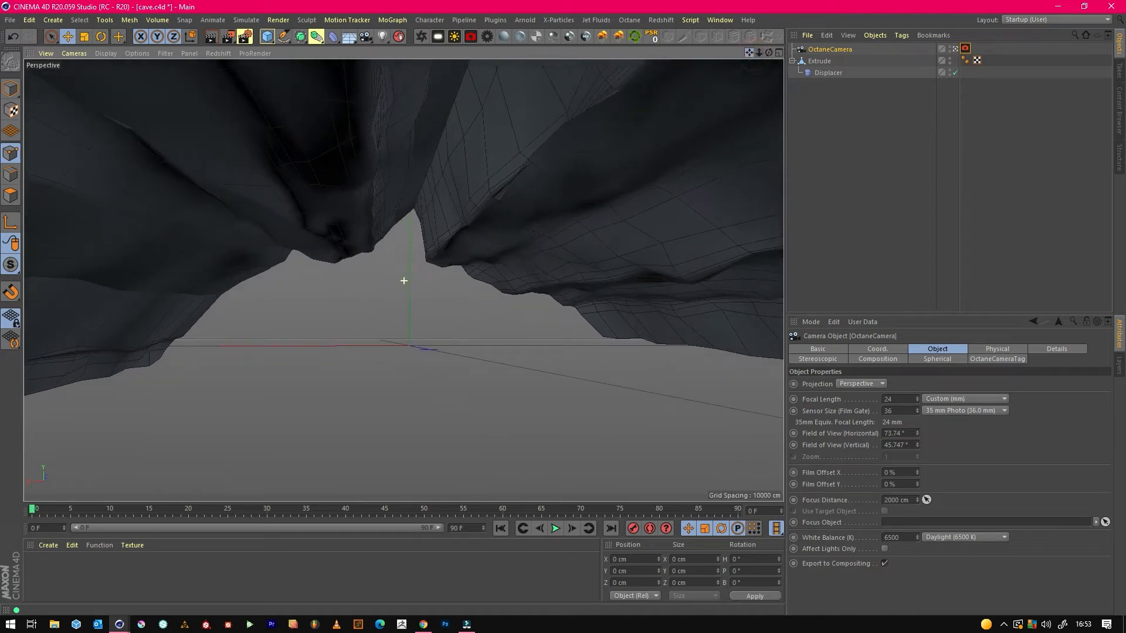
left_click(10, 19)
left_click(34, 115)
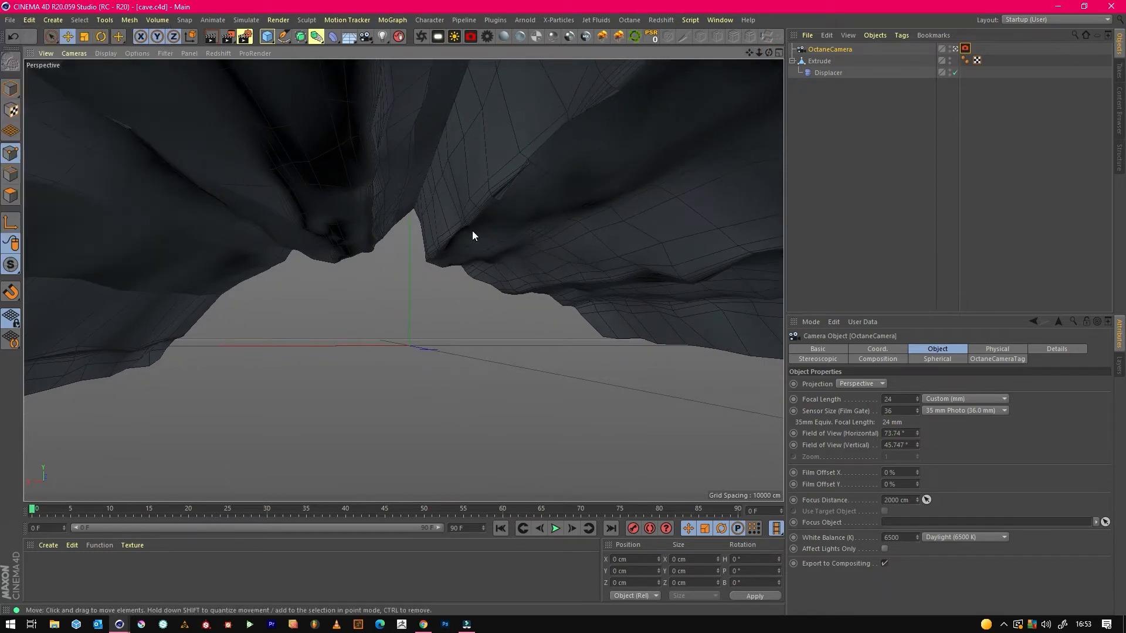
left_click(838, 177)
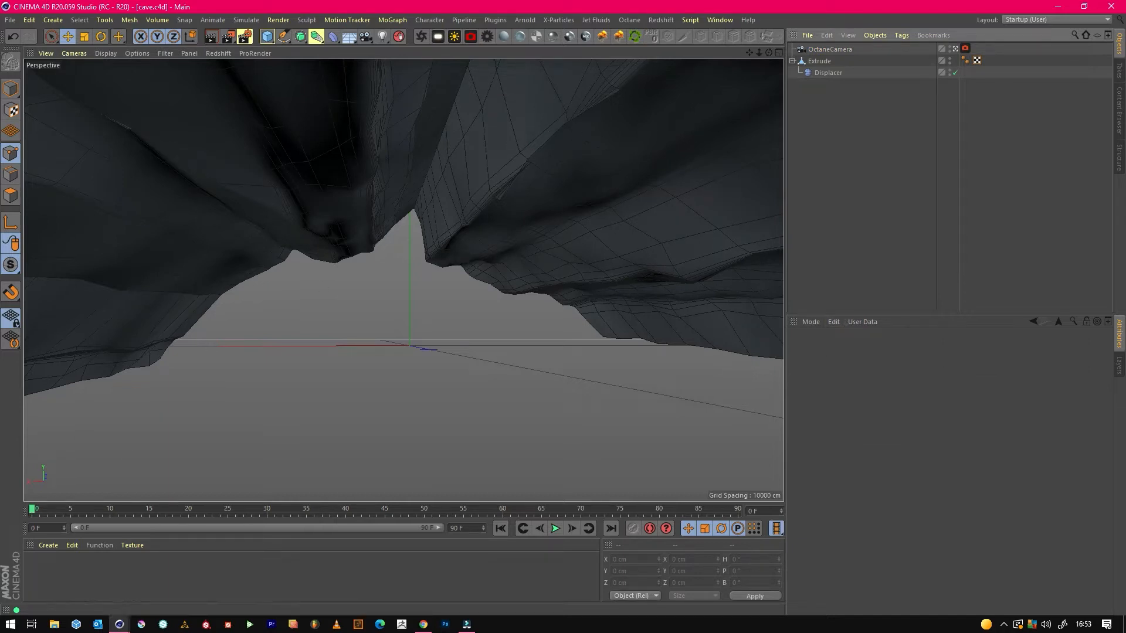
Add a Plane primitive to the scene and leave the Octane camera's view to see the whole cave from outside.
left_click(273, 38)
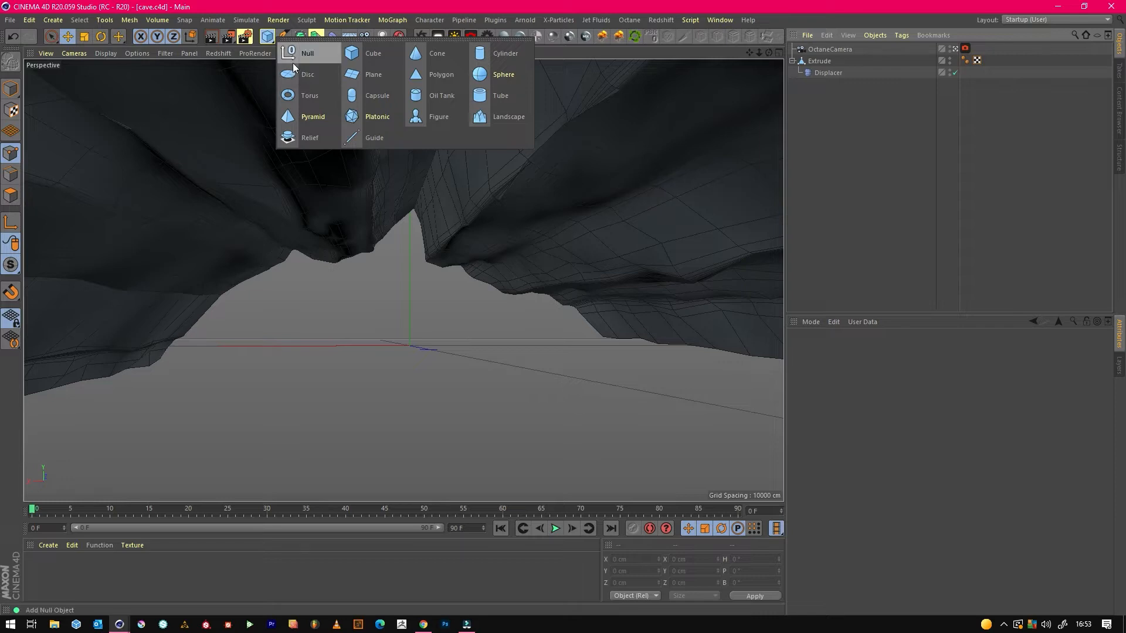
left_click(353, 73)
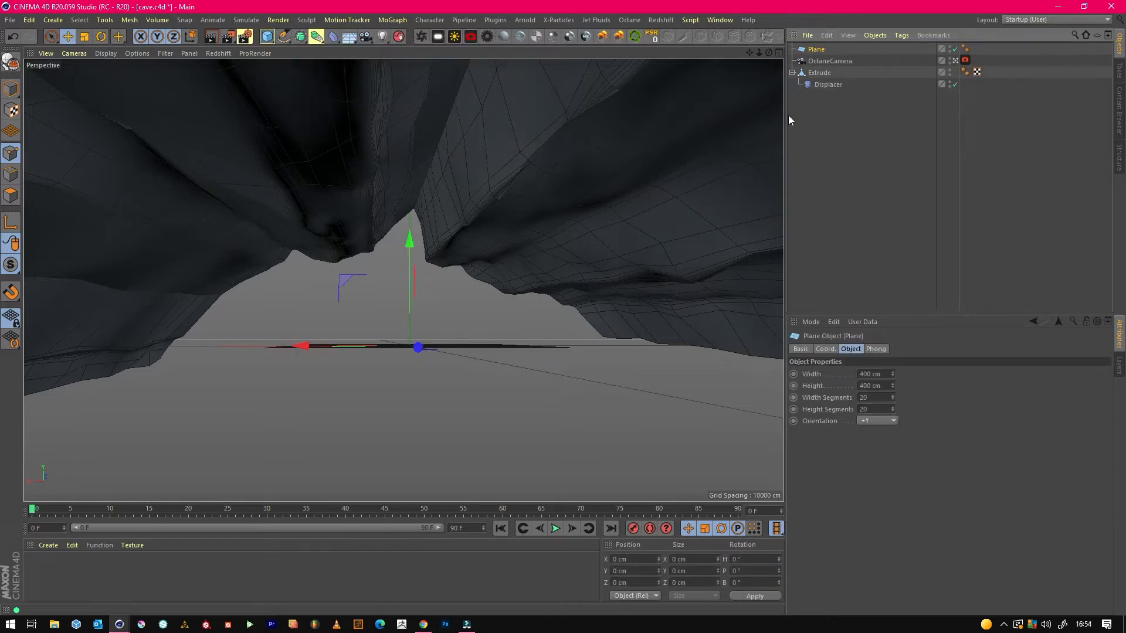
left_click(956, 61)
left_click(956, 61)
mouse_move(769, 53)
left_mouse_down()
mouse_move(777, 60)
mouse_move(756, 53)
left_mouse_up()
scroll(404, 281, "up", 5)
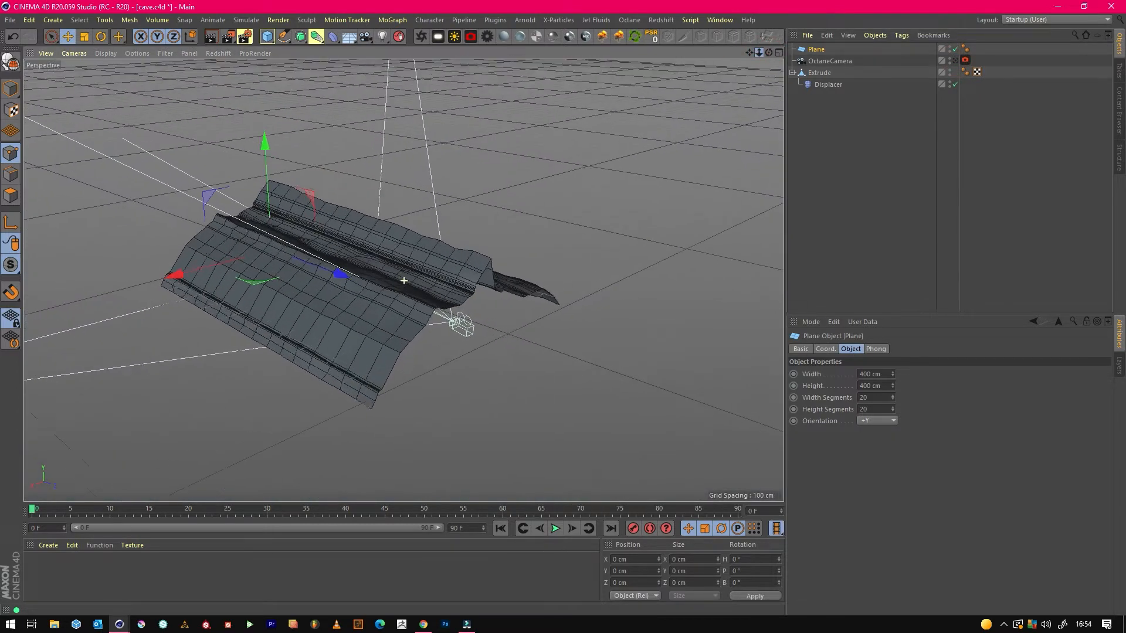
Enlarge the plane to about 1419 by 1305 cm and position it as a floor beneath the cave, at about Y -13 cm and Z 382 cm.
left_click_drag(508, 380, 575, 411)
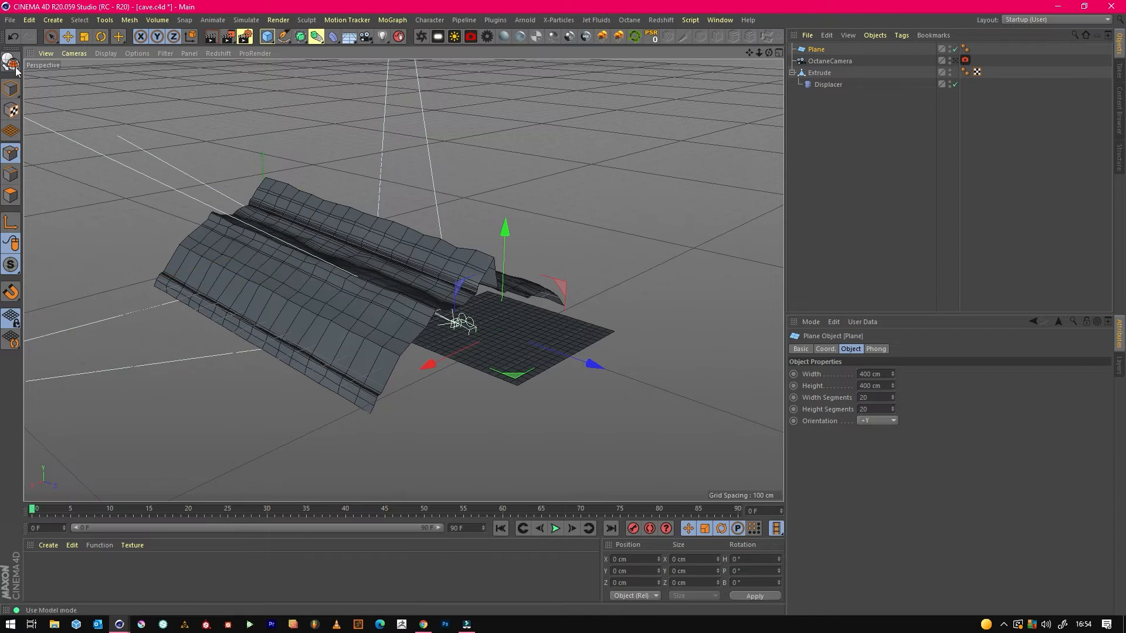
left_click(11, 88)
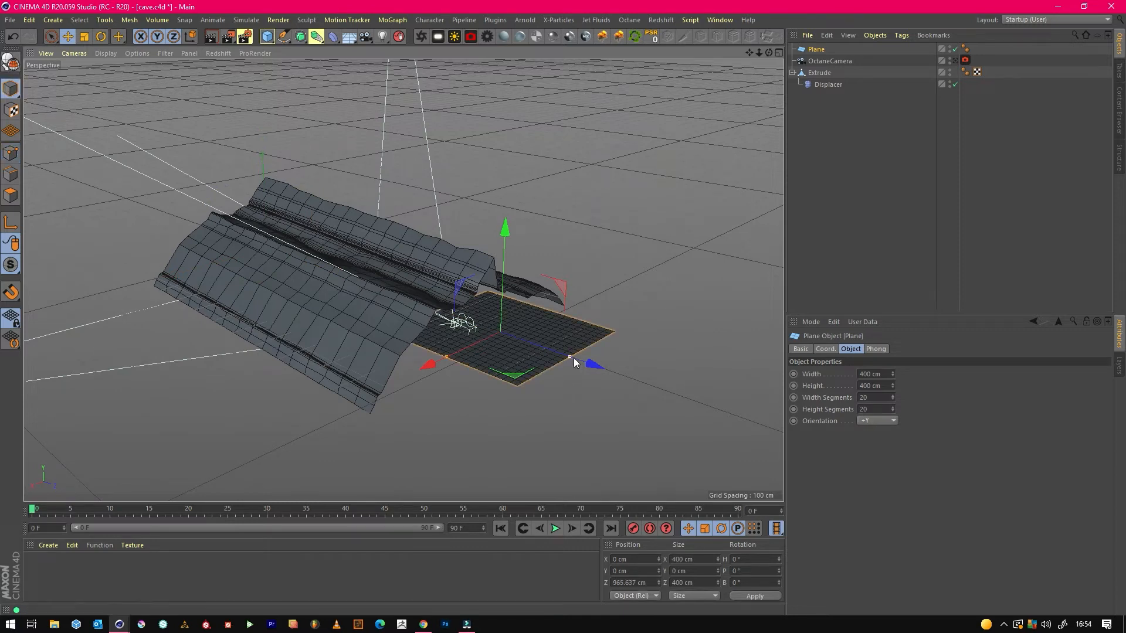
left_click_drag(575, 359, 679, 431)
left_click_drag(449, 356, 247, 410)
left_click_drag(589, 367, 518, 357)
mouse_move(345, 206)
left_mouse_down()
mouse_move(352, 228)
mouse_move(347, 210)
left_mouse_up()
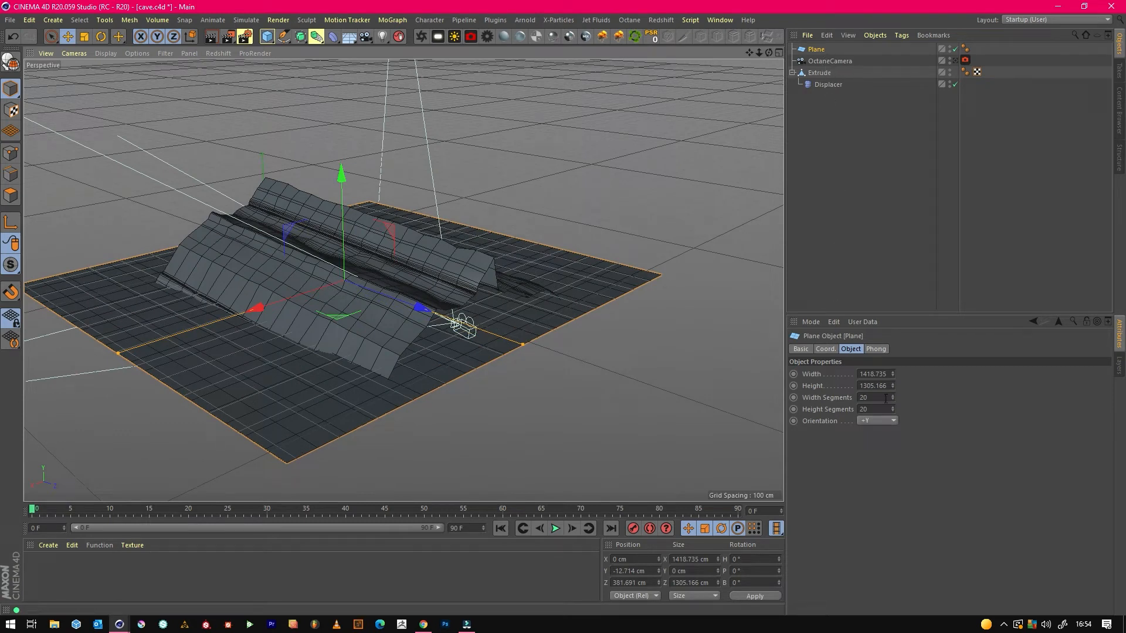
Increase the floor plane's width and height segments for a denser mesh and return to the Octane camera's view.
left_click(868, 397)
left_click(873, 406)
type("5")
key("Return")
left_click(865, 167)
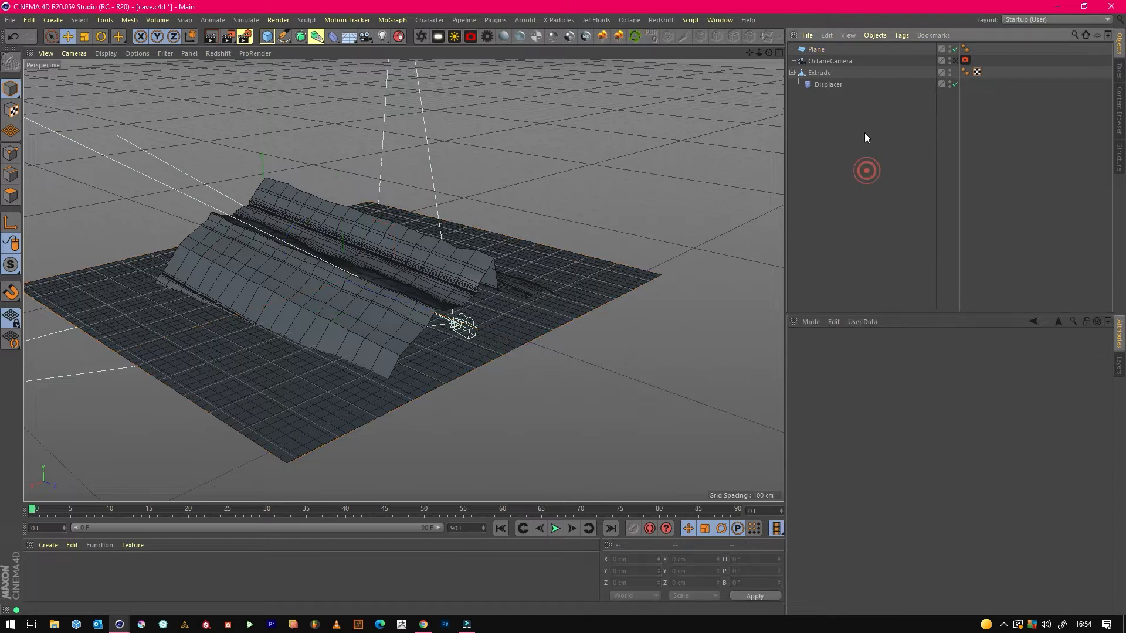
left_click(954, 60)
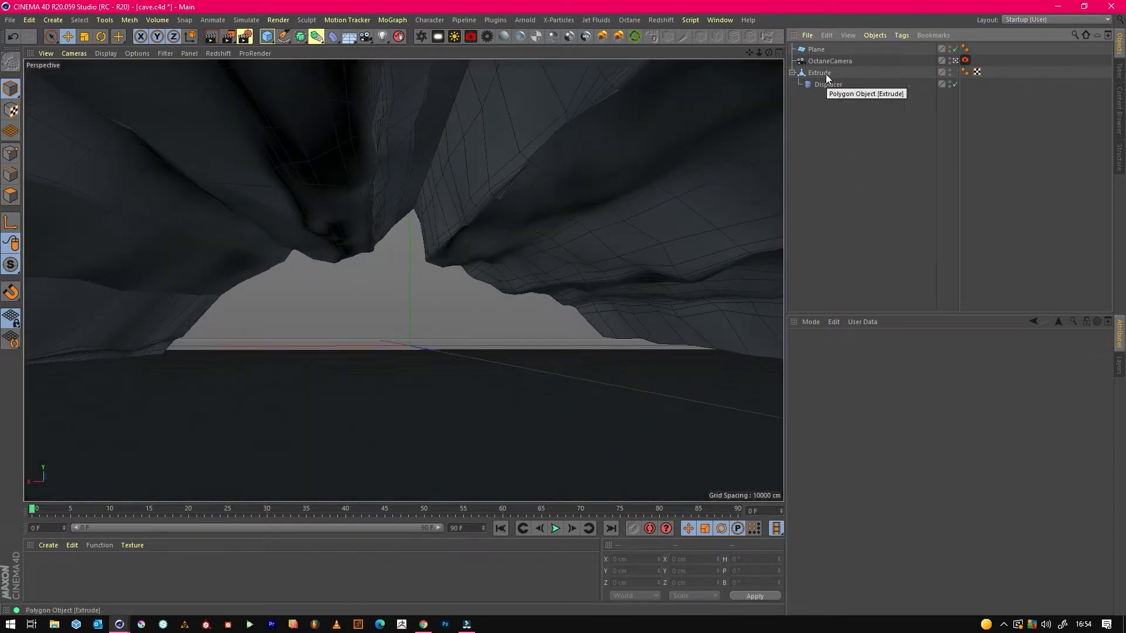
left_click(818, 49)
left_click(868, 225)
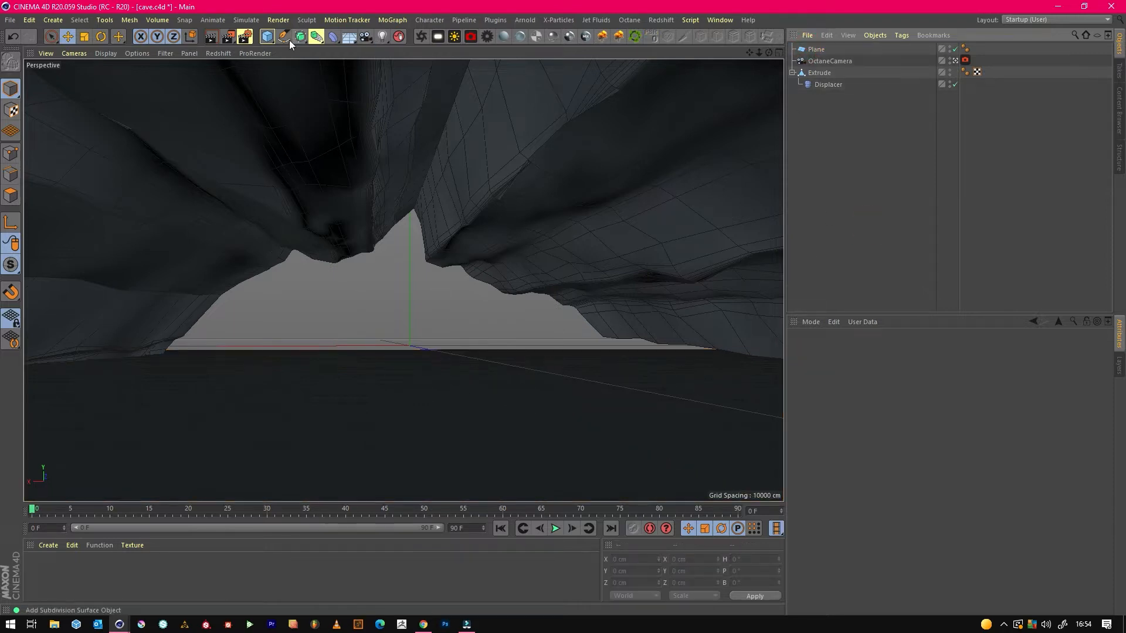
Add a Figure primitive as a scale reference and place it on the floor near the camera, at about Z 600 cm and Y -12 cm.
left_click(267, 36)
left_click(431, 118)
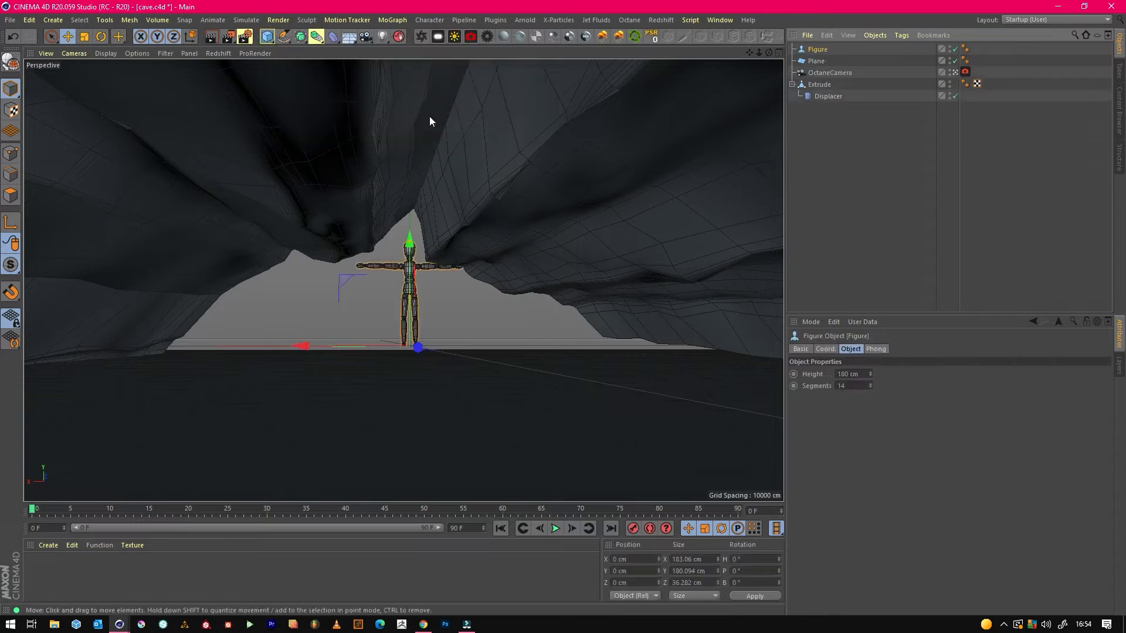
left_click(818, 50)
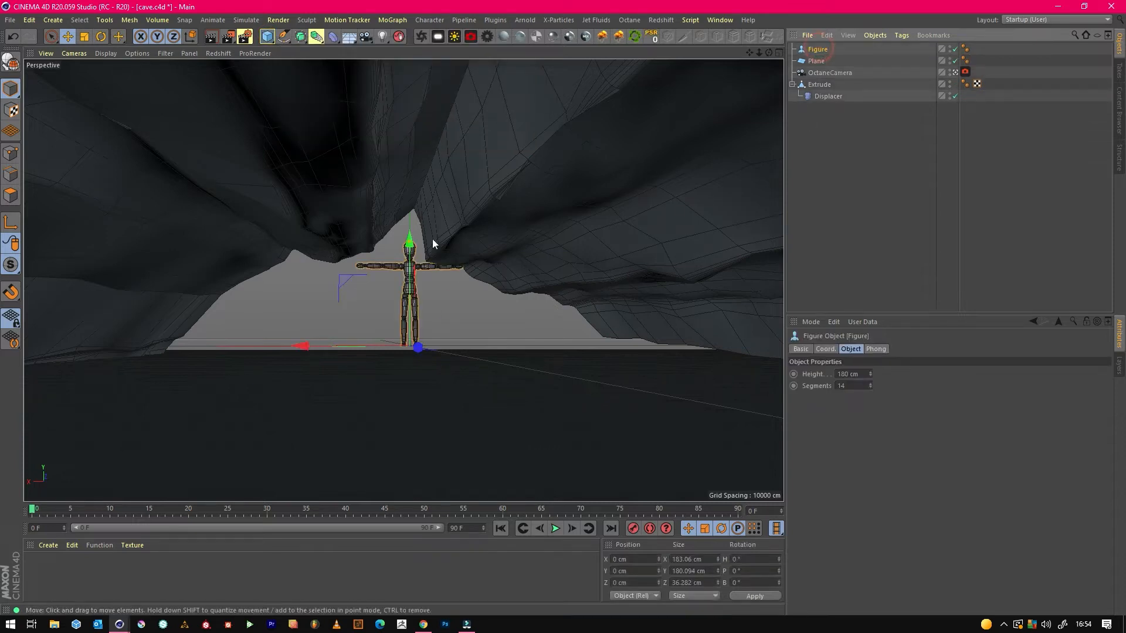
left_click_drag(414, 233, 514, 394)
left_click_drag(485, 283, 482, 293)
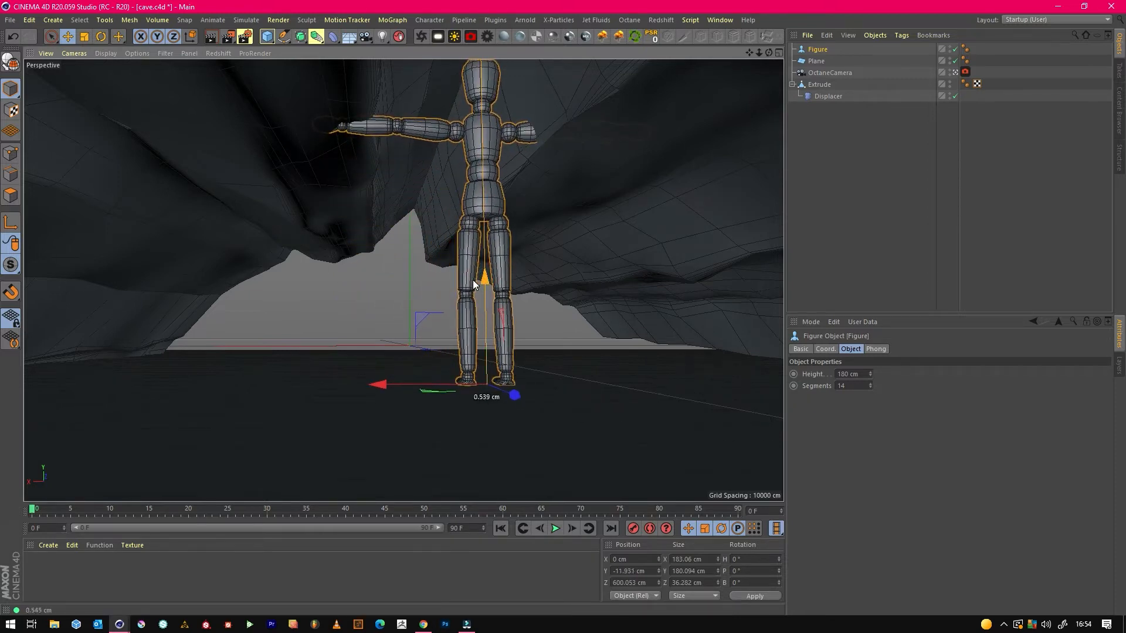
Scale the extruded cave mesh to about 1205 cm wide and 582 cm high, and move it to about X -54 cm, Y -35 cm.
left_click(821, 84)
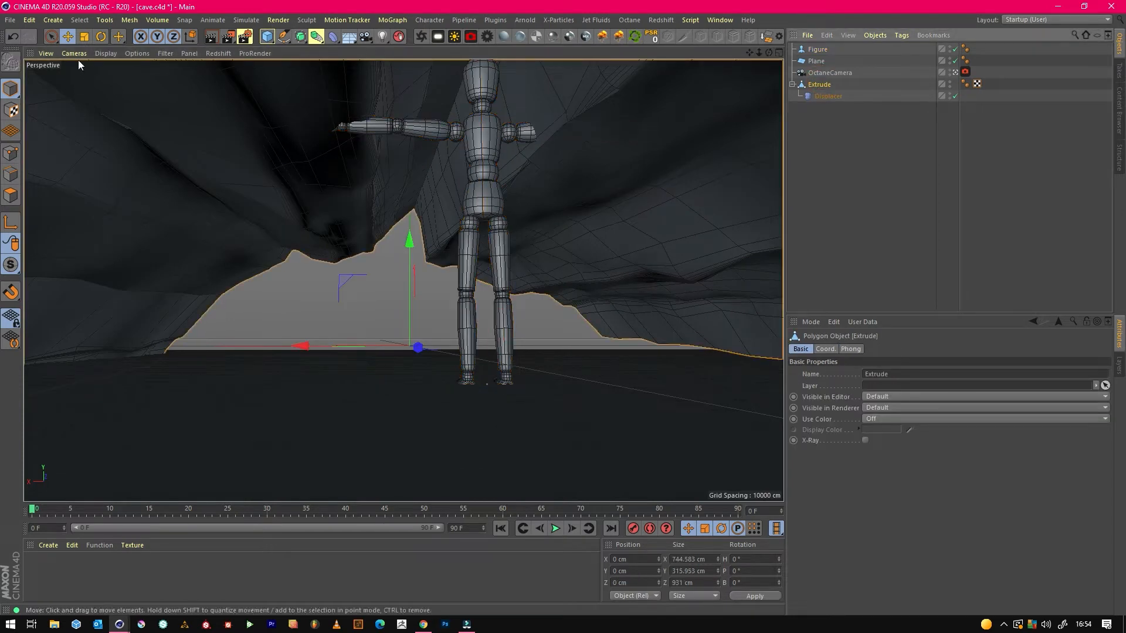
left_click(85, 36)
left_click_drag(409, 238, 411, 229)
left_click_drag(359, 346, 352, 345)
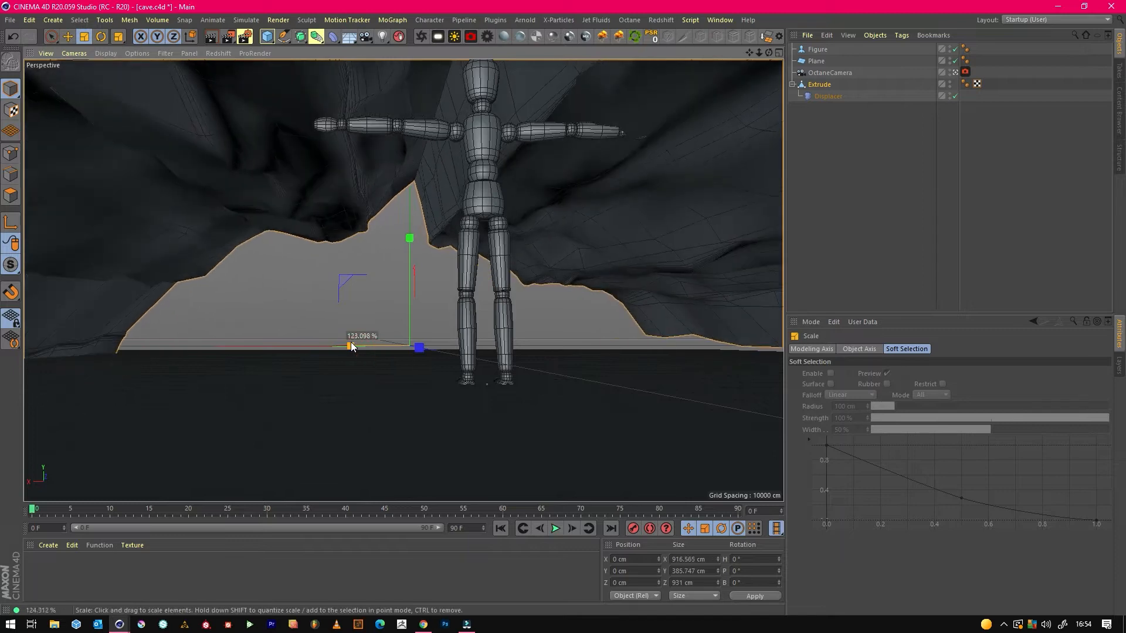
left_click_drag(413, 303, 409, 293)
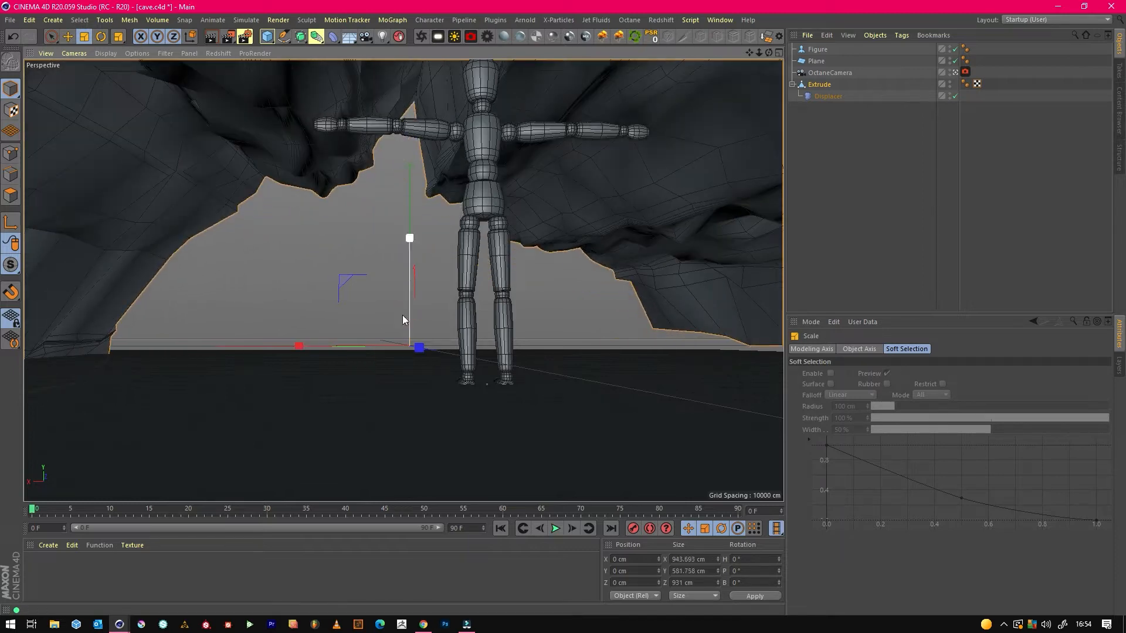
mouse_move(382, 346)
left_mouse_down()
mouse_move(361, 343)
mouse_move(382, 343)
mouse_move(375, 338)
left_mouse_up()
left_click(67, 36)
left_click_drag(407, 244, 448, 267)
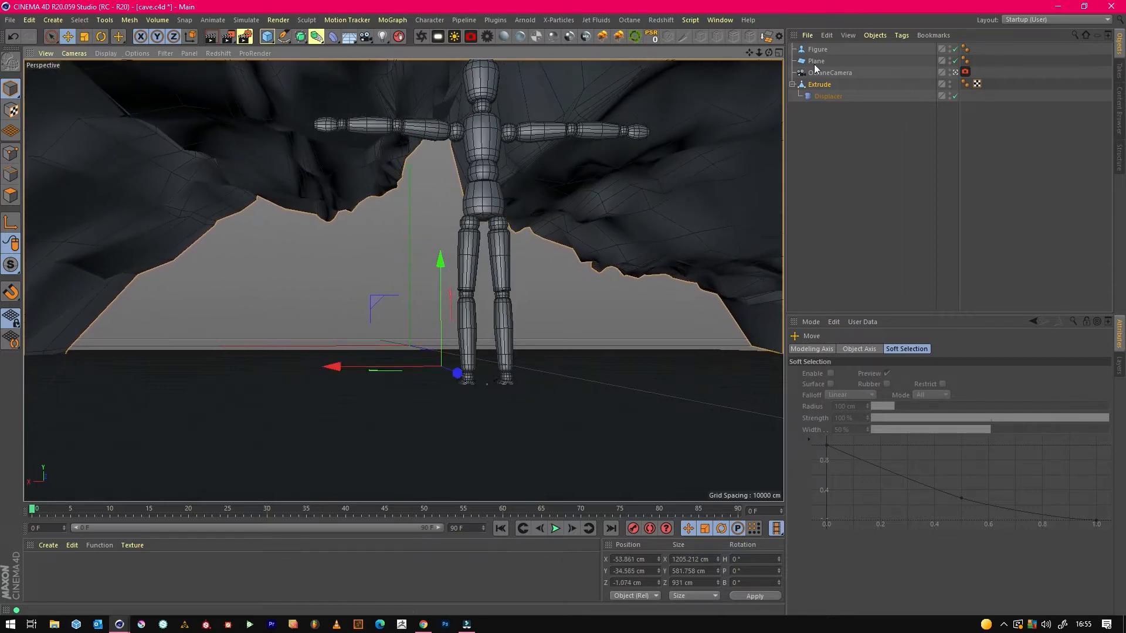
Raise the cave Displacer's height to about 23.7 cm and its Noise shader's global scale to about 388%.
left_click(828, 97)
mouse_move(867, 401)
left_mouse_down()
mouse_move(868, 412)
mouse_move(873, 397)
left_mouse_up()
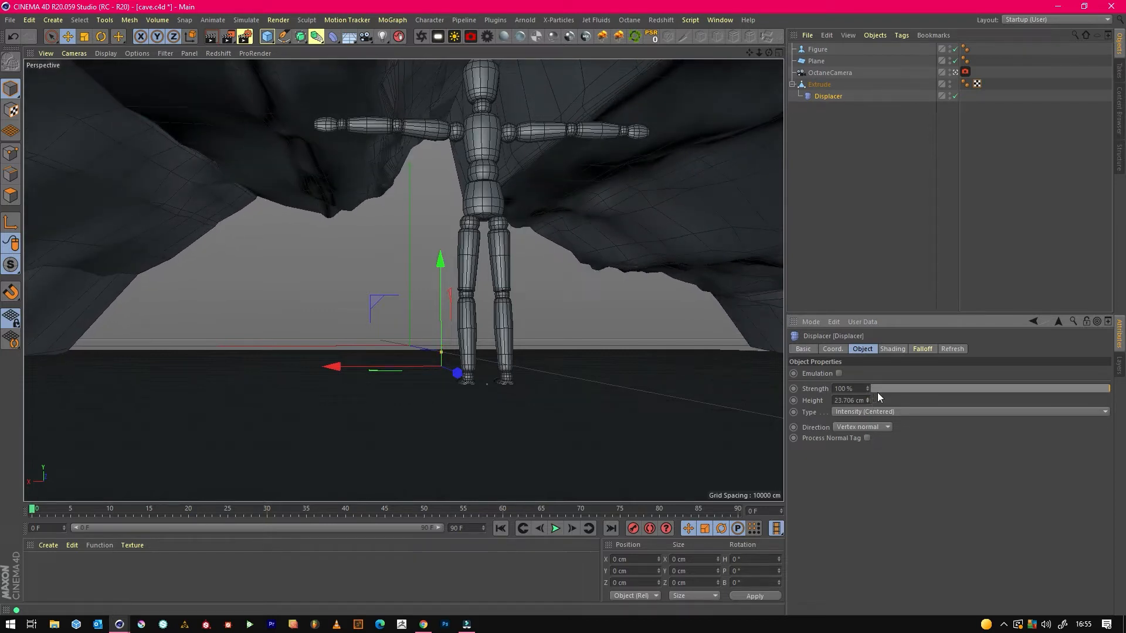
left_click(892, 349)
left_click(896, 385)
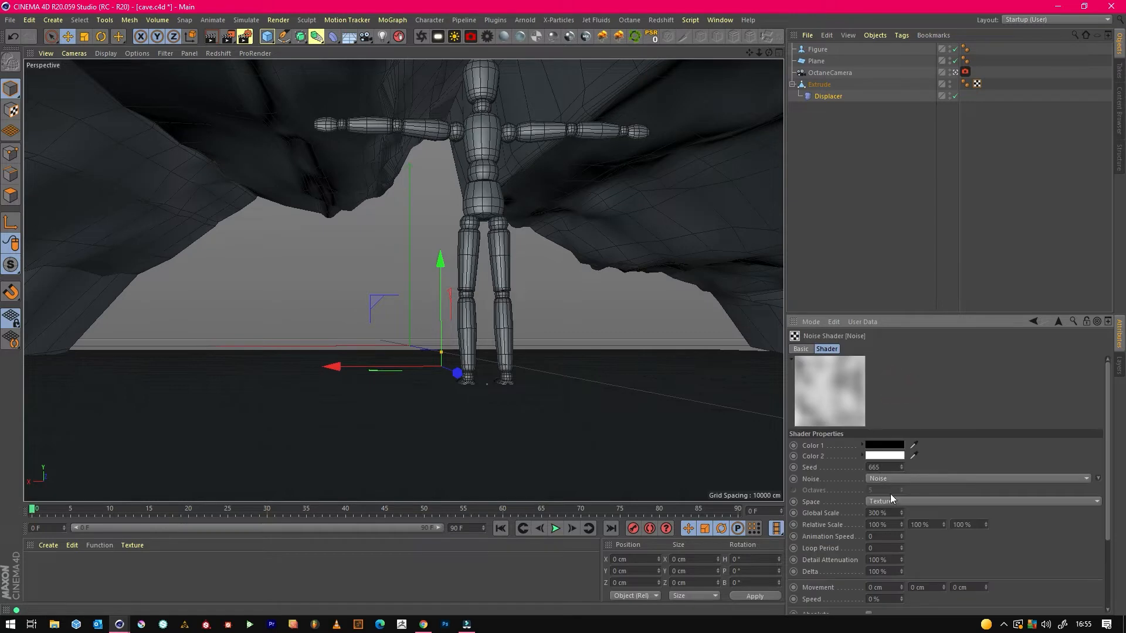
left_click_drag(901, 513, 902, 501)
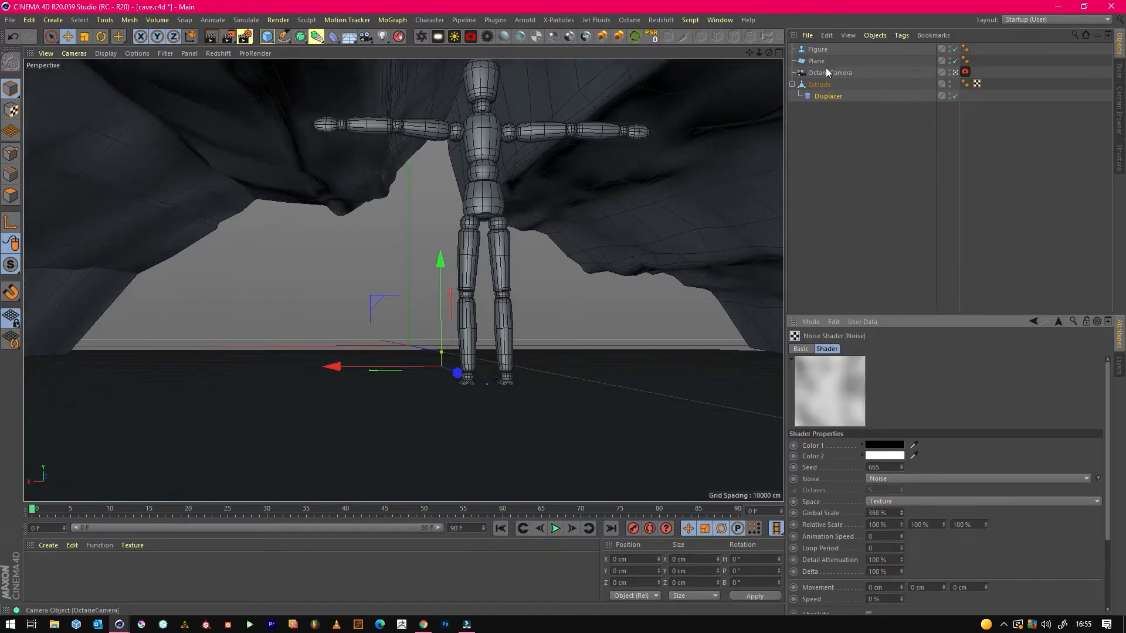
Delete the reference figure and save the scene.
left_click(817, 50)
key("Delete")
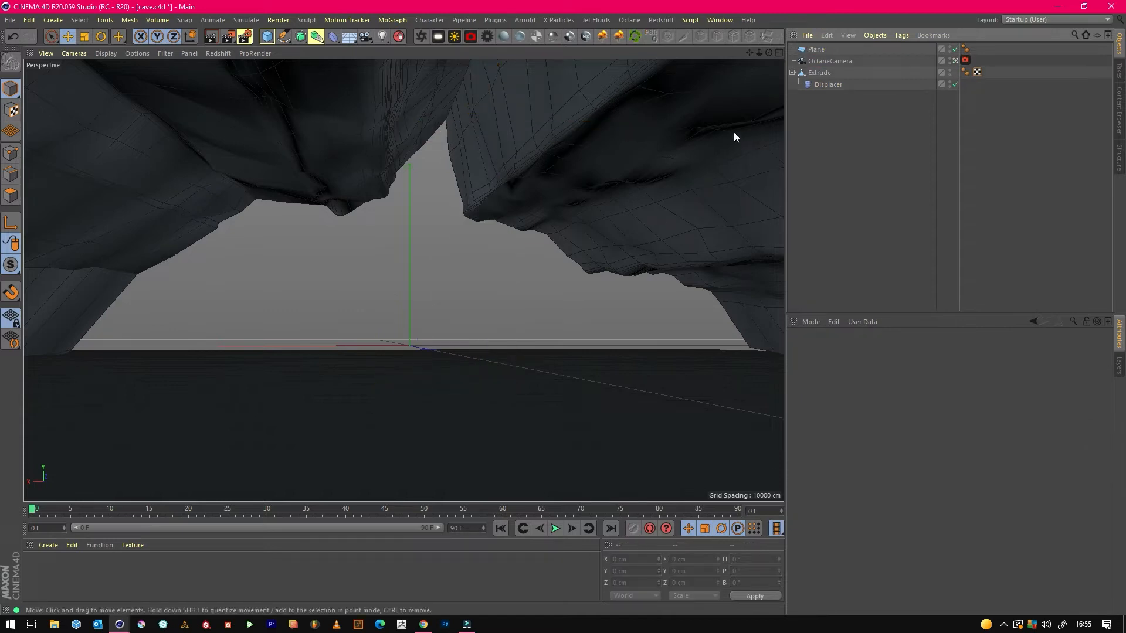
left_click(10, 20)
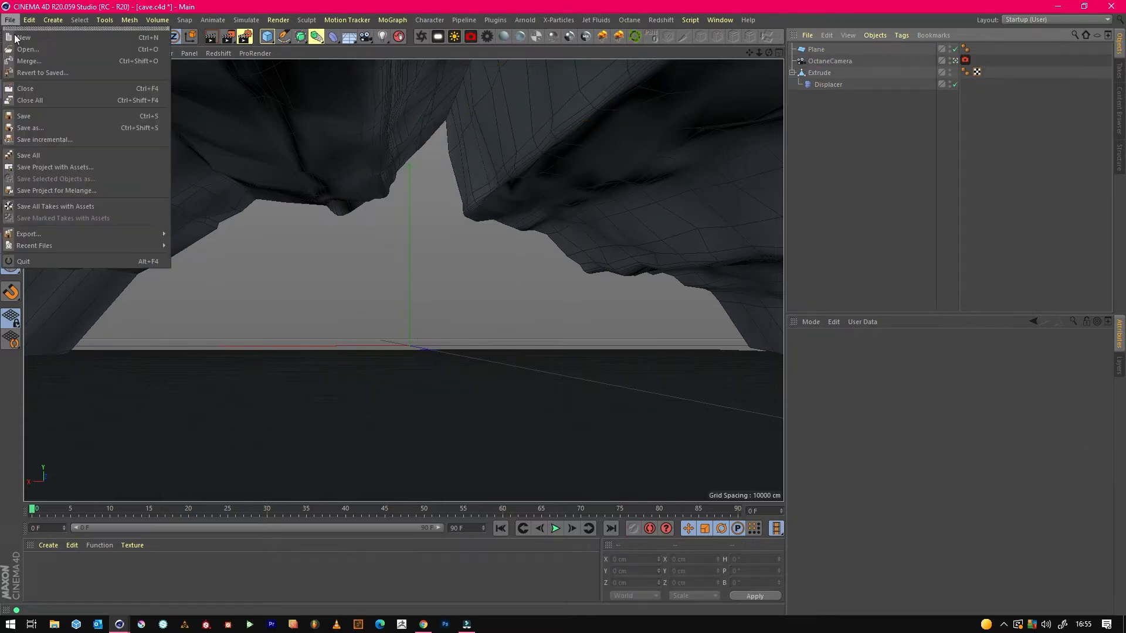
left_click(25, 117)
Copy the cave's Displacer onto the floor plane and wrap the copy's Noise in a Layer shader.
mouse_move(758, 55)
left_mouse_down()
mouse_move(758, 93)
mouse_move(750, 77)
mouse_move(738, 88)
mouse_move(729, 78)
mouse_move(762, 77)
left_mouse_up()
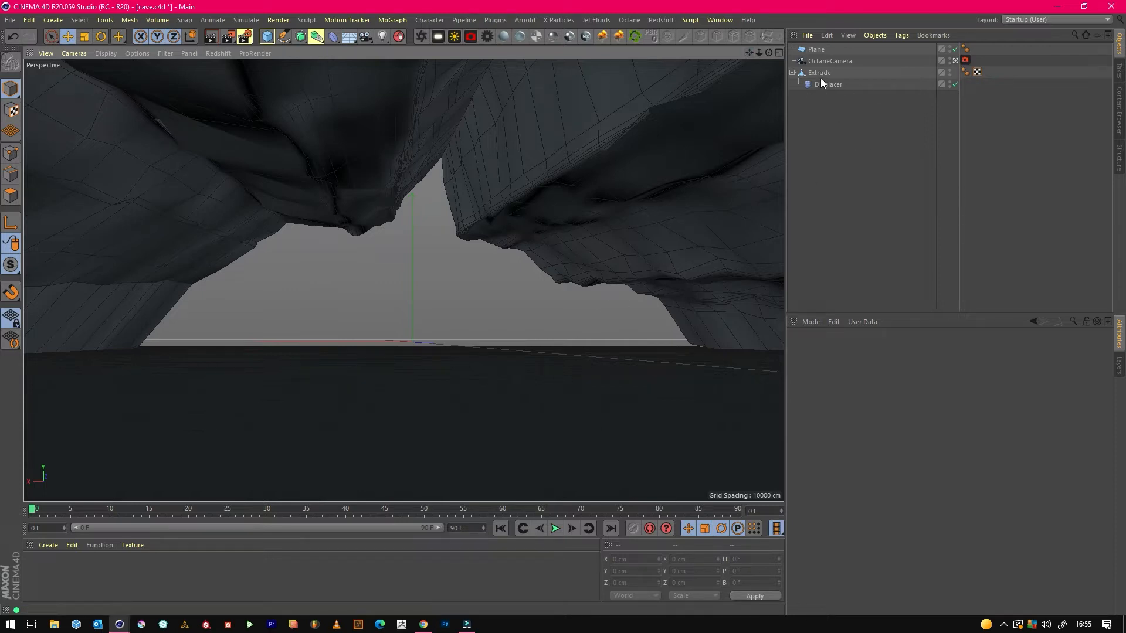
left_click_drag(822, 86, 816, 54, "ctrl")
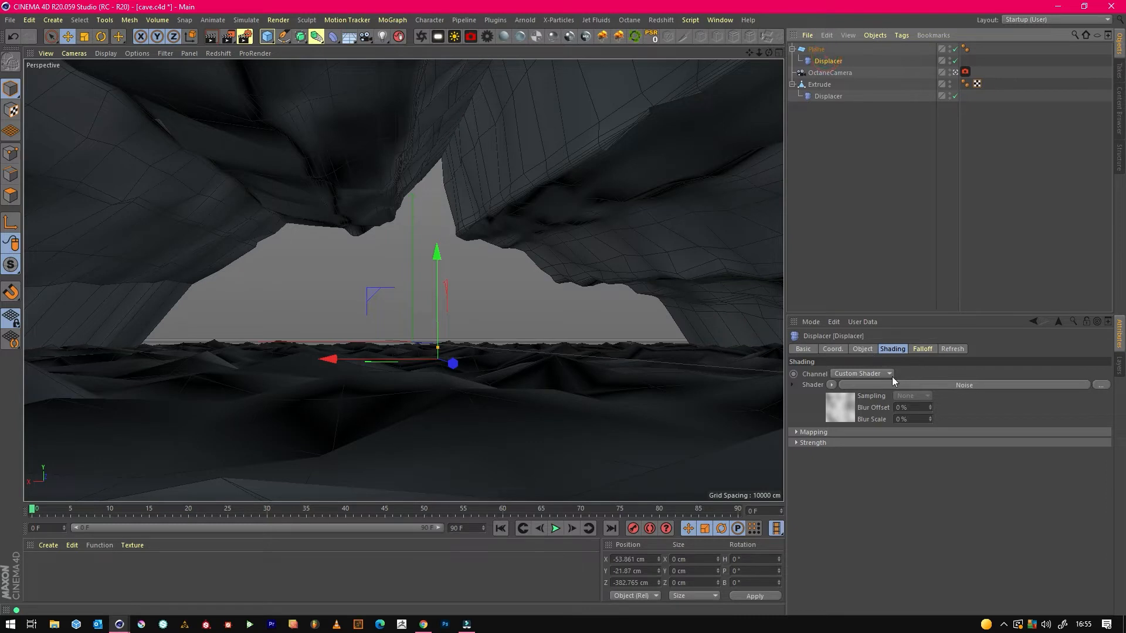
left_click(831, 385)
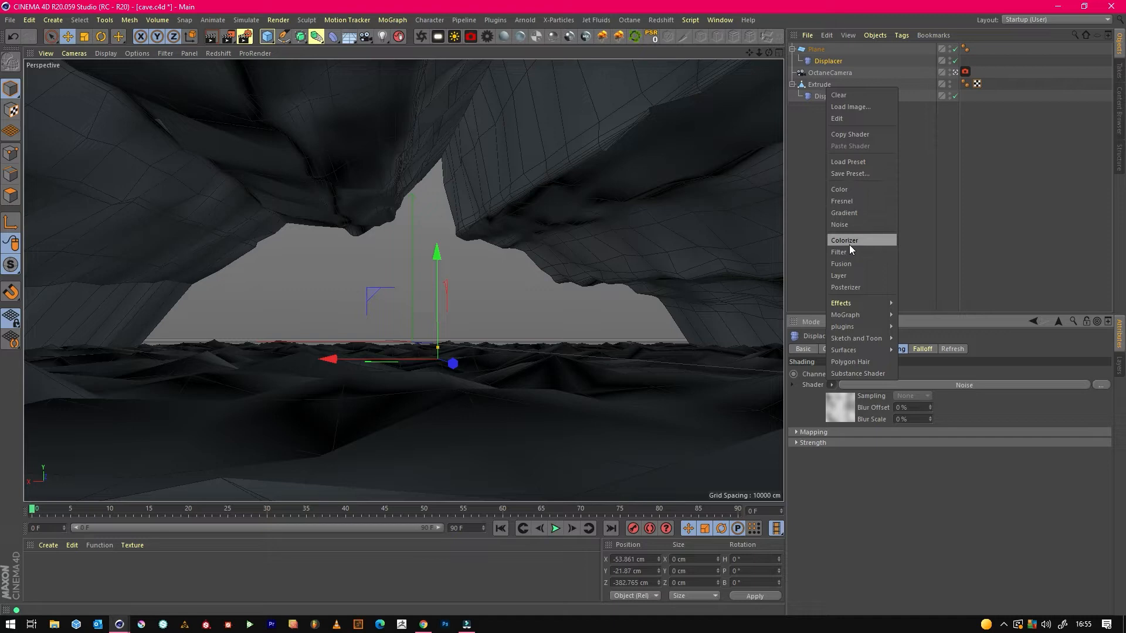
left_click(839, 276)
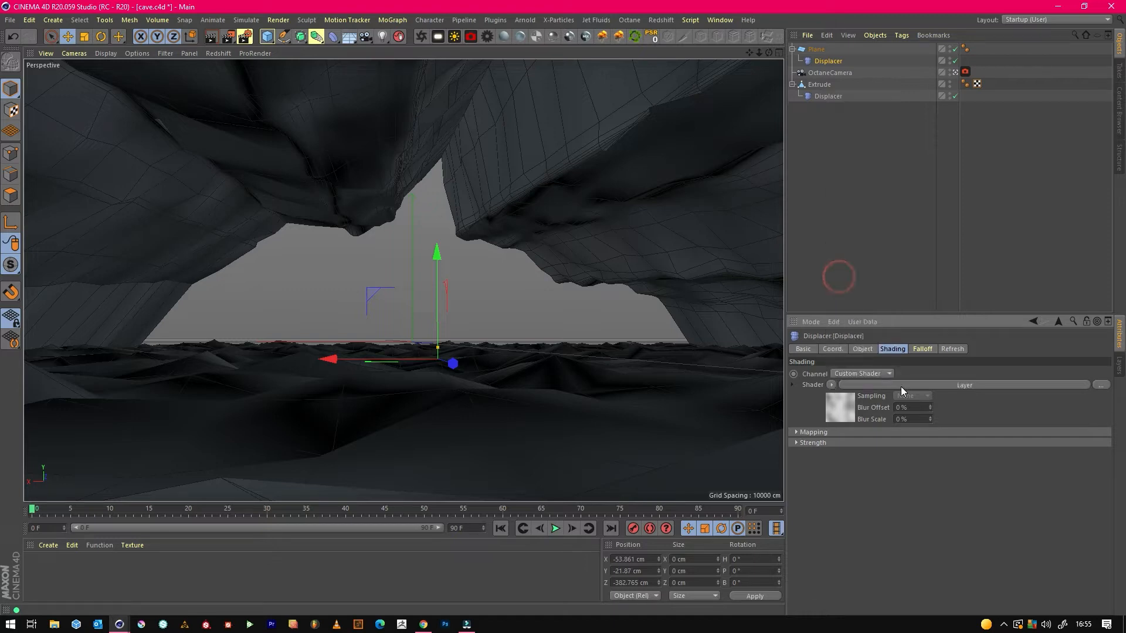
In the Layer shader, reduce the Noise layer's opacity to 31% and add a Gradient layer above it.
left_click(895, 385)
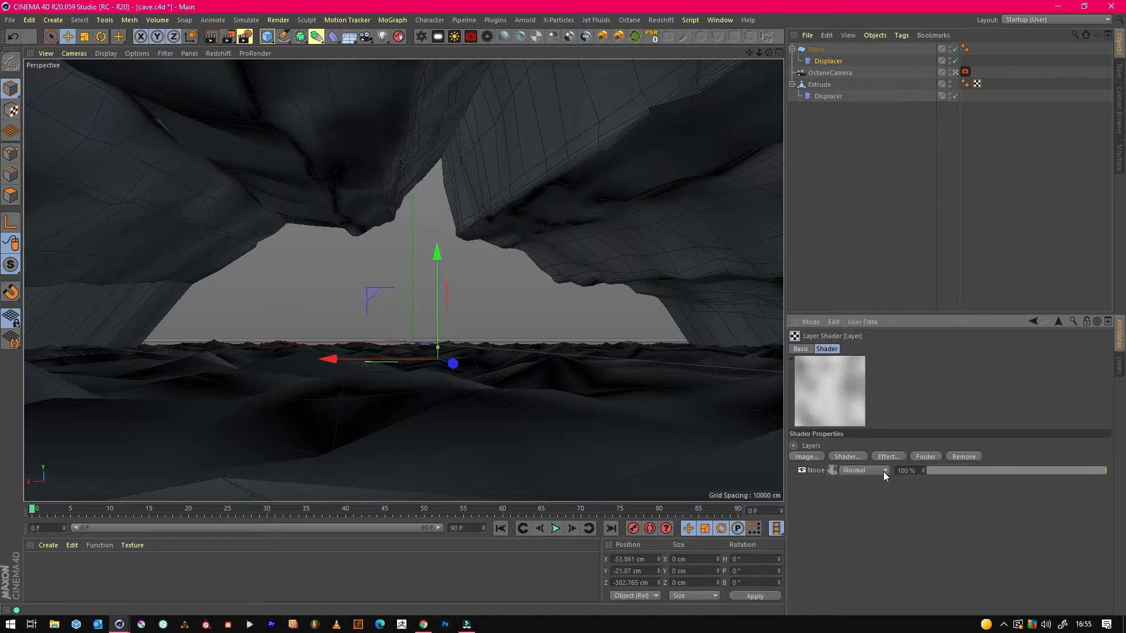
mouse_move(979, 473)
left_mouse_down()
mouse_move(951, 469)
mouse_move(983, 472)
left_mouse_up()
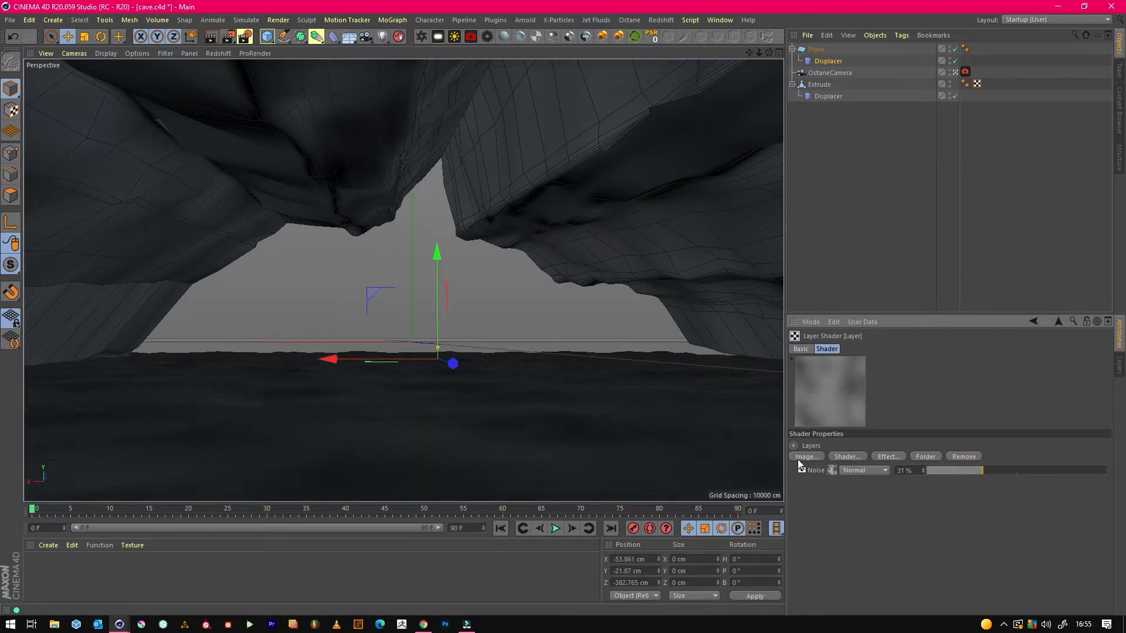
left_click(846, 457)
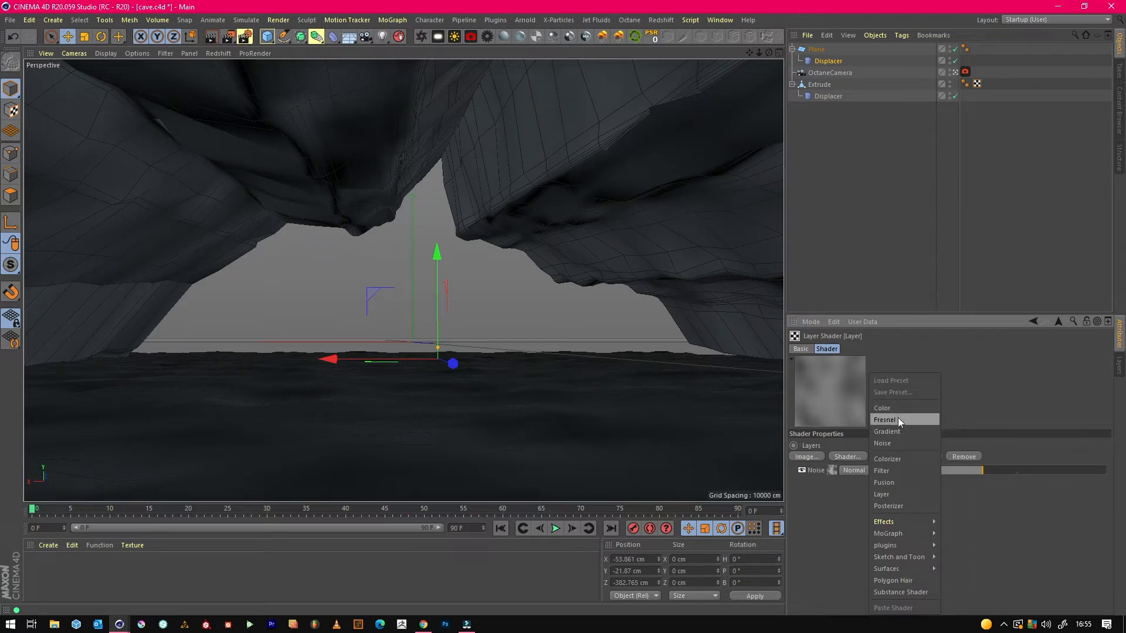
left_click(901, 432)
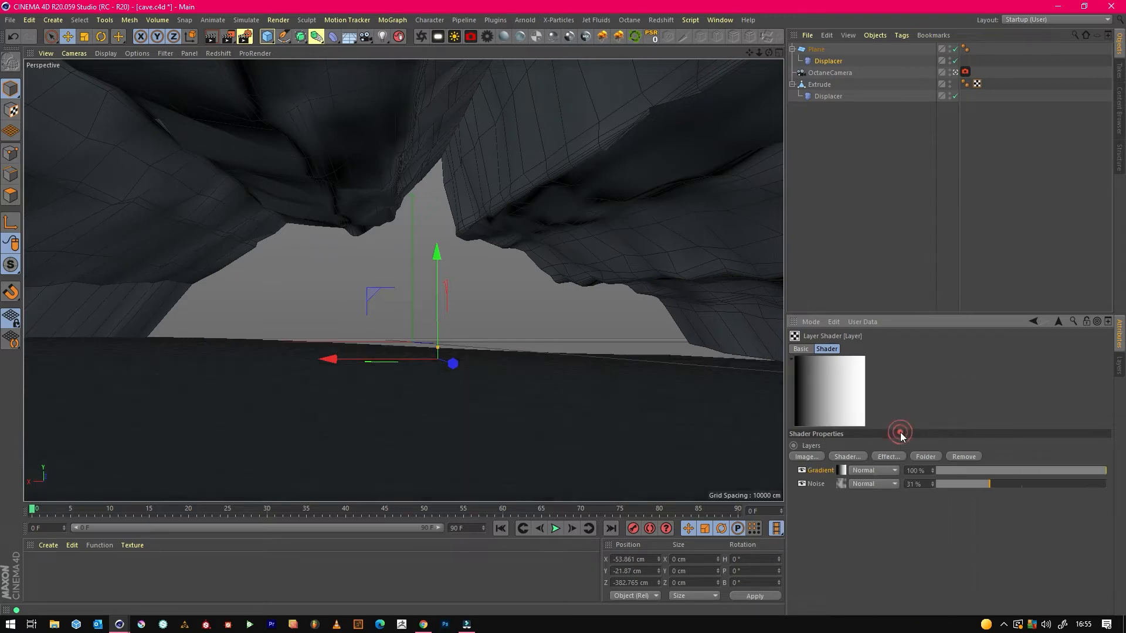
Set up the Gradient layer with white knots at both ends and a black knot near the middle.
left_click(843, 471)
left_click_drag(863, 468, 968, 467)
left_click_drag(873, 467, 990, 506)
double_click(846, 467)
left_click(825, 520)
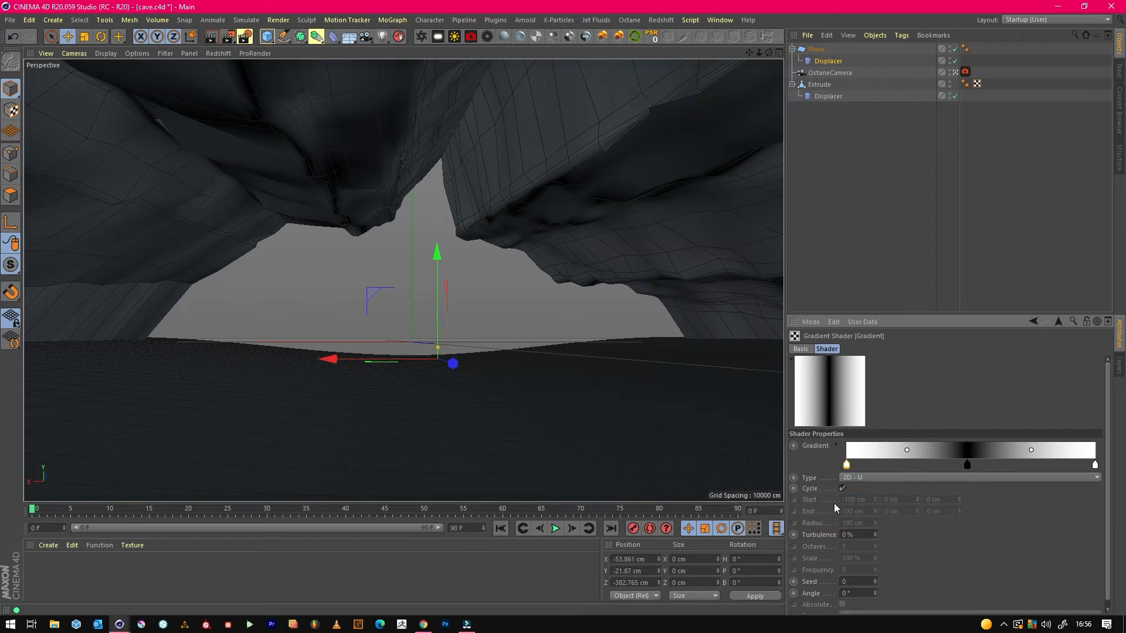
Shift the gradient's black knot to about 44.6% and move both bias handles outward toward the white ends.
left_click(885, 466)
left_click_drag(967, 467, 871, 450)
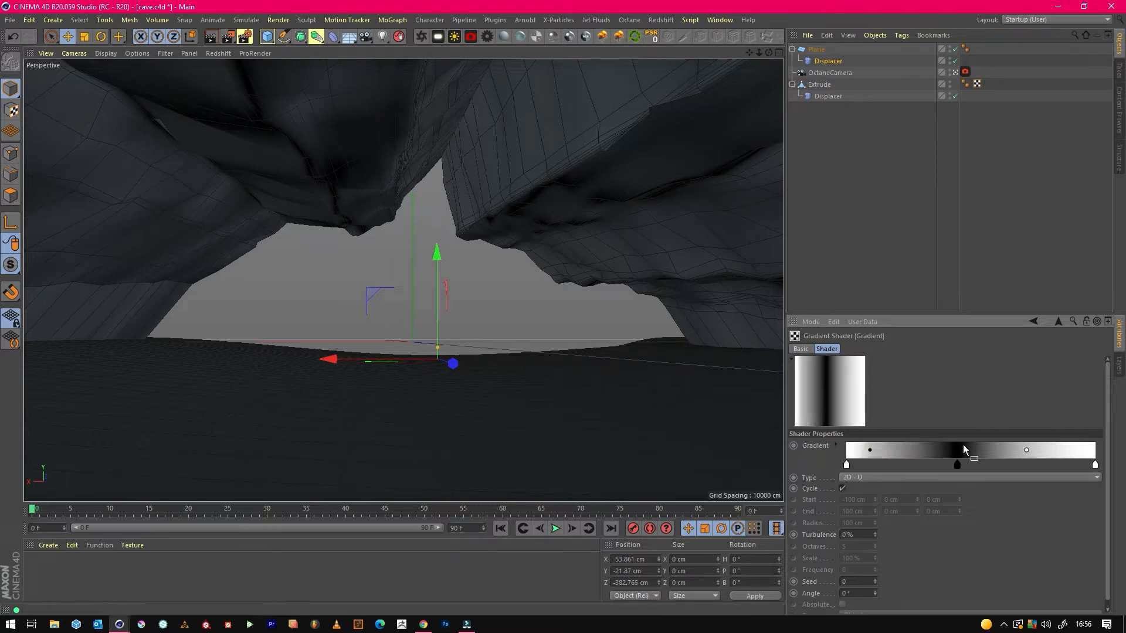
left_click_drag(1027, 451, 1061, 451)
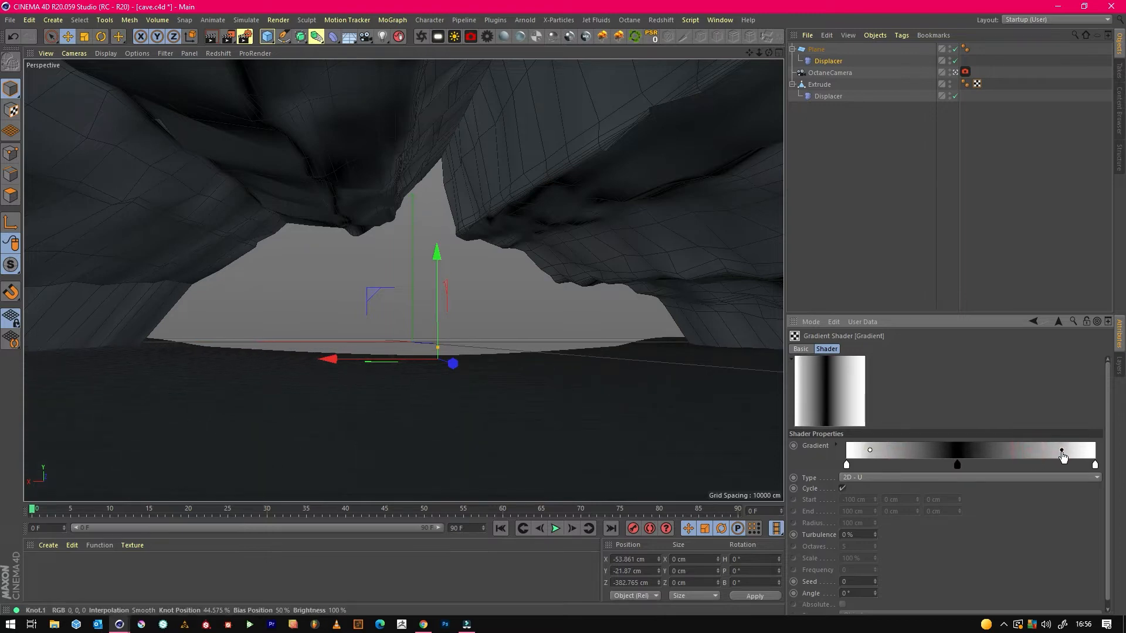
Set the gradient's turbulence to 13% and save the cave scene.
left_click_drag(876, 537, 874, 526)
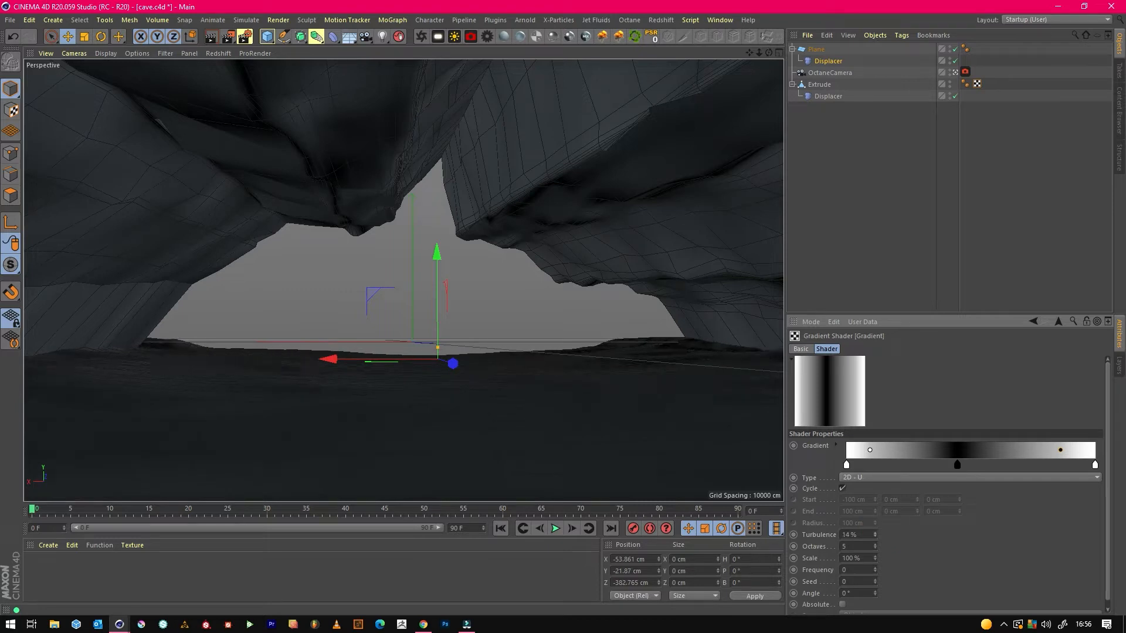
left_click(875, 537)
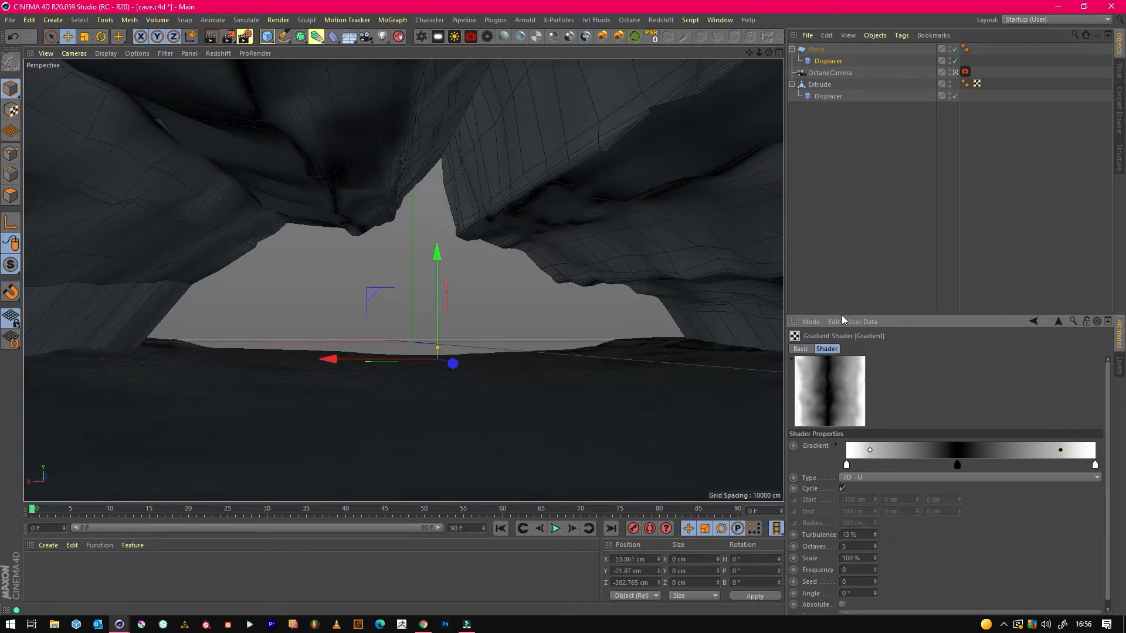
left_click(851, 242)
left_click(10, 19)
left_click(35, 117)
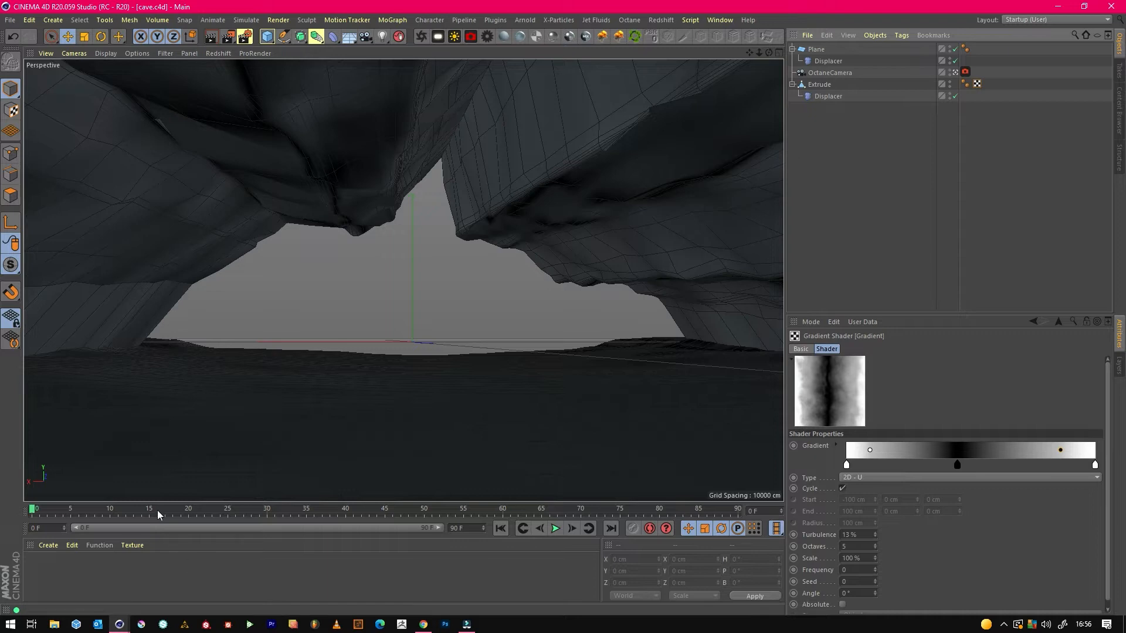
Create an Octane Universal material and open its node editor.
left_click(570, 36)
double_click(42, 571)
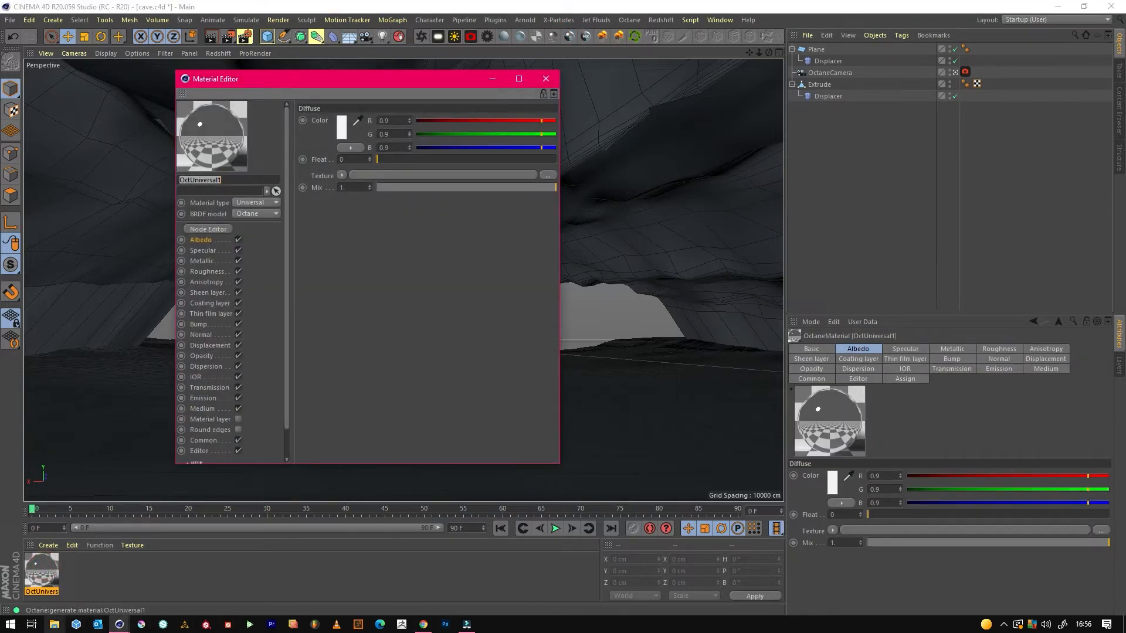
left_click(55, 625)
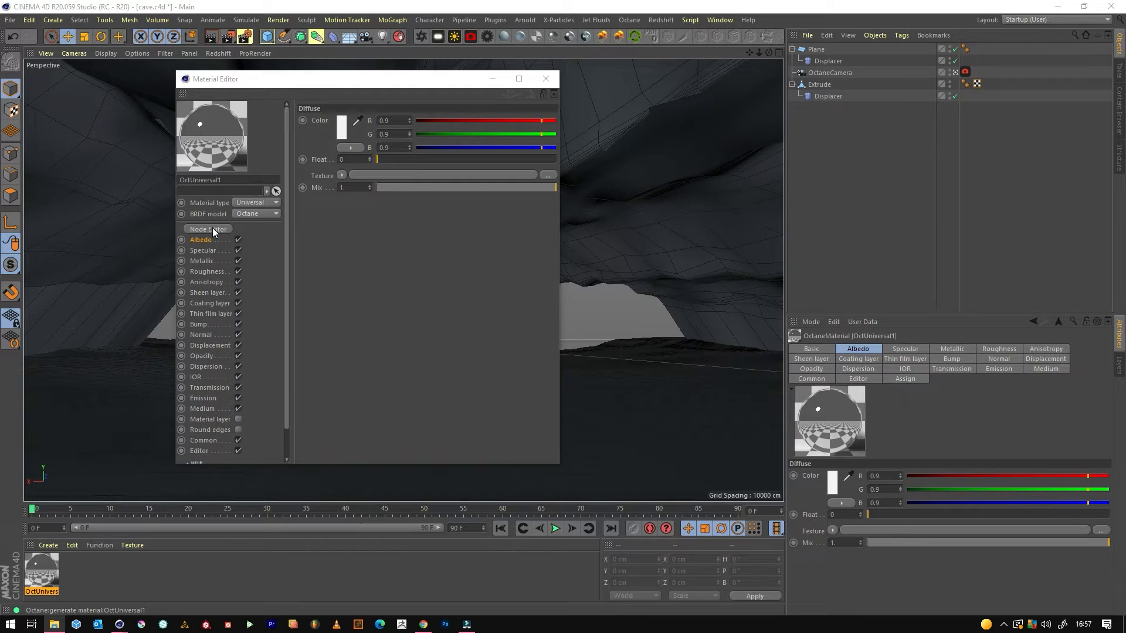
left_click(208, 229)
Bring the IOM_Rock_1 texture maps into the node editor as ImageTexture nodes beside the material.
left_click_drag(447, 249, 447, 163)
left_click_drag(446, 332, 542, 245)
scroll(407, 306, "down", 2)
middle_click_drag(398, 310, 439, 322)
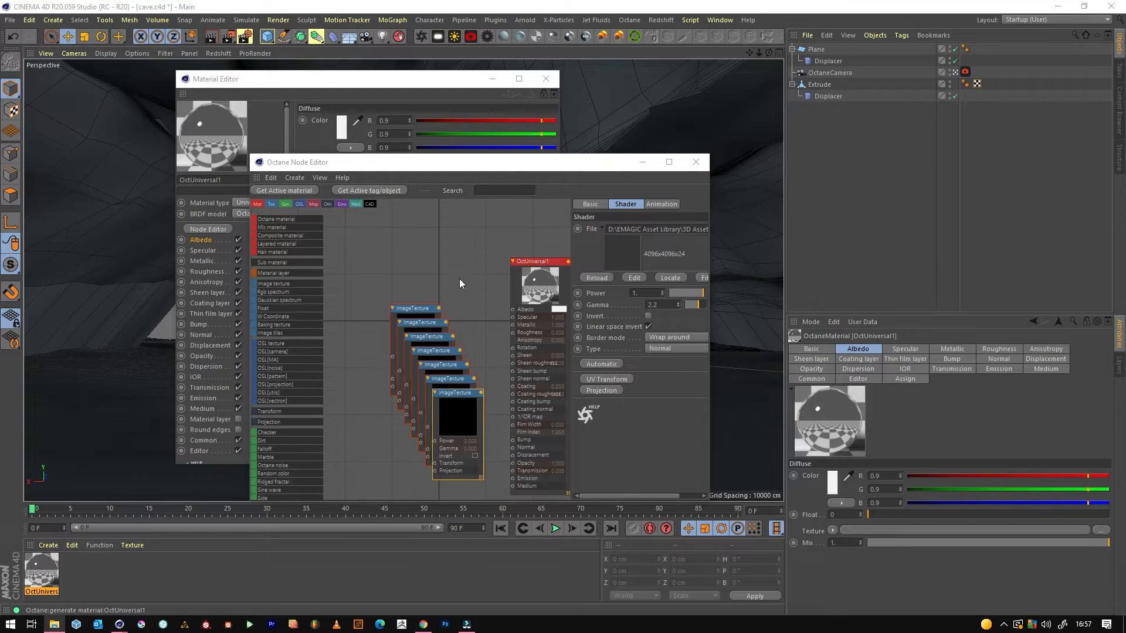
Delete the white cracked map node, connect the rock colour map to Albedo, and spread out the remaining texture nodes.
left_click(476, 258)
left_click_drag(425, 307, 384, 243)
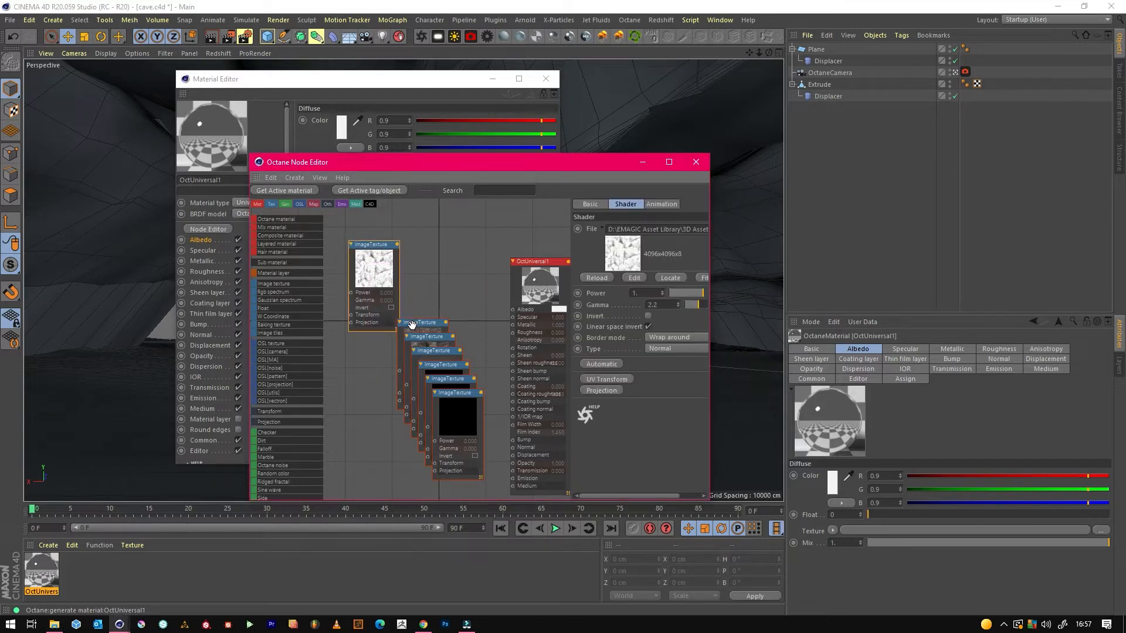
key("Delete")
left_click_drag(423, 328, 513, 309)
left_click_drag(429, 339, 340, 337)
left_click_drag(473, 400, 415, 434)
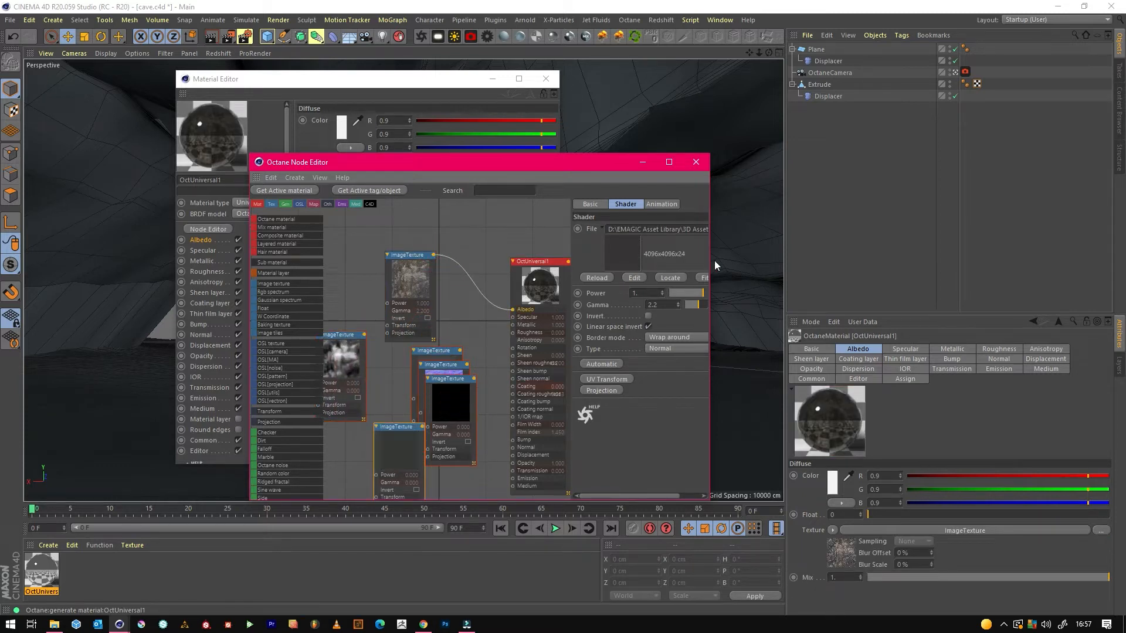
Connect the IOM_Rock_1_Specular map to the material's Specular input and the purple normal map to its Normal input.
left_click_drag(710, 260, 933, 261)
left_click_drag(727, 270, 608, 272)
left_click(799, 229)
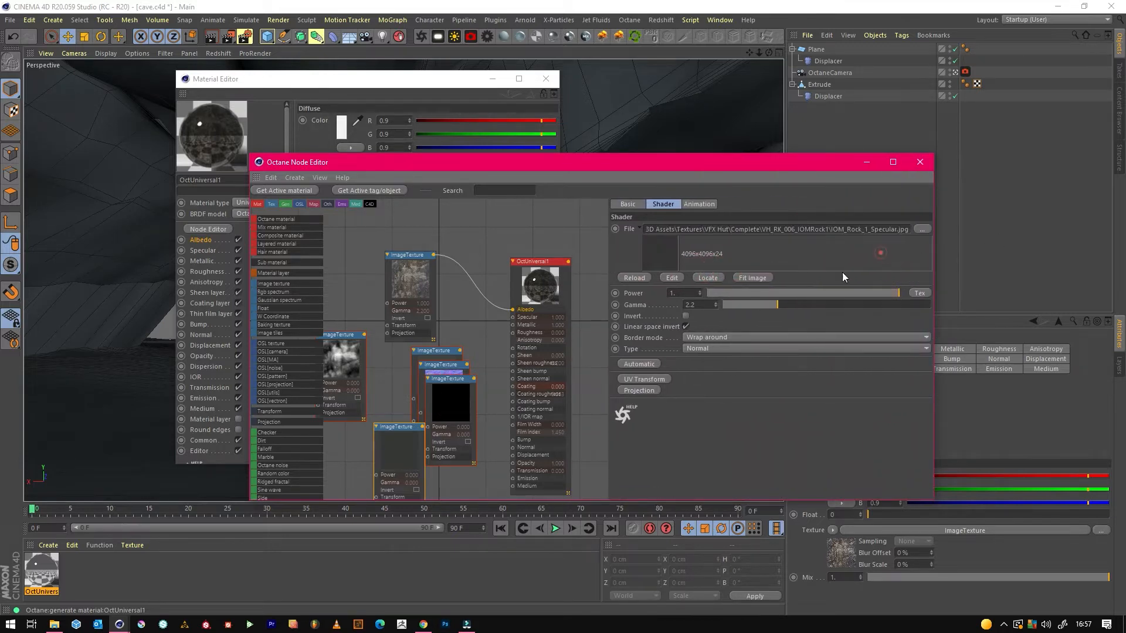
left_click_drag(423, 427, 513, 317)
left_click(449, 366)
left_click_drag(468, 365, 513, 447)
Delete the IOM_Rock_1_Metallic map node and set the material's Metallic float to about 0.008.
left_click(441, 355)
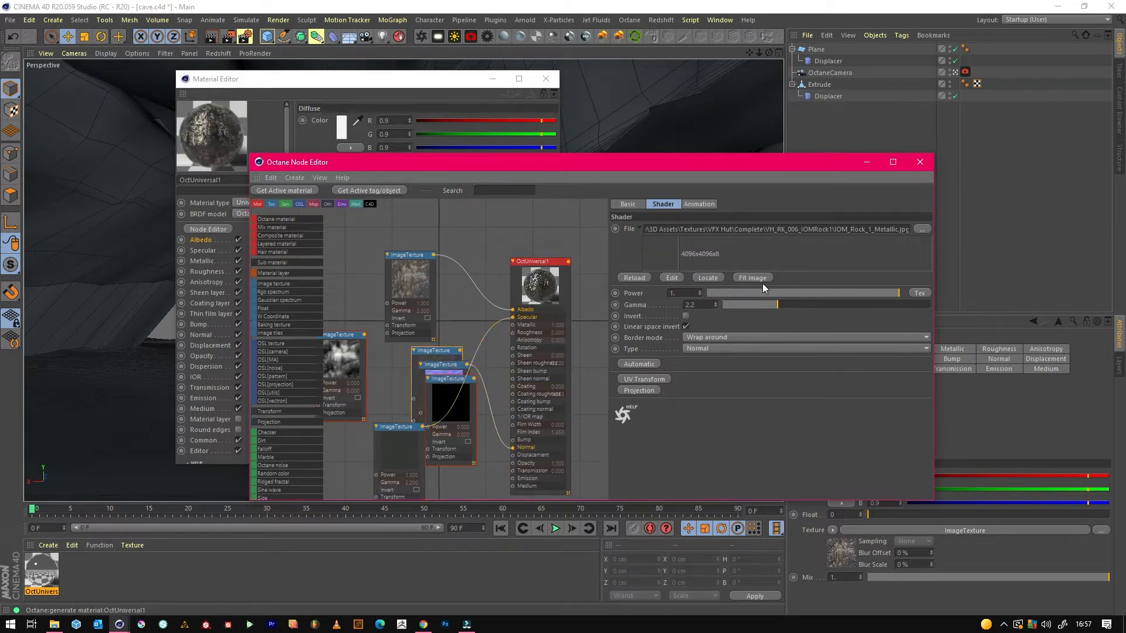
key("Delete")
left_click(534, 331)
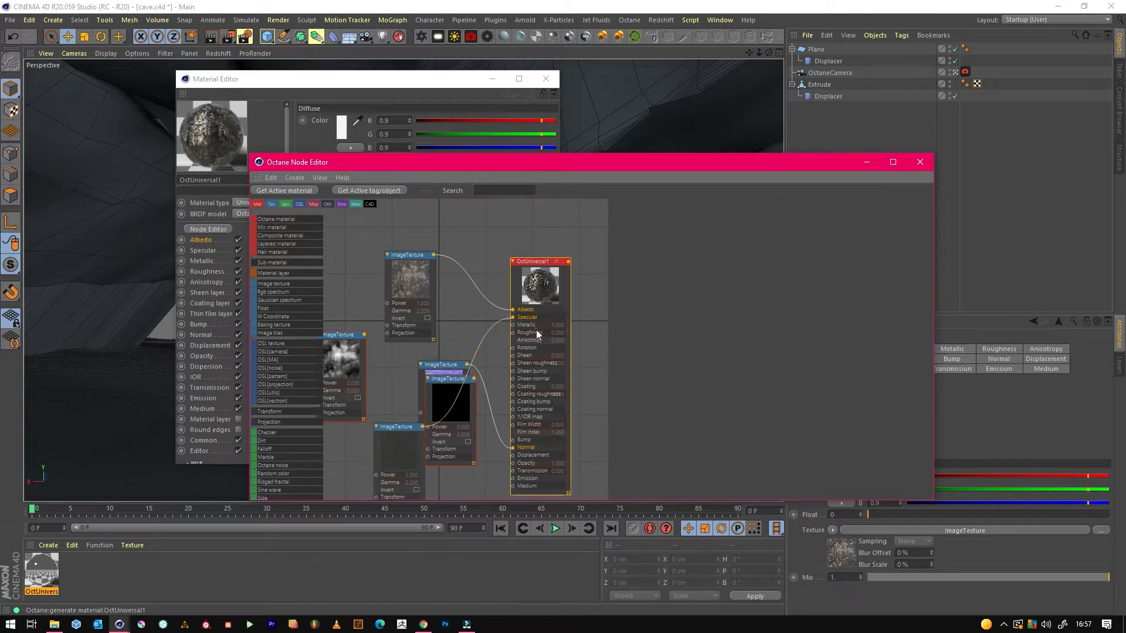
left_click(773, 204)
left_click_drag(704, 332, 684, 332)
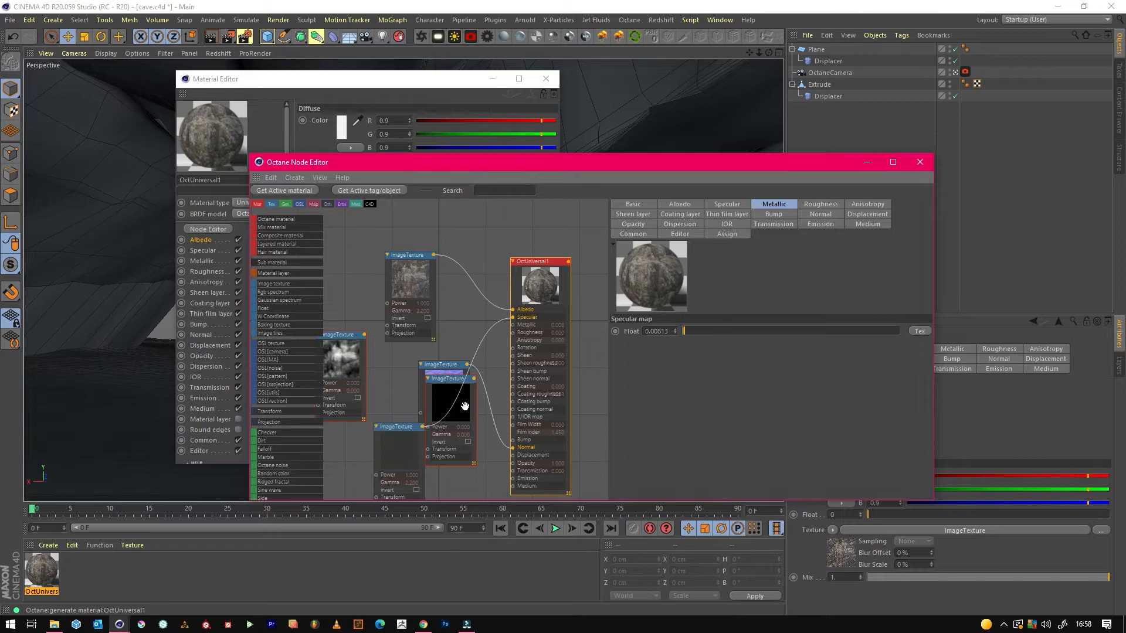
Add a Displacement node to the material's Displacement channel and connect the cloudy height map to its Texture input.
left_click(350, 355)
left_click(543, 278)
left_click(857, 215)
left_click(646, 332)
middle_click_drag(456, 315, 506, 224)
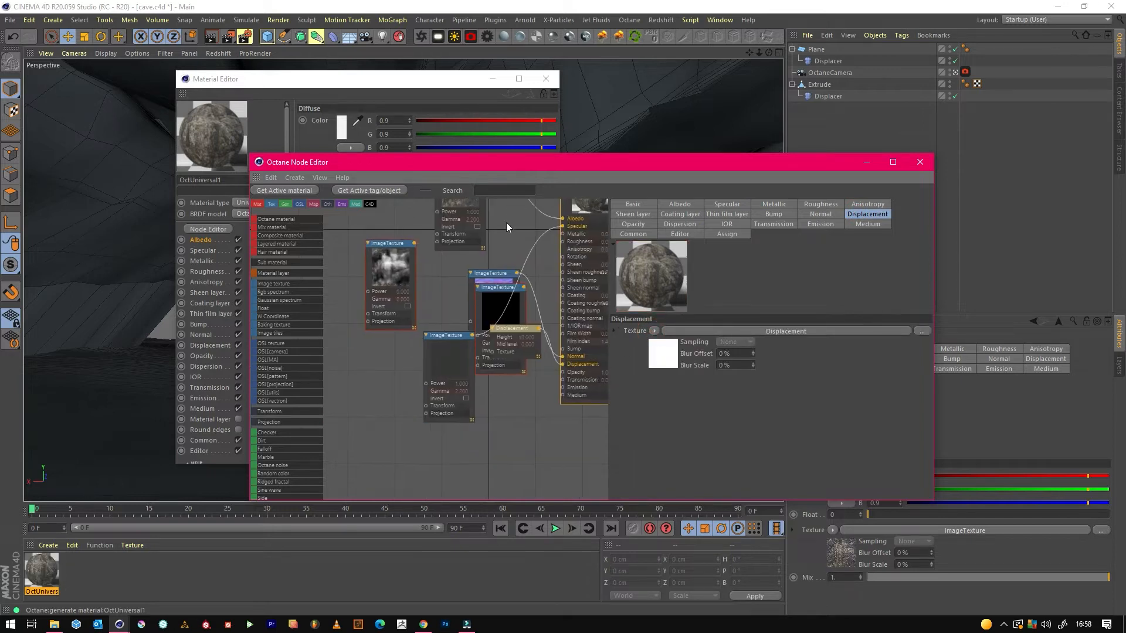
left_click_drag(513, 328, 501, 438)
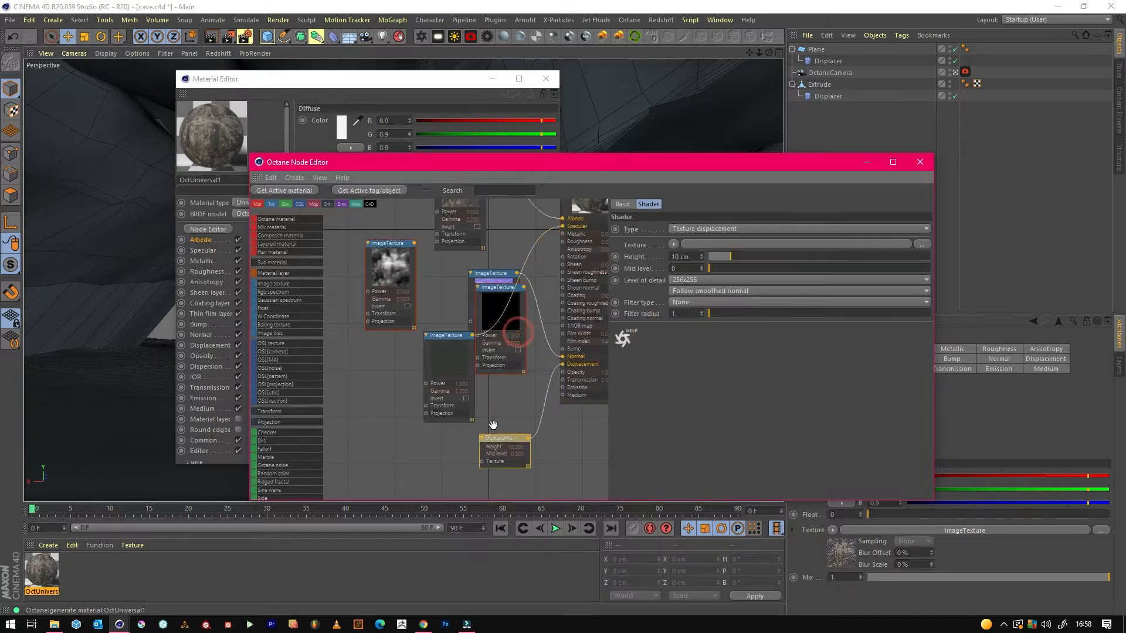
left_click_drag(400, 246, 482, 462)
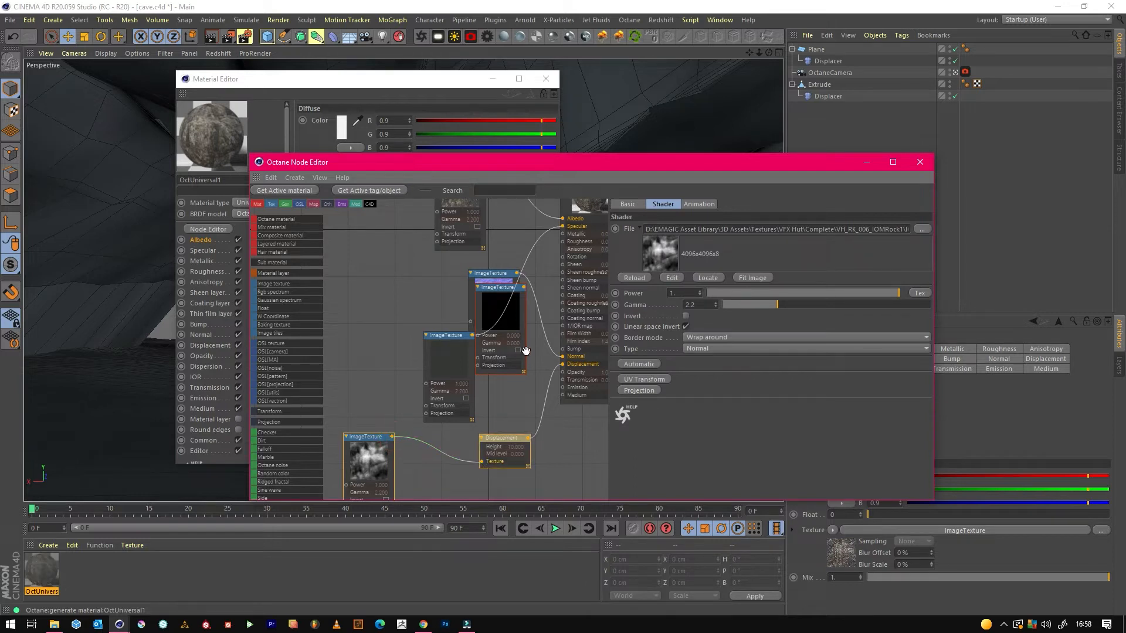
Set the Displacement node's level of detail to 4096x4096 and its filter type to Gaussian.
left_click(504, 440)
left_click(522, 438)
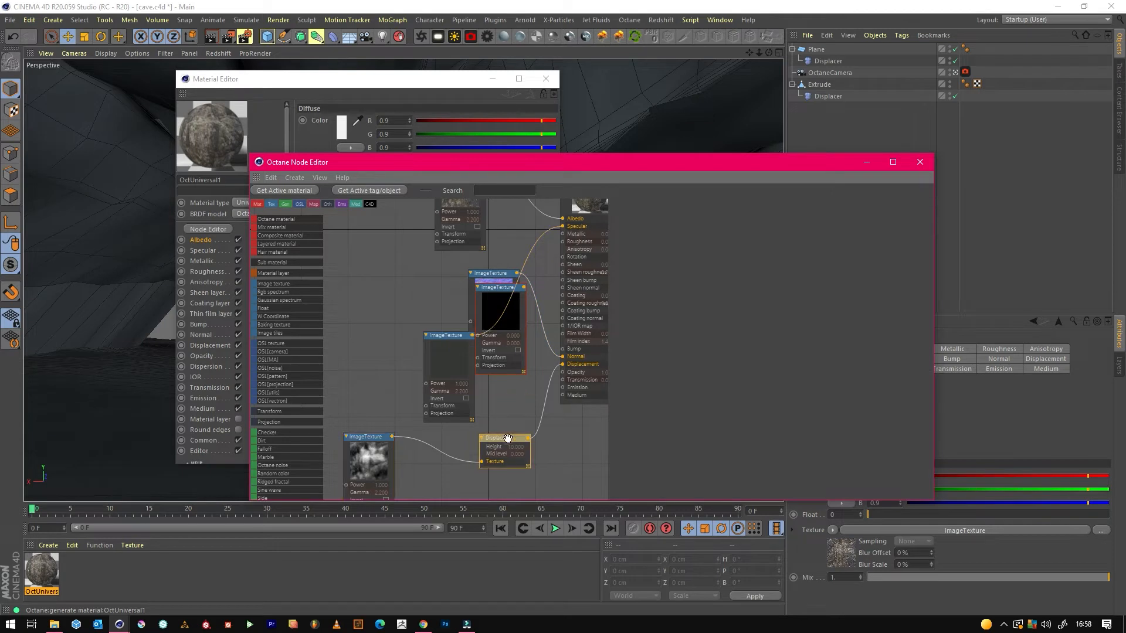
left_click(719, 317)
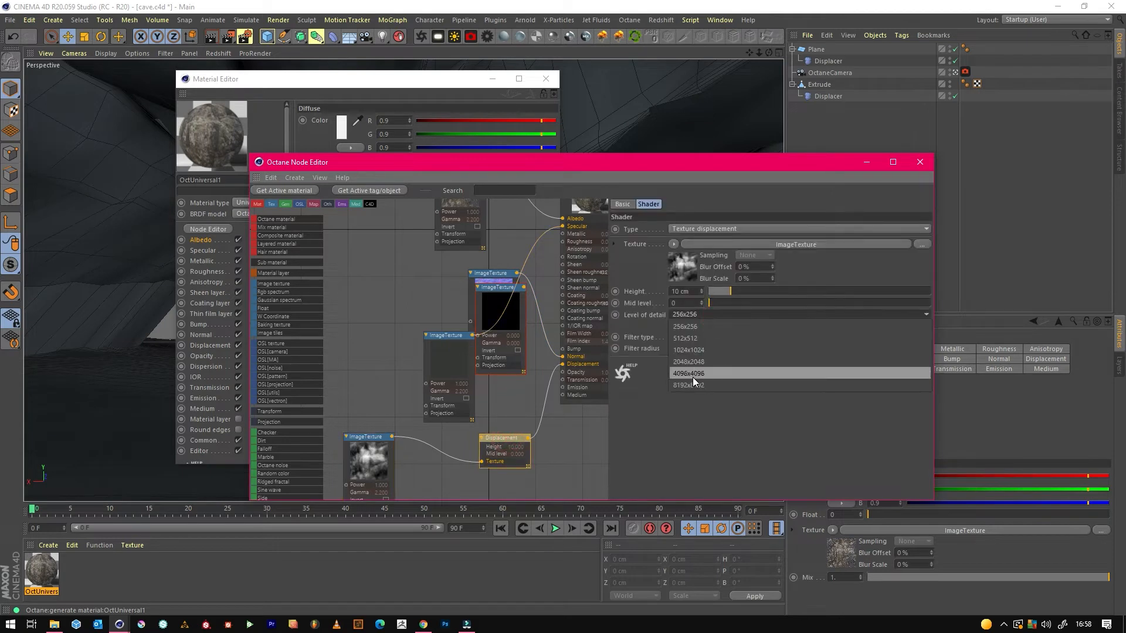
left_click(692, 374)
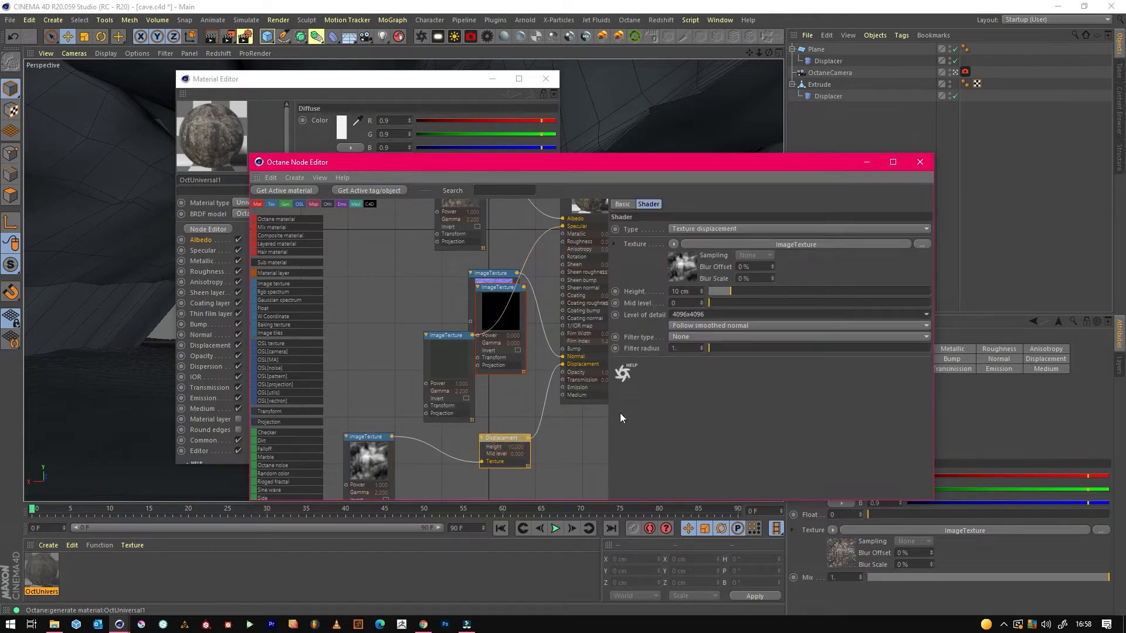
left_click(713, 326)
left_click(651, 341)
left_click(680, 337)
left_click(696, 351)
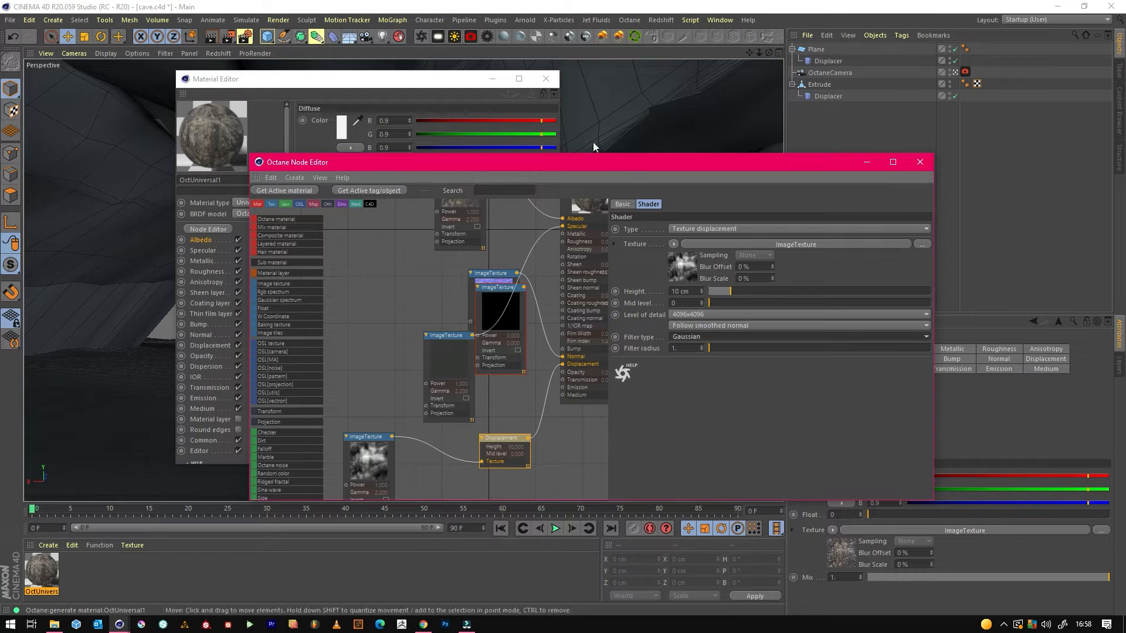
Apply the rock material to the cave's Extrude object and start rendering the scene in the Octane Live Viewer.
left_click(496, 80)
left_click_drag(543, 168, 565, 181)
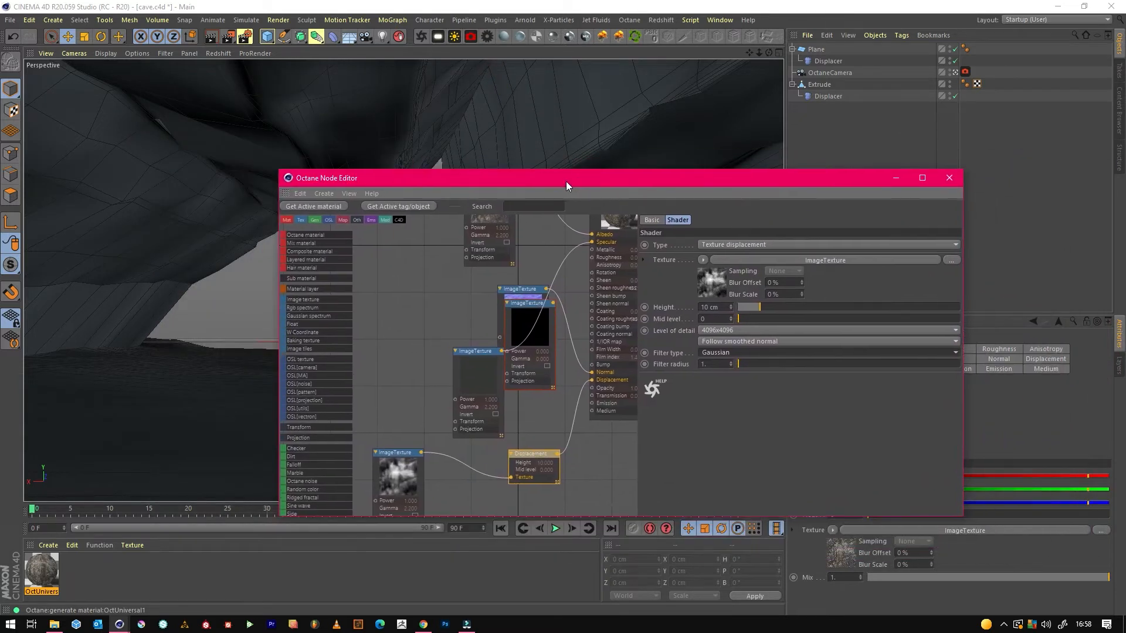
left_click(895, 177)
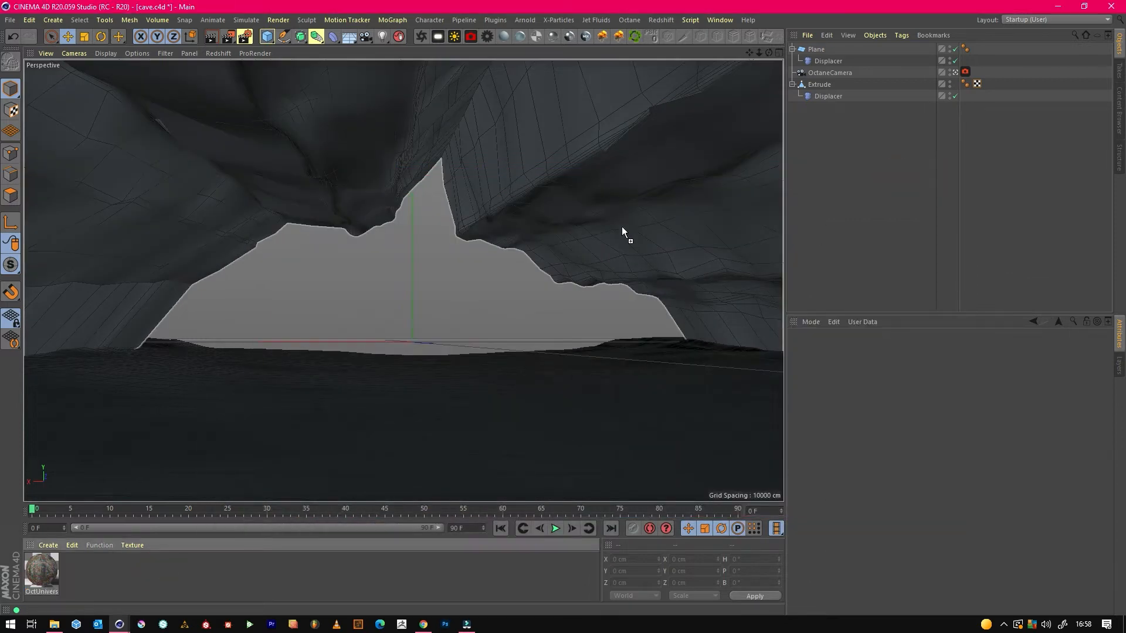
left_click_drag(622, 231, 622, 232)
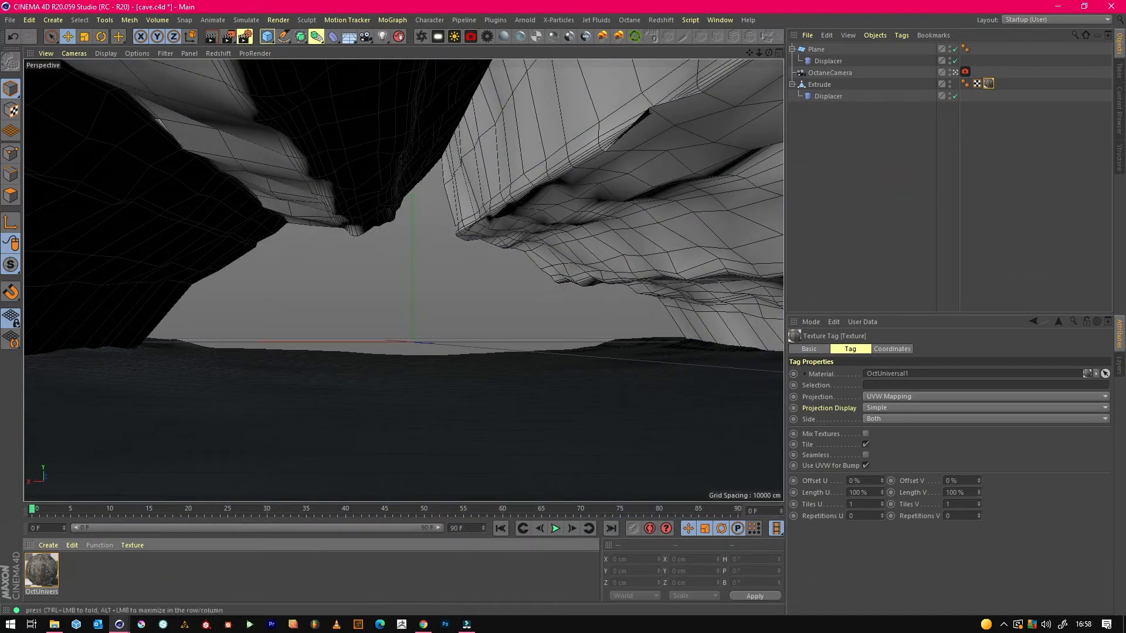
left_click(771, 241)
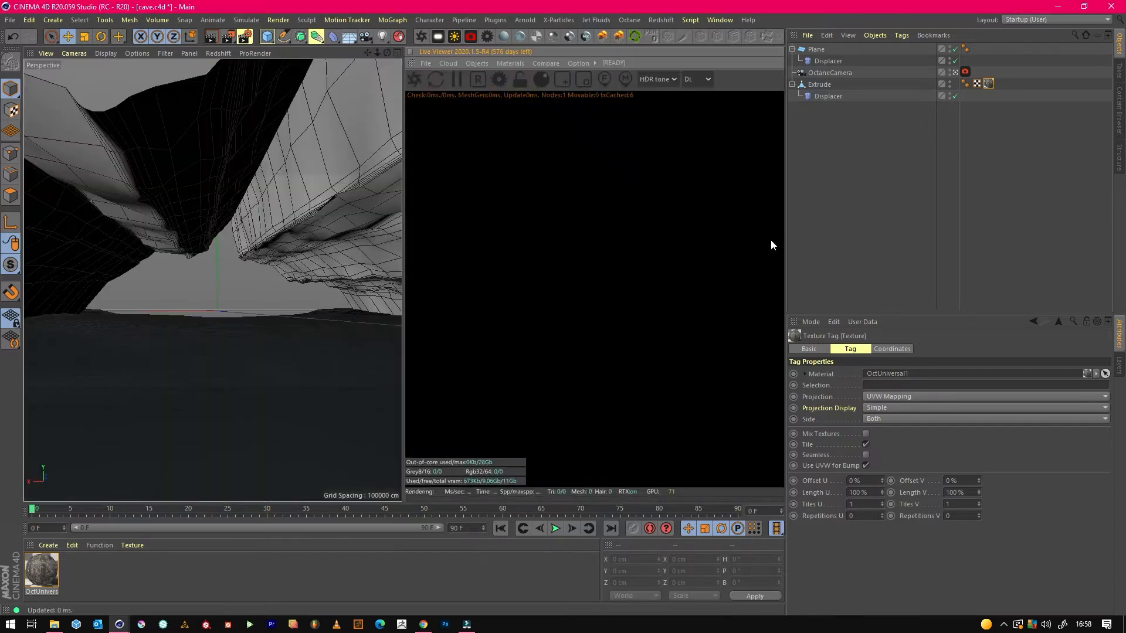
left_click(414, 77)
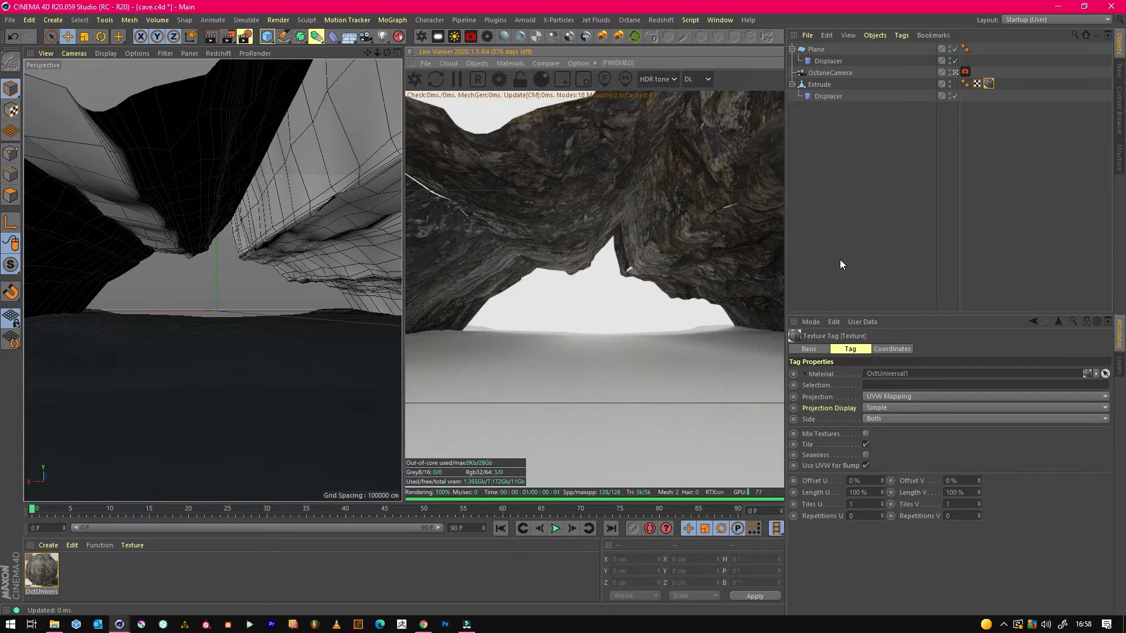
Adjust the cave's rock texture tiling to 3.63 tiles in U and 1.58 in V.
left_click(989, 82)
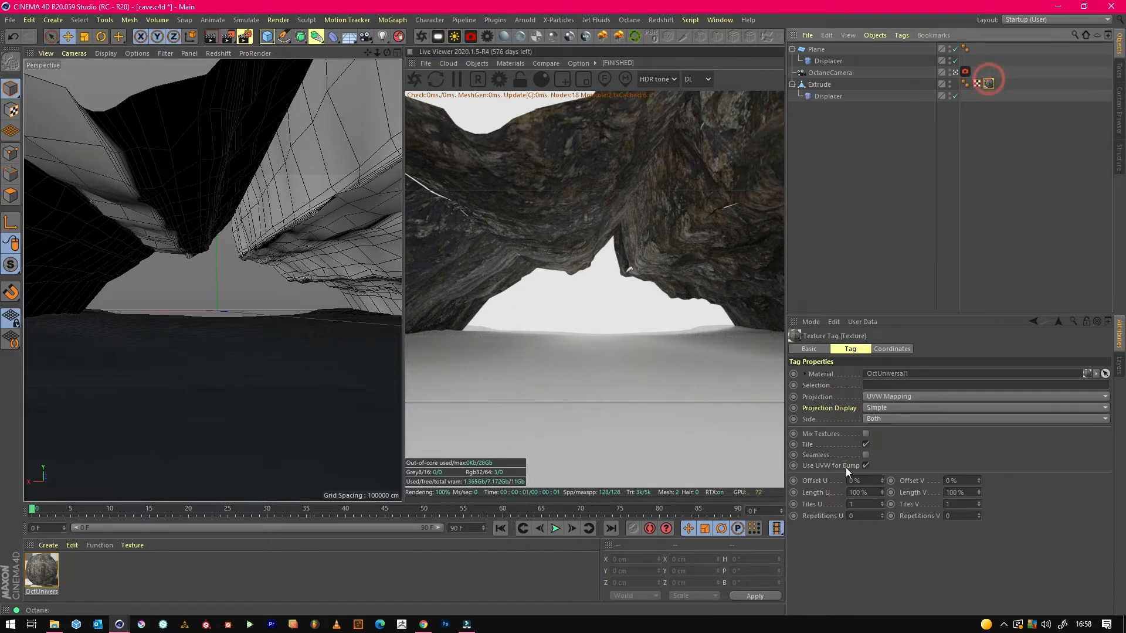
left_click_drag(882, 505, 902, 507)
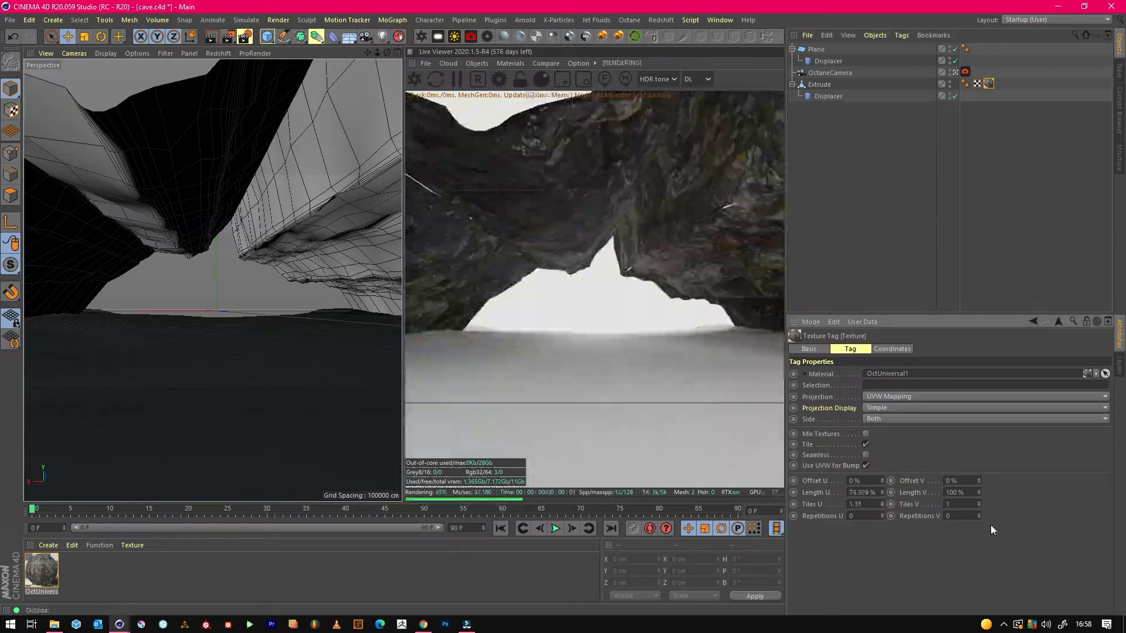
left_click_drag(979, 504, 984, 504)
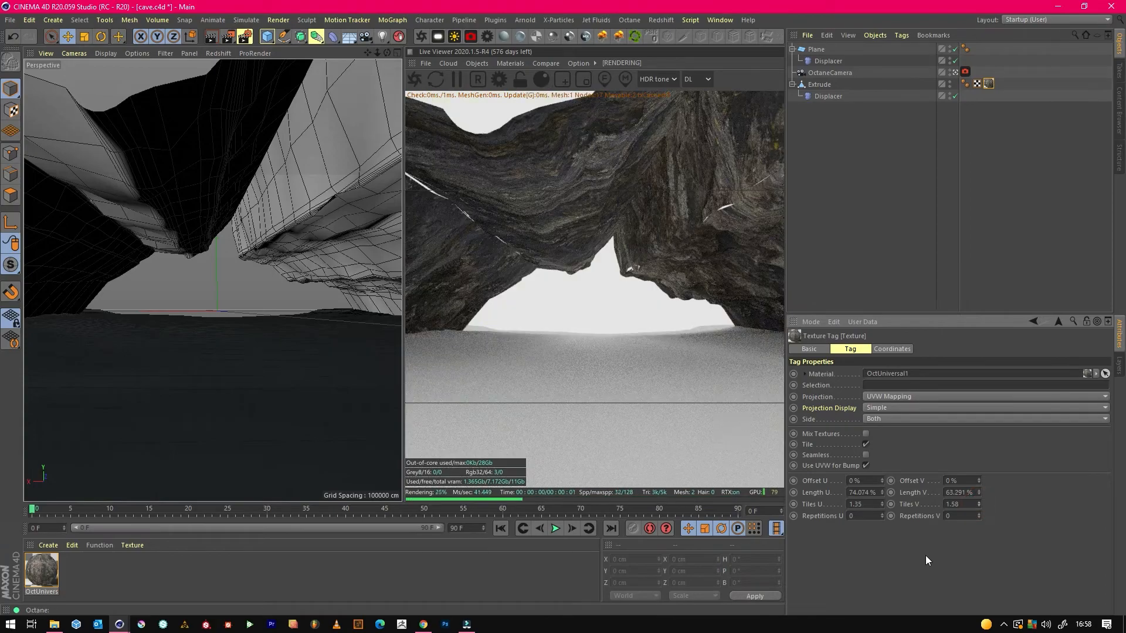
left_click_drag(882, 504, 881, 501)
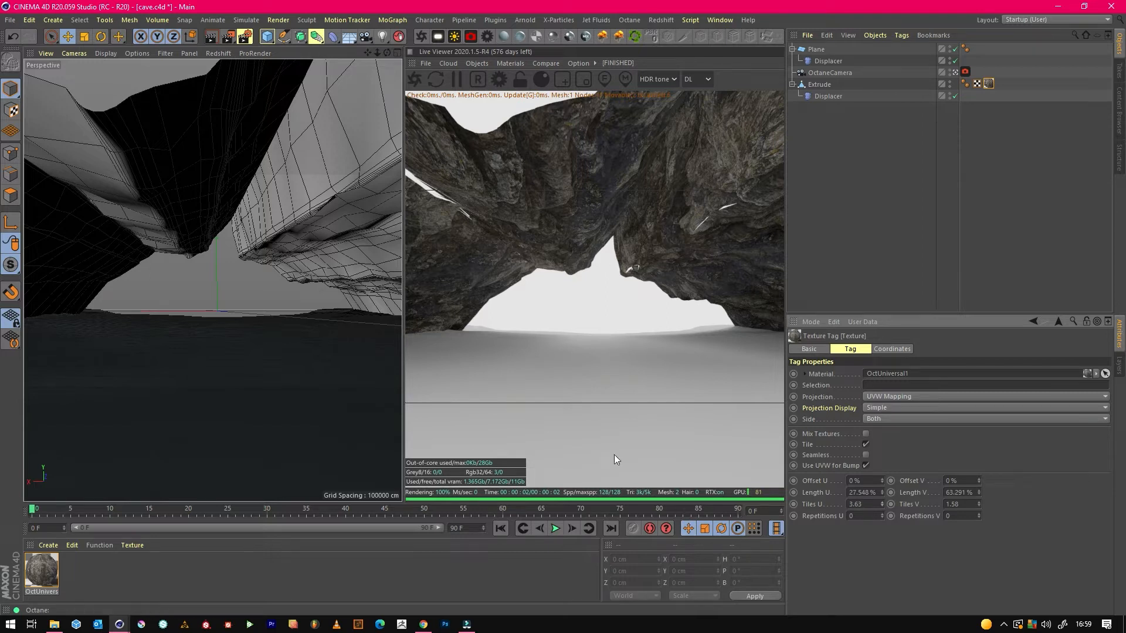
left_click(978, 505)
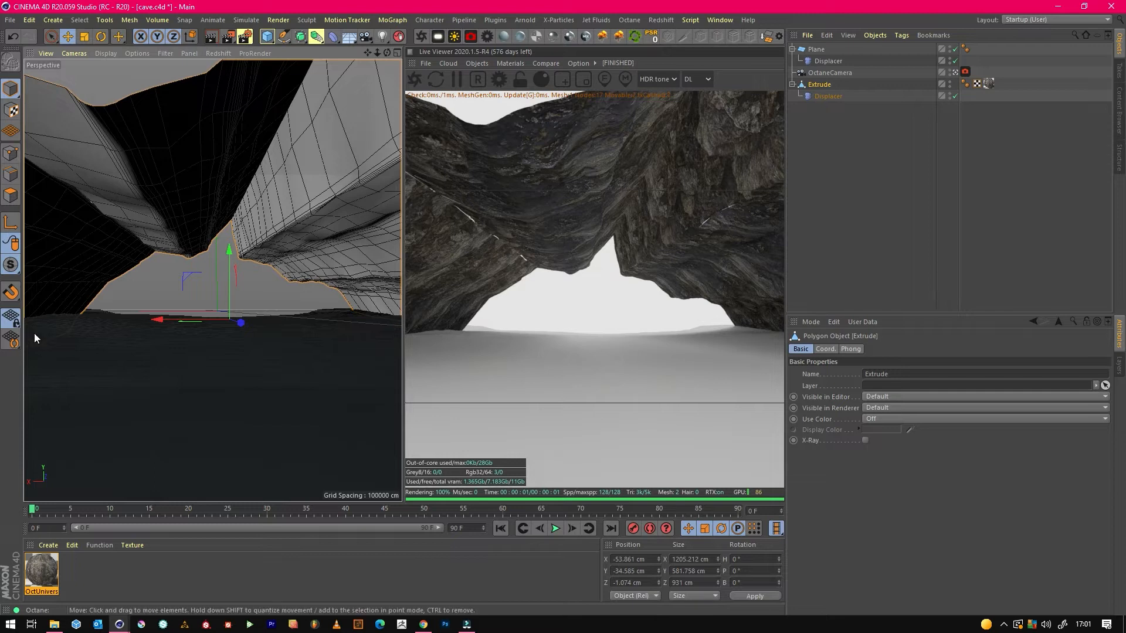
Find the Iron command in the command manager by filtering for "iron" and add it to the main toolbar.
left_click(815, 86)
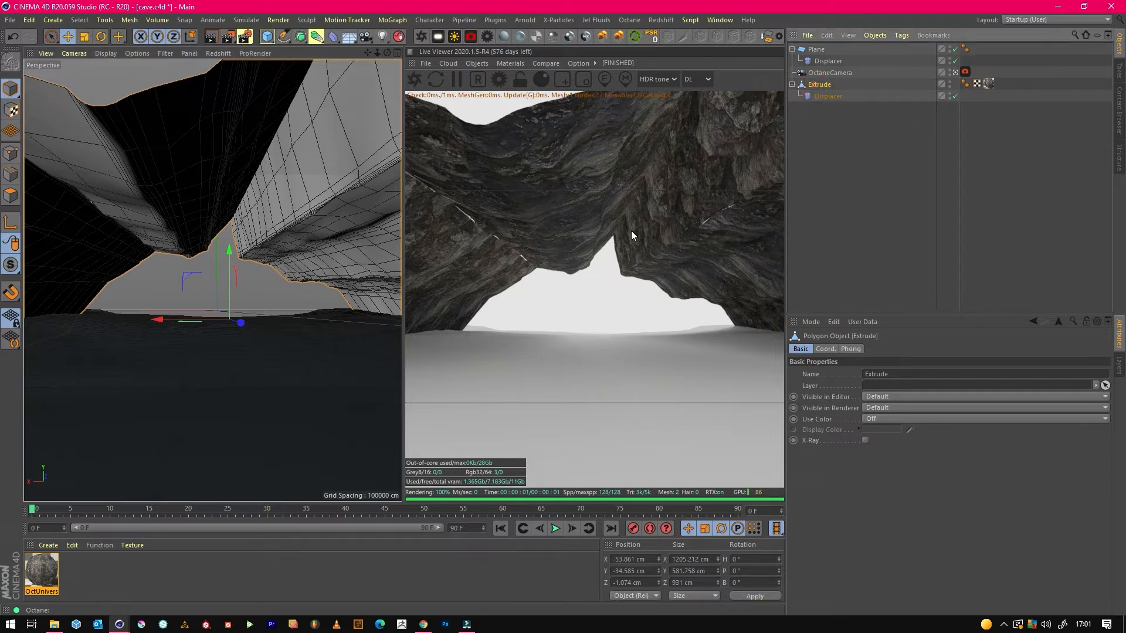
key("shift+F12")
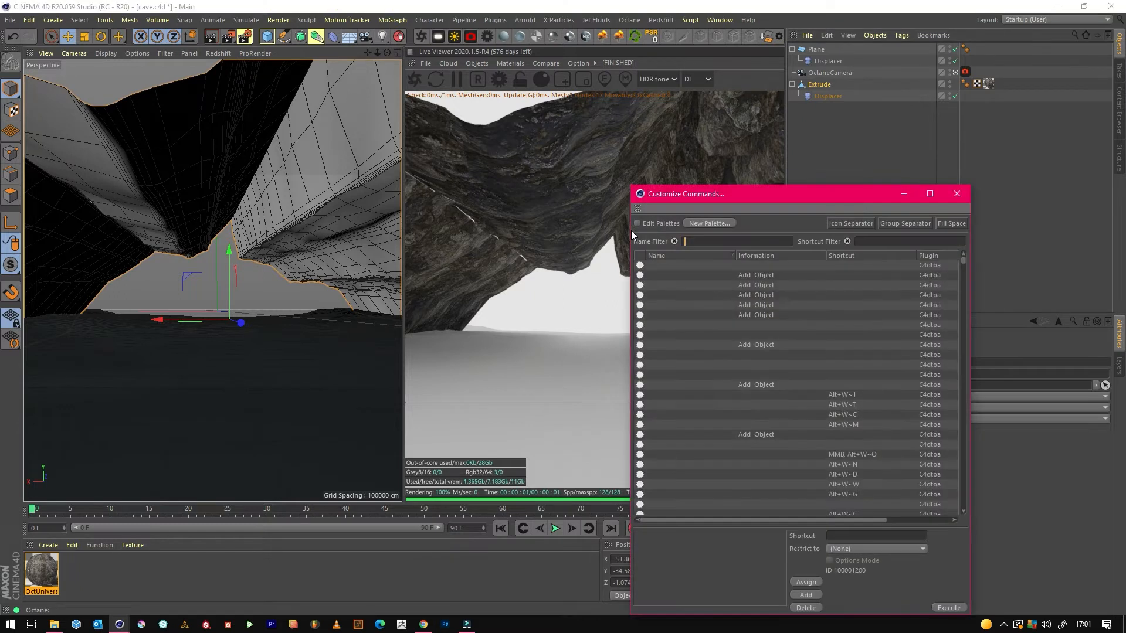
type("iron")
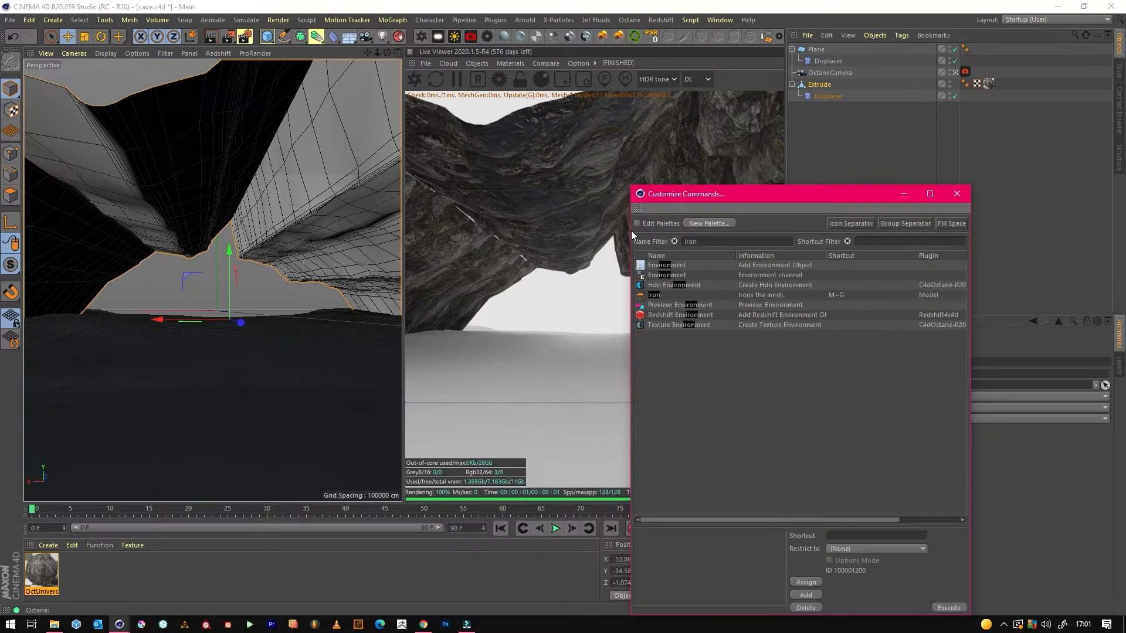
left_click_drag(654, 295, 460, 36)
left_click(901, 194)
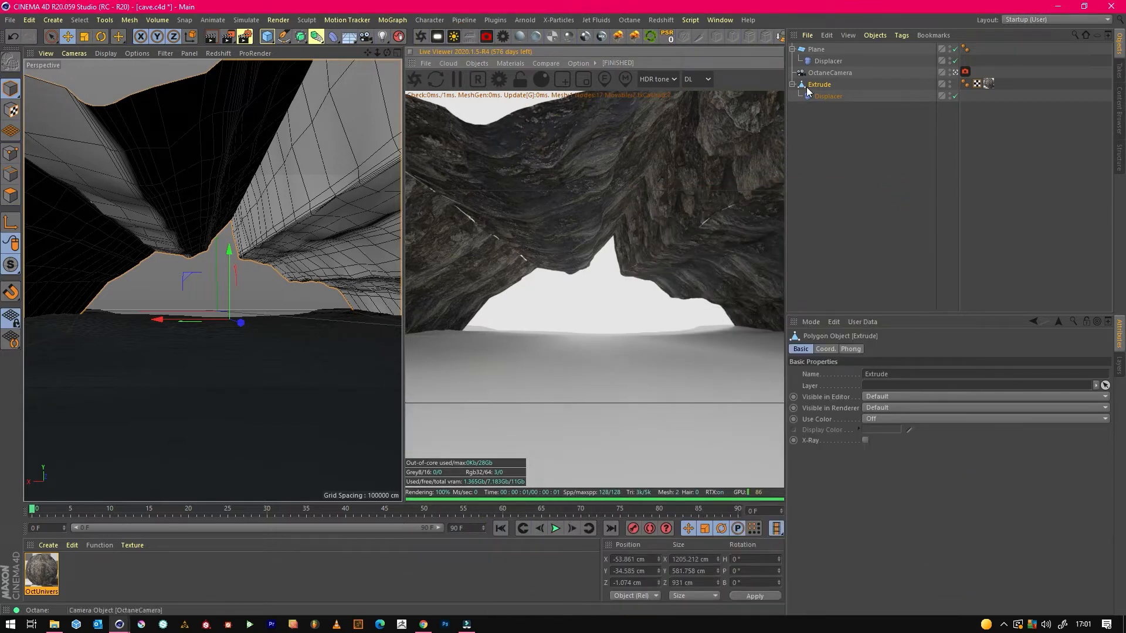
Select the jagged polygons along the cave's right wall edge on the Extrude object and smooth them with Iron at 96%.
left_click(13, 195)
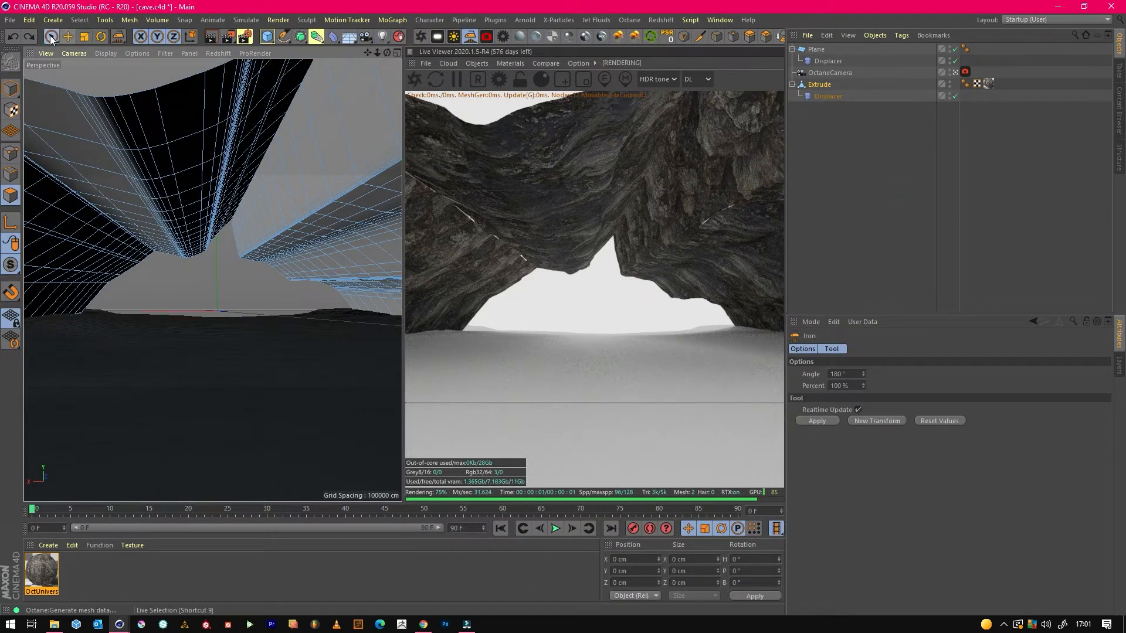
left_click(51, 36)
mouse_move(388, 176)
left_mouse_down()
mouse_move(287, 229)
mouse_move(376, 194)
mouse_move(292, 211)
left_mouse_up()
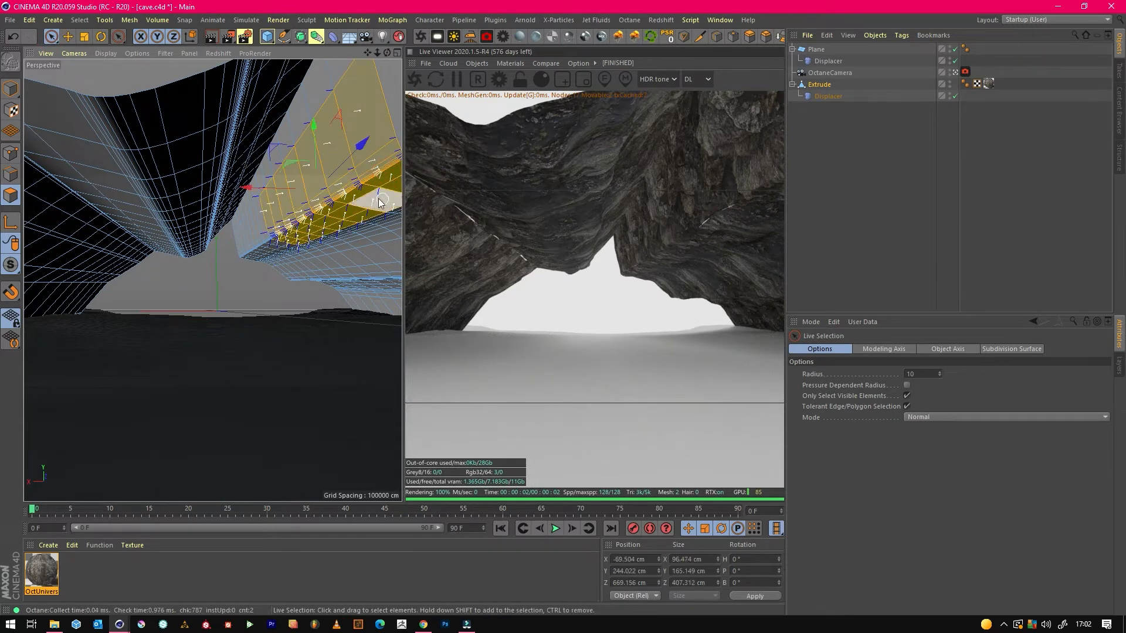
left_click(470, 36)
left_click_drag(359, 168, 381, 185)
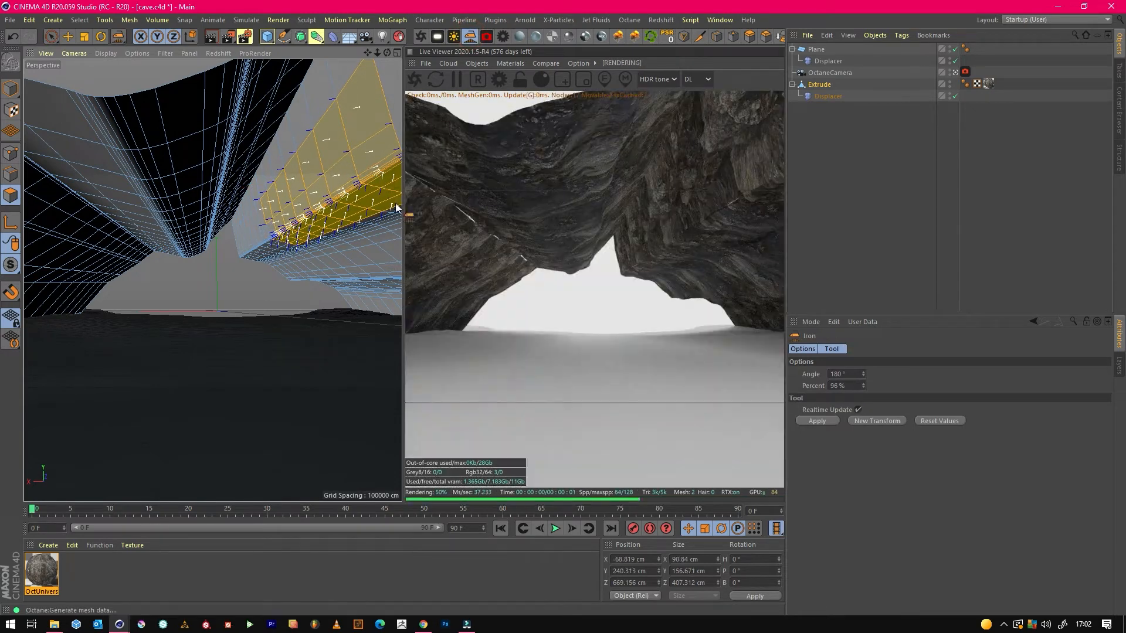
left_click(827, 97)
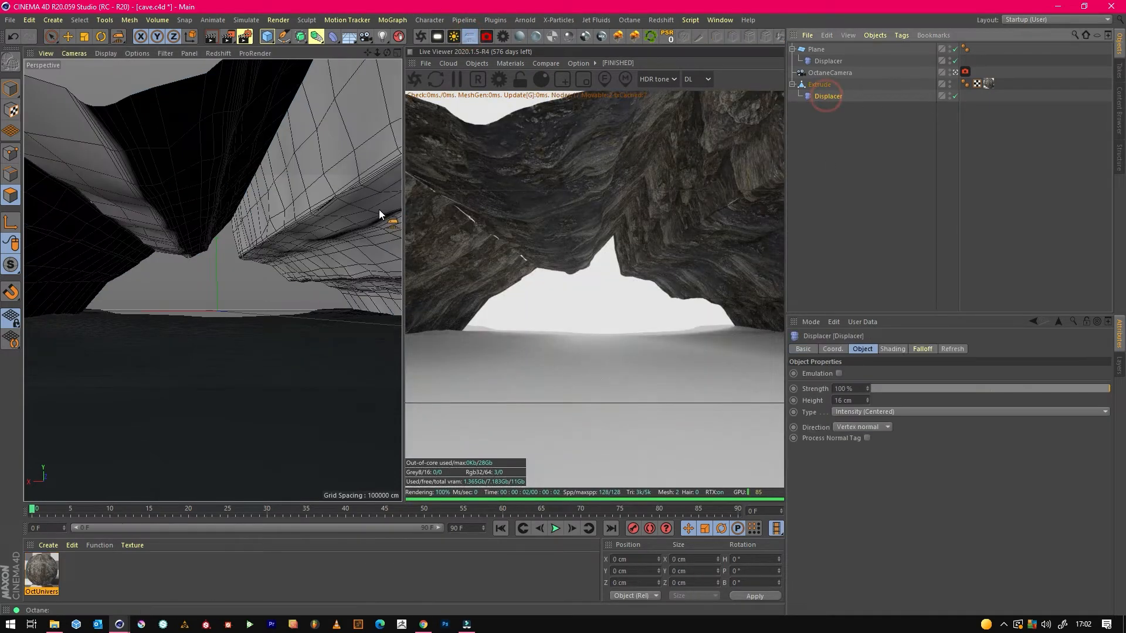
left_click(820, 84)
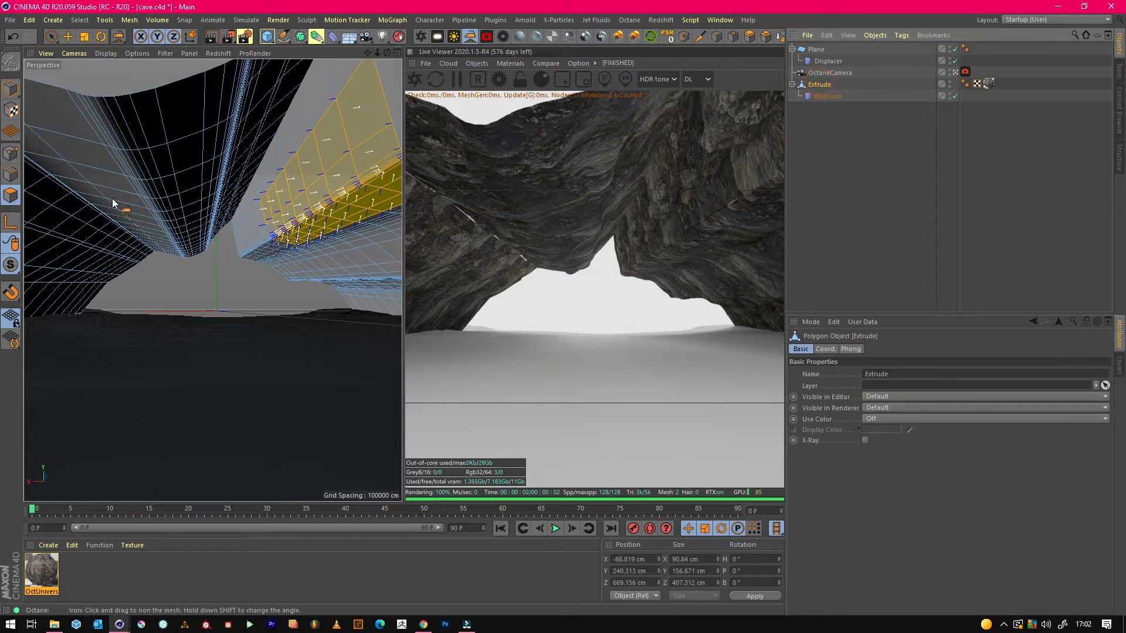
Select the polygons along the cave's left wall edge and smooth them with Iron at 75%.
left_click(50, 36)
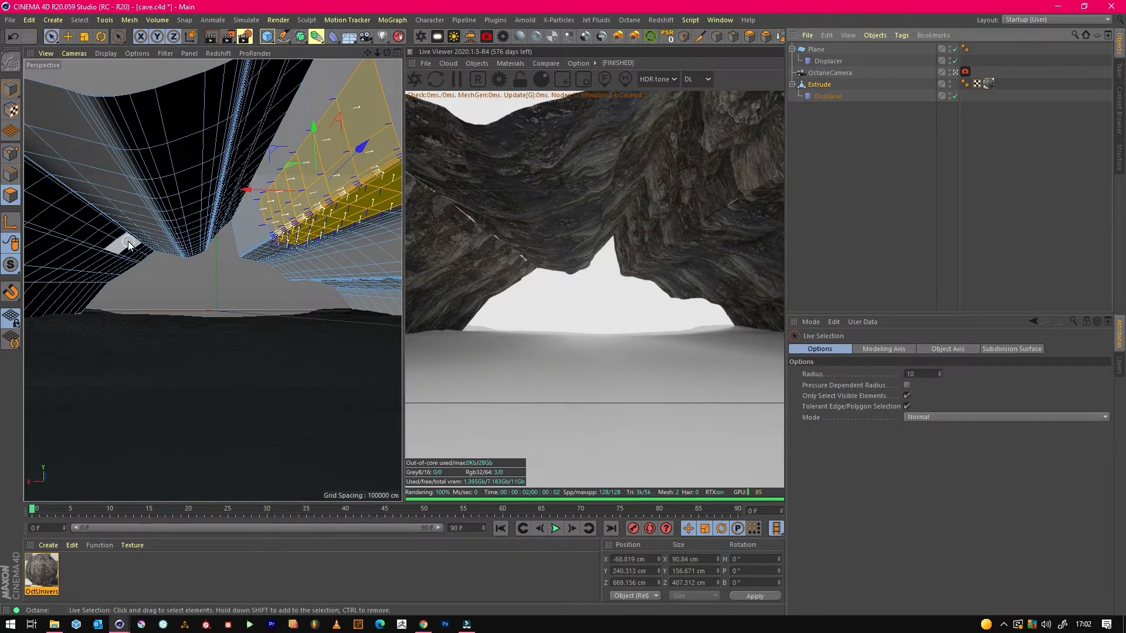
mouse_move(130, 244)
left_mouse_down()
mouse_move(44, 173)
mouse_move(109, 221)
left_mouse_up()
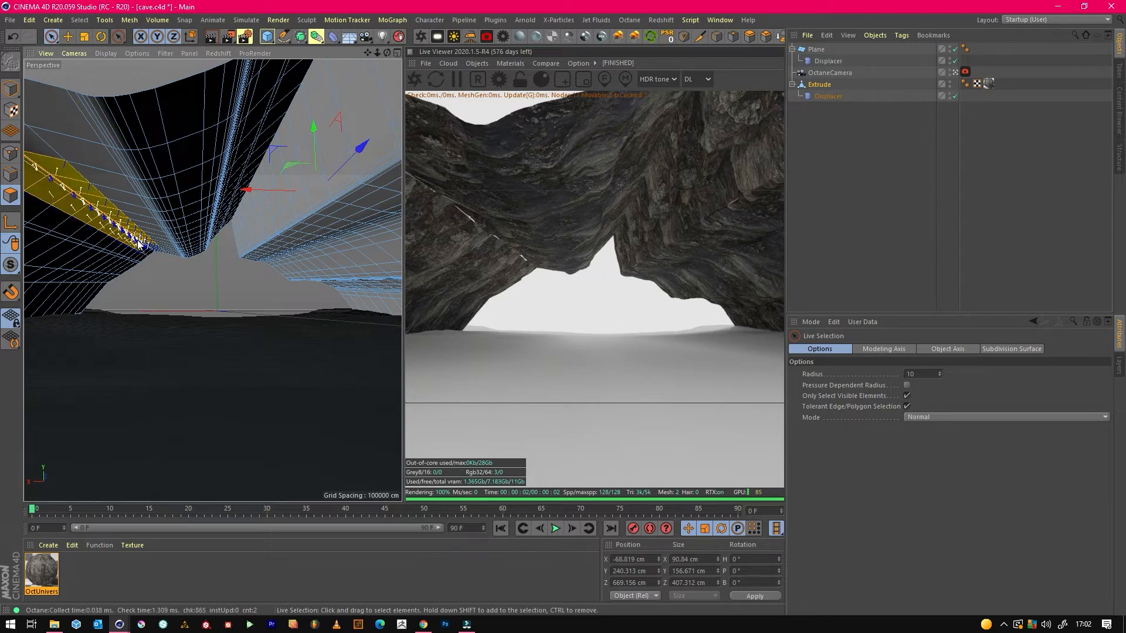
left_click_drag(45, 166, 46, 165)
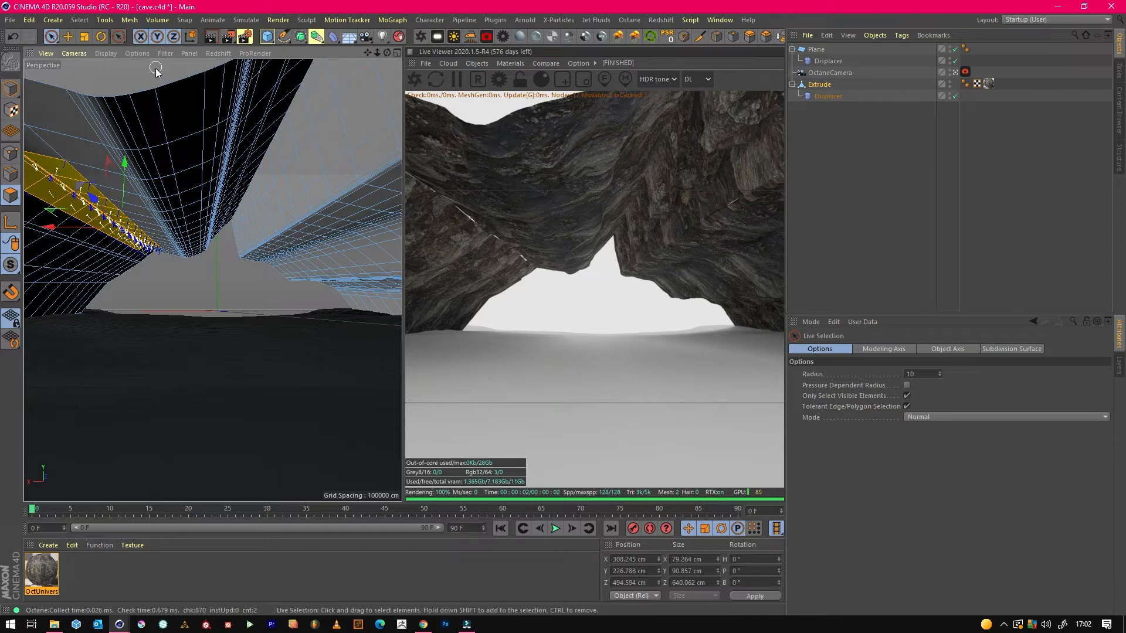
left_click(471, 36)
left_click_drag(98, 225, 135, 225)
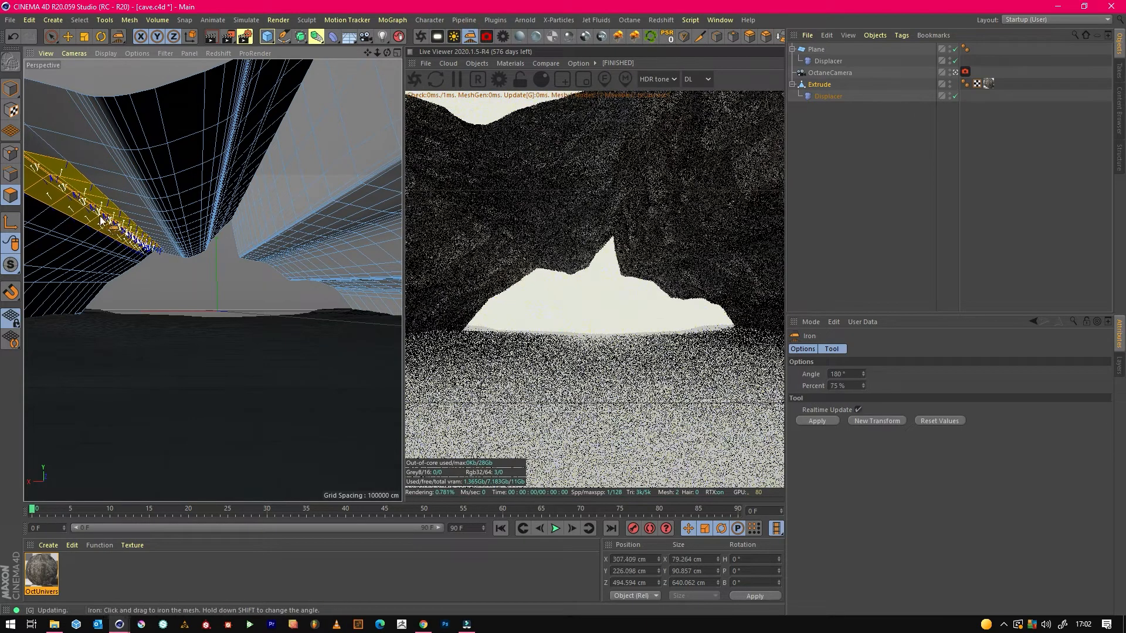
Return to object-level editing with the Extrude object selected and save the scene.
left_click(10, 91)
left_click(819, 84)
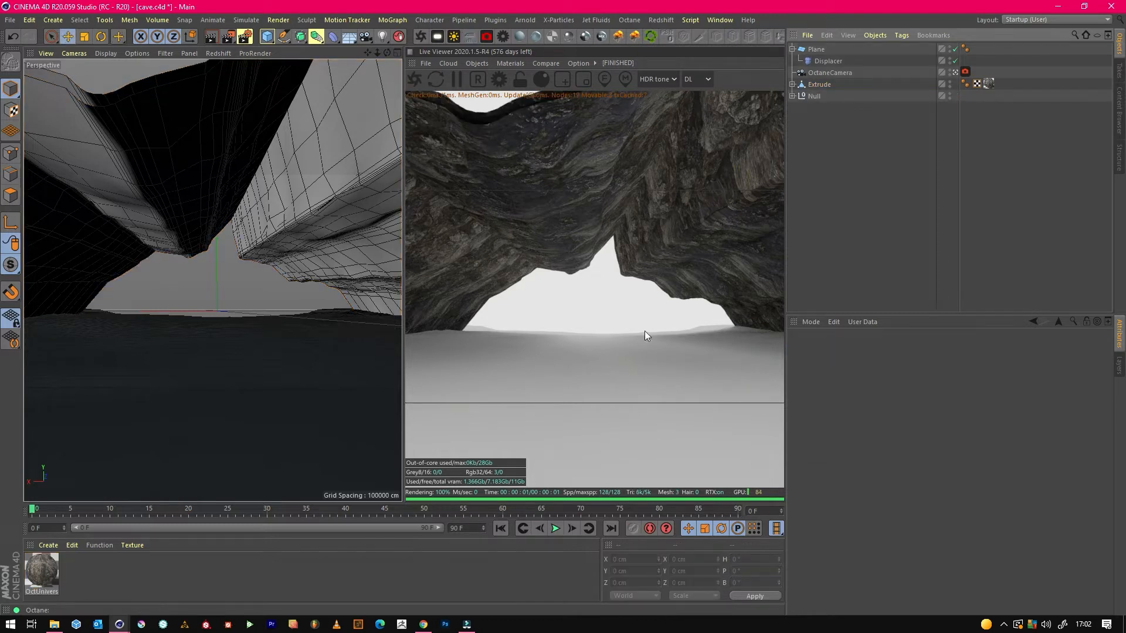
left_click(13, 21)
left_click(46, 115)
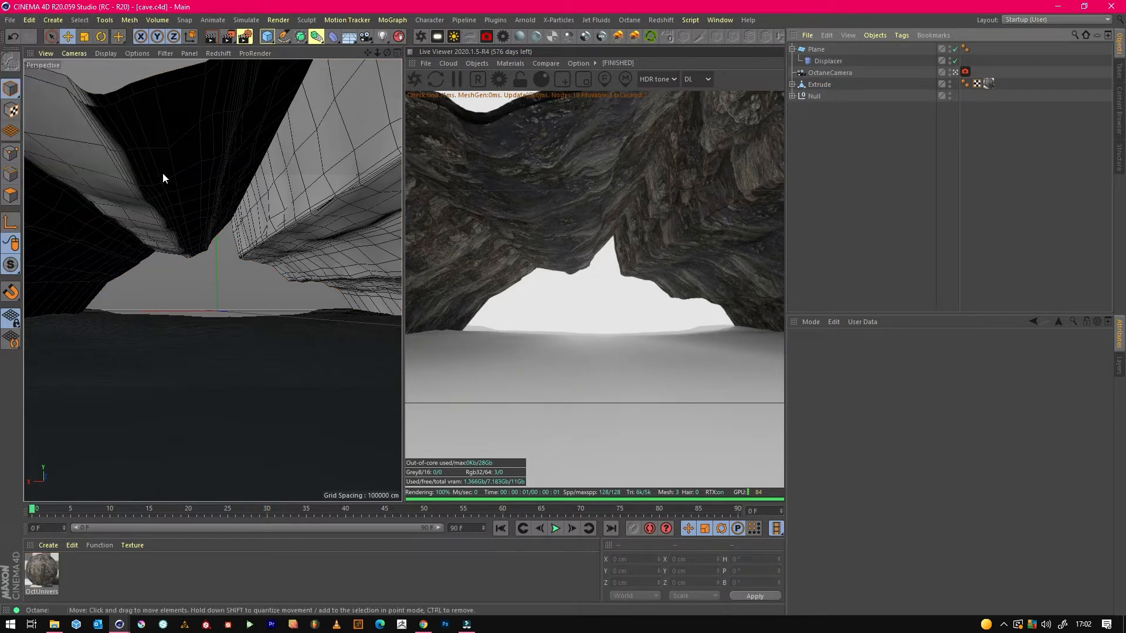
Delete the ImageTexture node feeding the specular channel of the OctUniversal1 rock material in the Octane Node Editor.
double_click(41, 570)
left_click(205, 250)
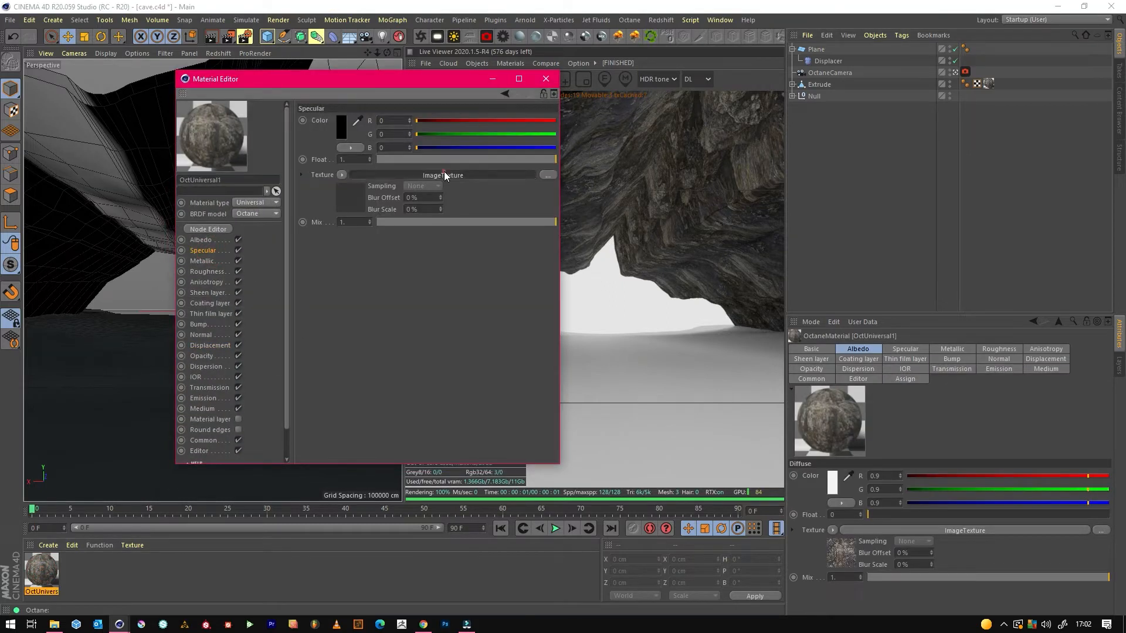
left_click(445, 173)
left_click(217, 228)
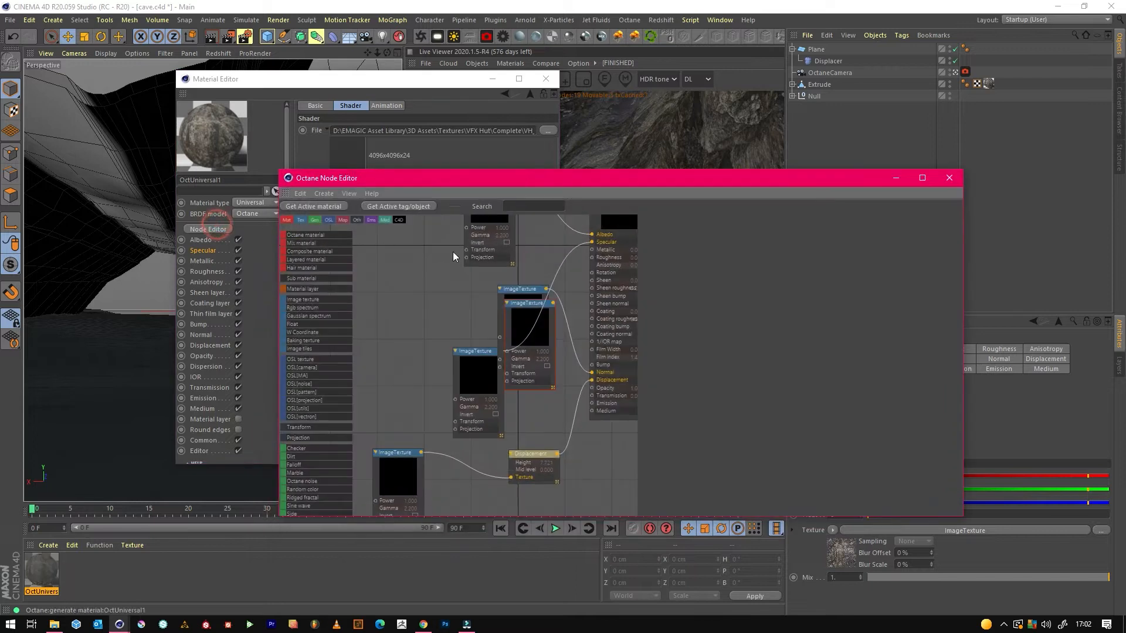
middle_click_drag(467, 302, 410, 307)
left_click_drag(415, 369, 408, 366)
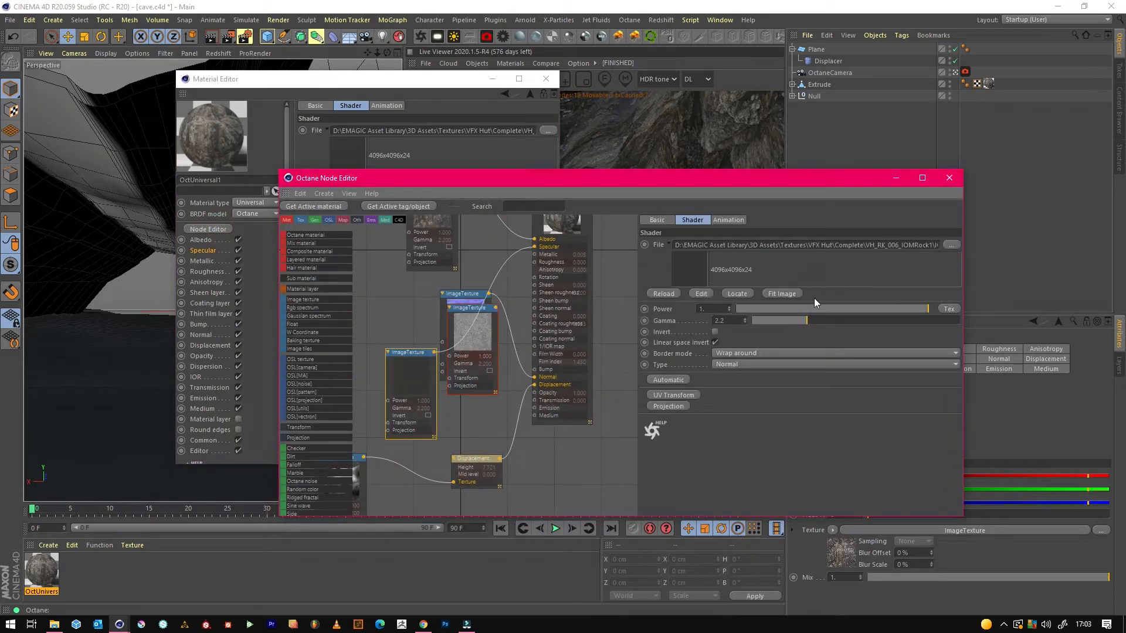
key("Delete")
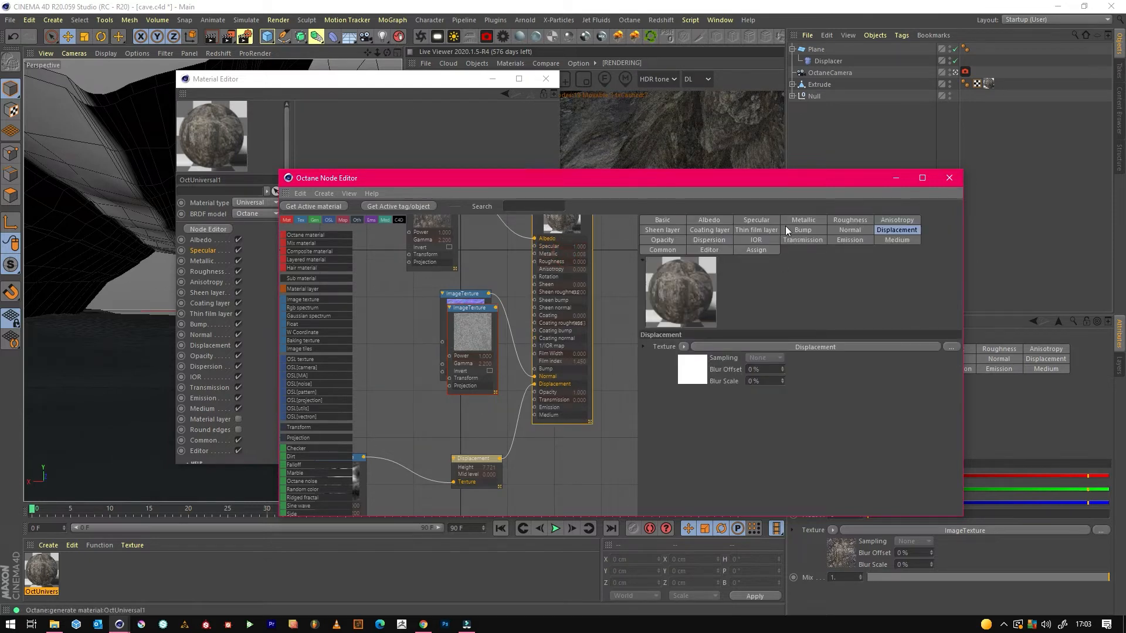
Lower the rock material's specular float to about 0.073, put the material editors away and save the scene.
left_click(773, 221)
left_click_drag(811, 387, 737, 388)
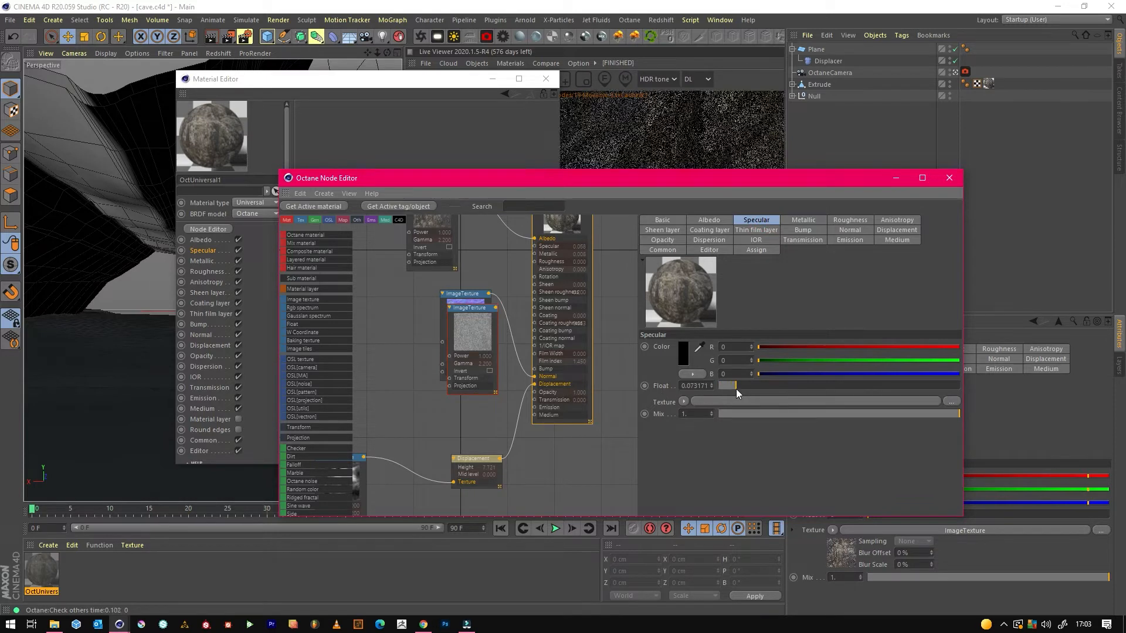
left_click(896, 178)
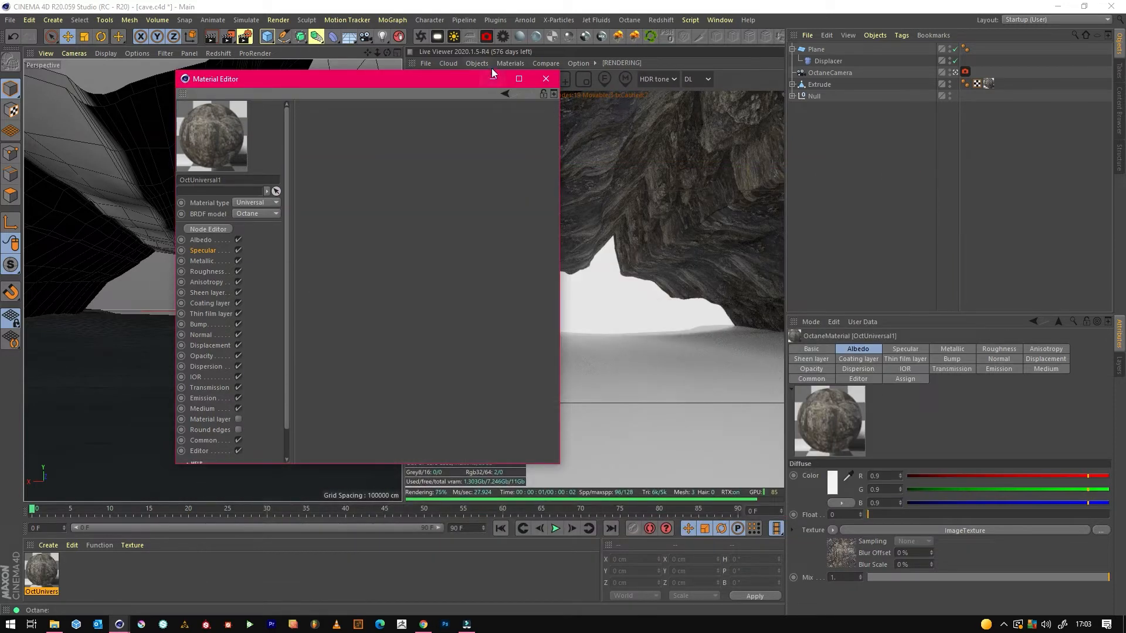
left_click(493, 78)
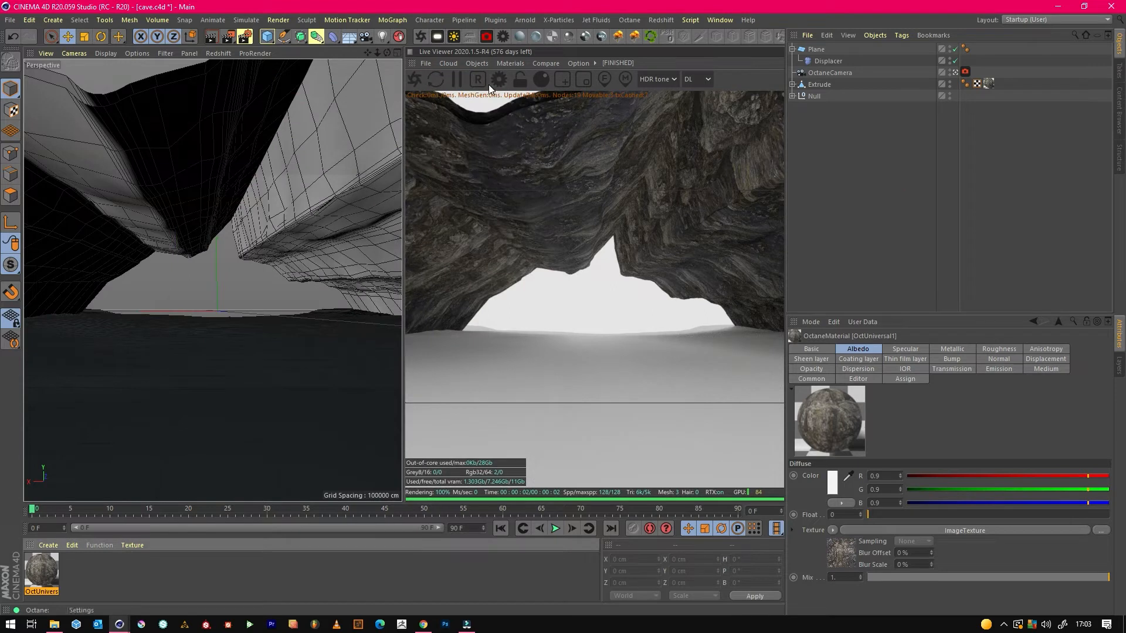
left_click(9, 19)
left_click(24, 117)
Add an Octane daylight and rotate it to about 24° heading and -28° pitch for a bright daytime sky.
left_click(454, 39)
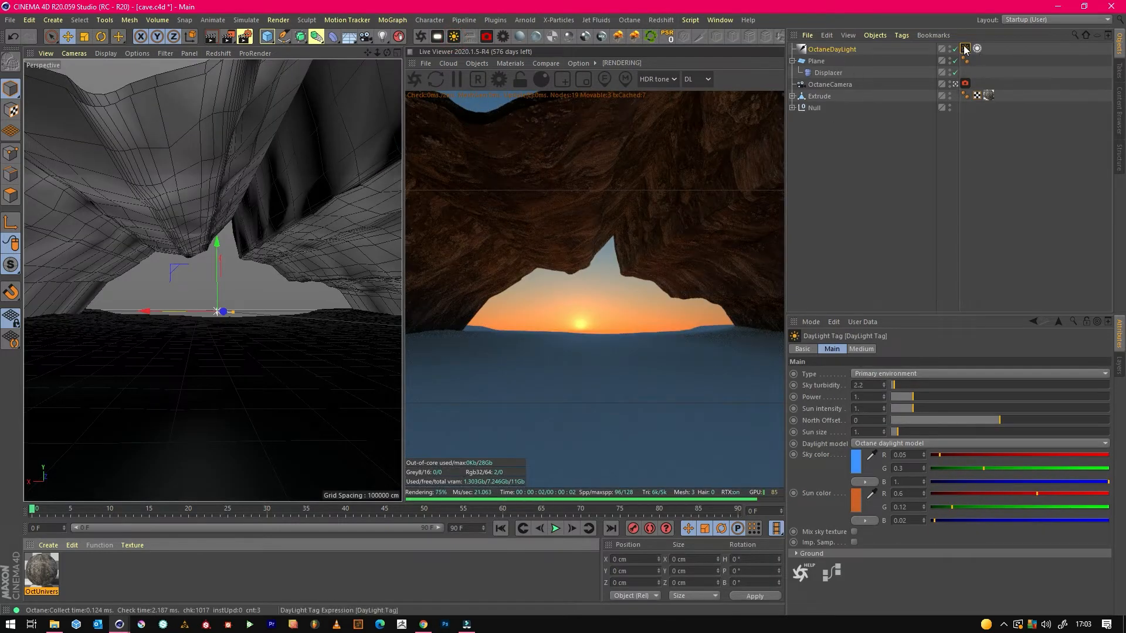
key("r")
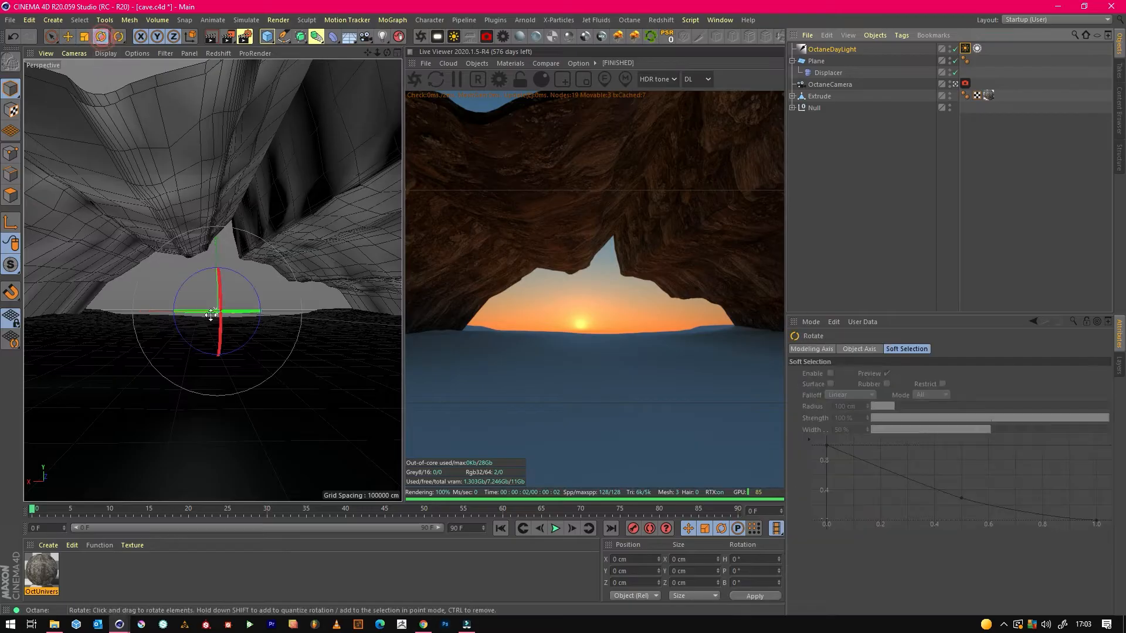
left_click_drag(225, 311, 338, 310)
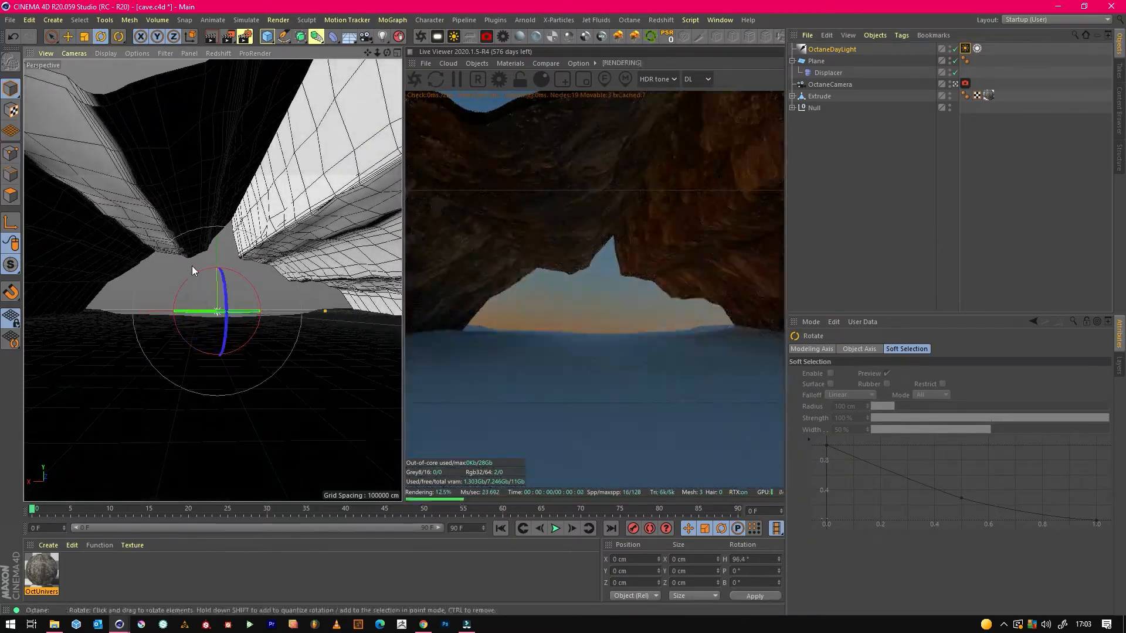
left_click_drag(202, 280, 209, 277)
left_click_drag(235, 312, 91, 311)
mouse_move(202, 293)
left_mouse_down()
mouse_move(138, 332)
mouse_move(117, 327)
left_mouse_up()
mouse_move(219, 327)
left_mouse_down()
mouse_move(217, 310)
mouse_move(192, 332)
mouse_move(243, 289)
left_mouse_up()
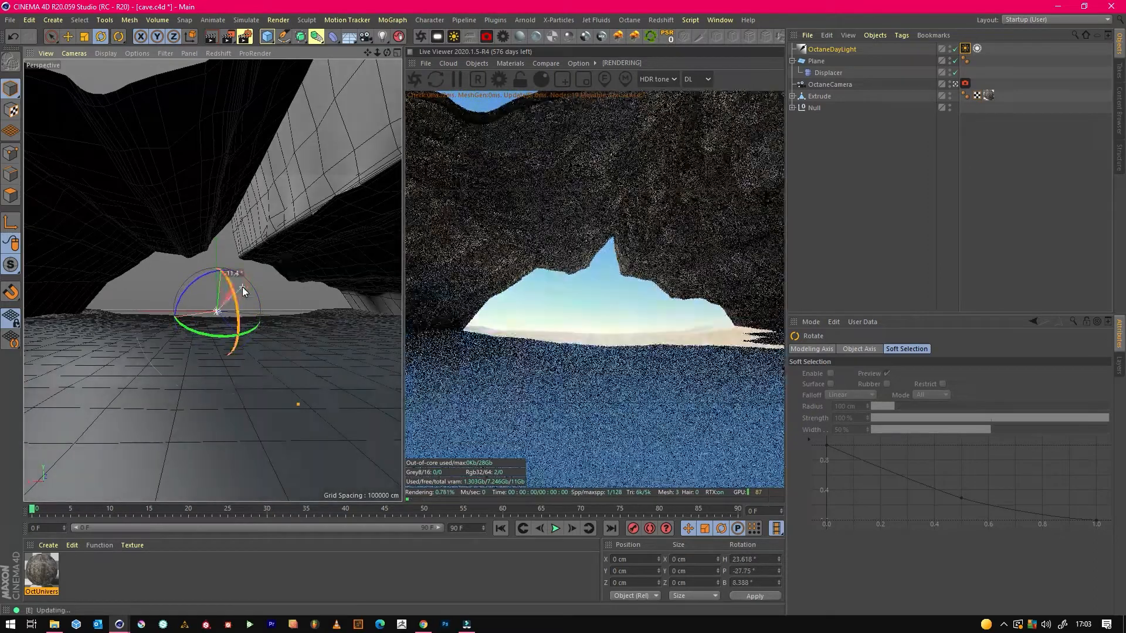
left_click(858, 189)
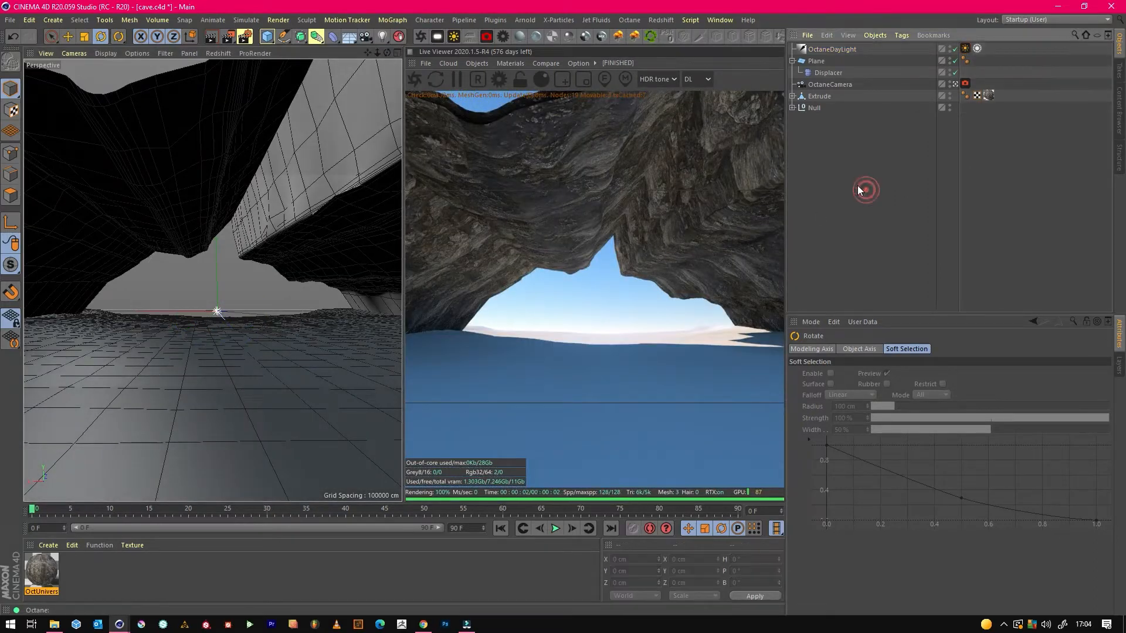
Leave the OctaneCamera view, add a plane widened to about 1521 cm in X, and move it about 1200 cm along Z.
left_click(956, 85)
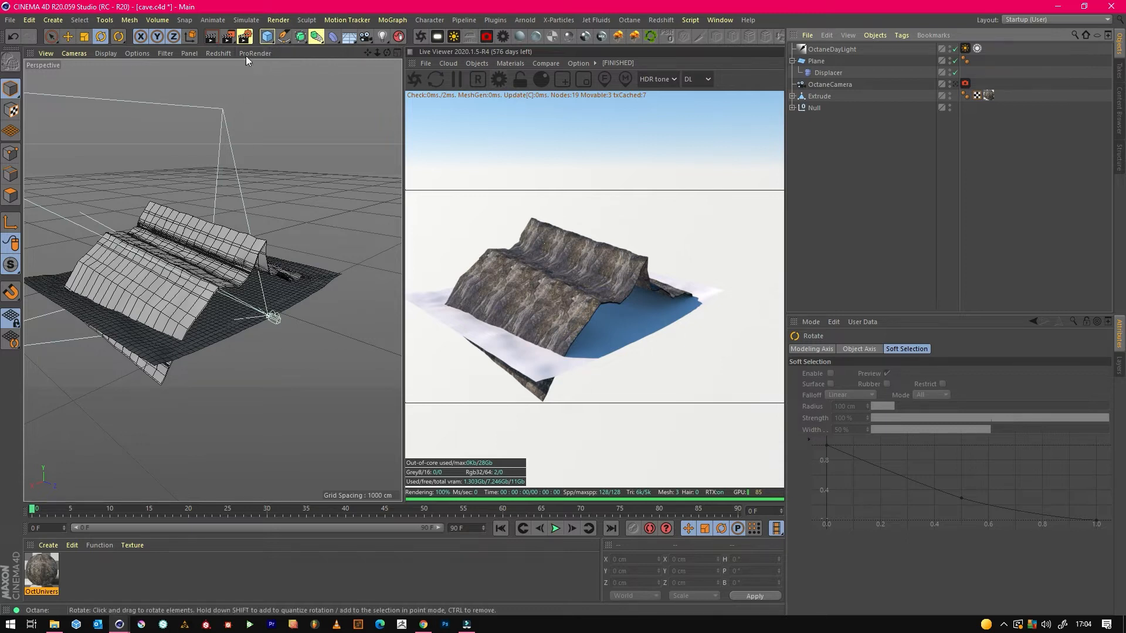
left_click(272, 37)
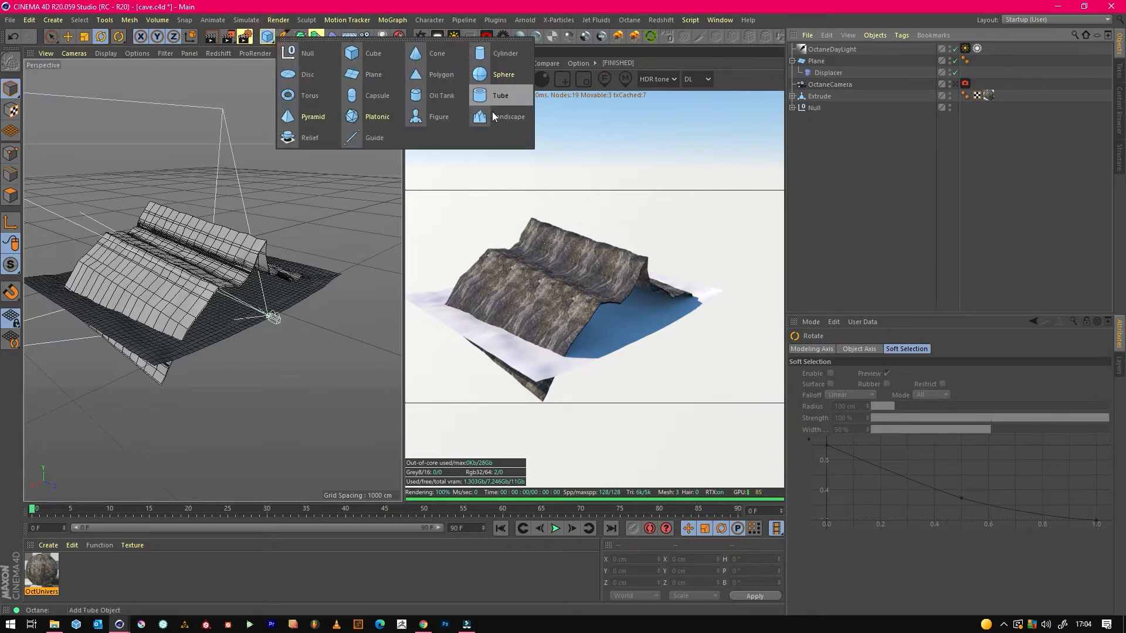
left_click(361, 73)
left_click(68, 36)
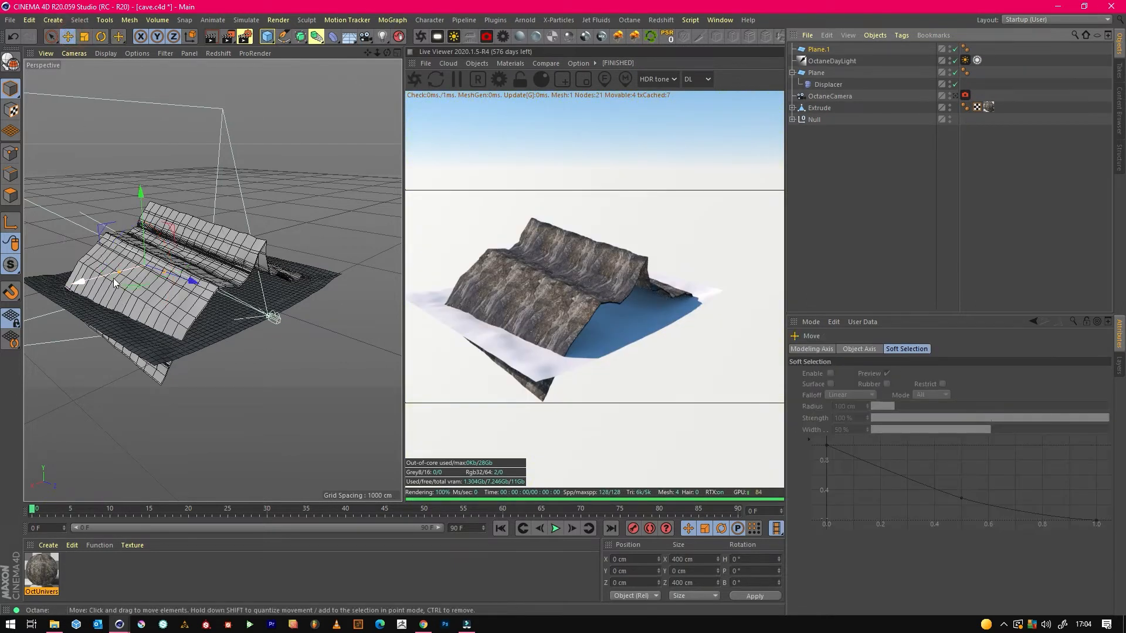
left_click_drag(114, 278, 53, 293)
left_click_drag(191, 282, 357, 360)
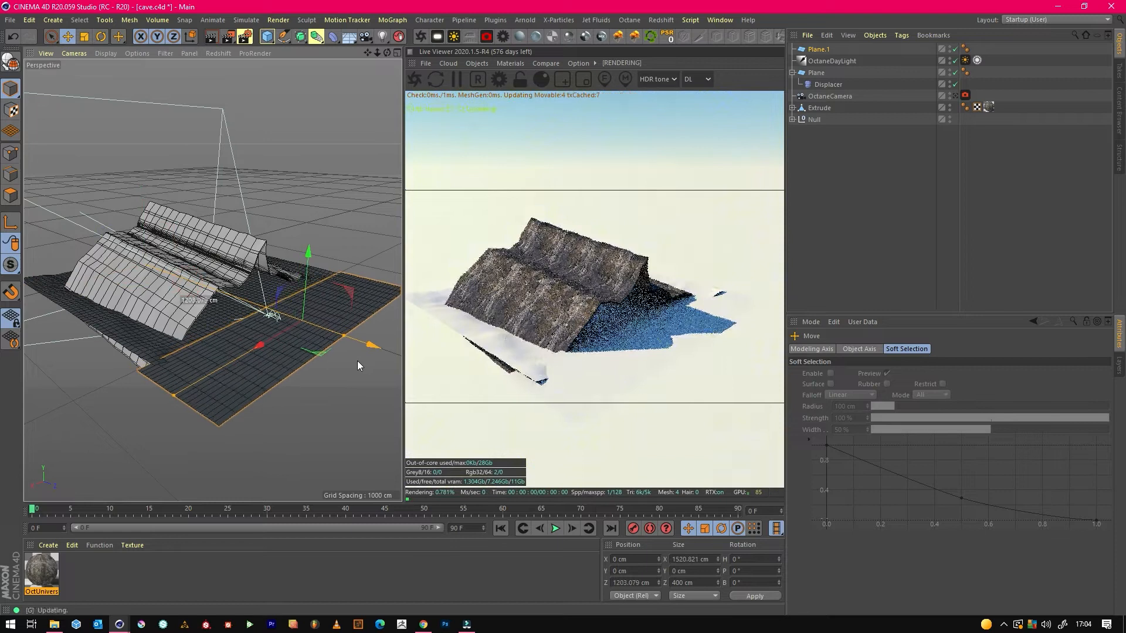
Tilt the new plane to about -26° pitch, lengthen it to about 910 cm in Z, and position it at about Y 210, Z 1119 cm.
left_click(101, 36)
left_click_drag(331, 292, 350, 312)
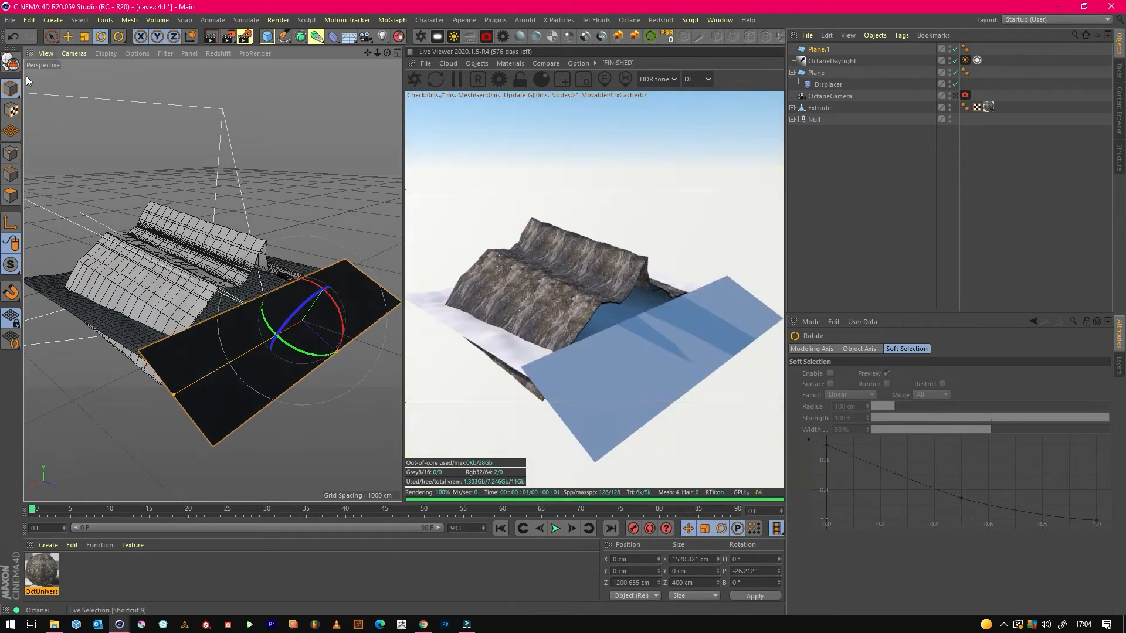
left_click(68, 36)
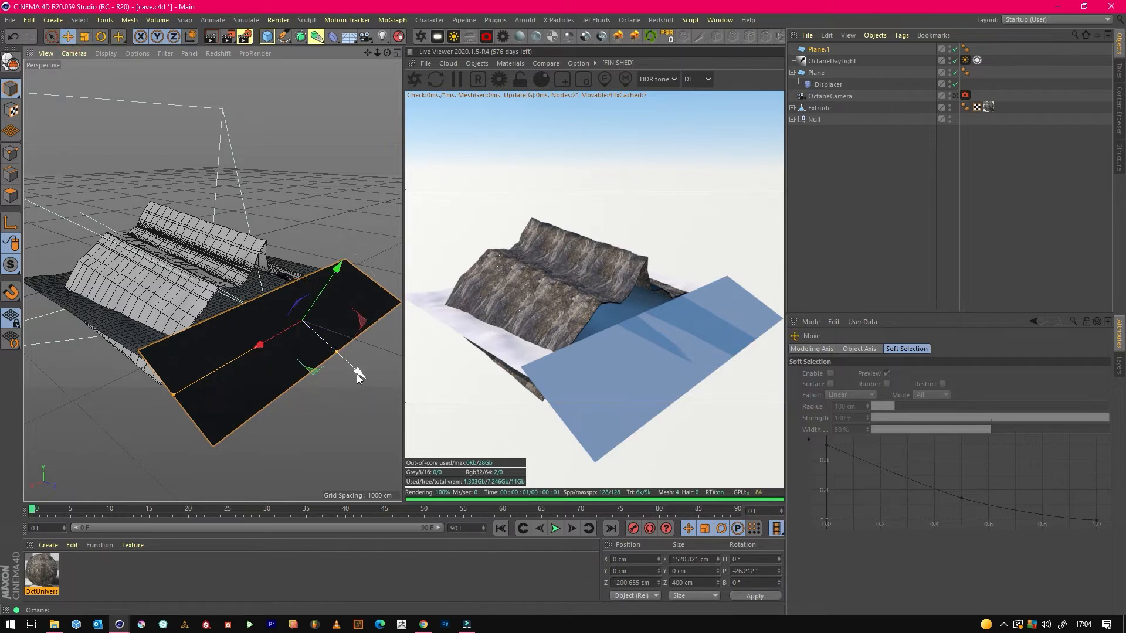
left_click_drag(337, 351, 381, 402)
left_click_drag(329, 288, 346, 262)
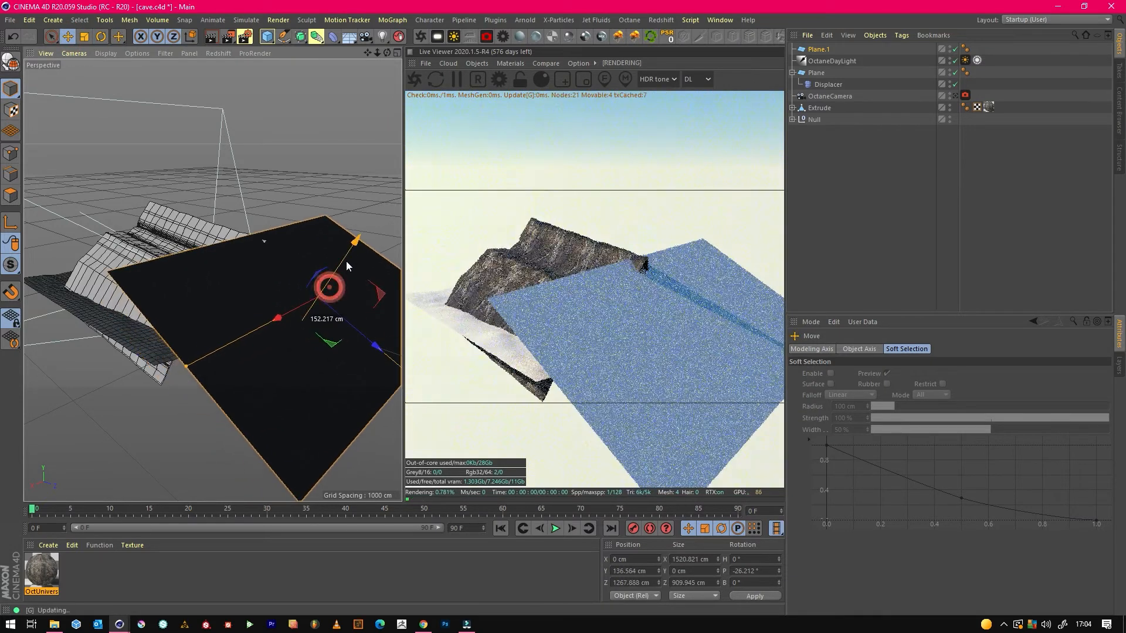
left_click_drag(363, 338, 350, 324)
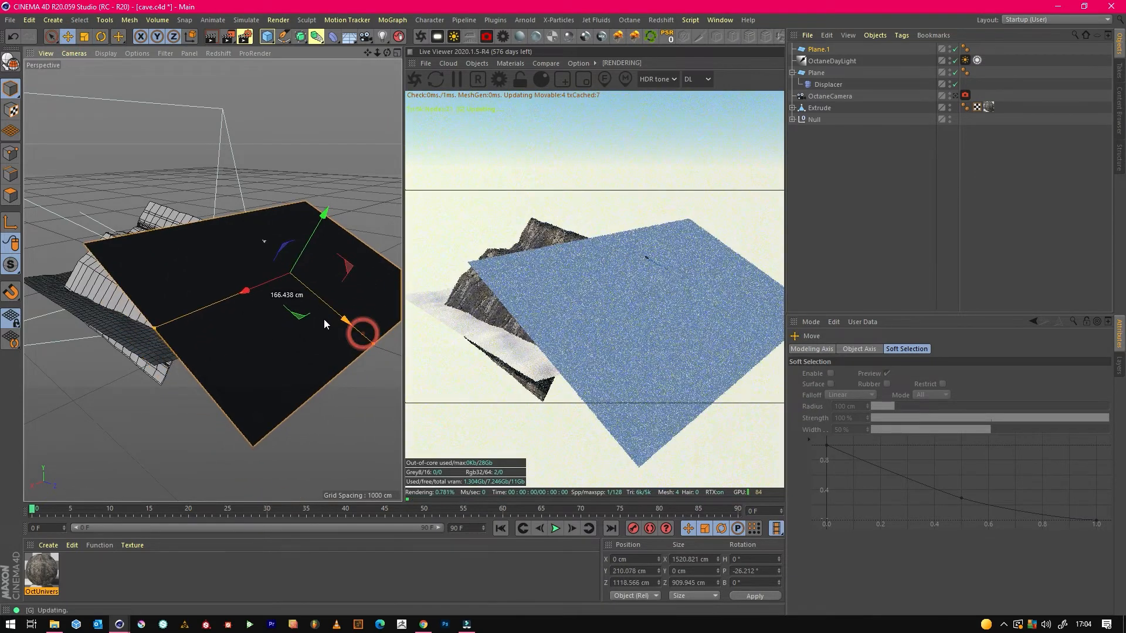
Create an Octane diffuse material, make its diffuse colour black and turn off its Roughness channel.
left_click(524, 39)
double_click(52, 563)
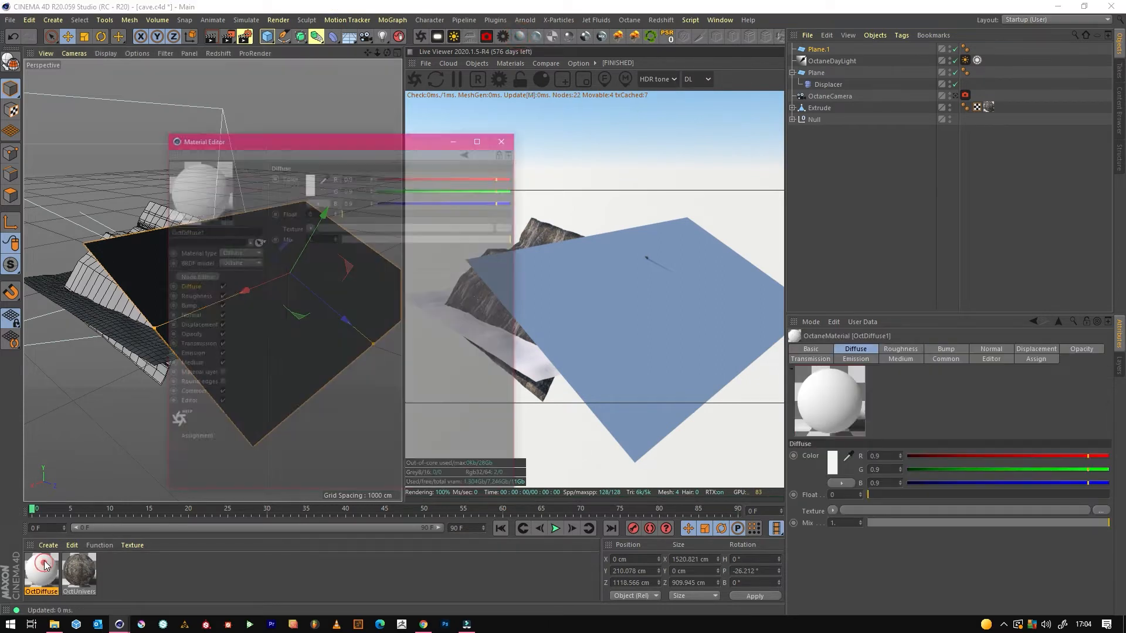
left_click_drag(434, 149, 406, 120)
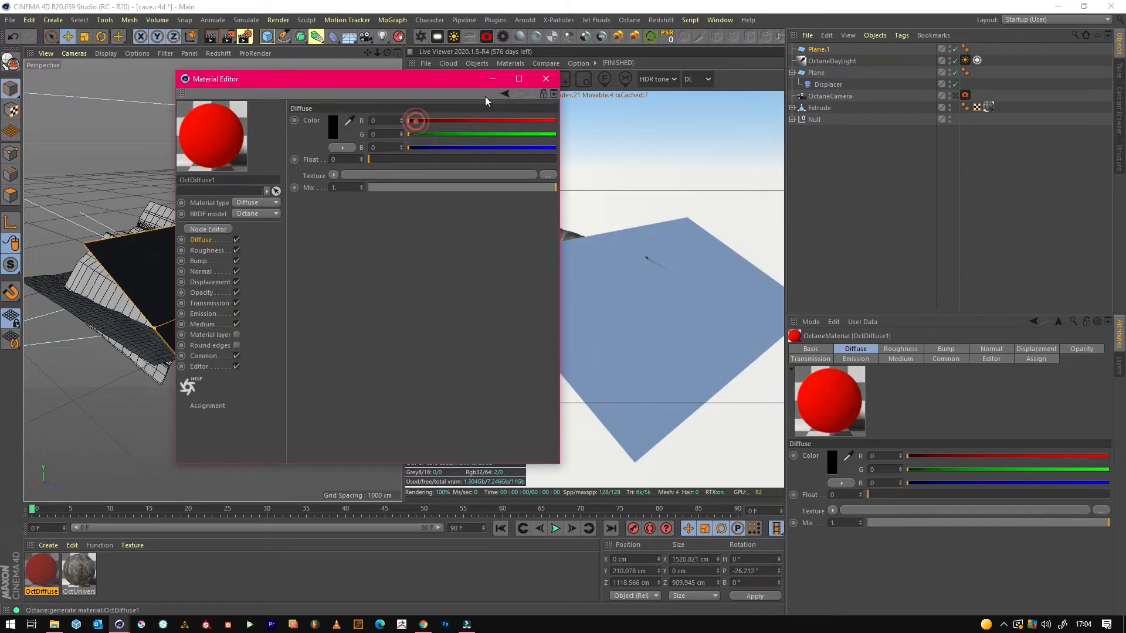
left_click(212, 259)
left_click(237, 250)
left_click(546, 79)
Apply the black diffuse material to the tilted plane and return to the OctaneCamera view.
left_click_drag(43, 561, 252, 378)
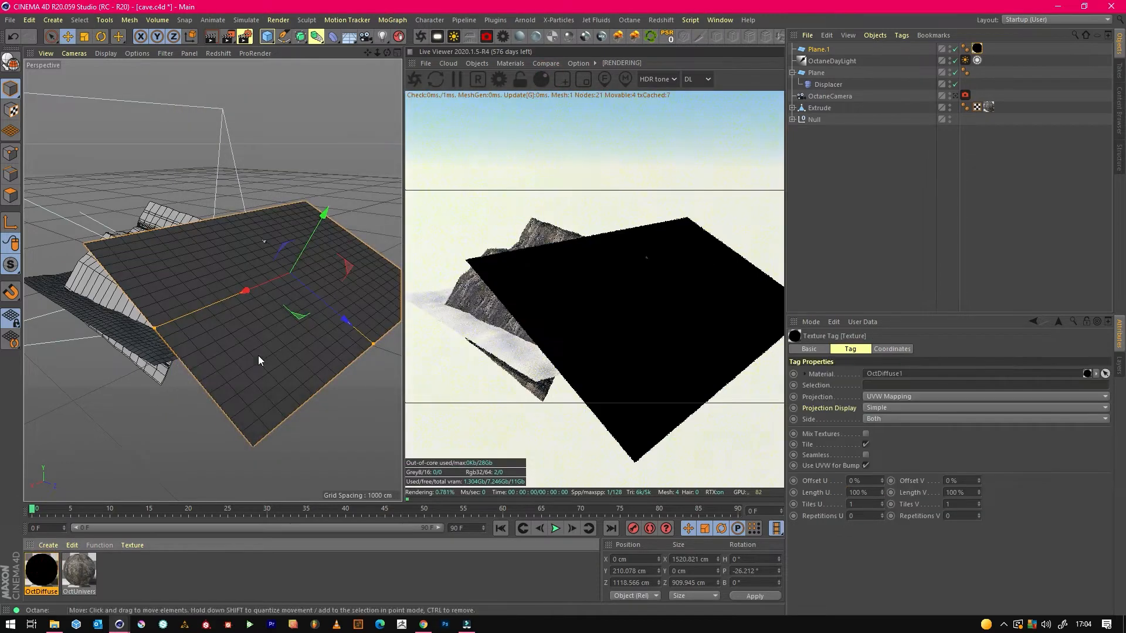
left_click(956, 97)
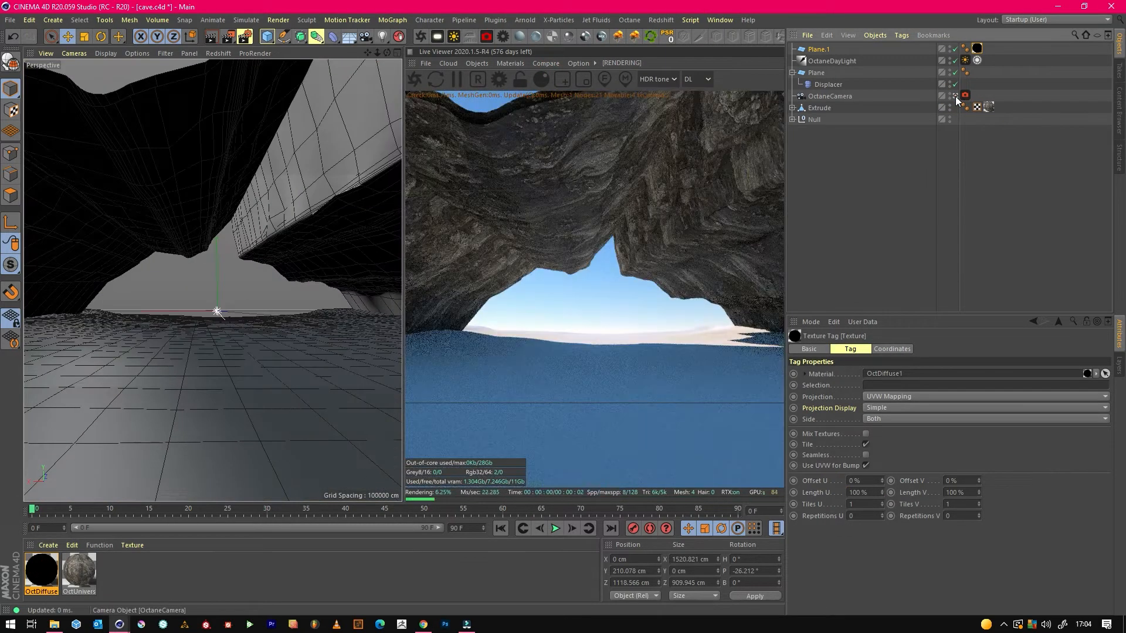
Switch the Live Viewer kernel to PT and toggle the black plane off and on to compare the cave lighting.
left_click(698, 79)
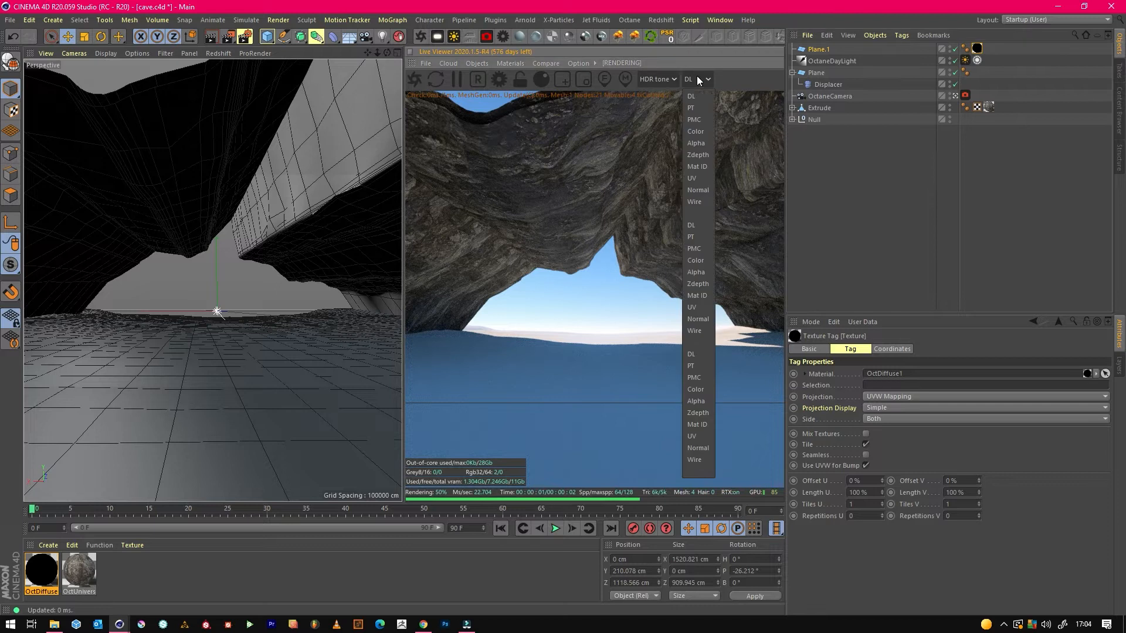
left_click(700, 107)
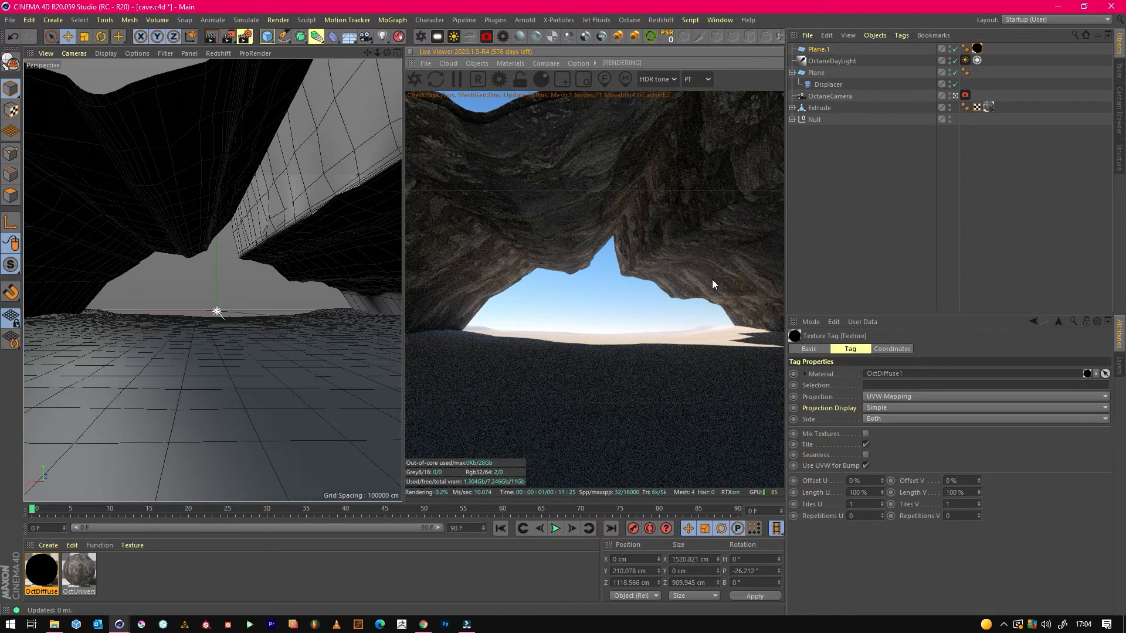
left_click(954, 50)
left_click(954, 50)
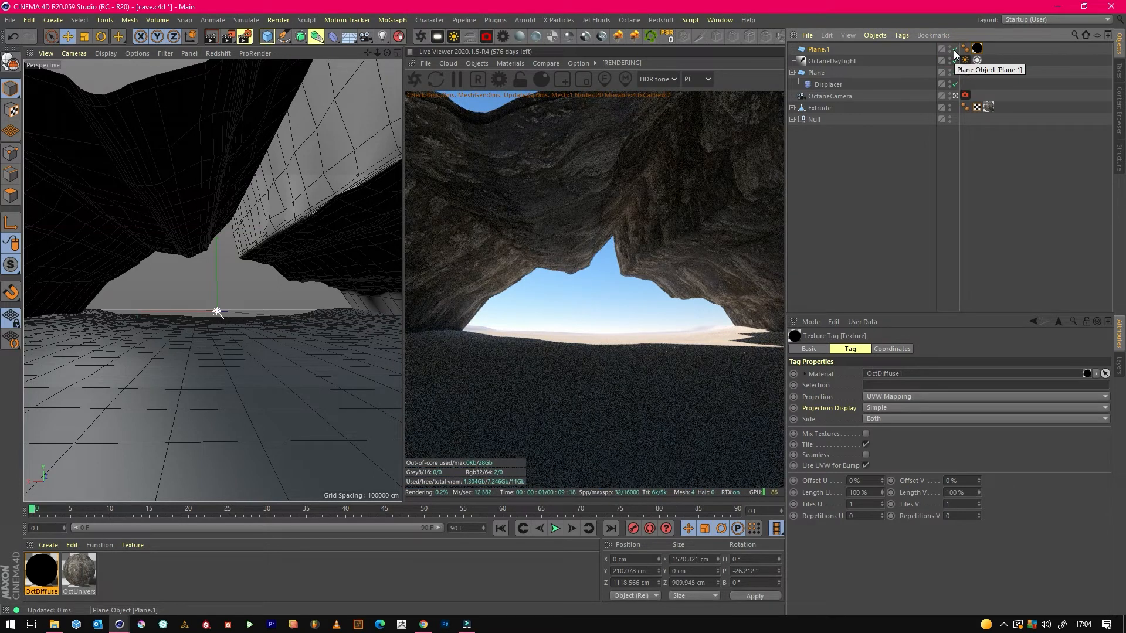
Move the camera slightly towards the cave opening, and set path tracing to 327 max samples, diffuse depth 4, specular depth 5, GI clamp about 2.03.
left_click_drag(377, 53, 391, 53)
left_click(887, 209)
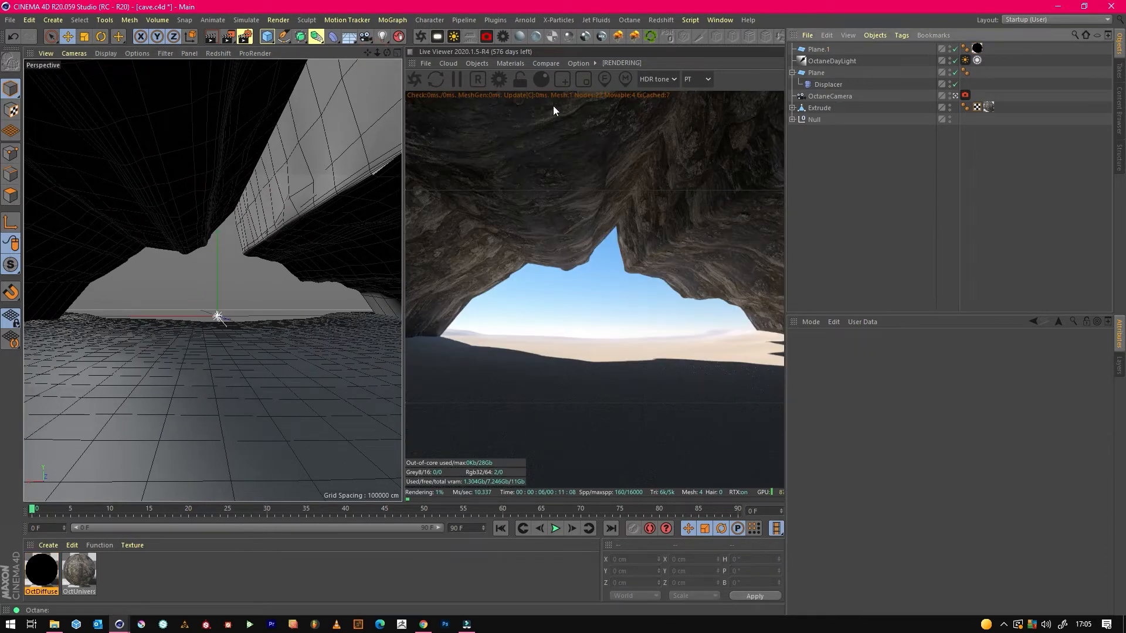
left_click(500, 80)
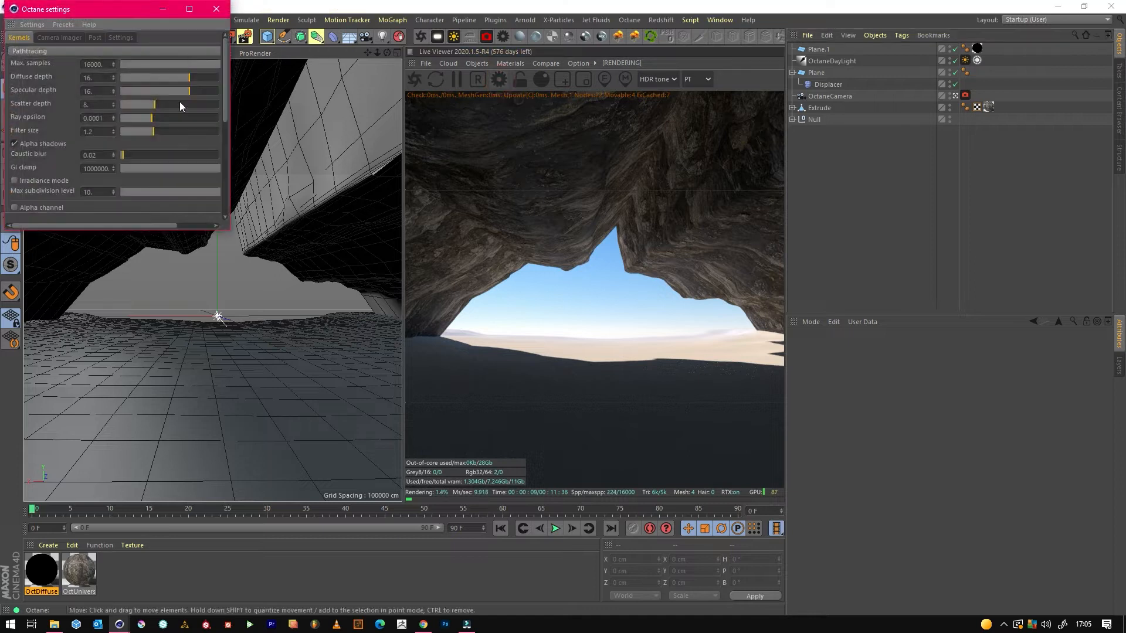
left_click_drag(113, 6, 428, 138)
left_click_drag(466, 193, 453, 220)
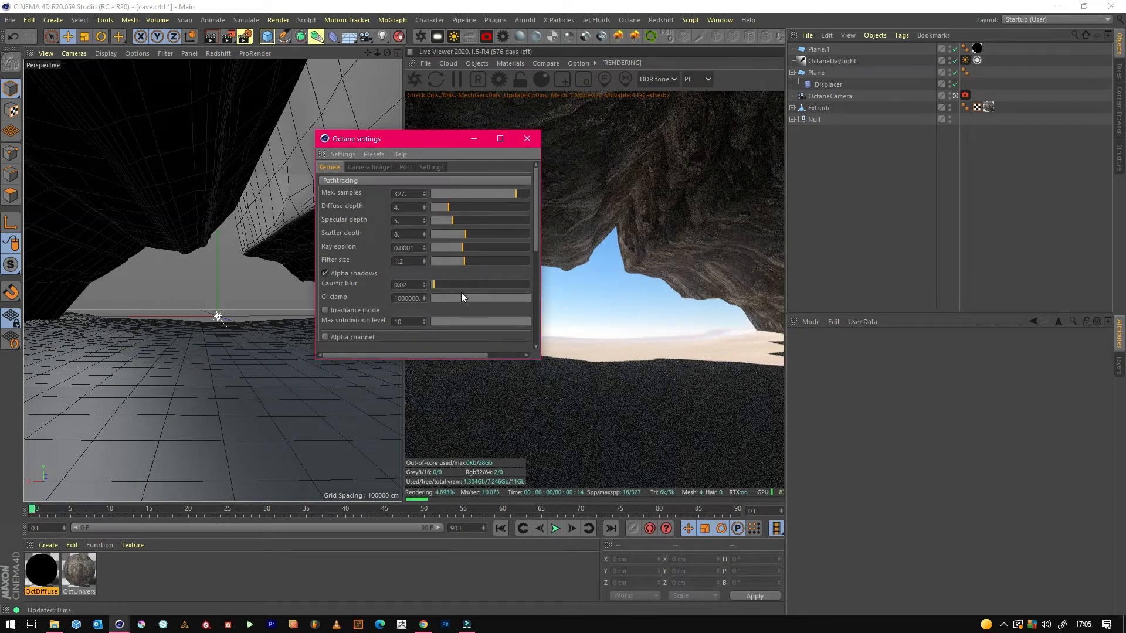
left_click_drag(491, 298, 481, 297)
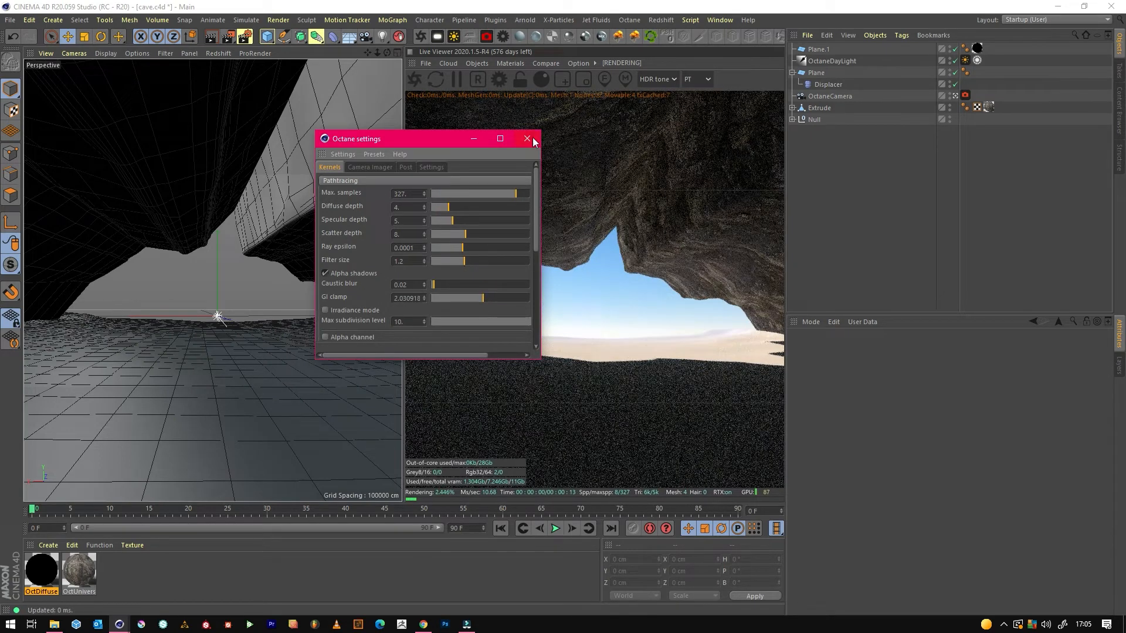
left_click(526, 139)
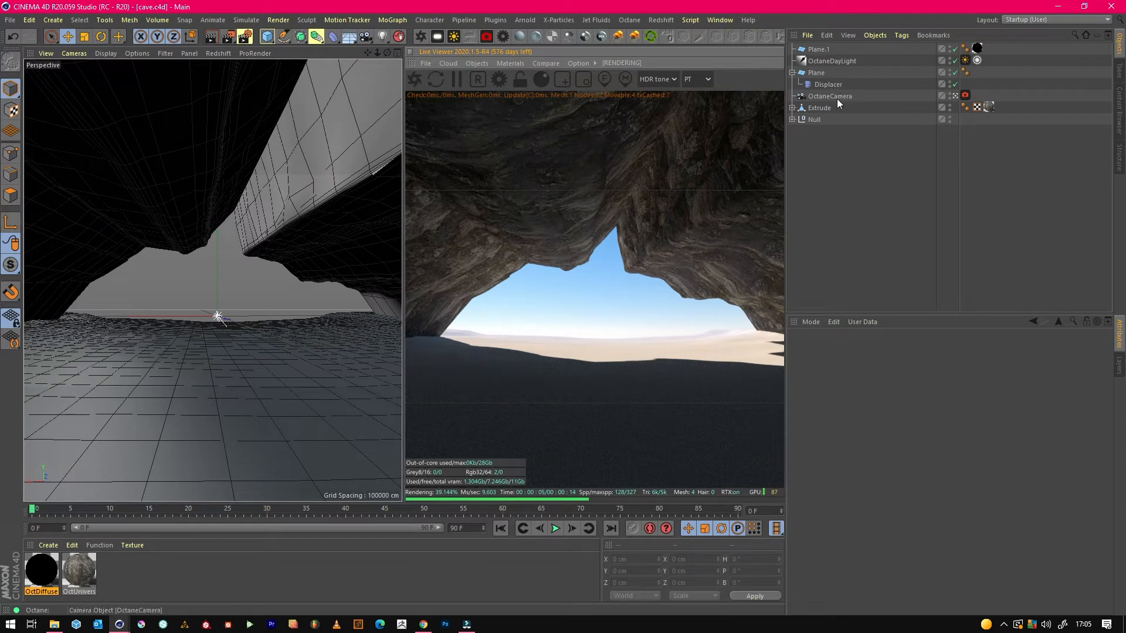
Adjust the U tiling of the rock texture on the Extrude cave walls.
left_click(821, 83)
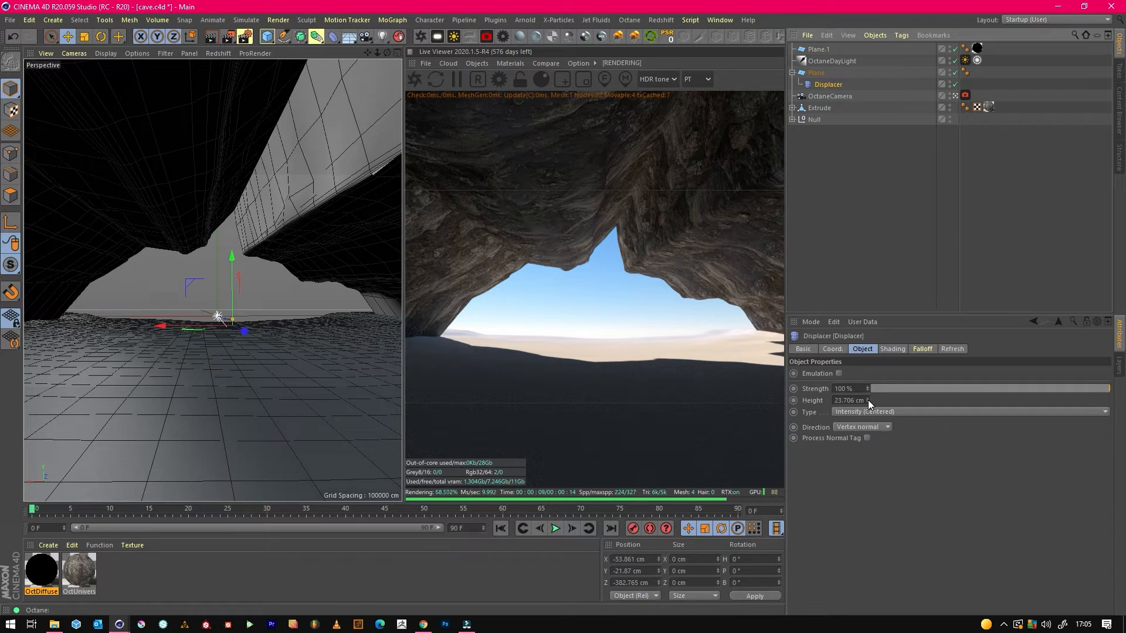
left_click_drag(828, 84, 819, 108, "ctrl")
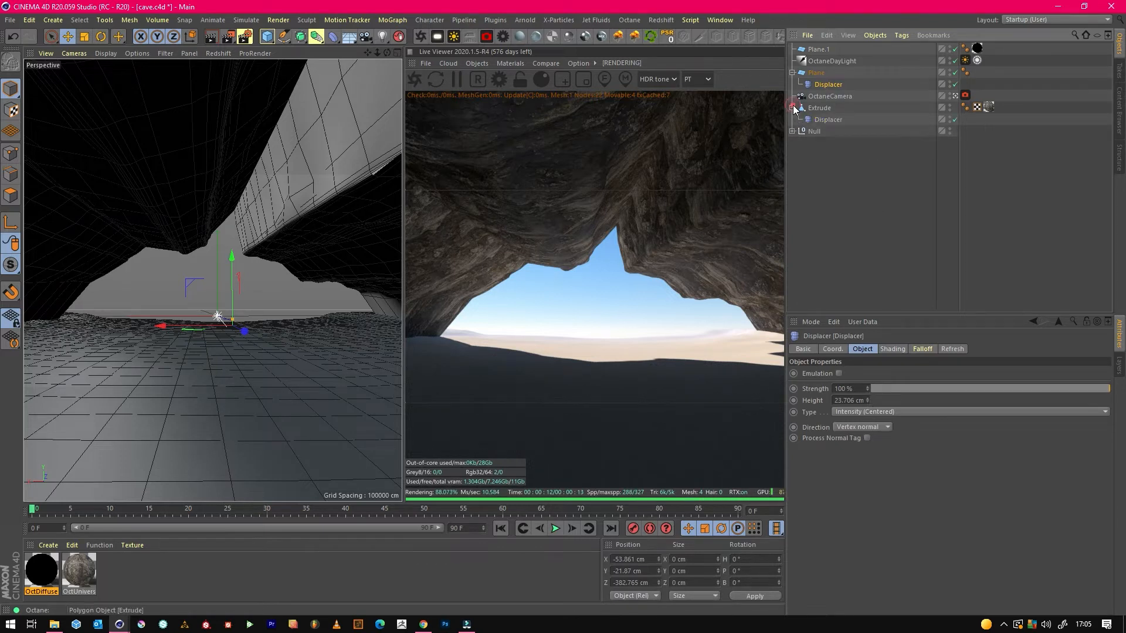
left_click(990, 107)
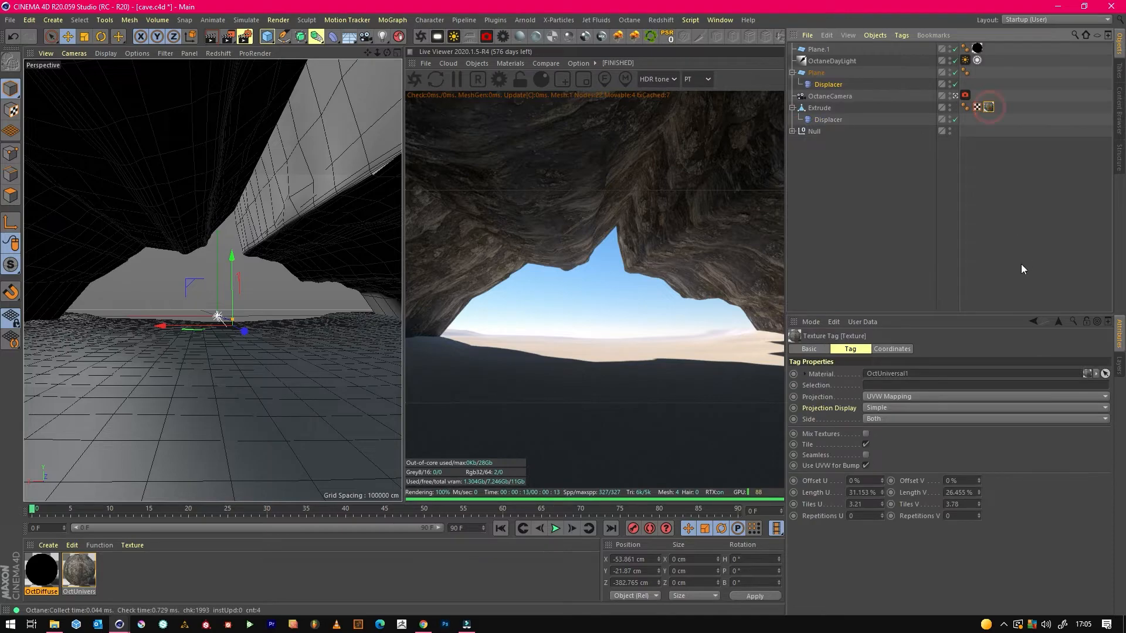
left_click(881, 502)
left_click_drag(882, 502, 882, 502)
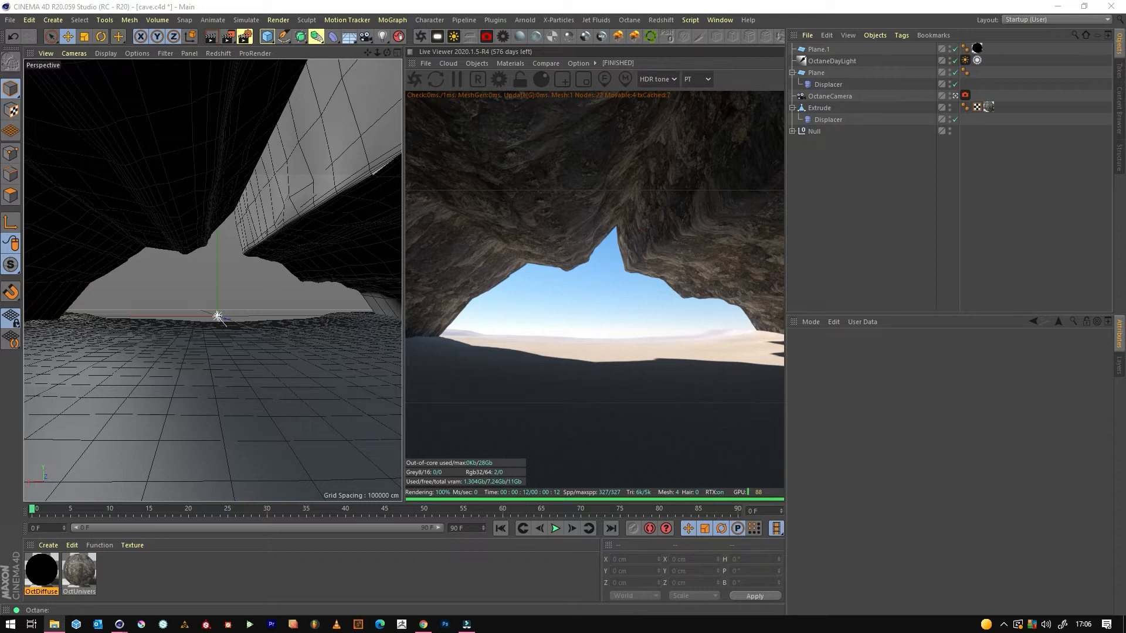
Create an Octane universal material and connect Forrest Ground_Base Color.jpg to its Albedo in the Node Editor.
left_click(585, 35)
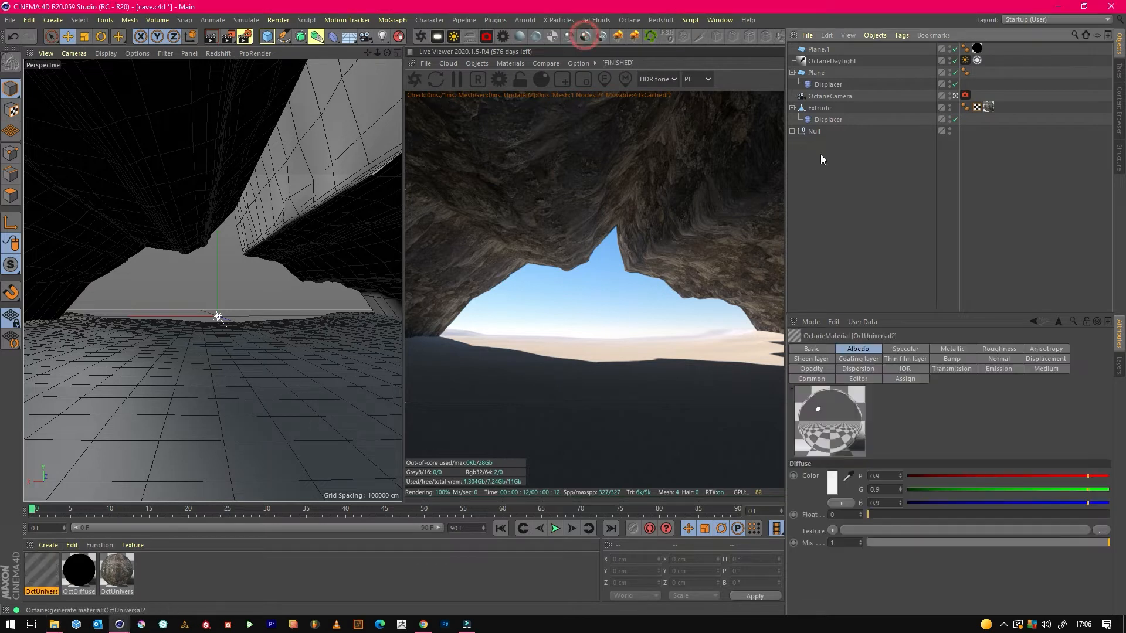
key("alt+Tab")
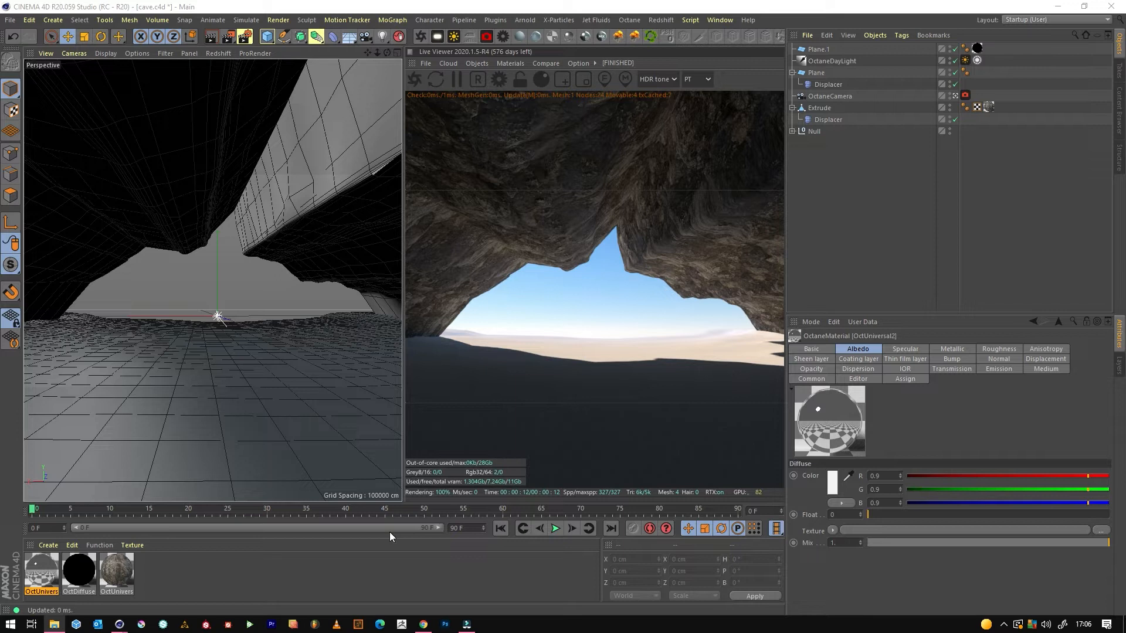
double_click(41, 572)
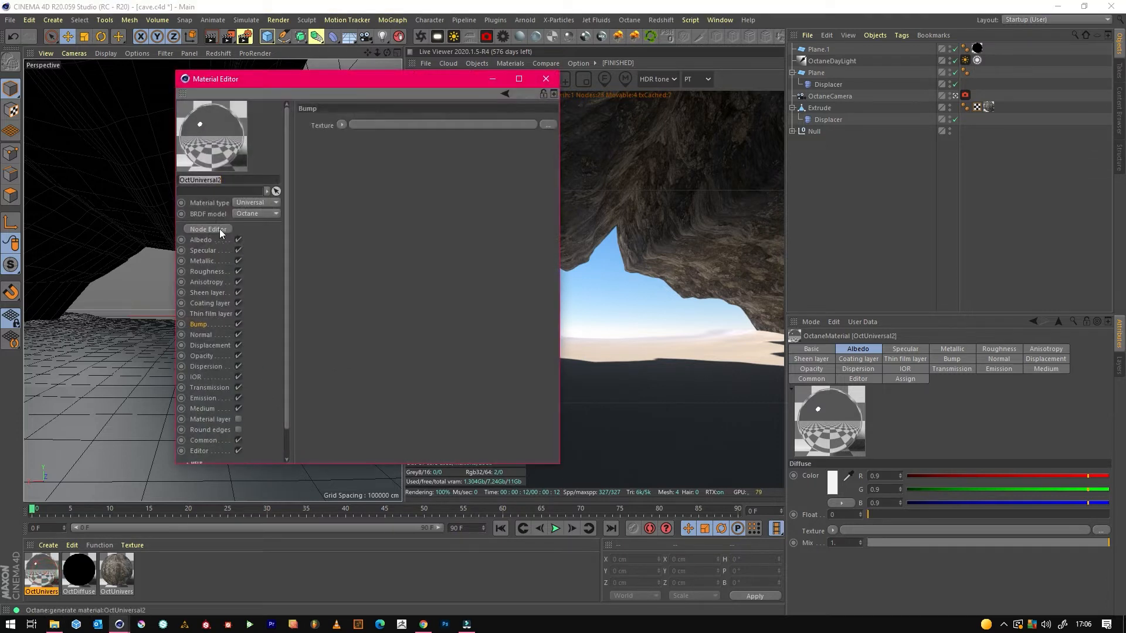
left_click(217, 229)
left_click_drag(459, 347, 591, 274)
scroll(377, 326, "down", 1)
left_click_drag(1125, 352, 559, 311)
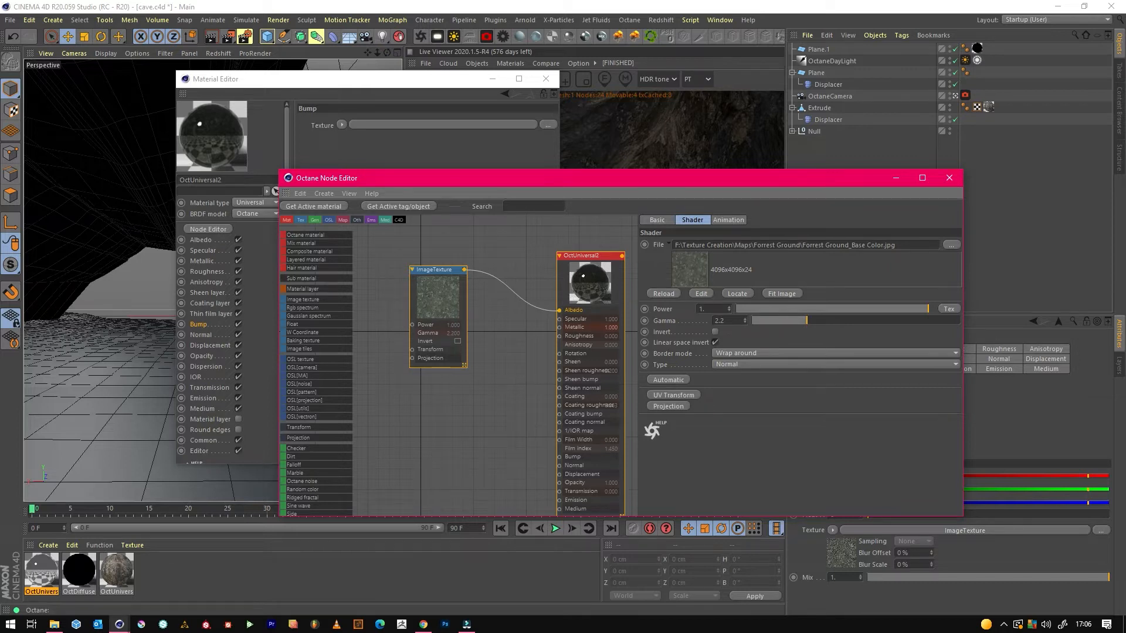
Add the Forrest Ground height image, feed it through a Displacement node into the material, and set its level of detail to 4096x4096.
left_click_drag(0, 452, 394, 449)
middle_click_drag(448, 453, 450, 389)
left_click_drag(404, 387, 386, 404)
left_click(604, 401)
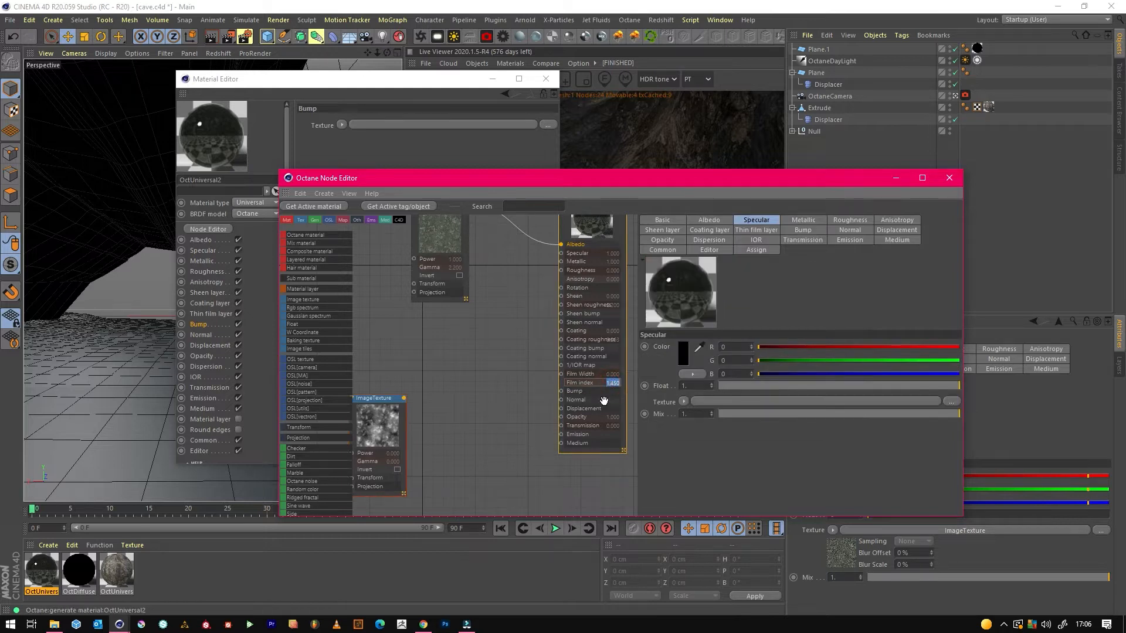
left_click(890, 230)
left_click(684, 347)
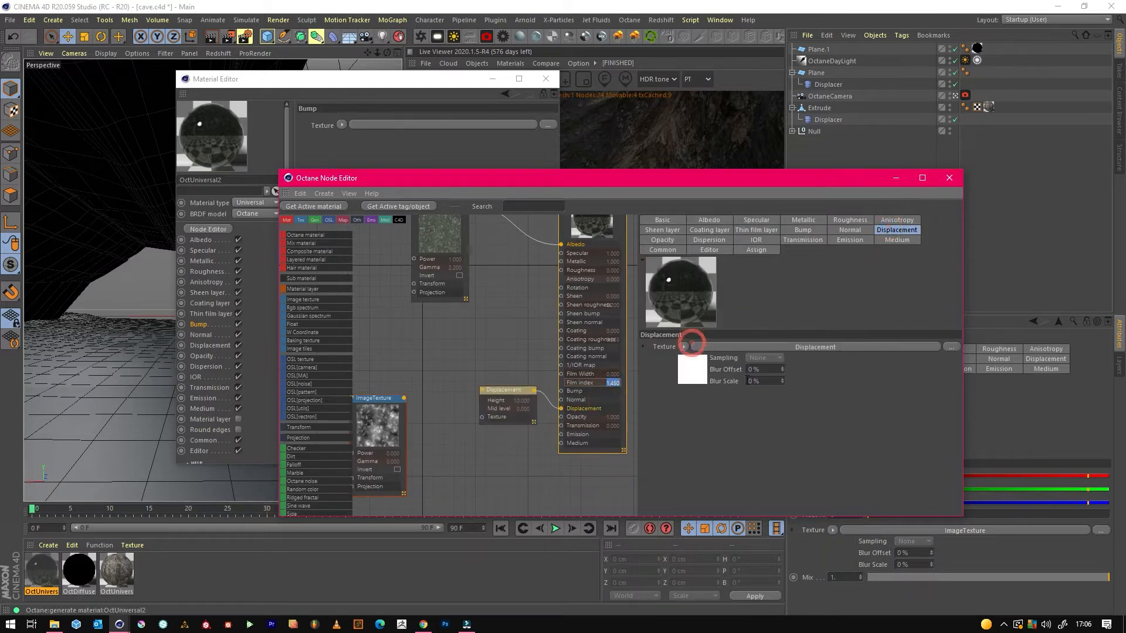
left_click_drag(399, 398, 482, 416)
left_click(503, 391)
left_click(743, 330)
left_click(740, 389)
left_click(473, 339)
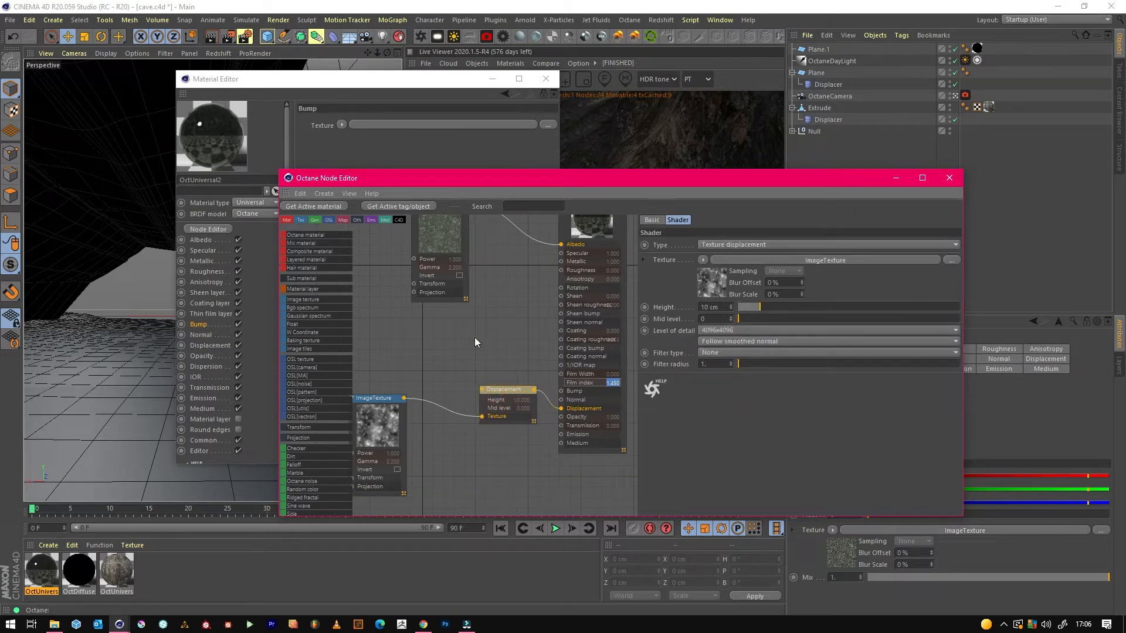
Connect the Forrest Ground normal map to the material's Normal input and Forrest Ground_Roughness.jpg to Roughness.
left_click_drag(1125, 382, 562, 400)
left_click_drag(497, 376, 480, 448)
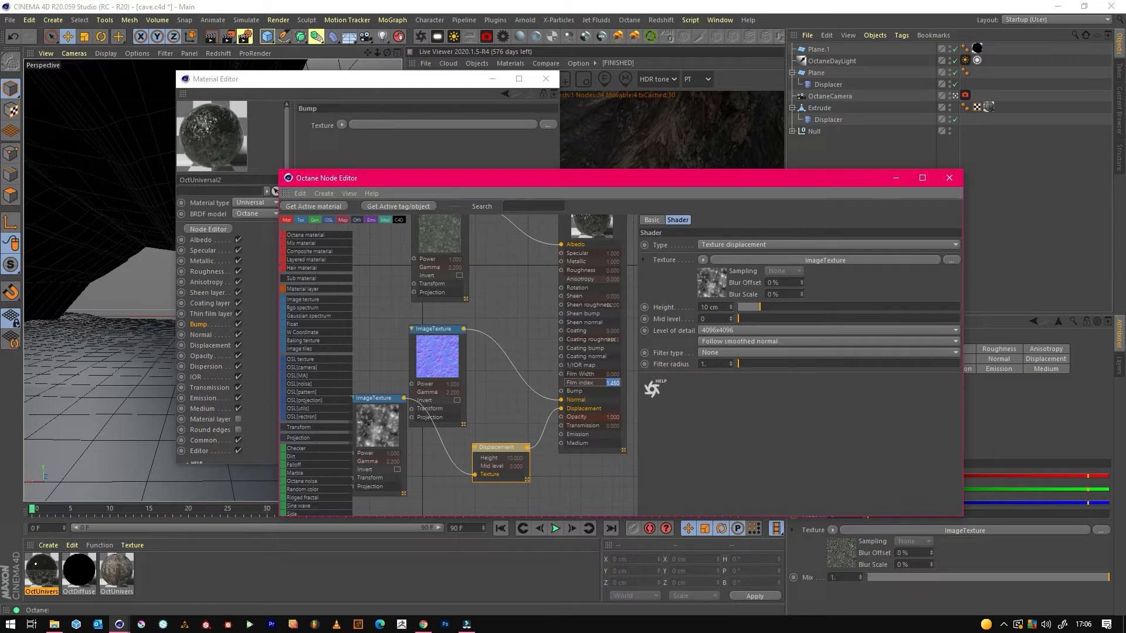
left_click_drag(505, 286, 561, 271)
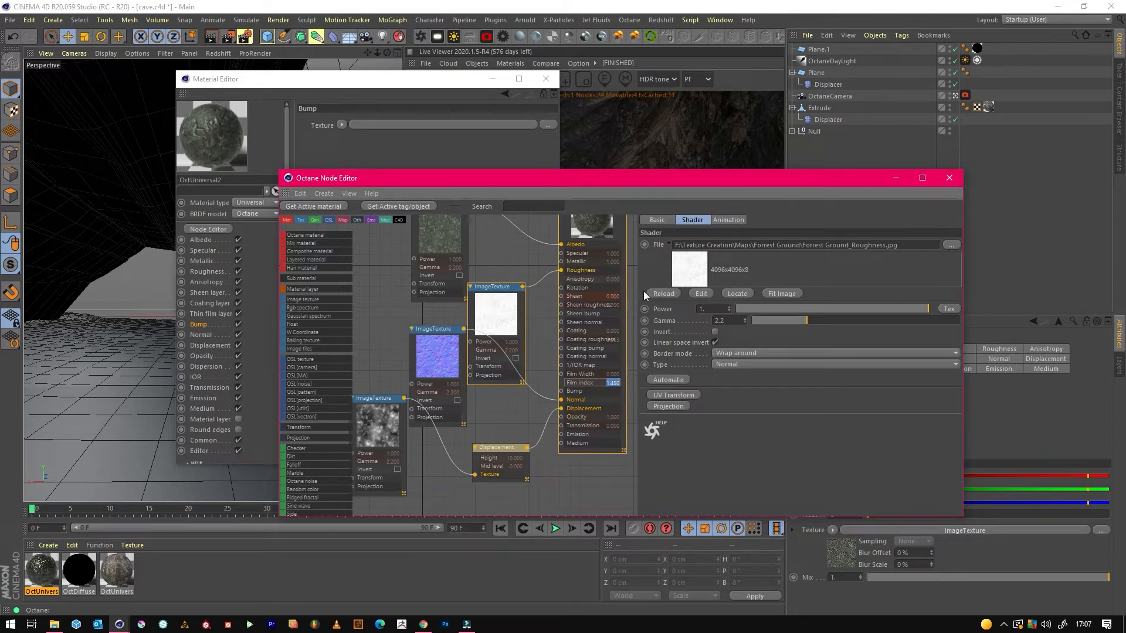
Add Forrest Ground_Ambient Occlusion.jpg and a Multiply node, with the base colour as Texture1 and the occlusion map as Texture2.
middle_click_drag(512, 244, 612, 367)
left_click_drag(549, 341, 507, 285)
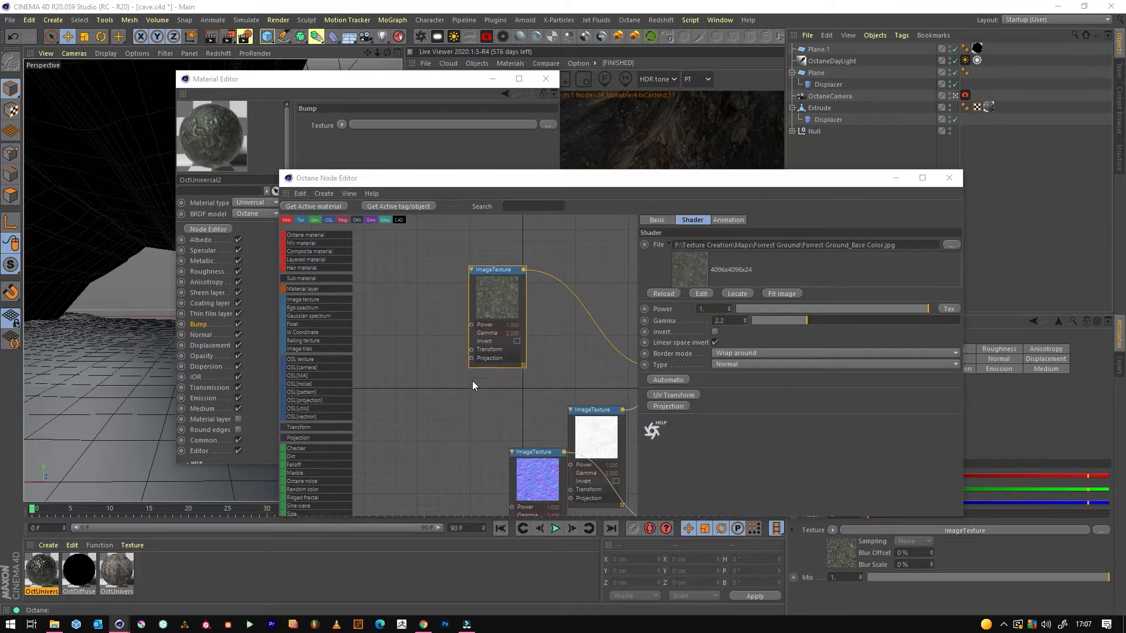
left_click_drag(494, 304, 464, 268)
left_click_drag(483, 415, 454, 389)
scroll(312, 476, "down", 5)
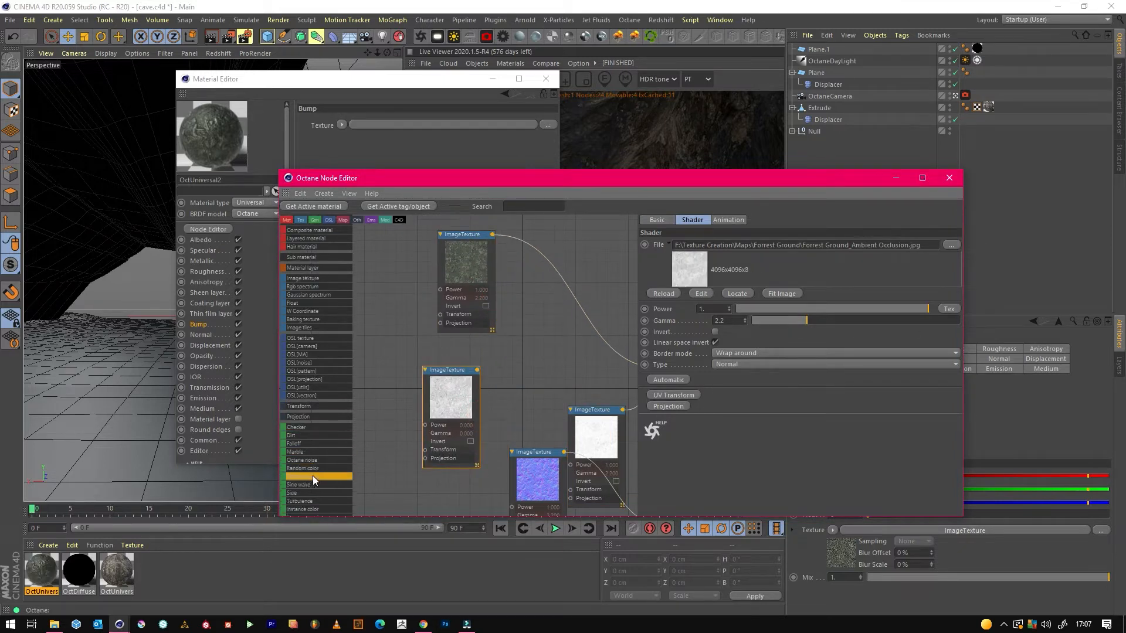
left_click_drag(313, 476, 512, 439)
left_click_drag(536, 371, 537, 294)
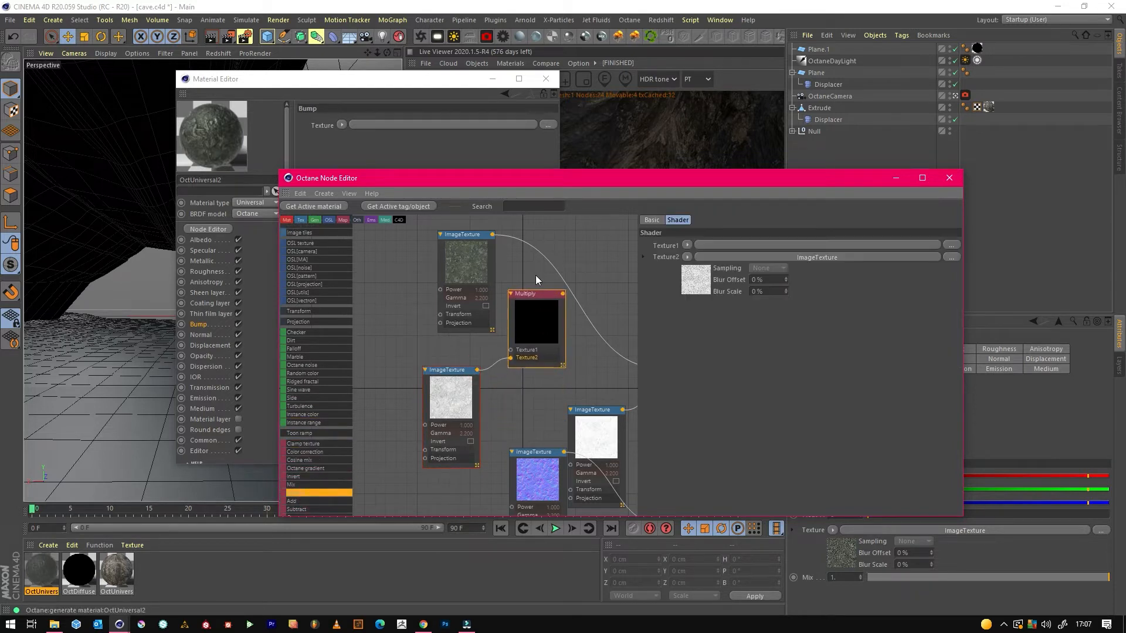
left_click_drag(494, 240, 510, 350)
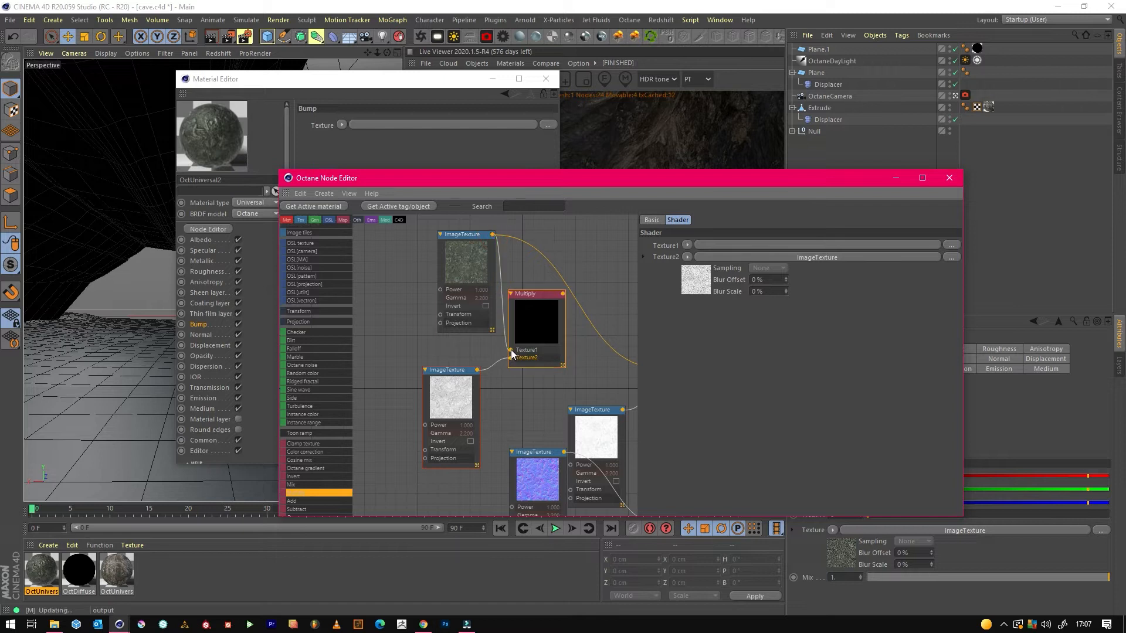
Set the ground material's Metallic float to 0 and minimise the material and node editors.
left_click(492, 78)
middle_click_drag(602, 265, 386, 287)
left_click(481, 357)
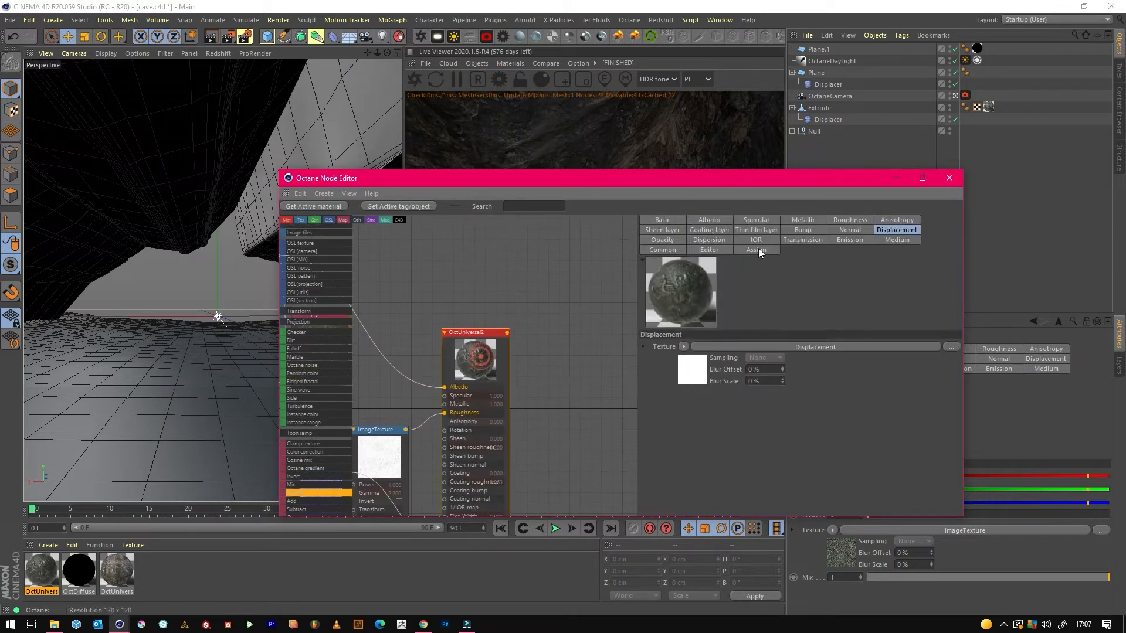
left_click(819, 222)
left_click_drag(737, 345, 692, 343)
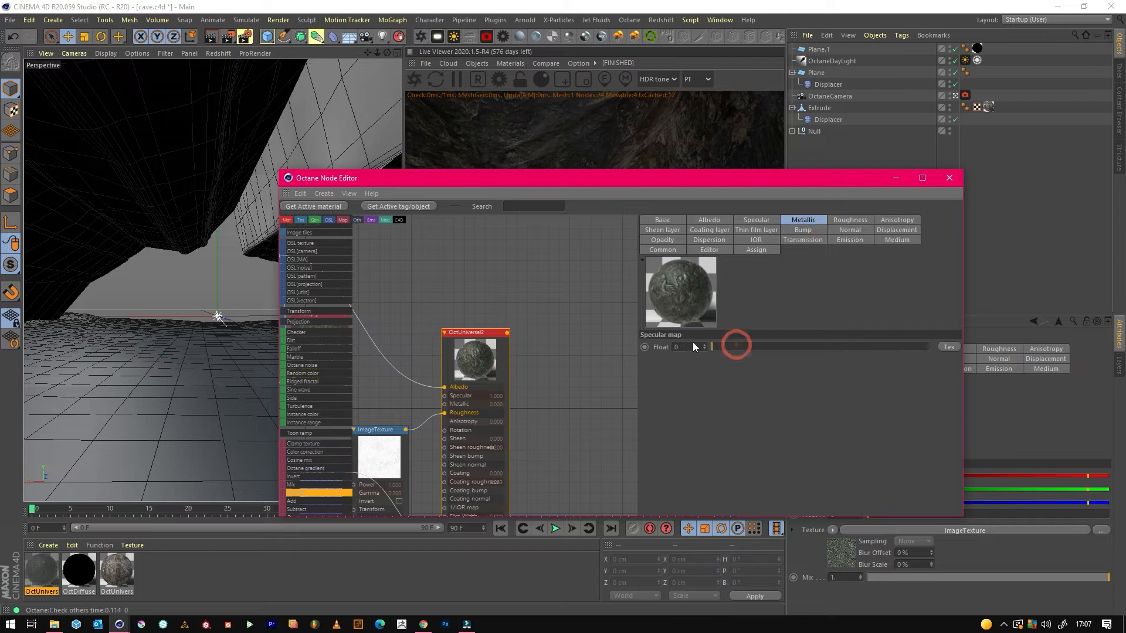
left_click(897, 177)
Save the scene and apply the forest ground material to the cave floor plane.
left_click(10, 20)
left_click(38, 117)
left_click_drag(47, 562, 318, 378)
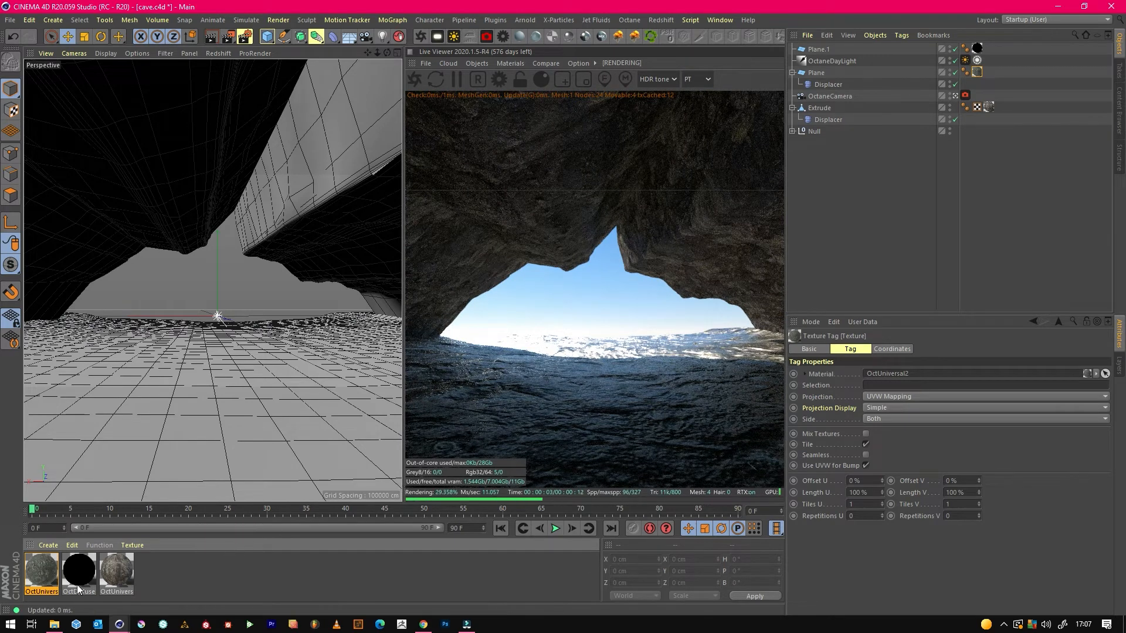
Reduce the ground material's Specular float to about 0.118.
double_click(42, 570)
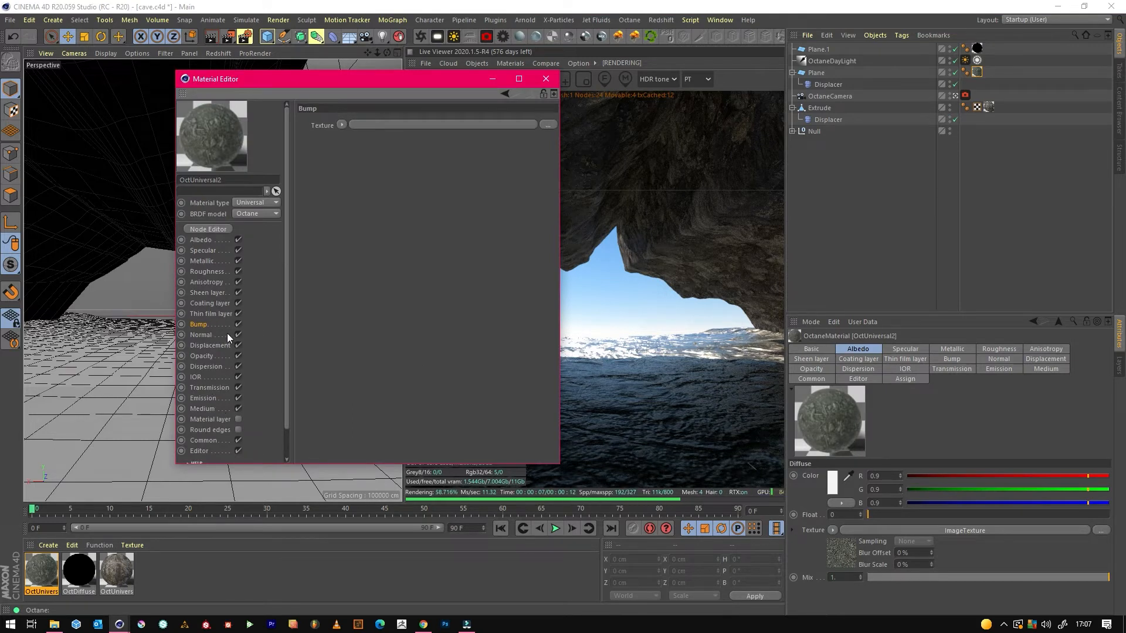
left_click(216, 252)
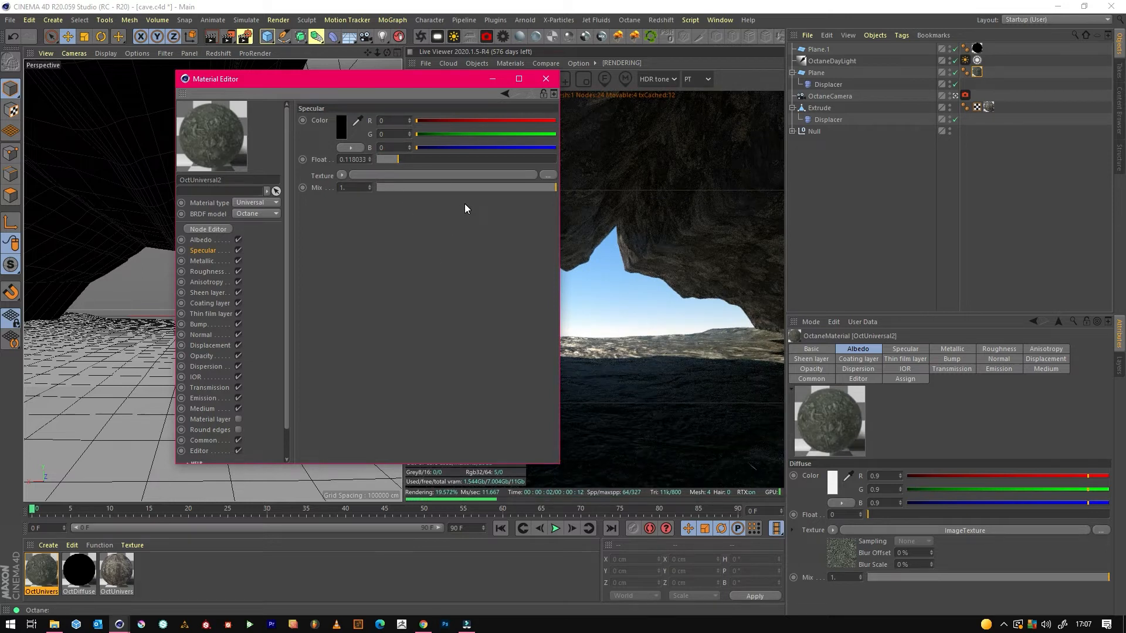
left_click(494, 79)
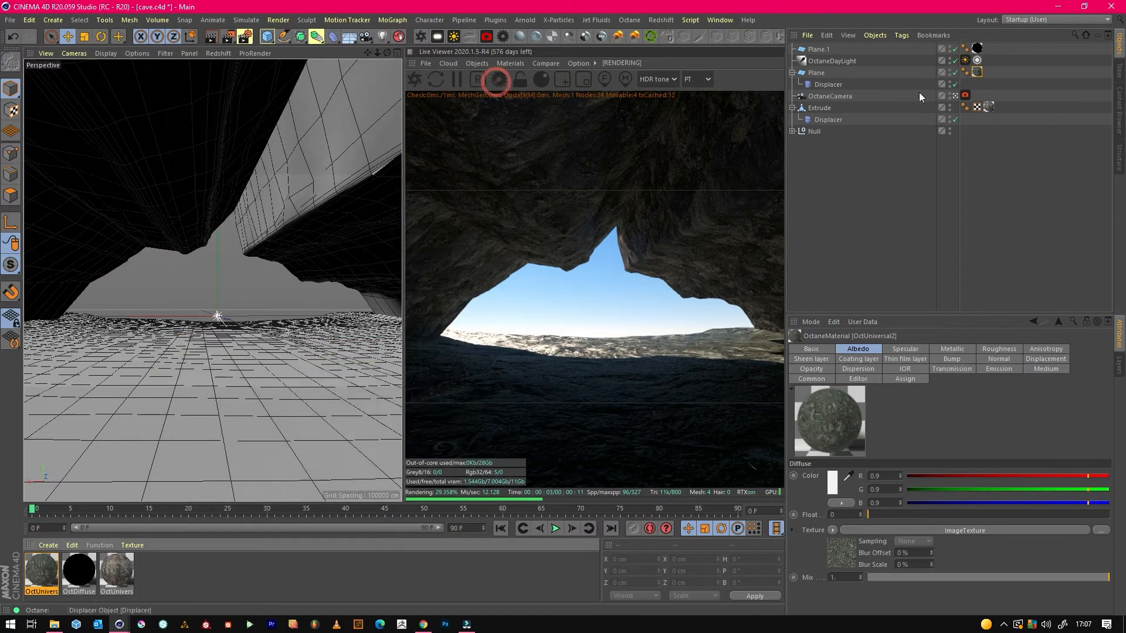
Set the floor plane's texture tiling to 3 in U and 3 in V.
left_click(977, 72)
left_click(853, 504)
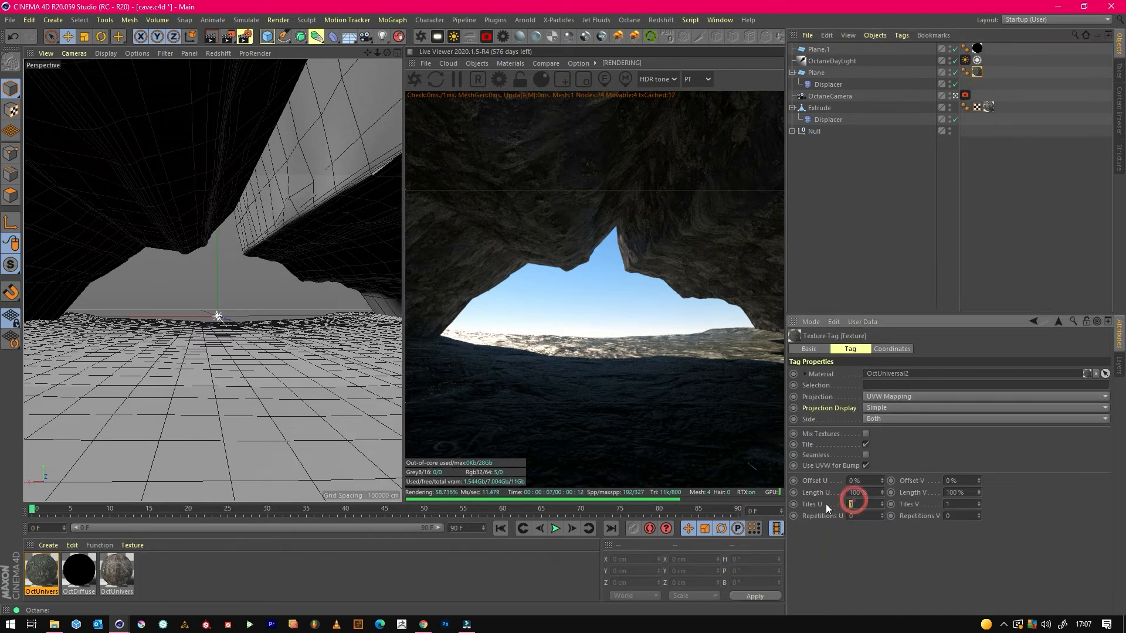
type("3")
key("Return")
left_click(962, 504)
type("3")
key("Return")
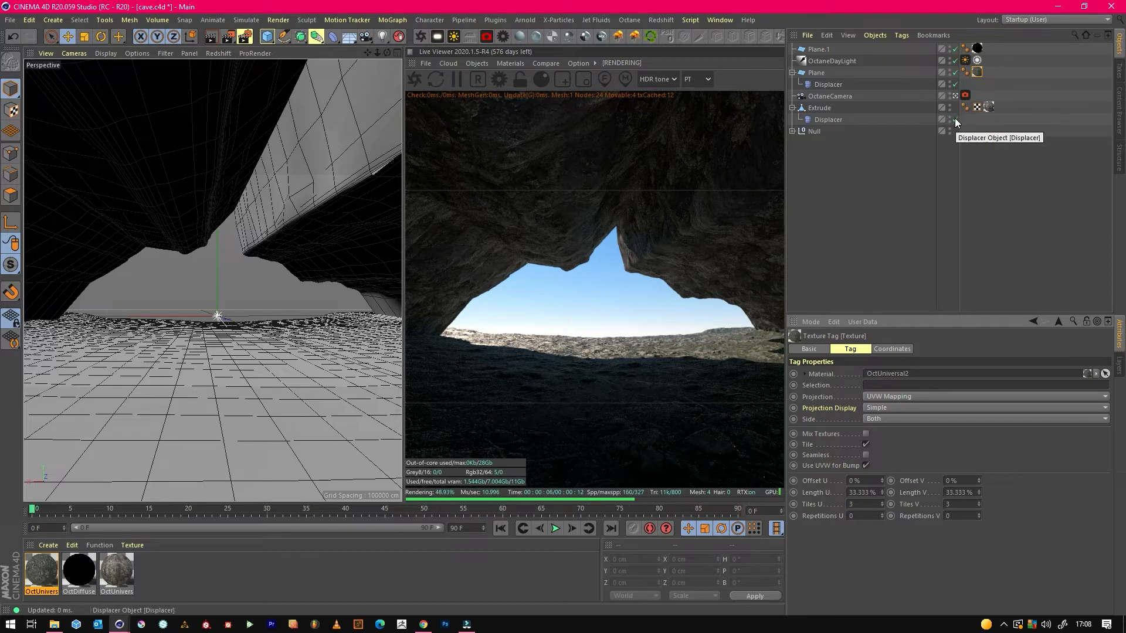
Leave the OctaneCamera view and examine the textured floor and cave walls from outside.
left_click(954, 98)
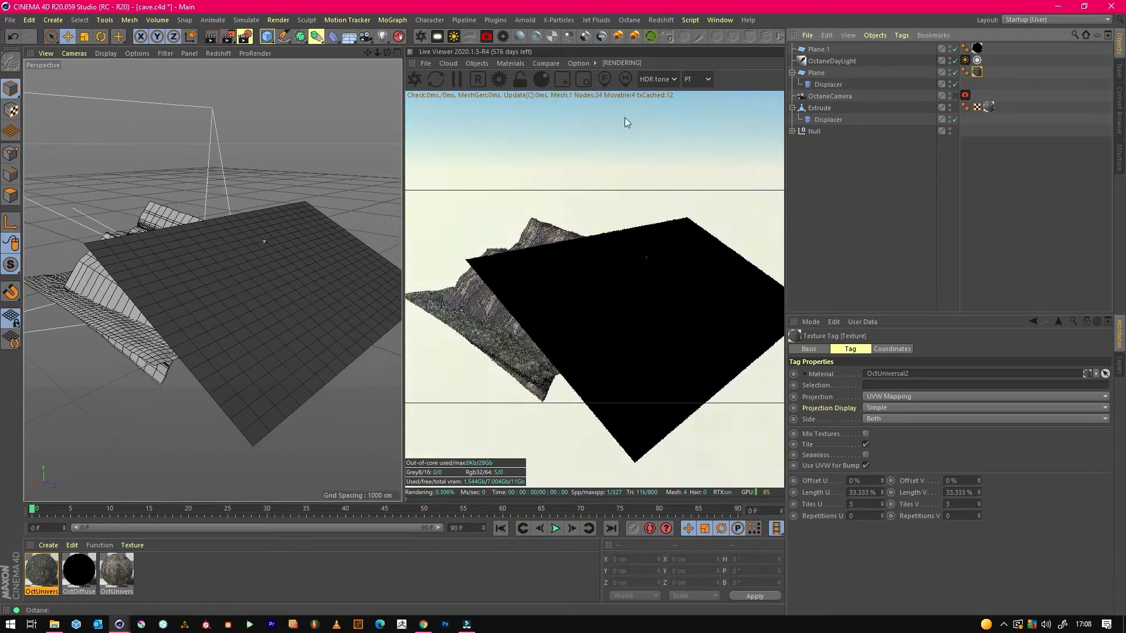
left_click_drag(387, 53, 197, 66)
mouse_move(378, 53)
left_mouse_down()
mouse_move(487, 53)
mouse_move(391, 52)
mouse_move(410, 39)
mouse_move(386, 52)
left_mouse_up()
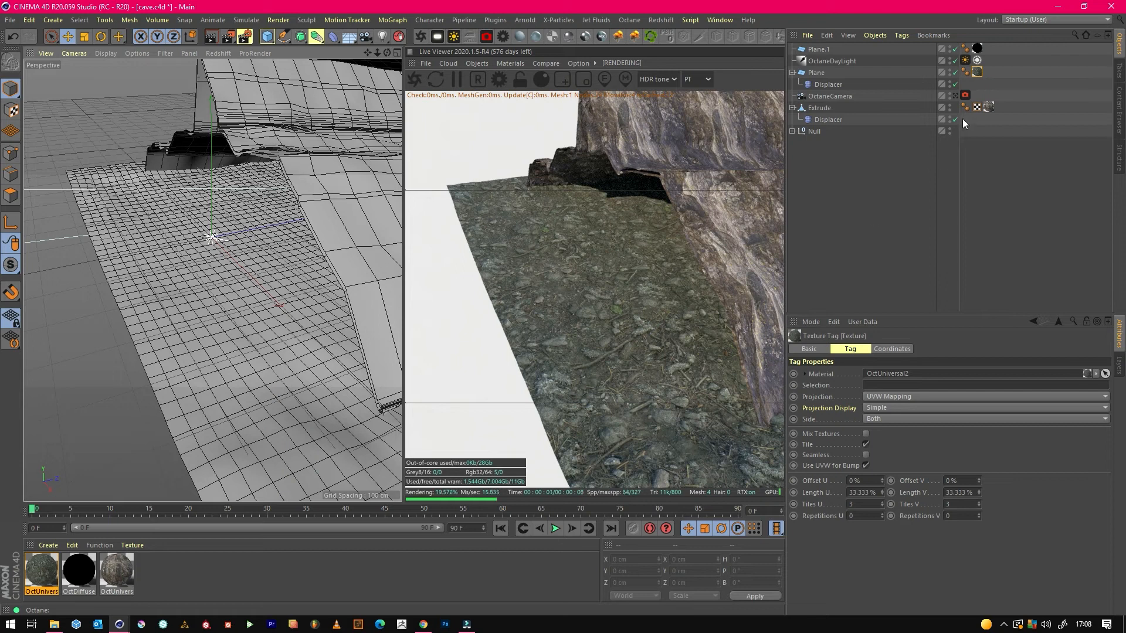
Set the floor plane's texture tiling to 5 in U and 5 in V.
left_click_drag(877, 507, 803, 499)
type("5")
key("Return")
left_click_drag(963, 504, 894, 505)
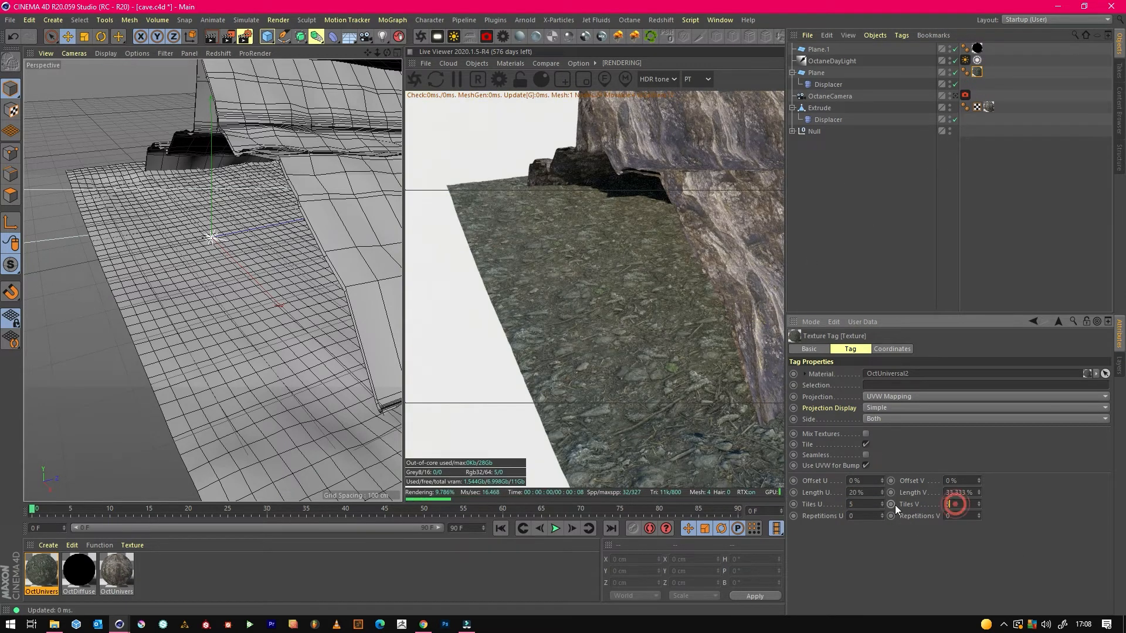
type("5")
key("Return")
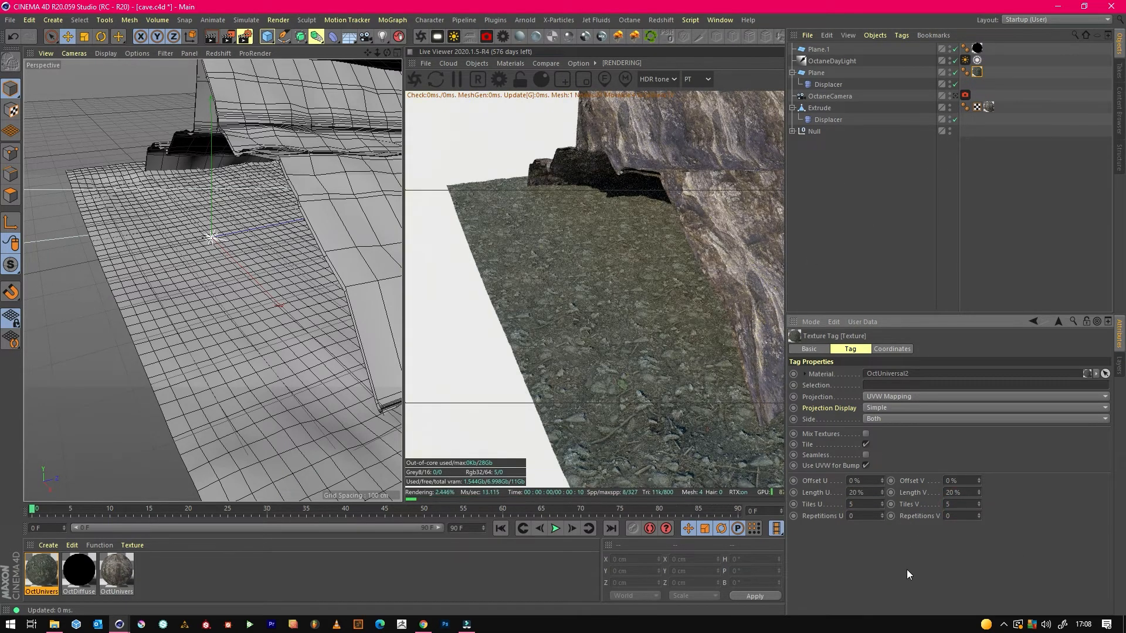
Return to the OctaneCamera view and scale the cave wall mesh to about 1313 cm in X and 539 cm in Y.
left_click(955, 96)
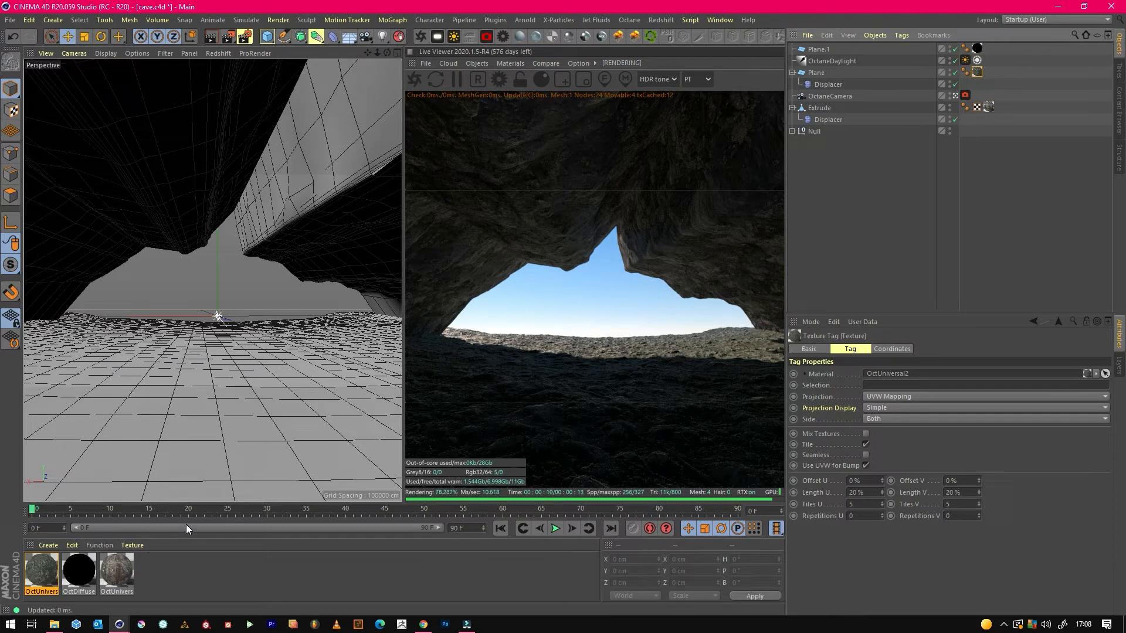
left_click(819, 107)
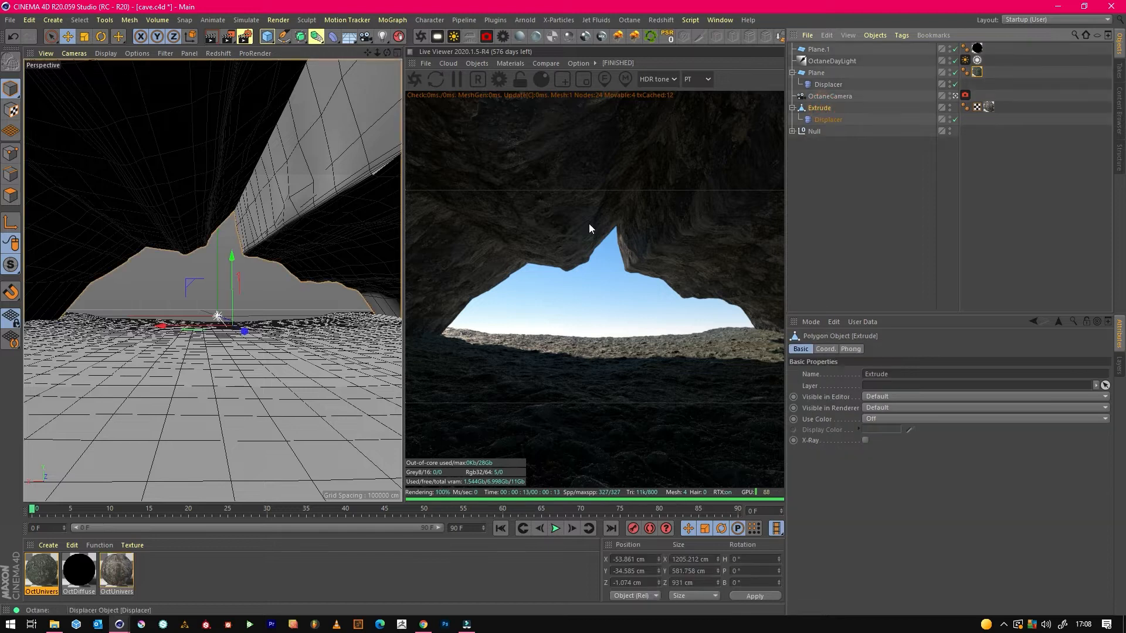
left_click(83, 36)
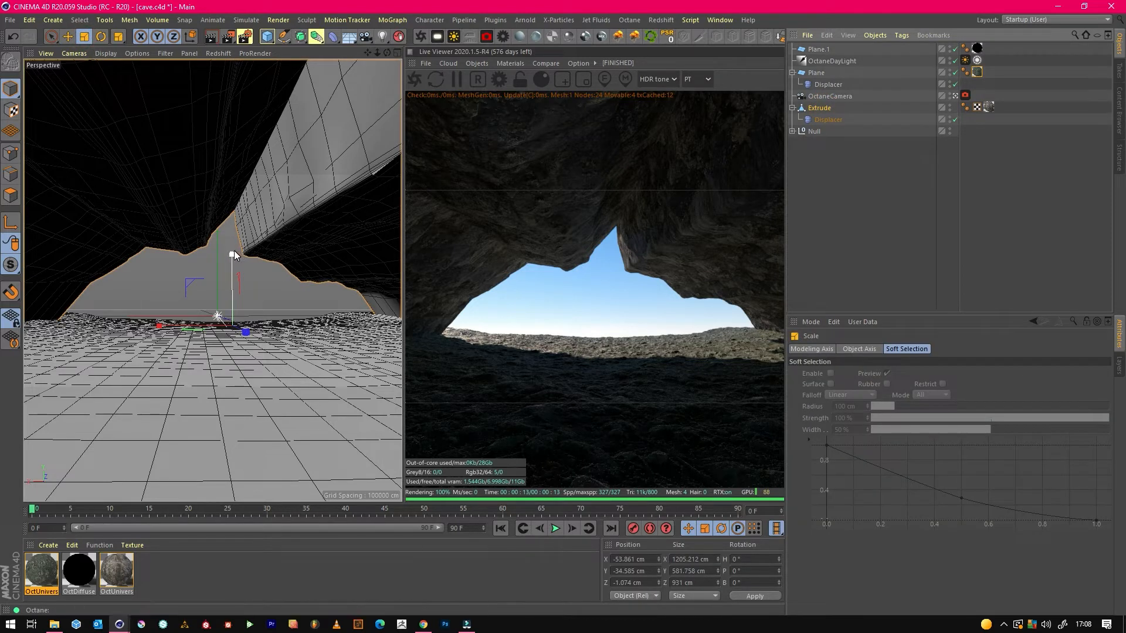
left_click_drag(203, 327, 206, 330)
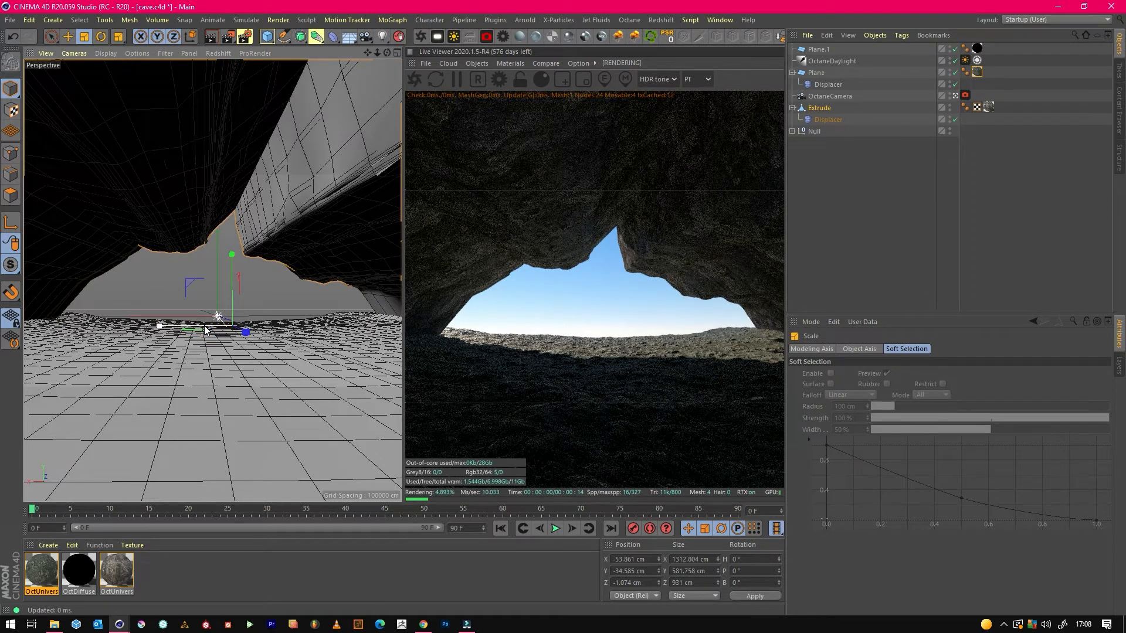
left_click_drag(233, 268, 239, 272)
left_click_drag(239, 272, 239, 272)
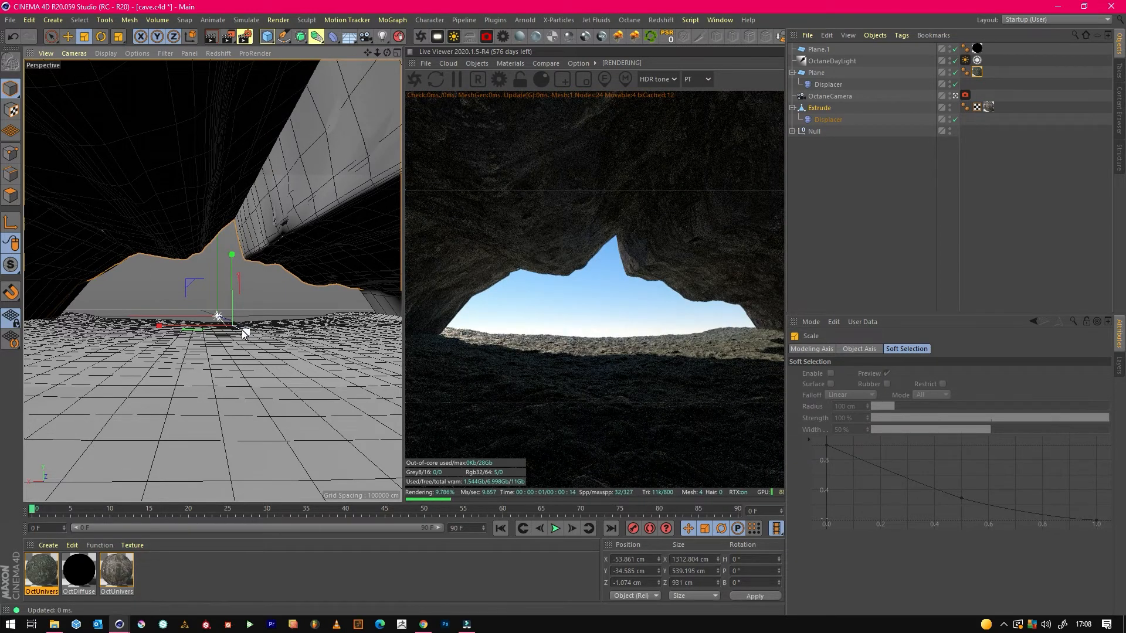
Raise the OctaneDayLight's Power to about 1.51 and its Sun size to about 4.94.
left_click(965, 60)
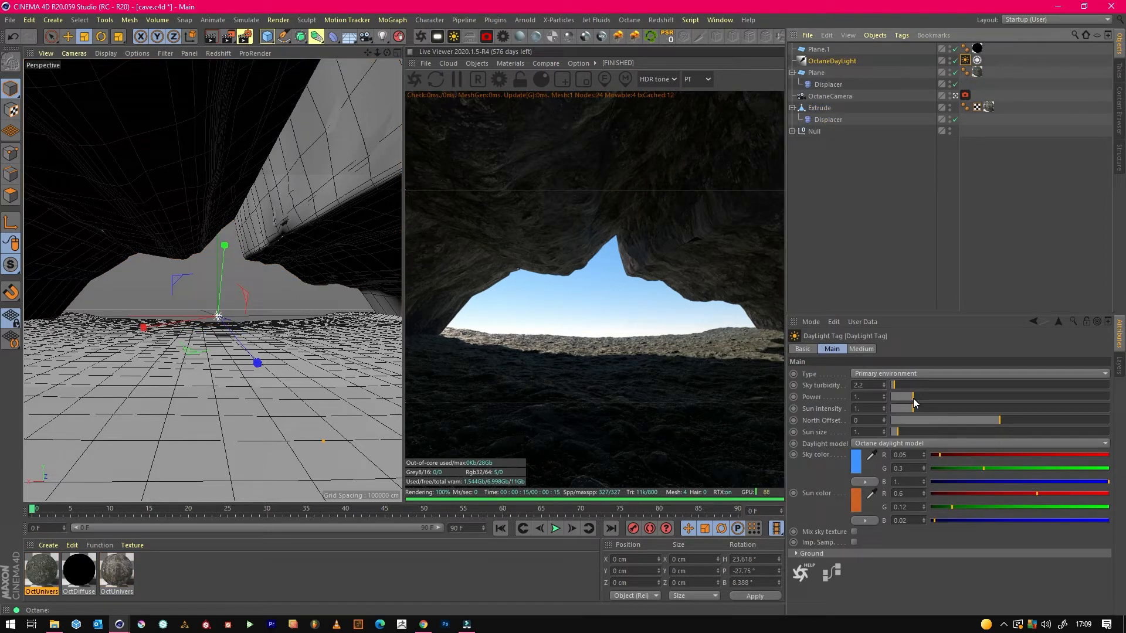
mouse_move(912, 398)
left_mouse_down()
mouse_move(920, 395)
mouse_move(892, 396)
mouse_move(924, 395)
left_mouse_up()
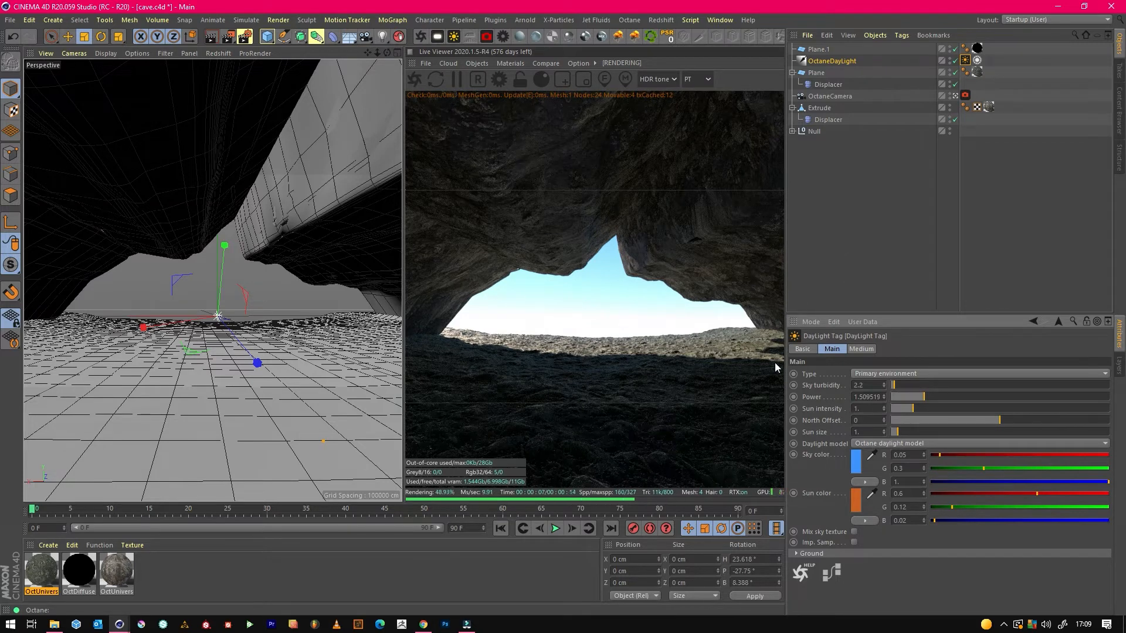
left_click_drag(903, 434, 927, 428)
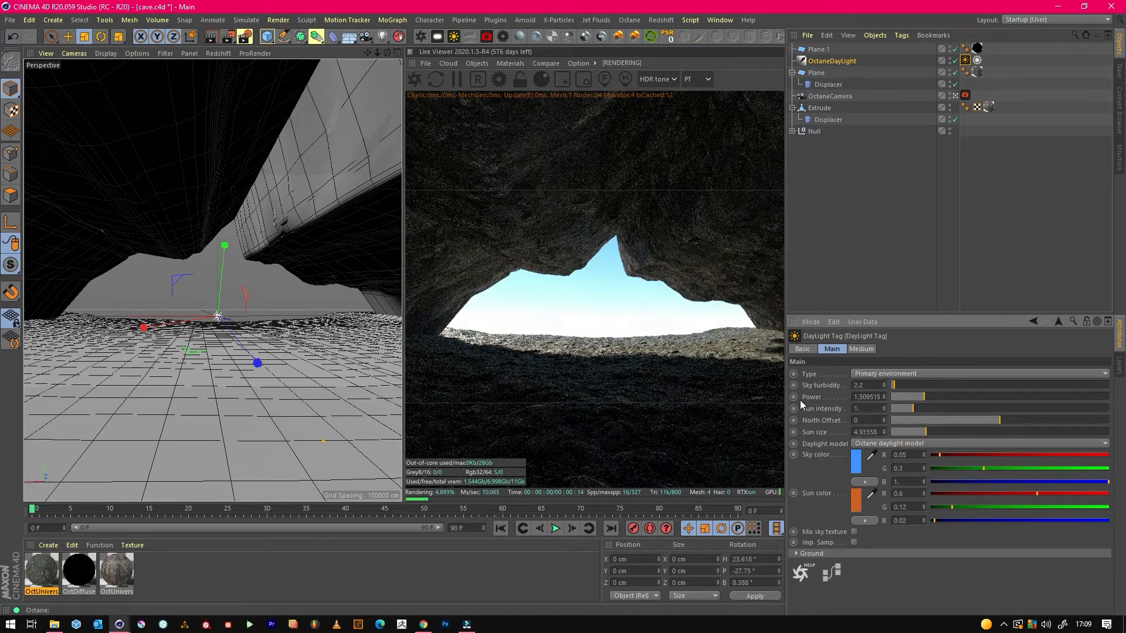
Rotate the OctaneDayLight to about H -3.8°, P -23.9°, B -4.8° so sunlight enters through the cave opening.
left_click(101, 37)
left_click_drag(214, 343, 192, 337)
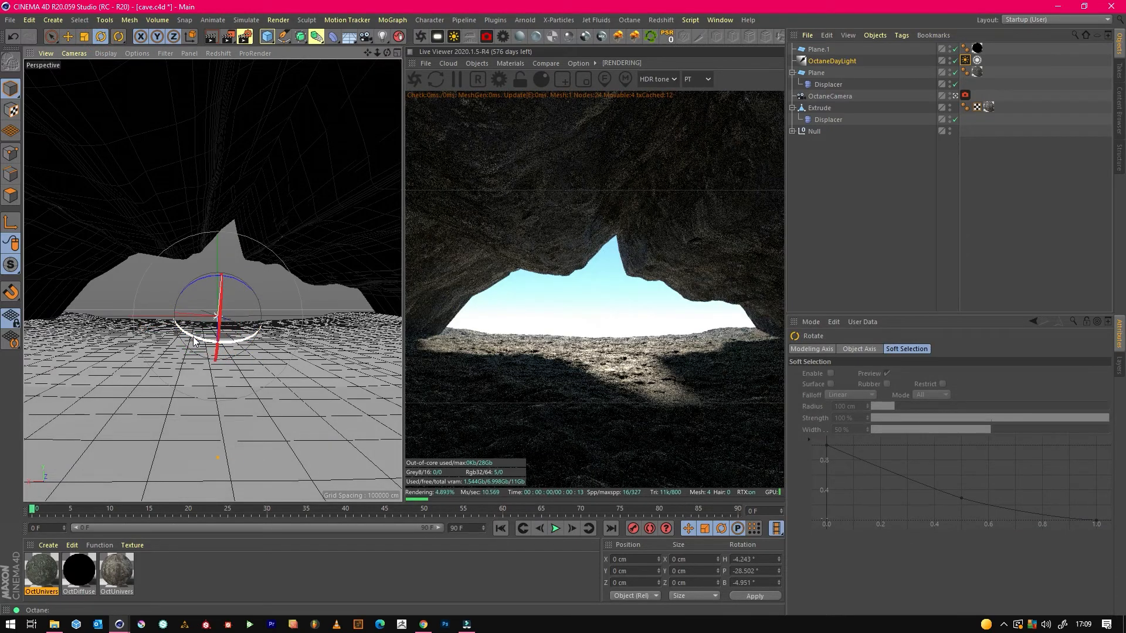
left_click_drag(223, 296, 225, 289)
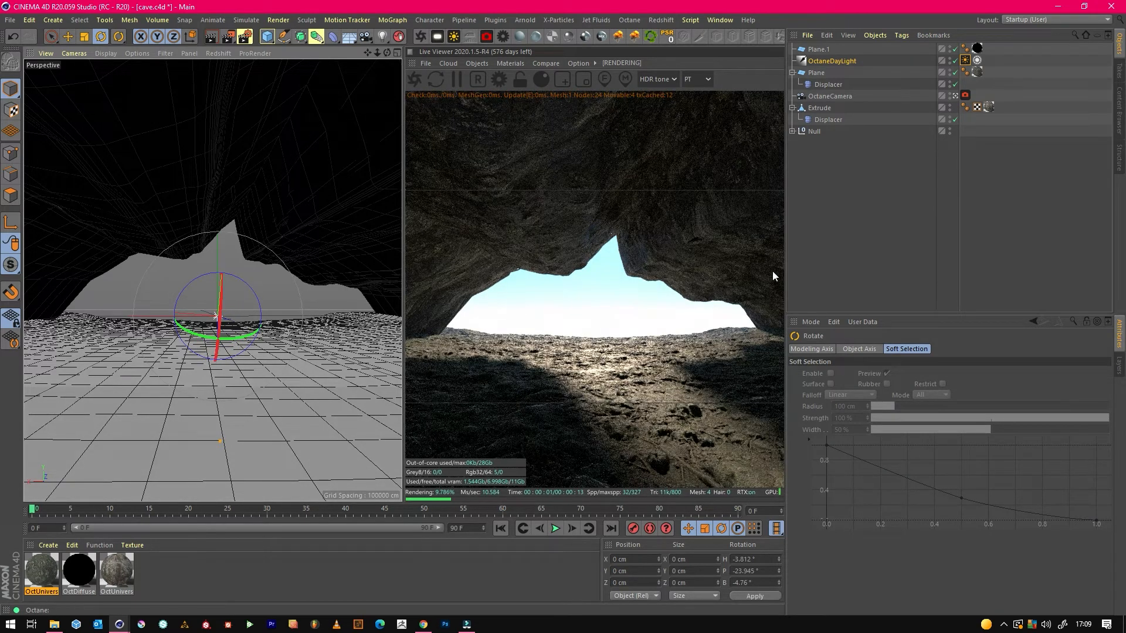
Multiply the ground material's colour image with its pale grey image map for Albedo, and compare the render with the stored one.
double_click(42, 570)
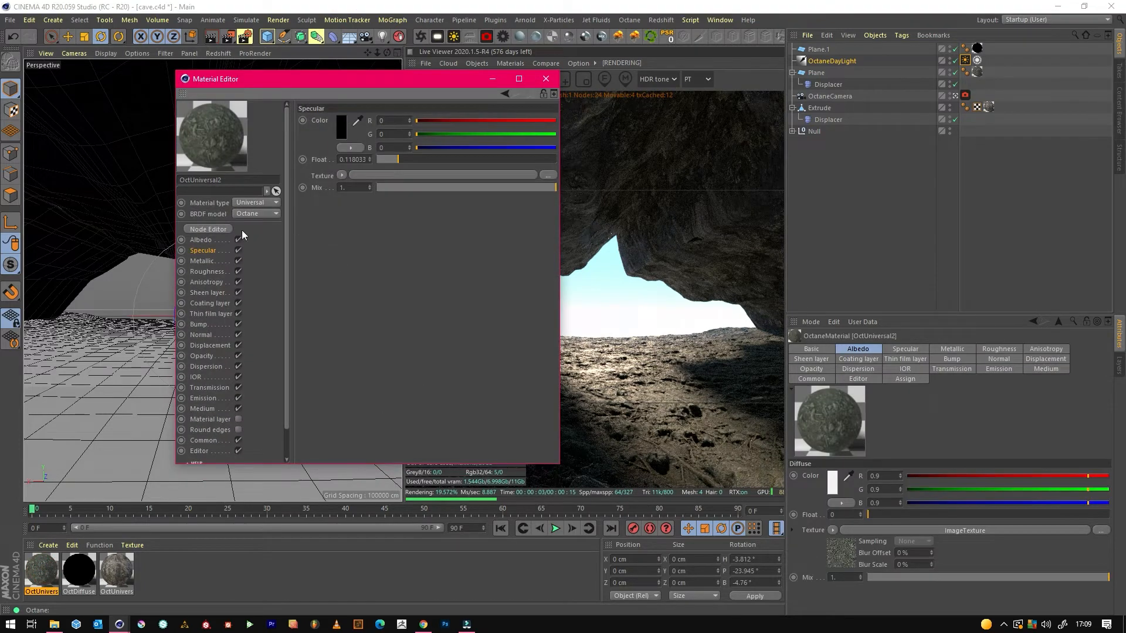
left_click_drag(368, 83, 236, 93)
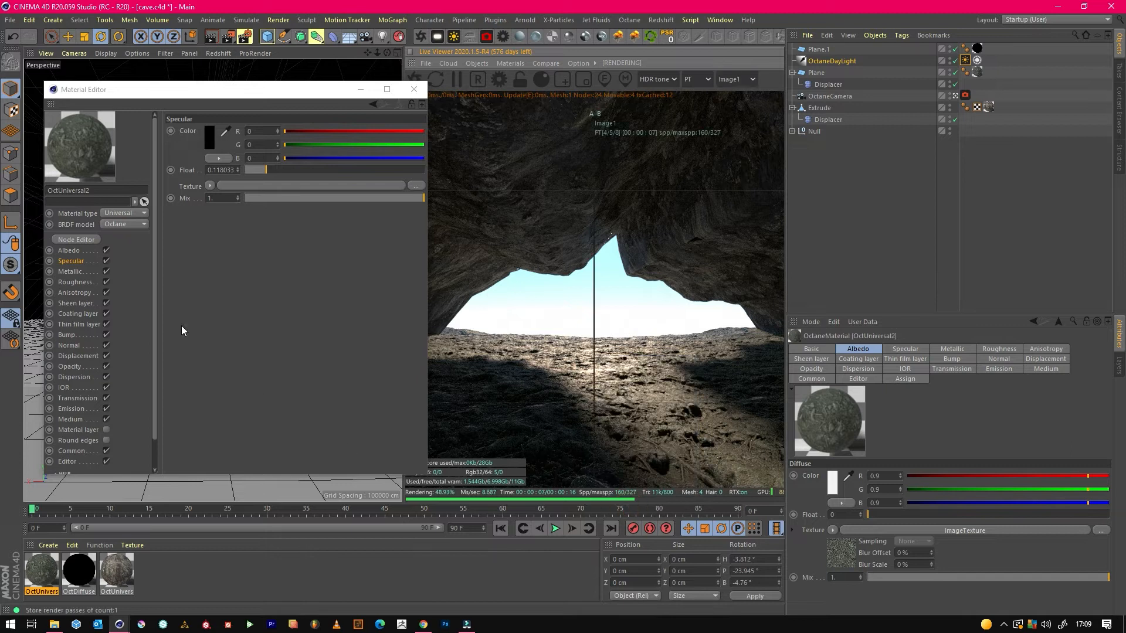
left_click(71, 240)
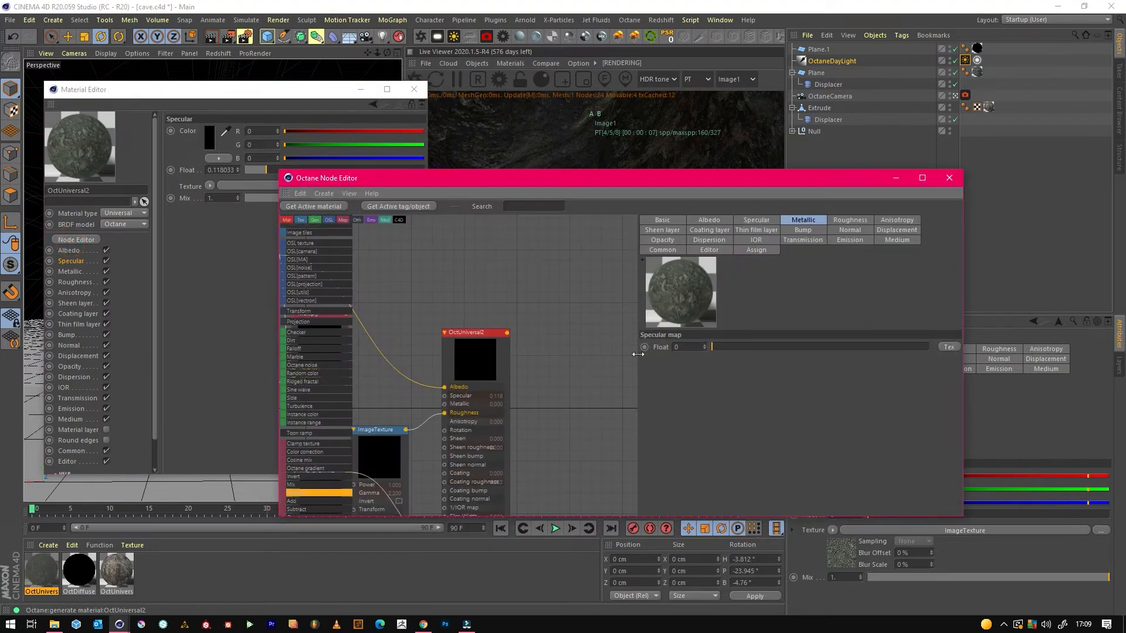
mouse_move(438, 281)
left_mouse_down()
mouse_move(541, 366)
mouse_move(537, 356)
left_mouse_up()
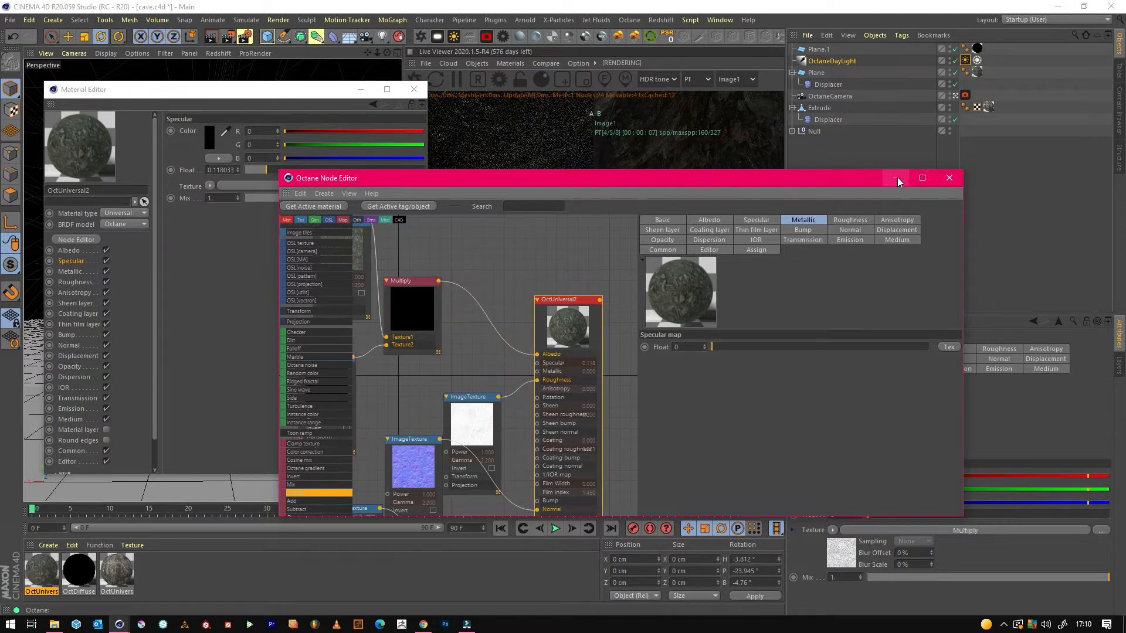
middle_click_drag(518, 281, 572, 280)
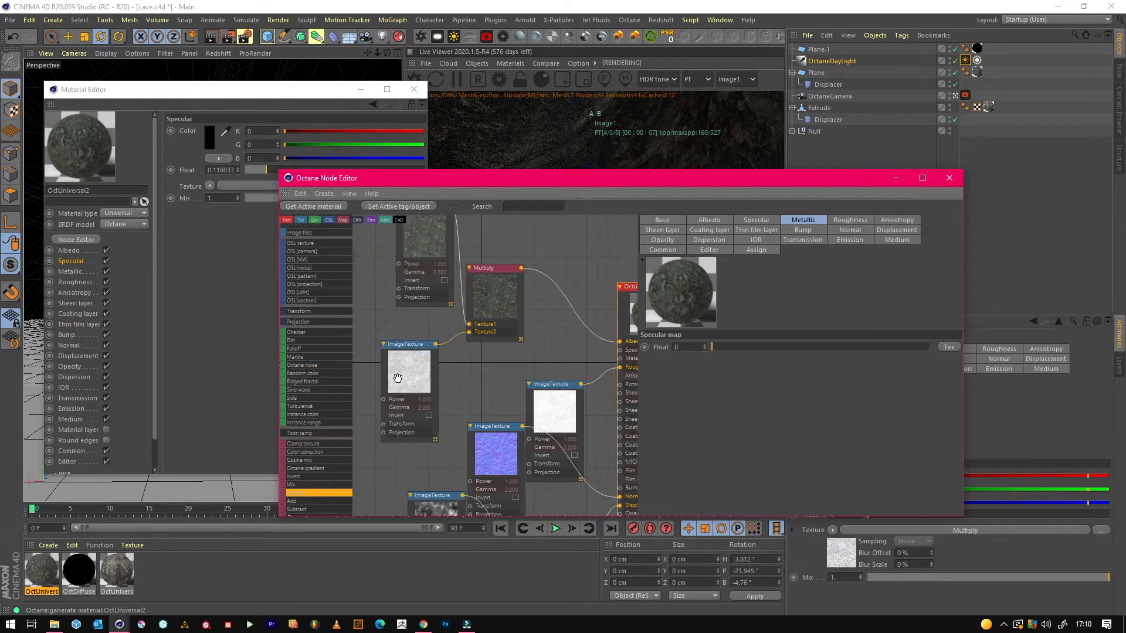
left_click(896, 178)
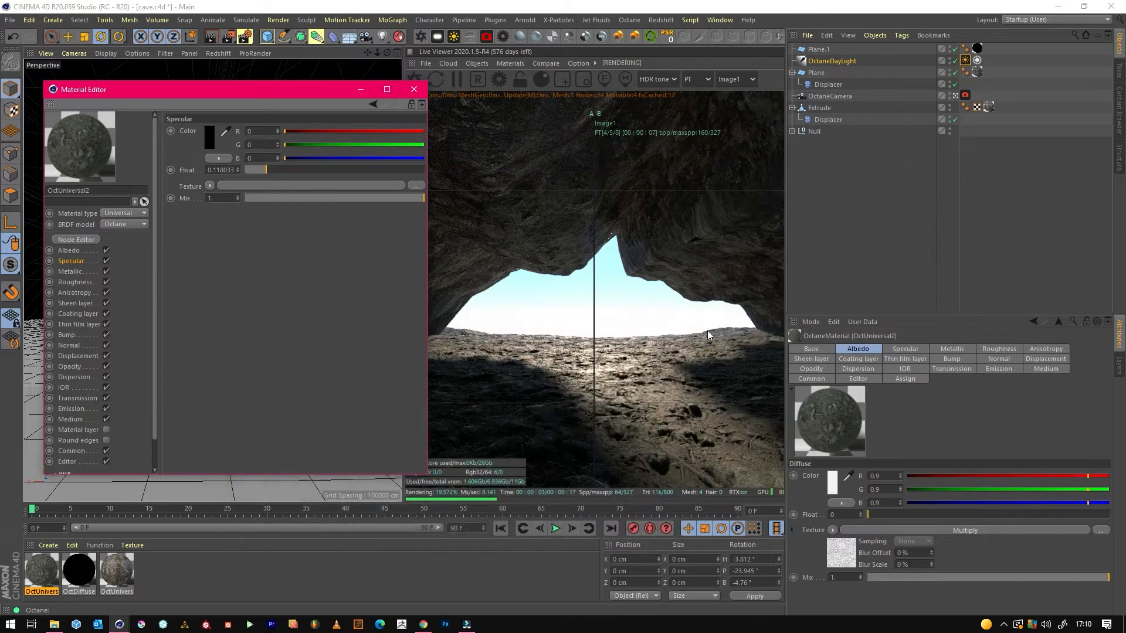
left_click_drag(593, 371, 475, 357)
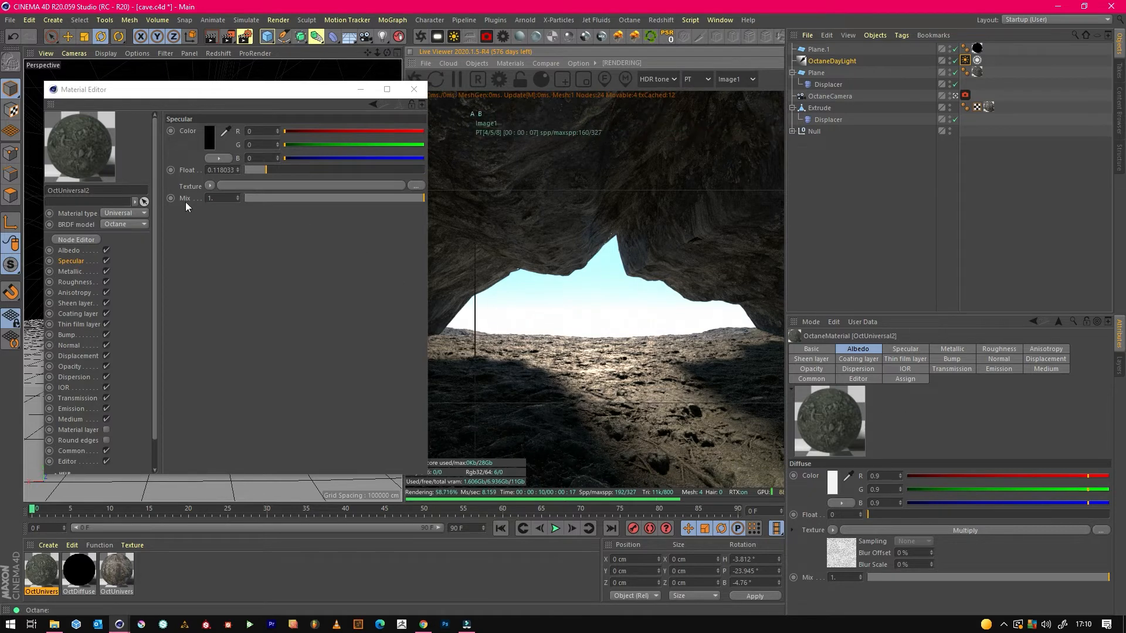
Reduce the ground material's Specular float to about 0.039 and check its Roughness channel.
left_click(70, 261)
left_click(251, 170)
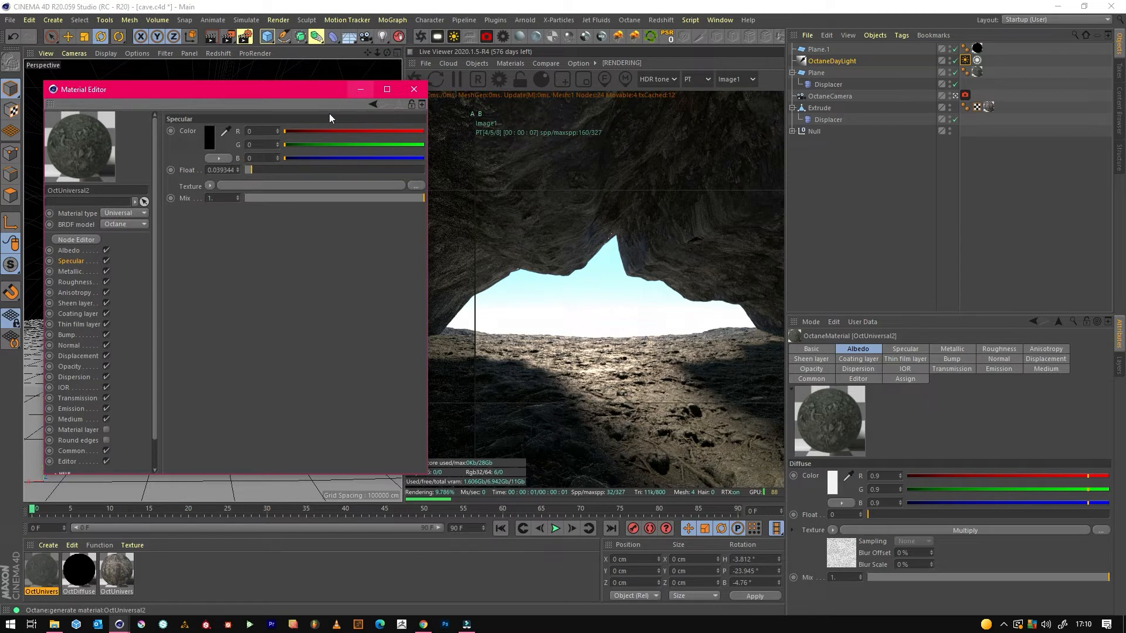
left_click(83, 282)
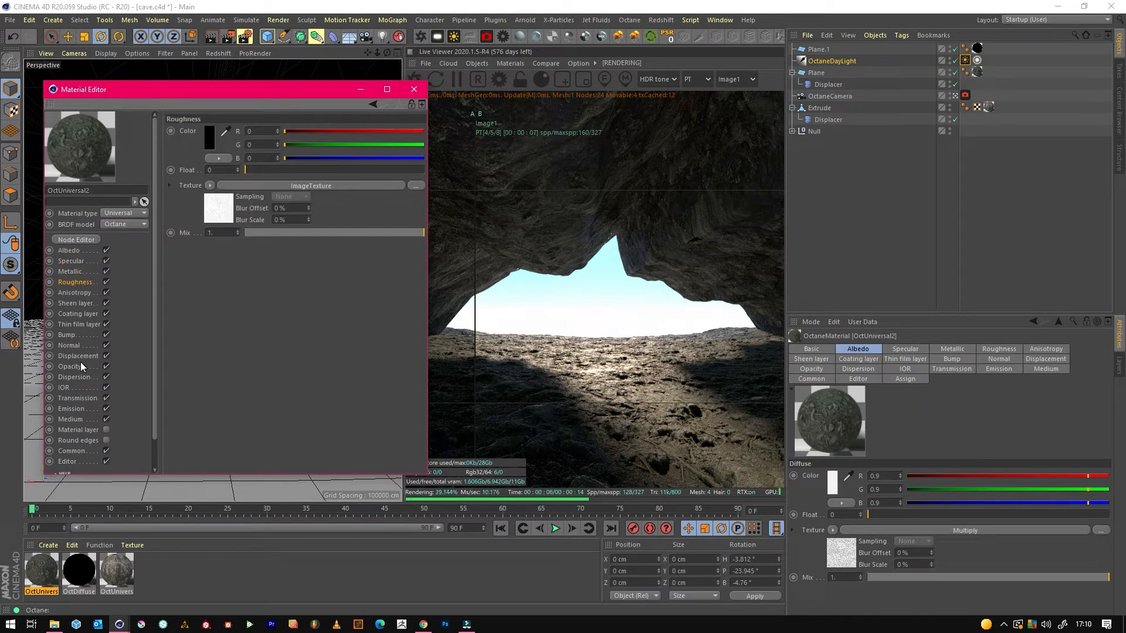
left_click(359, 90)
Set the rock wall material's Specular float to 0 and compare the render with the stored one.
double_click(126, 572)
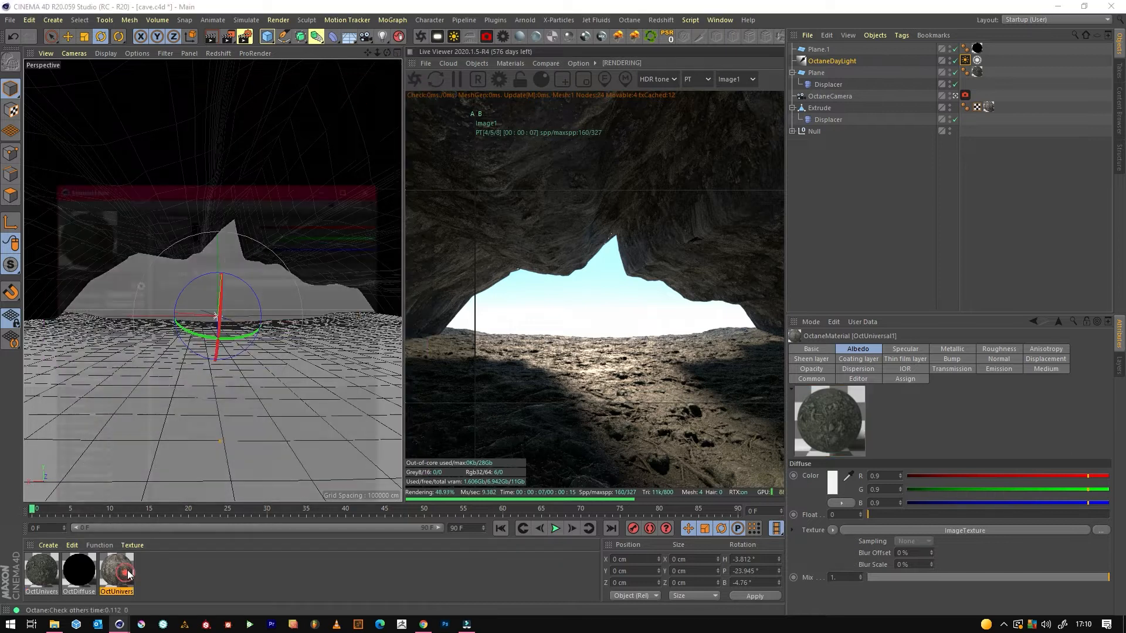
left_click_drag(252, 170, 234, 167)
left_click_drag(477, 246, 755, 340)
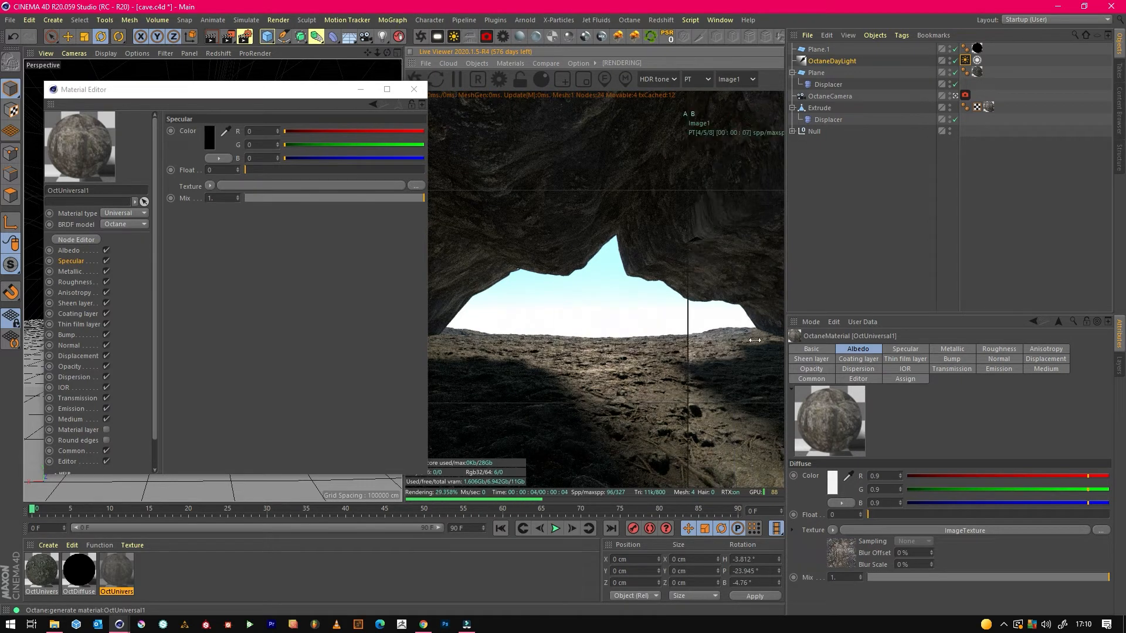
left_click(360, 89)
left_click(252, 584)
Create a new Octane Universal material and open it in the node editor.
left_click(44, 572)
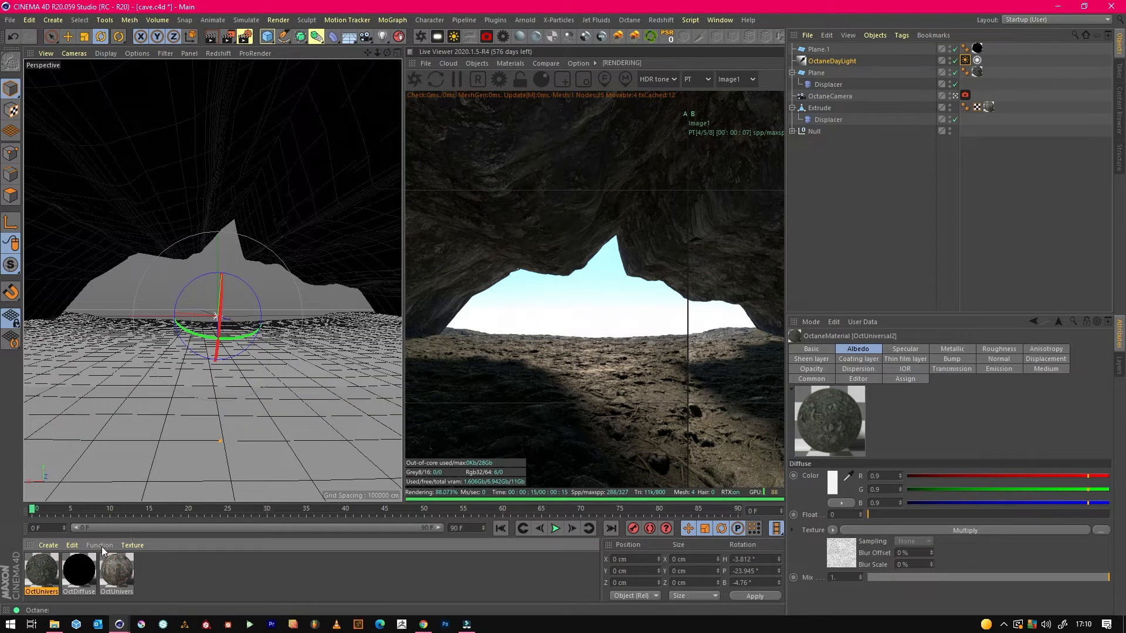
left_click(585, 37)
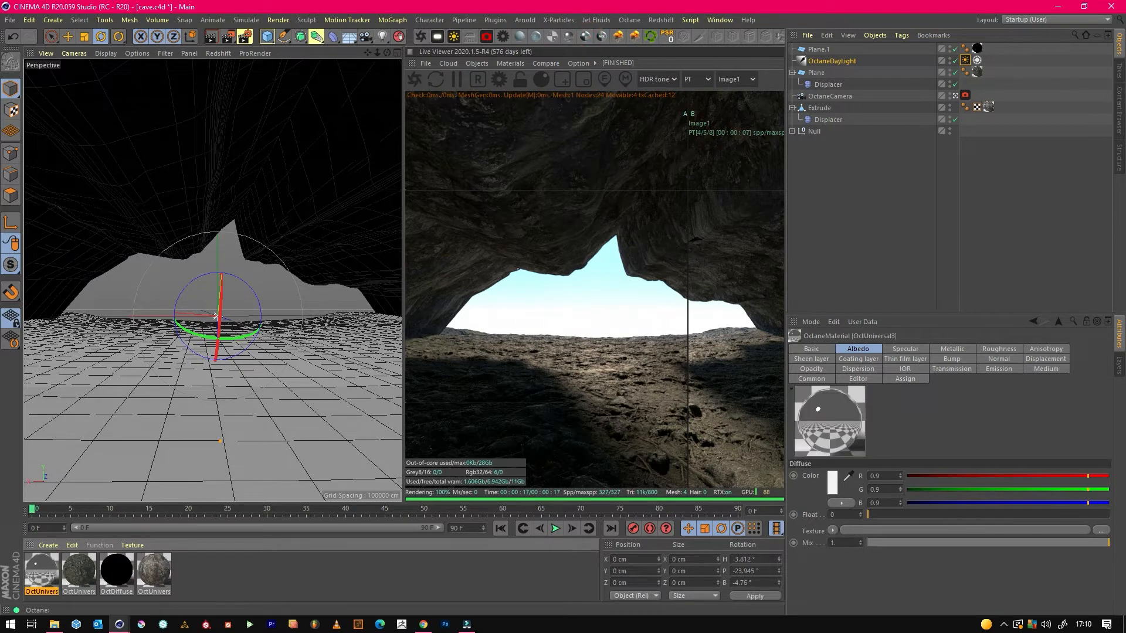
double_click(41, 569)
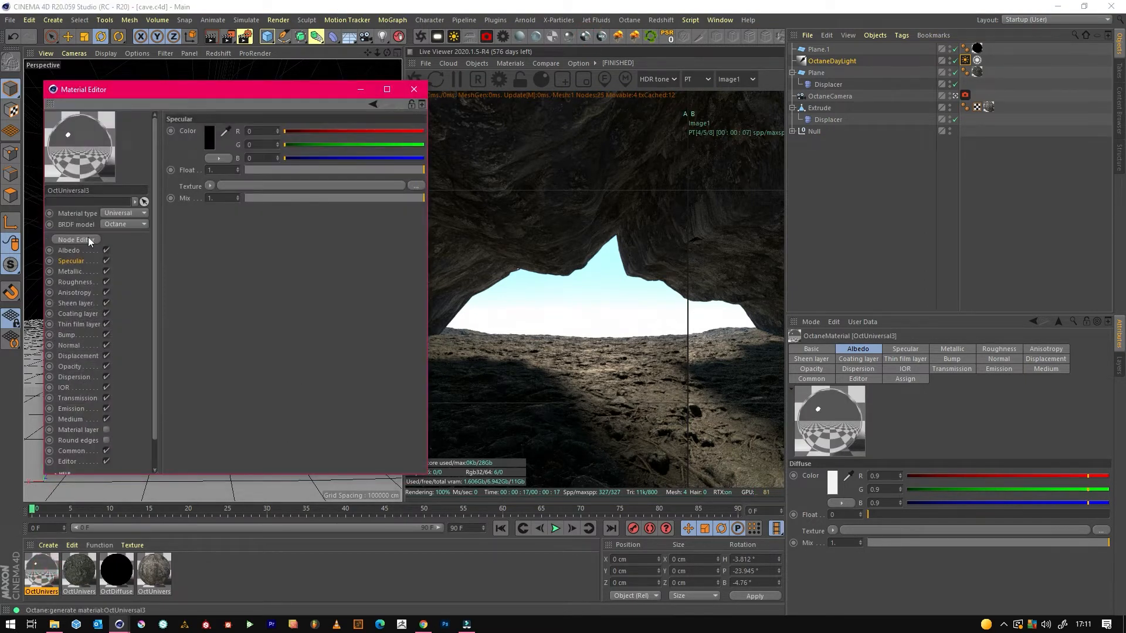
left_click(71, 241)
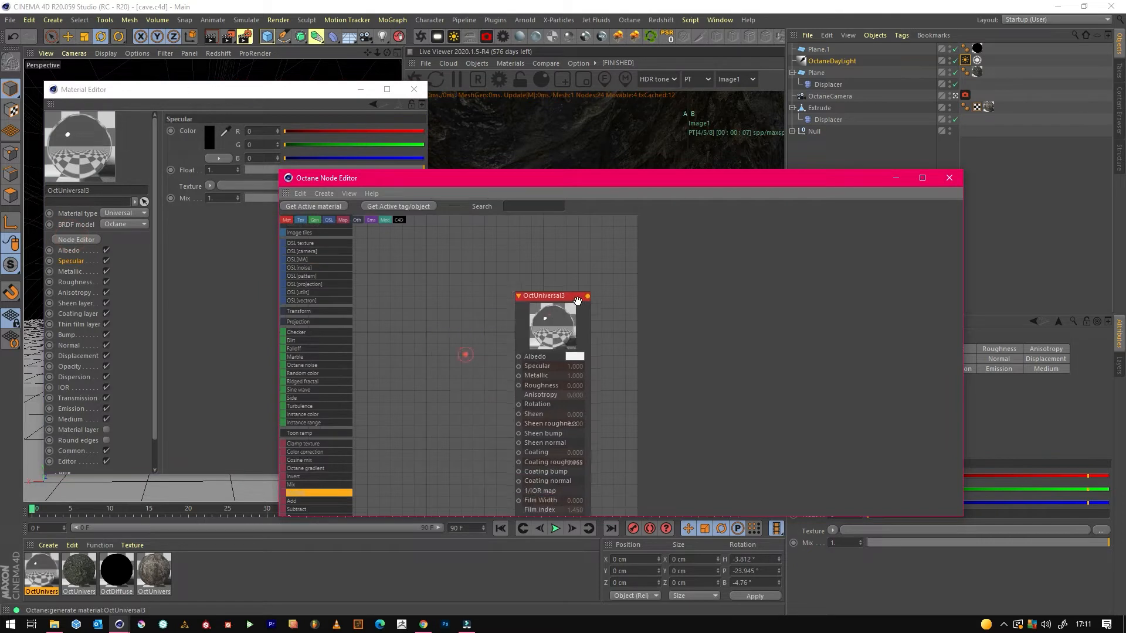
Connect the pebble colour image to the new material's Albedo and the pebble roughness image to its Roughness.
left_click_drag(446, 306, 563, 330)
left_click_drag(483, 332, 407, 307)
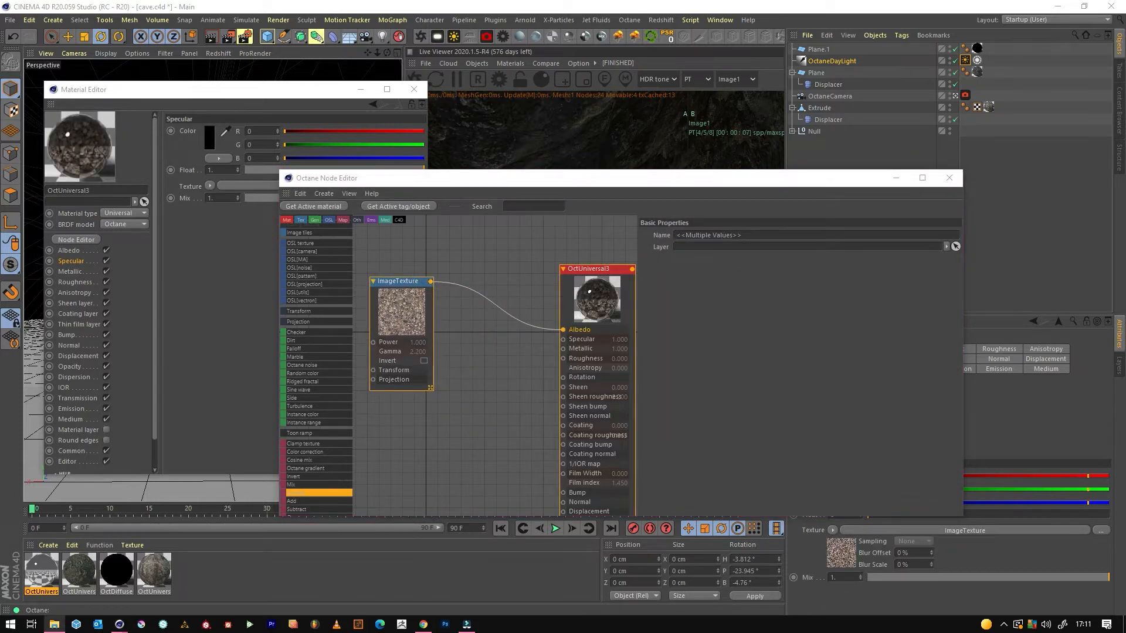
left_click_drag(418, 423, 401, 359)
Set the pebble material's Specular float to about 0.061 and its Metallic float to 0.
left_click(569, 309)
left_click(485, 259)
left_click(743, 220)
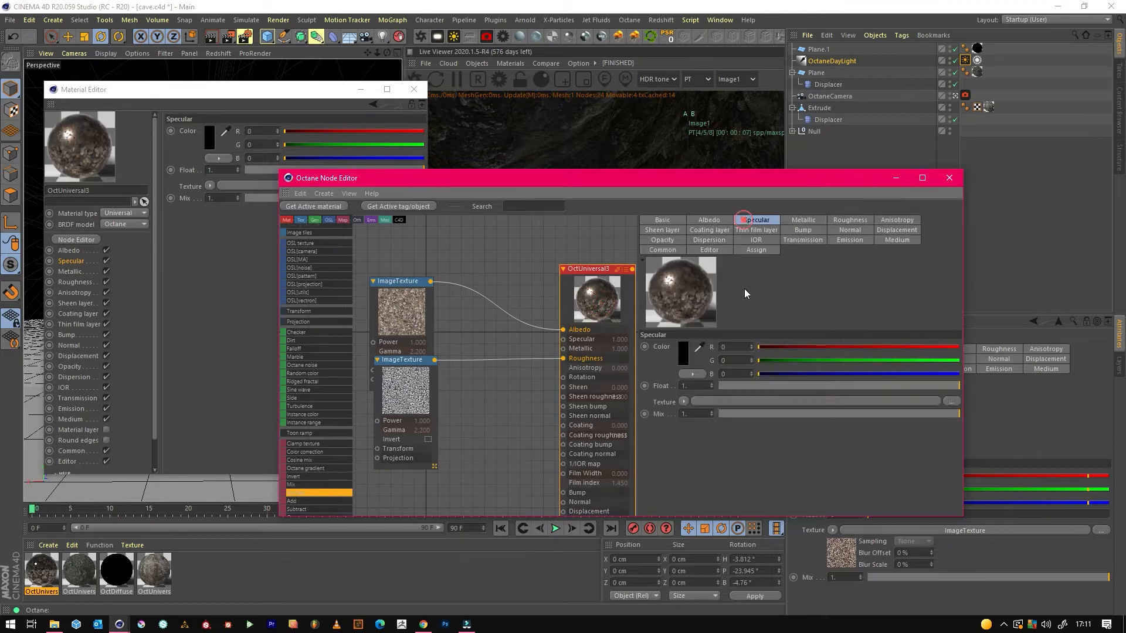
left_click(733, 386)
left_click(805, 220)
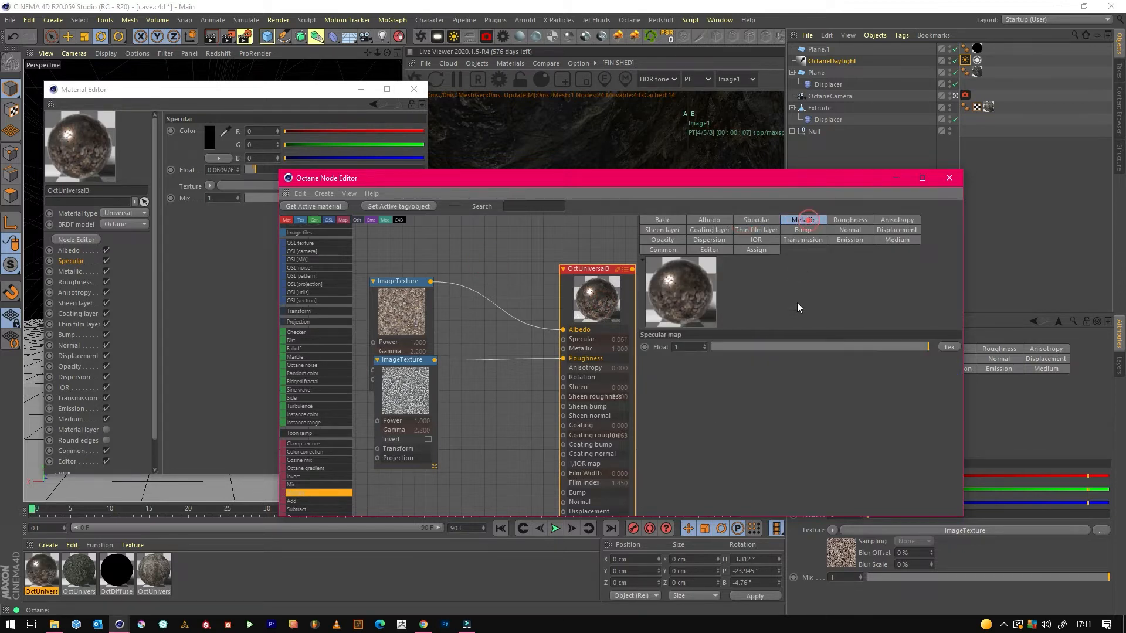
left_click_drag(735, 351, 402, 500)
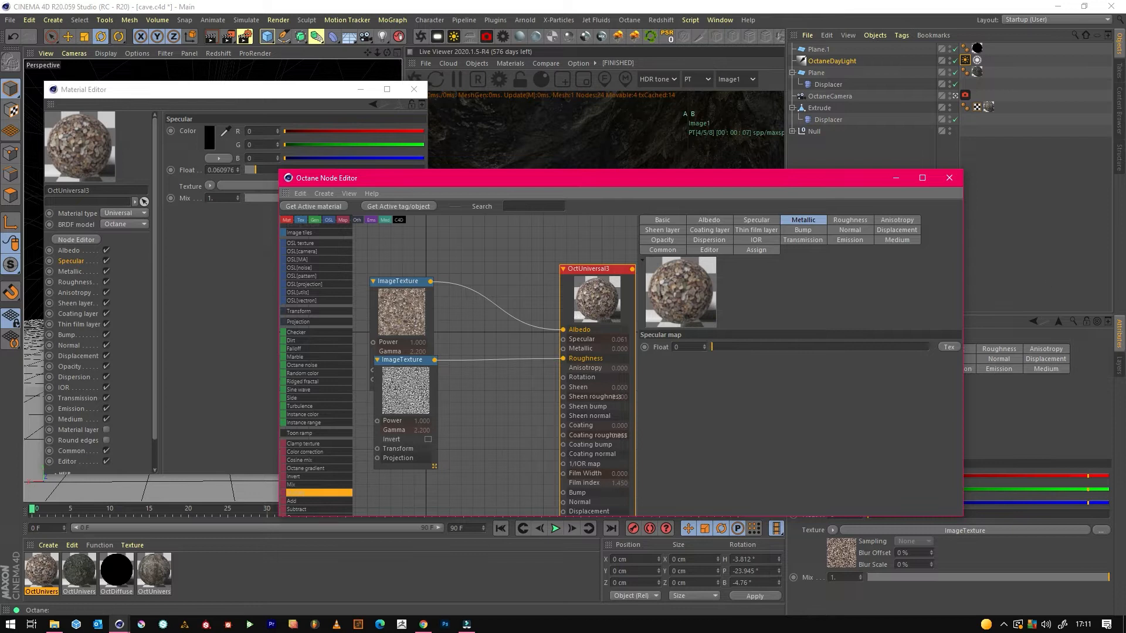
Add the pebble height image and connect it to the pebble material's Displacement through a Displacement node.
left_click_drag(317, 493, 479, 466)
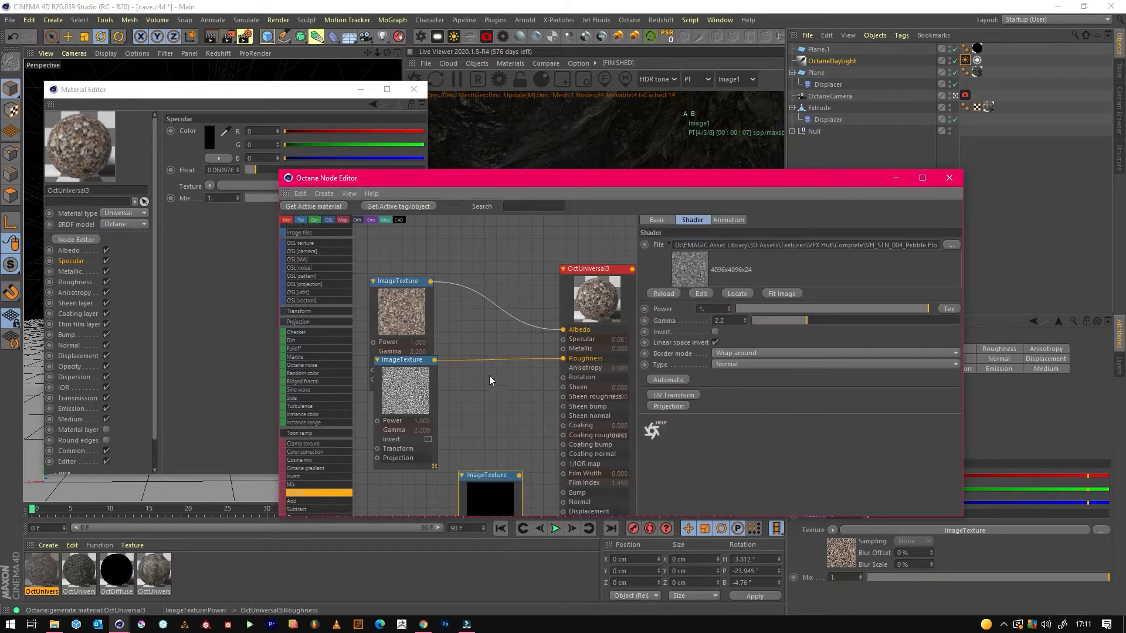
middle_click_drag(493, 377, 527, 297)
left_click(614, 430)
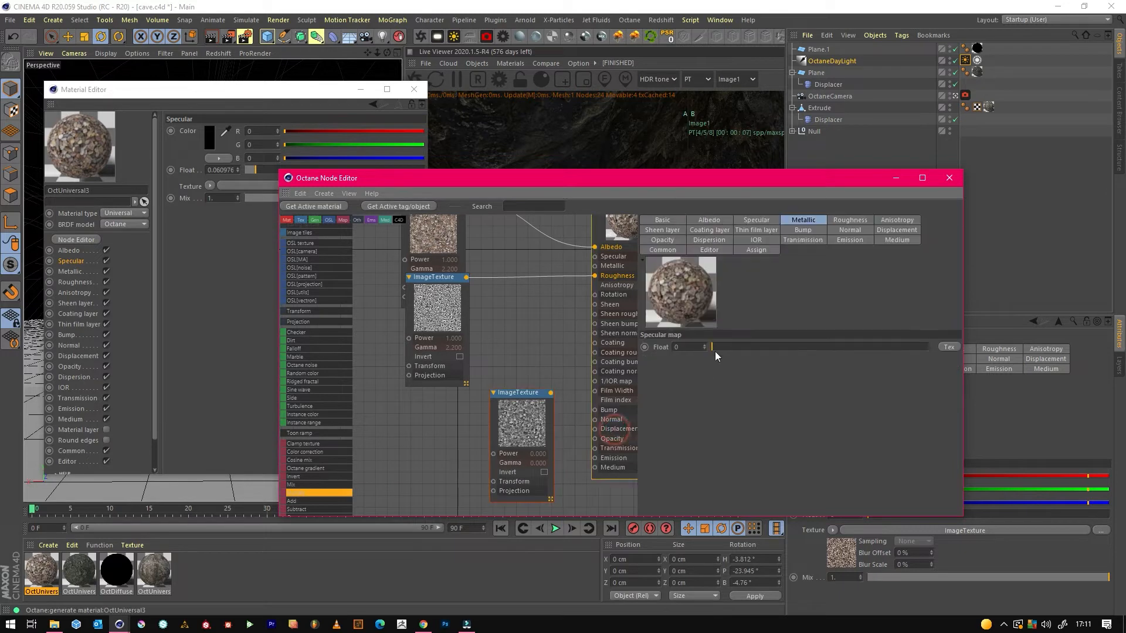
left_click(897, 230)
left_click(680, 348)
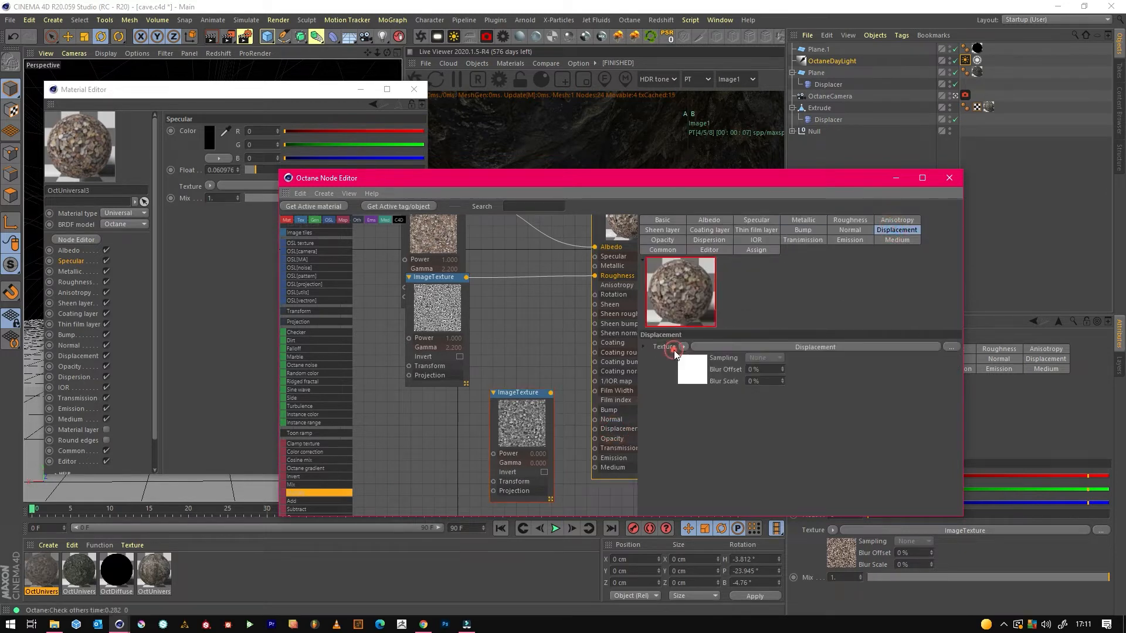
left_click_drag(508, 407, 507, 464)
Set the pebble Displacement node's level of detail to 2048x2048 and its height to about 4.775 cm, leaving the material editors.
left_click(539, 391)
left_click(530, 433)
left_click(731, 330)
left_click(722, 378)
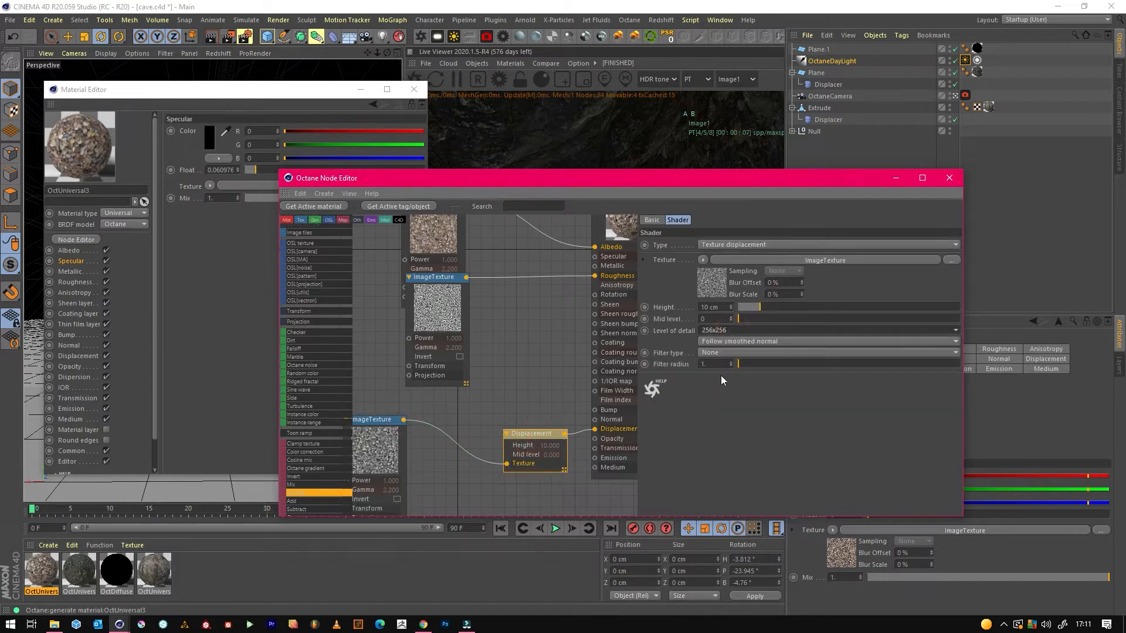
left_click(742, 307)
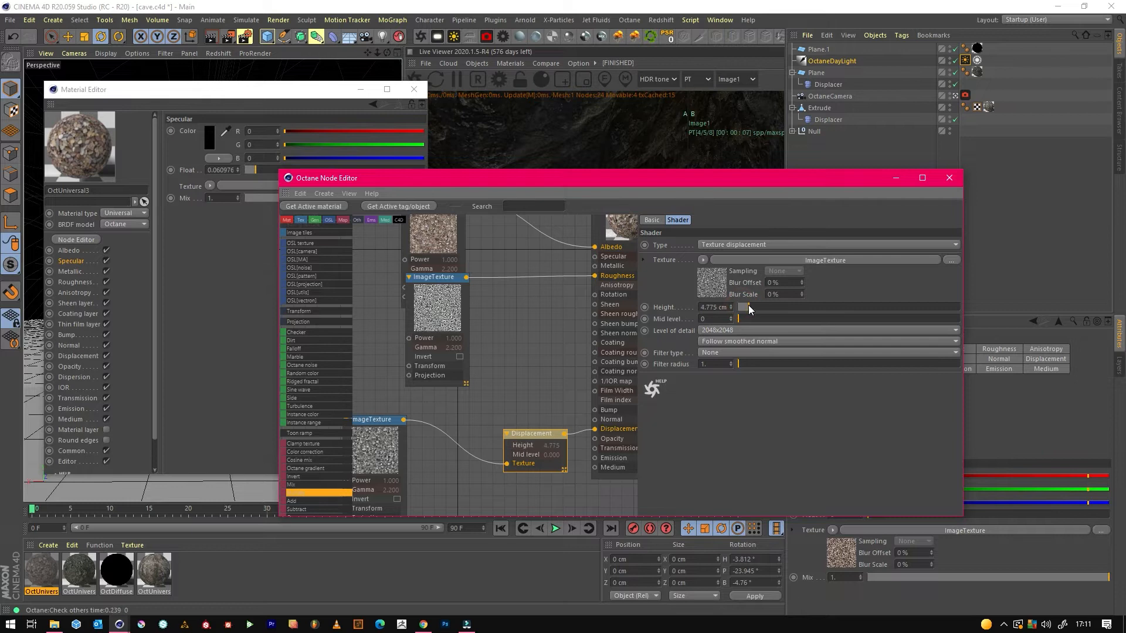
left_click(896, 178)
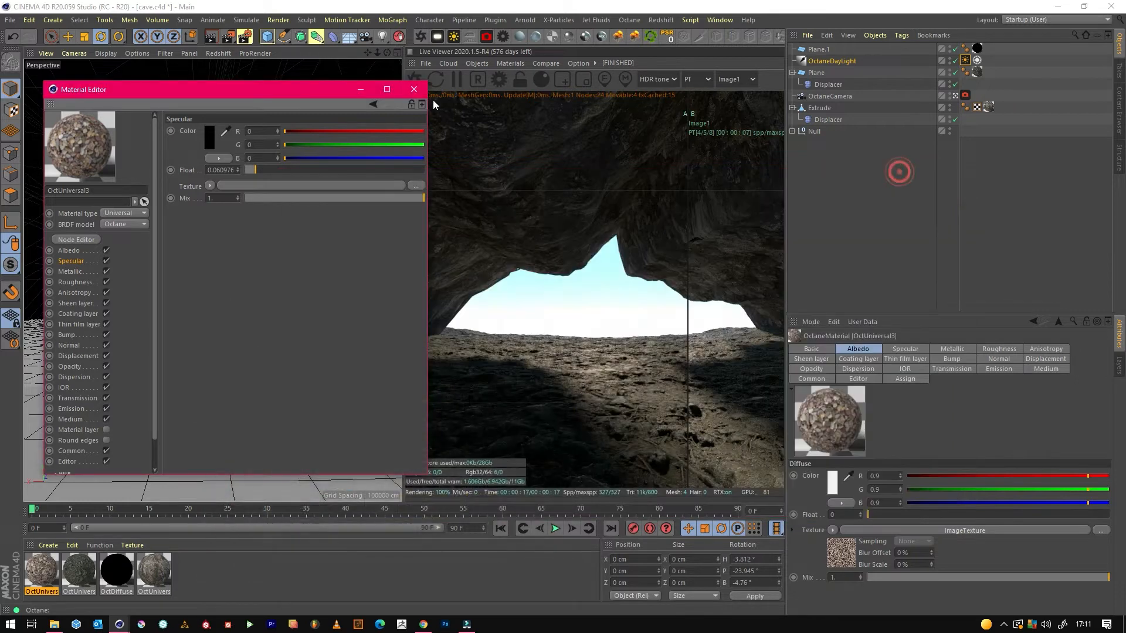
left_click(361, 89)
Duplicate the ground plane with its Displacer and replace the copy's material with the pebble material.
left_click(291, 428)
key("ctrl+c")
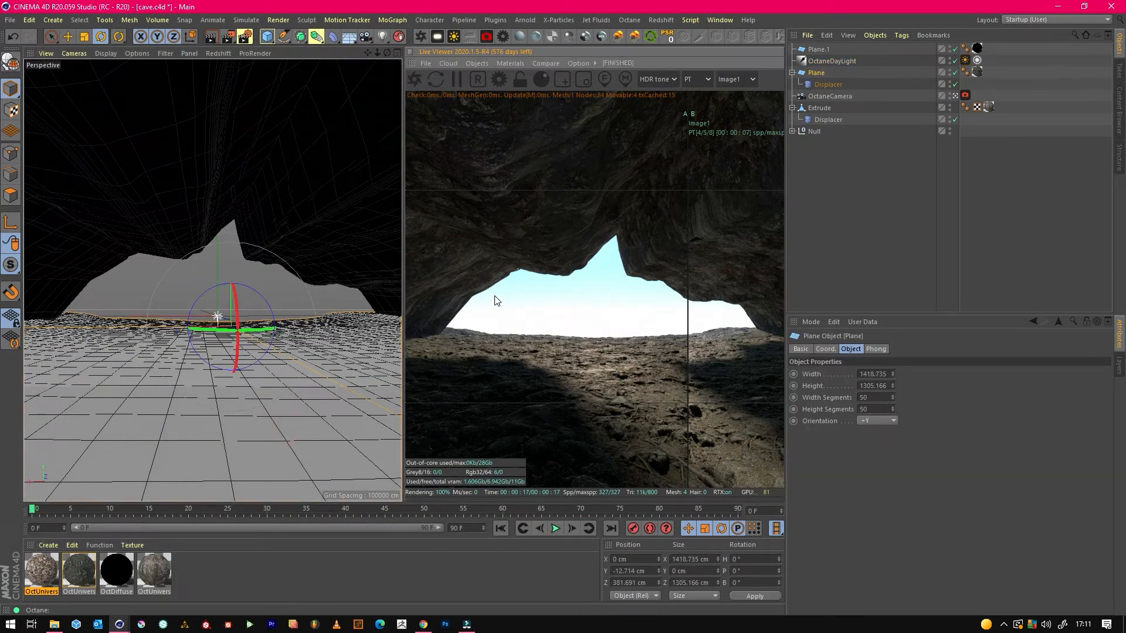
key("ctrl+v")
left_click_drag(35, 575, 850, 75)
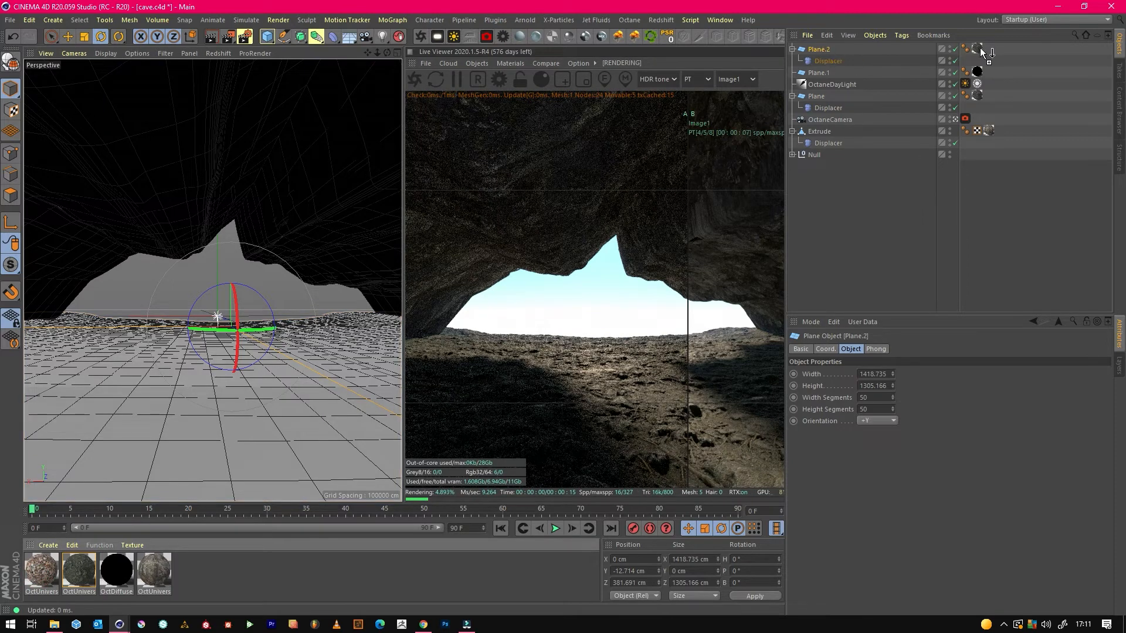
left_click_drag(978, 46, 978, 46)
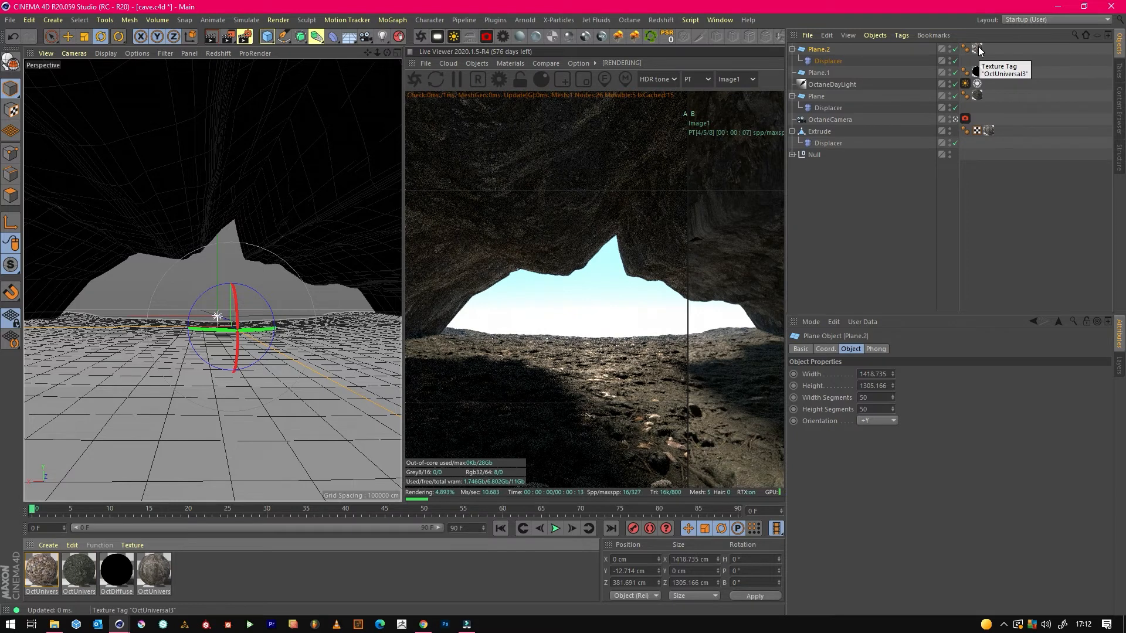
left_click(686, 309)
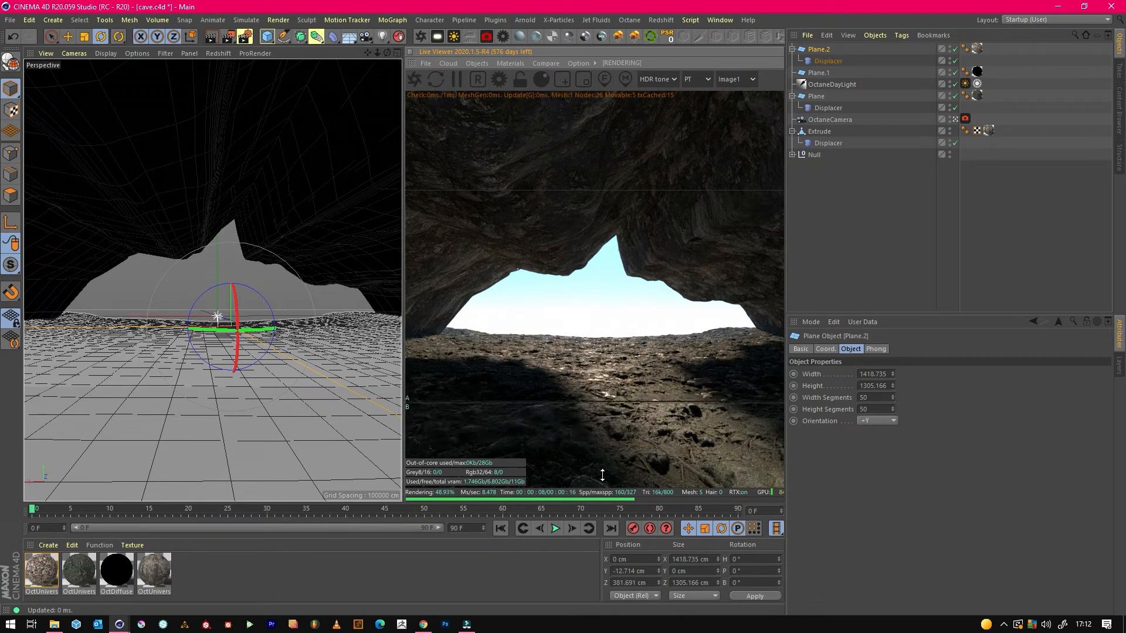
Set Tiles U and Tiles V of the pebble texture on the duplicated plane to 20.
left_click(977, 48)
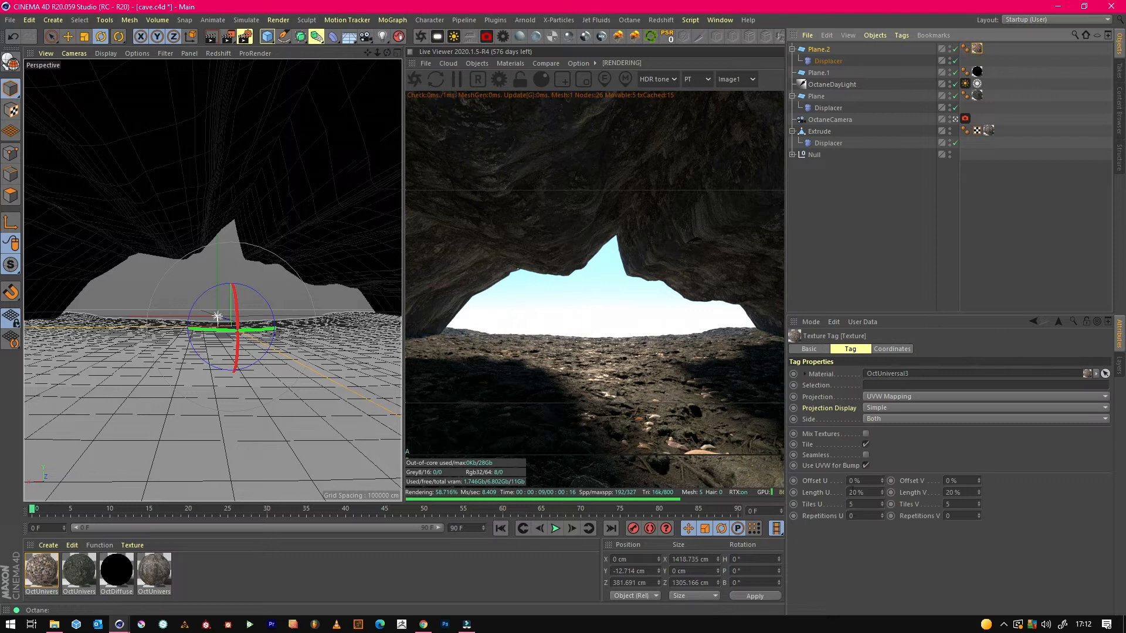
double_click(866, 503)
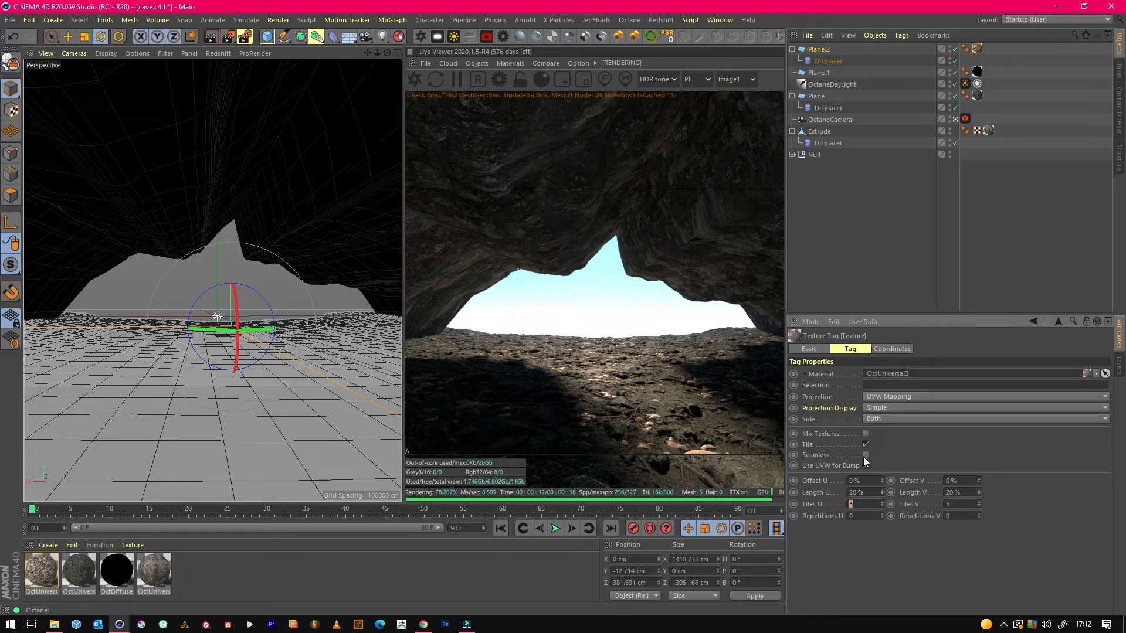
type("20")
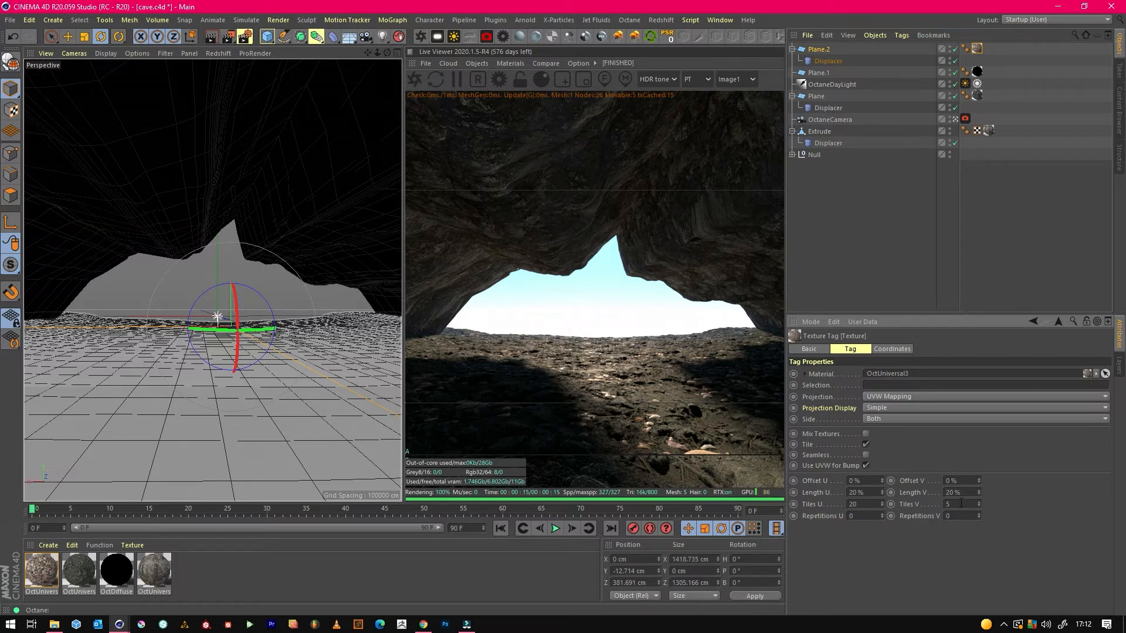
double_click(961, 504)
type("20")
key("Return")
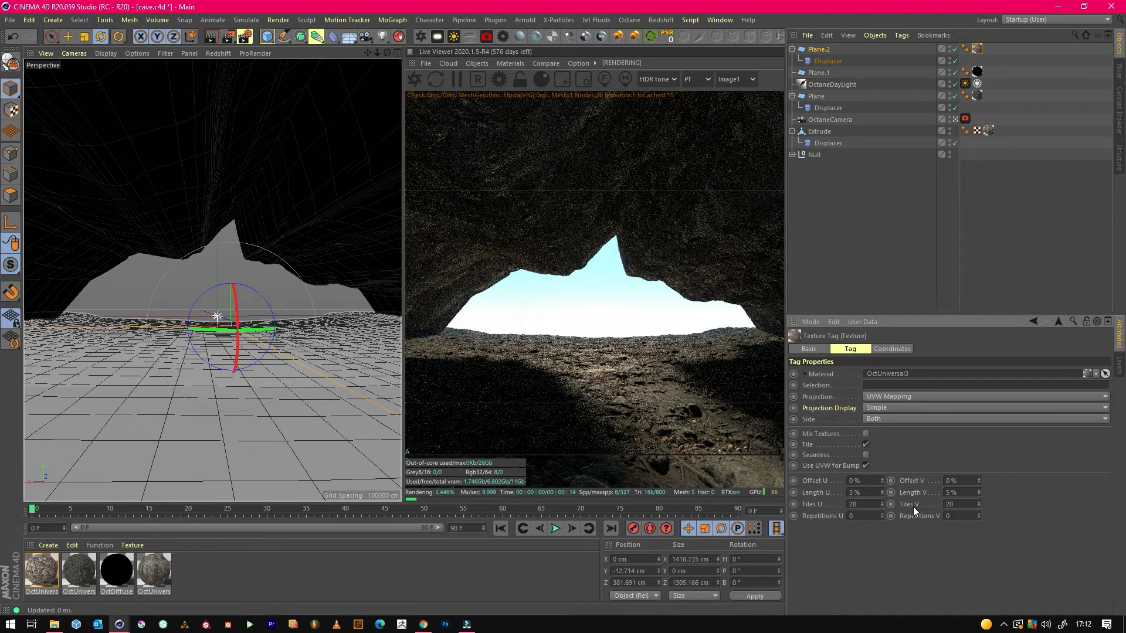
Reduce the duplicated plane's pebble texture tiling to 15 in both U and V.
double_click(862, 504)
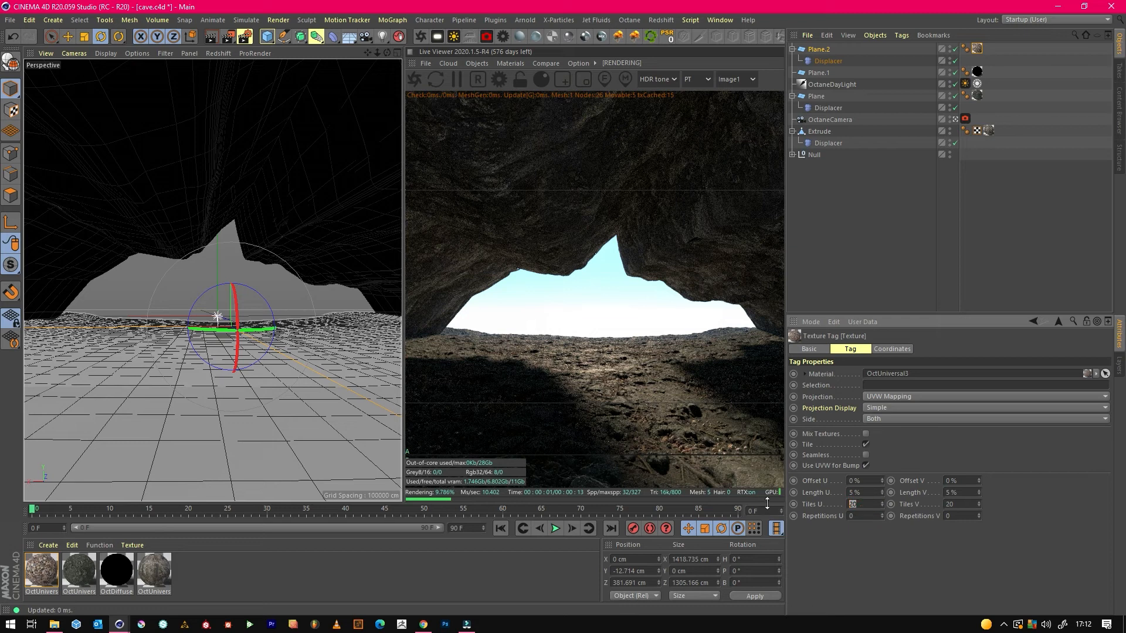
left_click(948, 505)
left_click_drag(966, 506, 909, 510)
type("15")
key("Return")
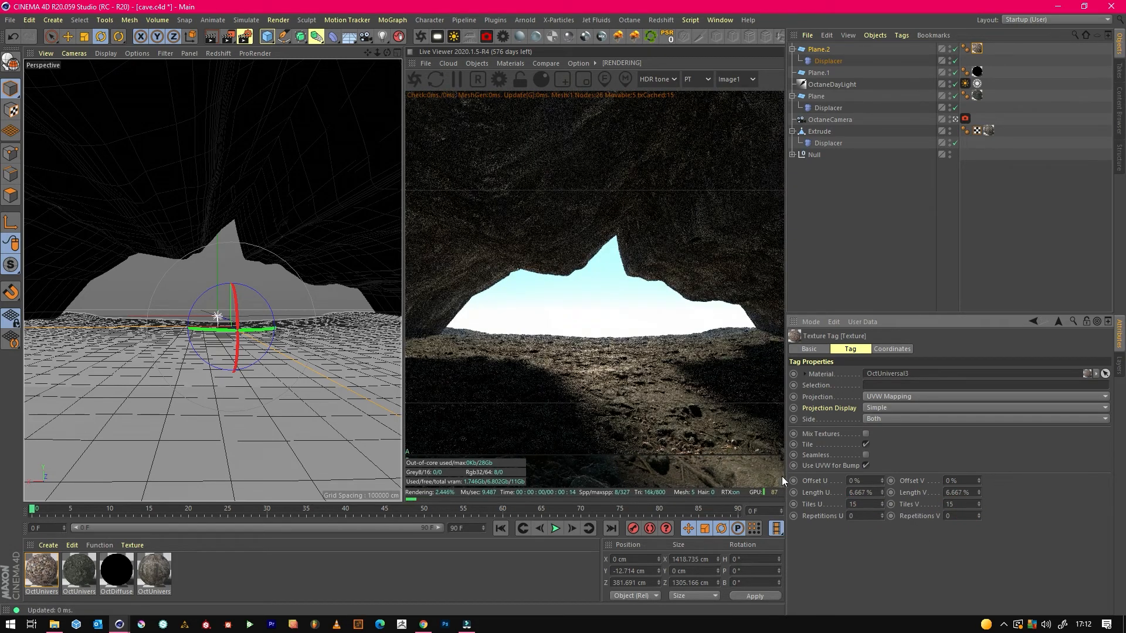
left_click(655, 460)
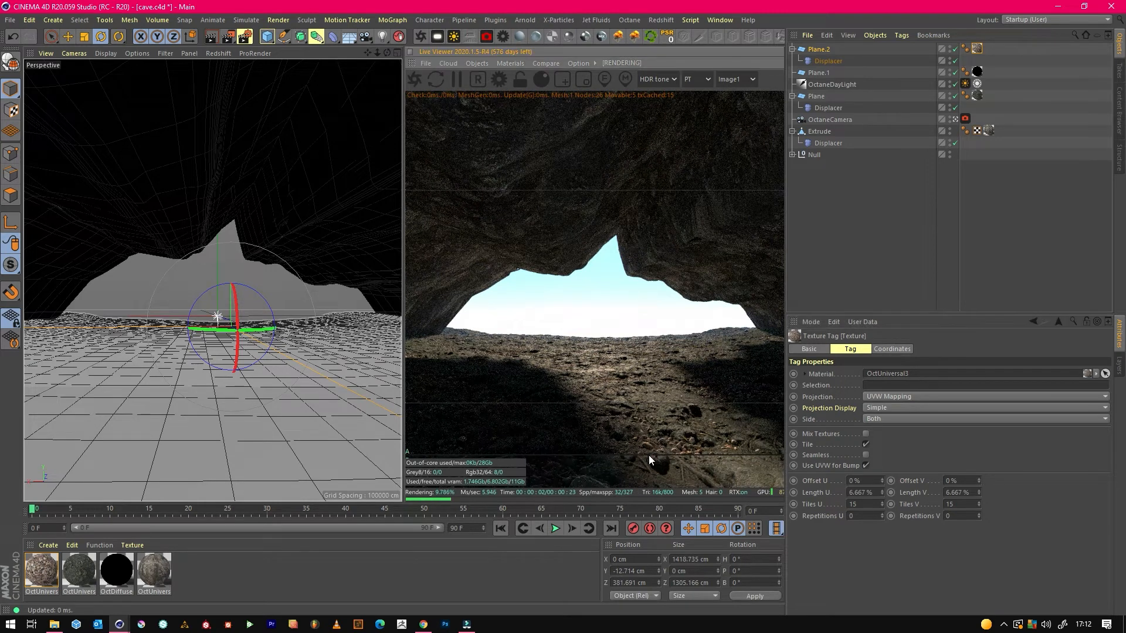
mouse_move(651, 502)
left_mouse_down()
mouse_move(616, 319)
mouse_move(651, 502)
left_mouse_up()
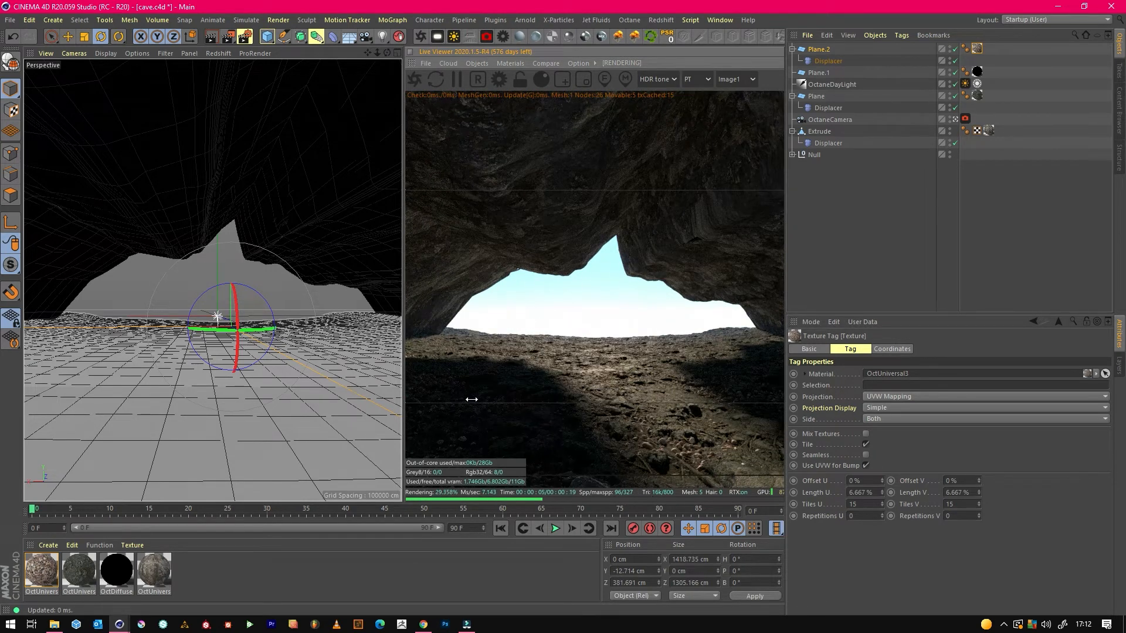
Adjust the height of the duplicated plane's Displacer to 21.706 cm so pebbles mix with the ground.
left_click(68, 37)
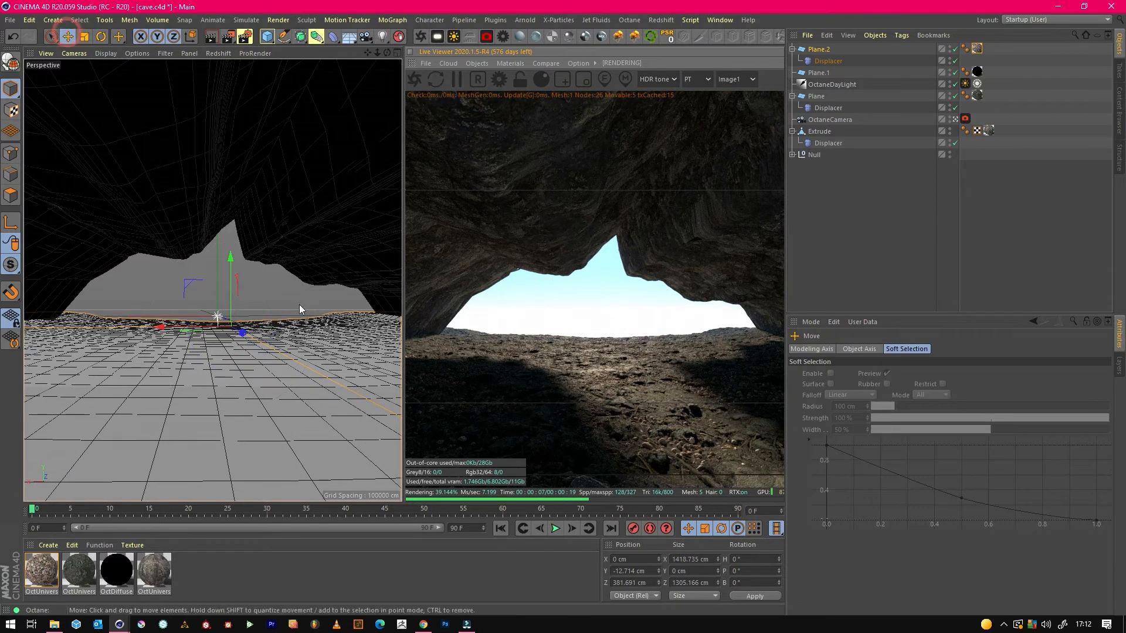
left_click(830, 51)
left_click(833, 61)
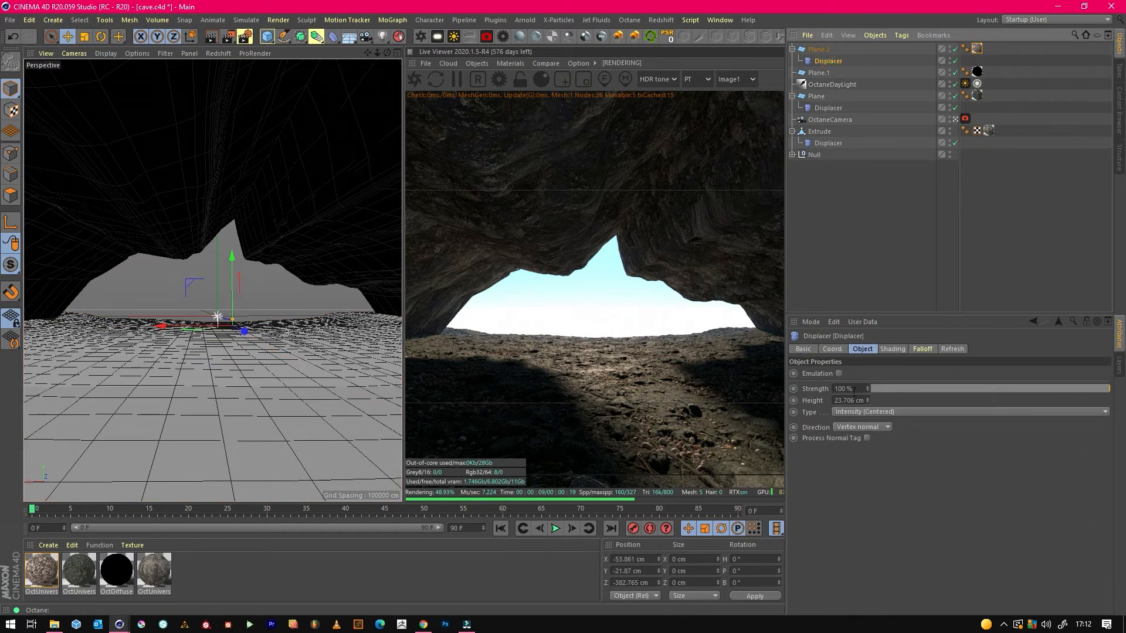
left_click(868, 404)
left_click(868, 404)
left_click(867, 404)
left_click(868, 404)
left_click(868, 404)
left_click(867, 404)
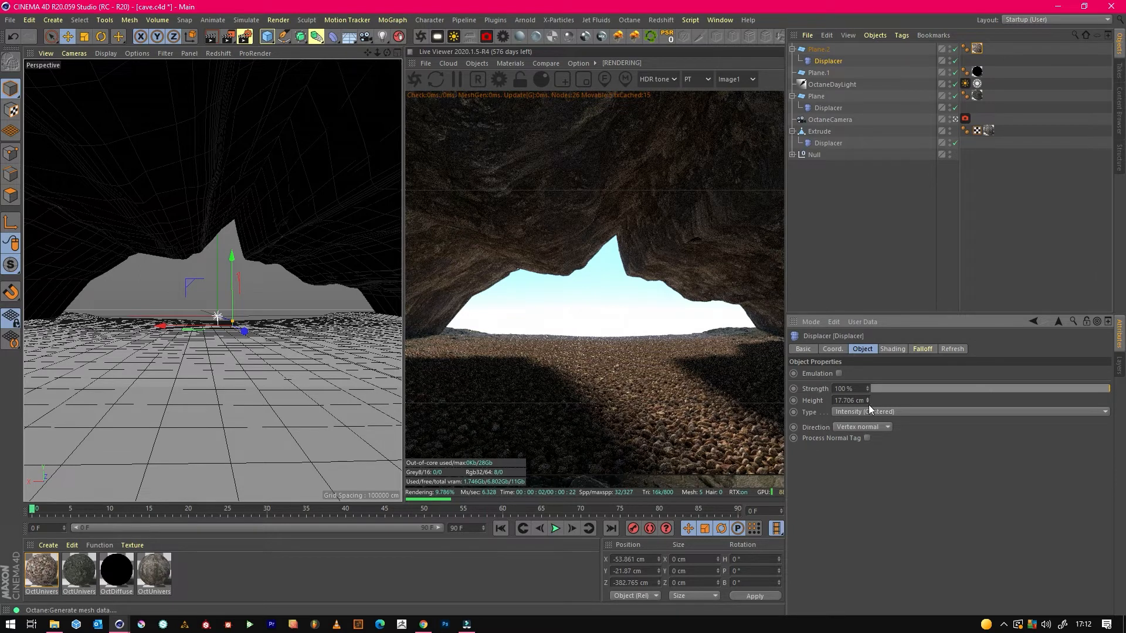
left_click(868, 399)
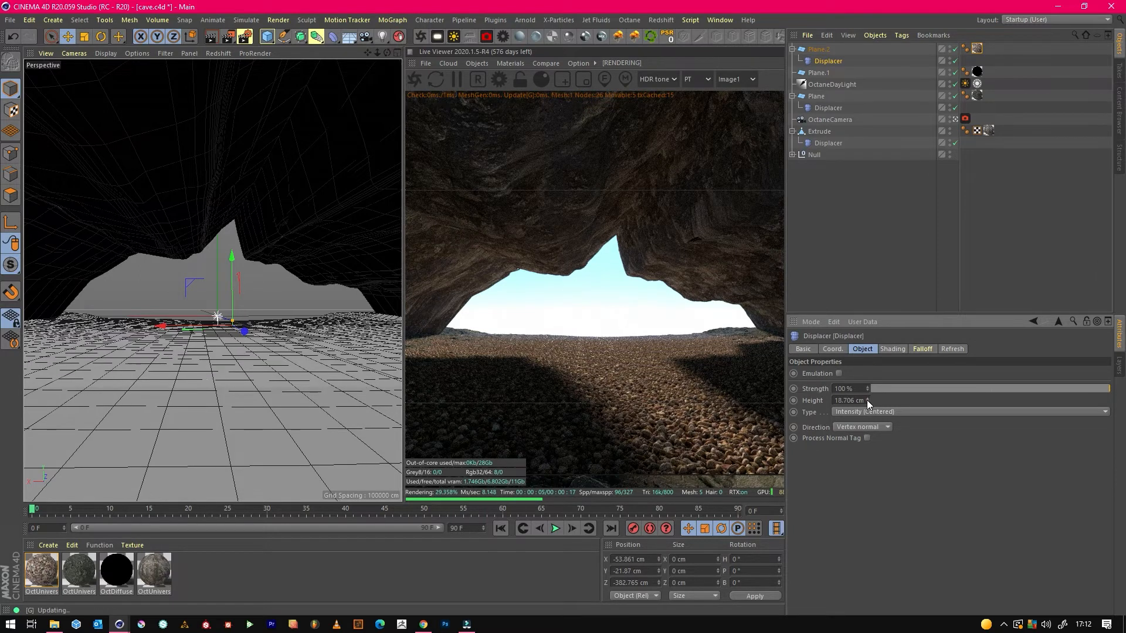
left_click(867, 399)
left_click(868, 398)
left_click(867, 399)
left_click(867, 399)
left_click(867, 399)
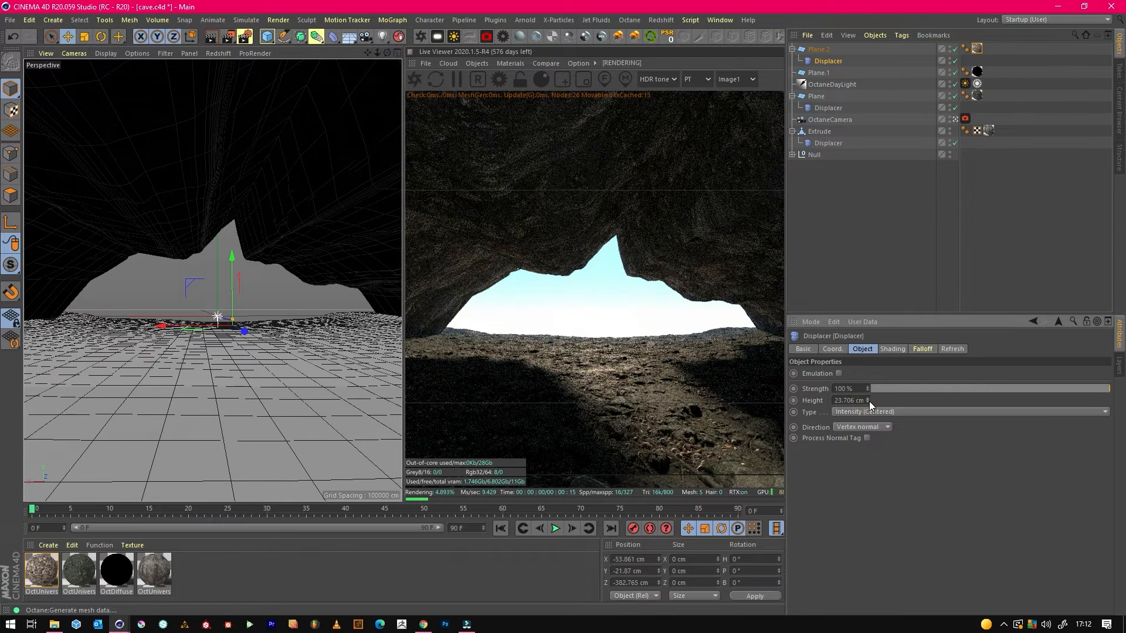
left_click(867, 403)
left_click(867, 403)
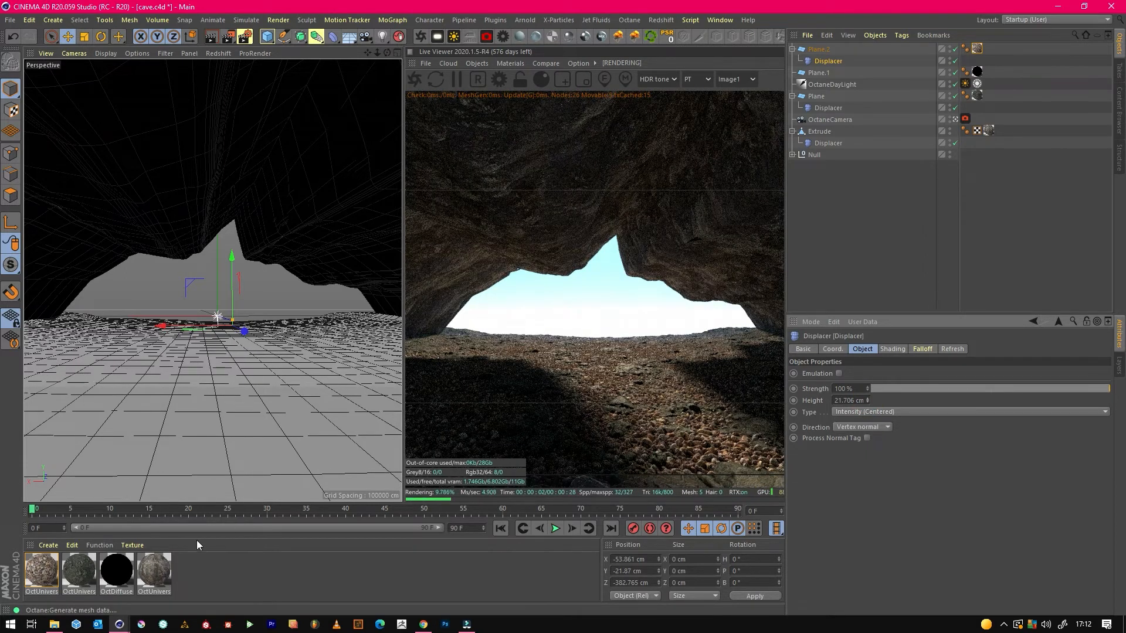
Open the pebble material's node graph and insert a ColorCorrection node between its colour image and Albedo.
double_click(41, 570)
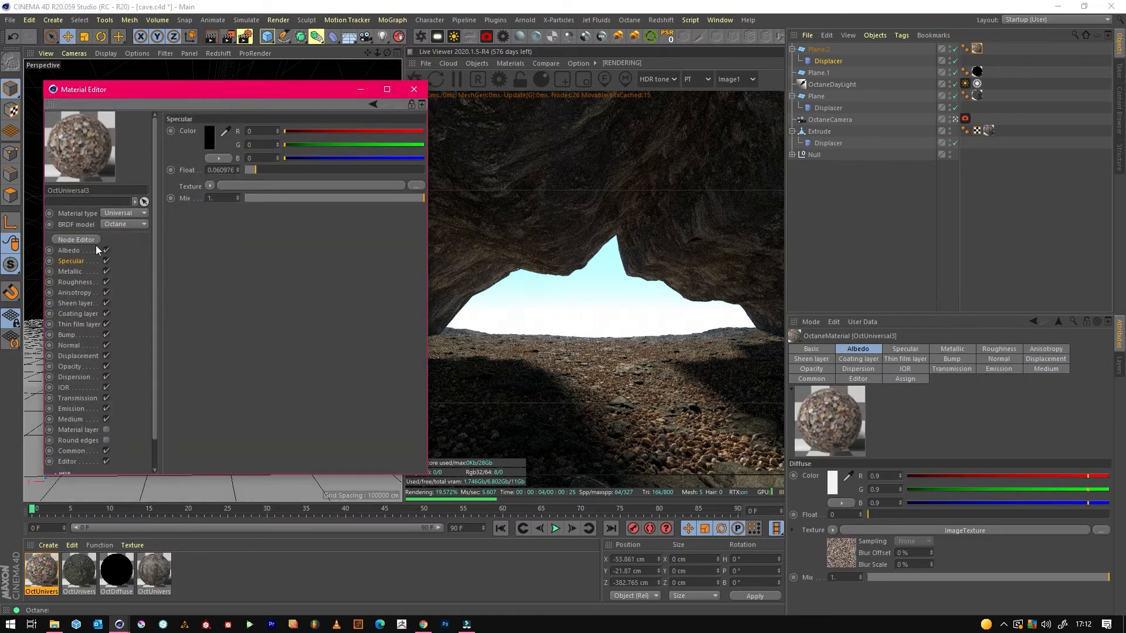
left_click(75, 239)
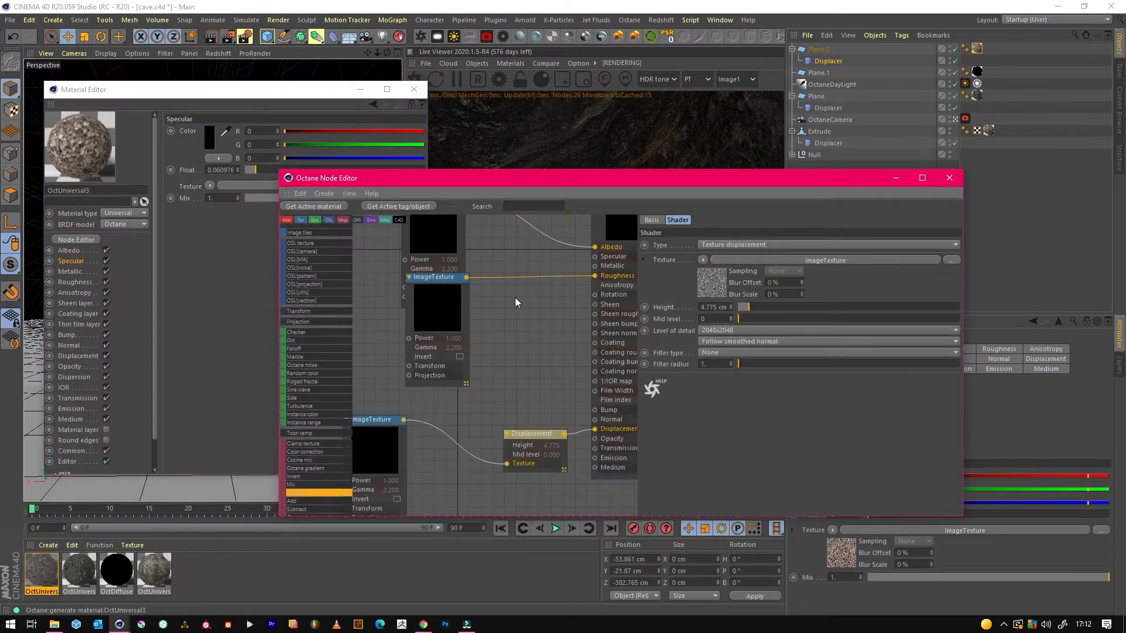
left_click_drag(482, 343, 417, 285)
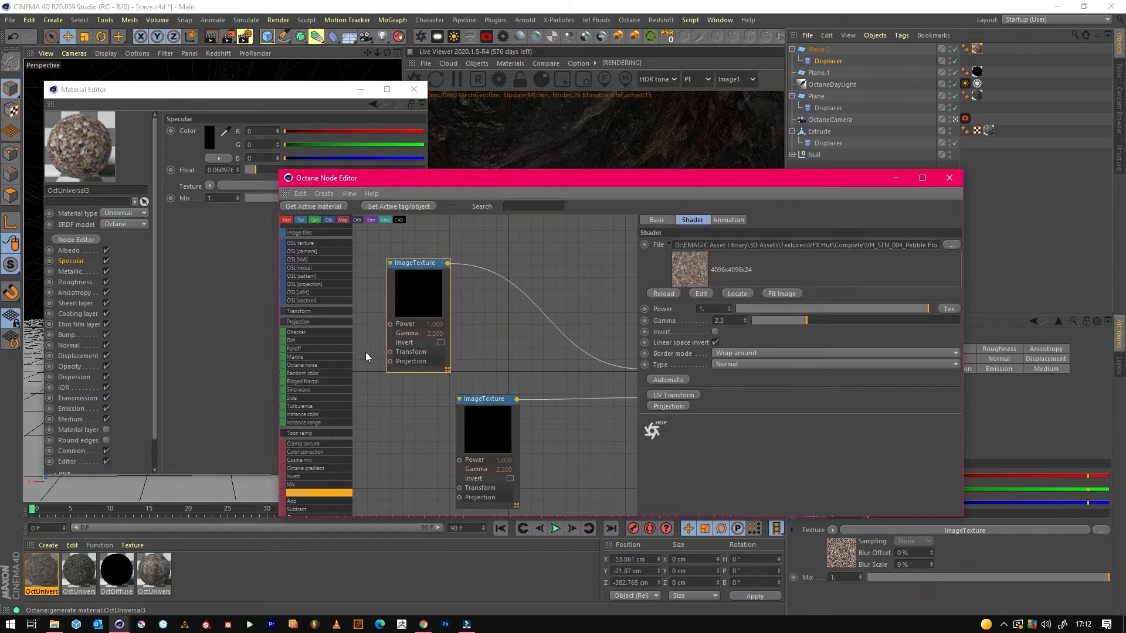
left_click_drag(320, 451, 530, 296)
Set the pebble ColorCorrection node's Hue to about 0.051, Saturation to about 0.814 and Gamma to about 1.04.
left_click_drag(620, 181, 678, 128)
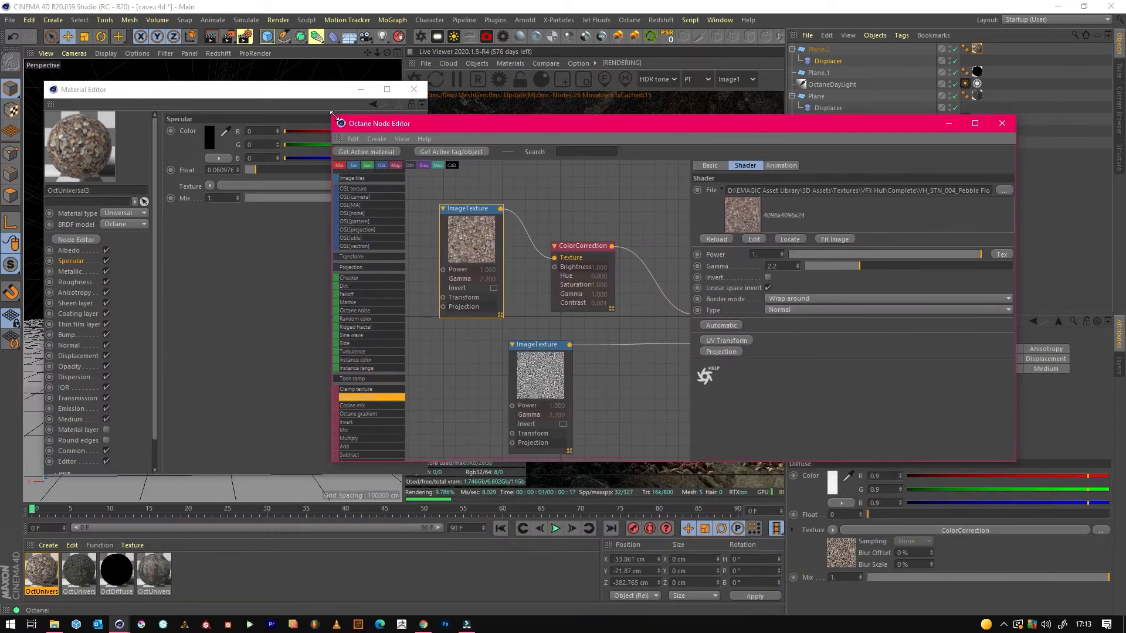
left_click_drag(333, 115, 512, 80)
left_click_drag(689, 71, 212, 147)
left_click_drag(286, 267, 254, 255)
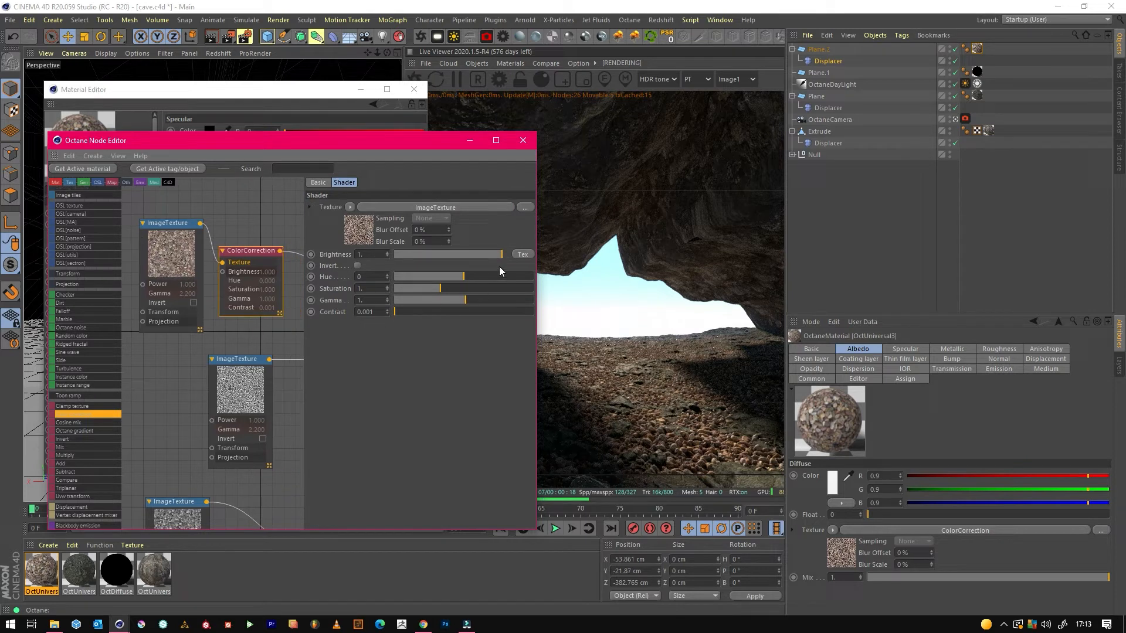
left_click_drag(463, 276, 466, 276)
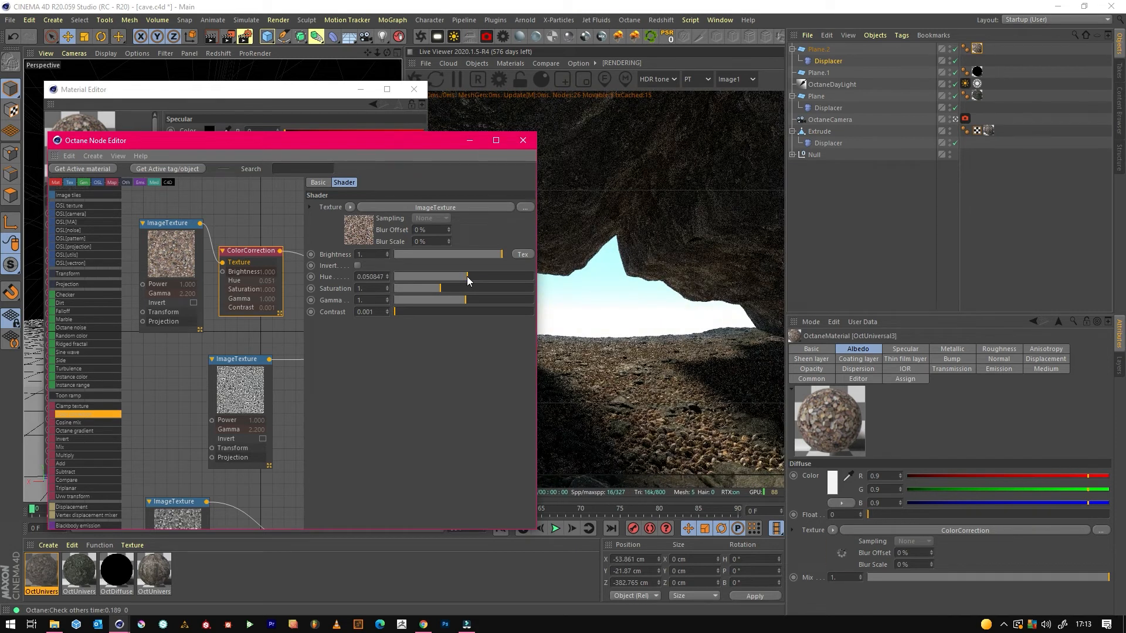
mouse_move(441, 287)
left_mouse_down()
mouse_move(457, 302)
mouse_move(446, 303)
mouse_move(472, 298)
mouse_move(431, 290)
left_mouse_up()
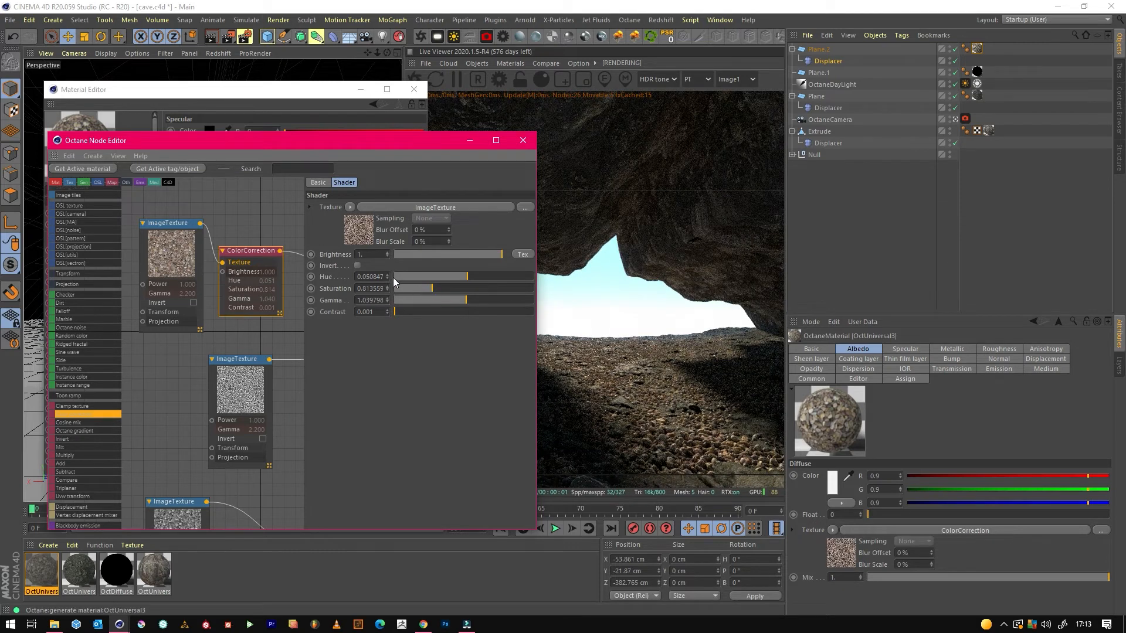
left_click(522, 140)
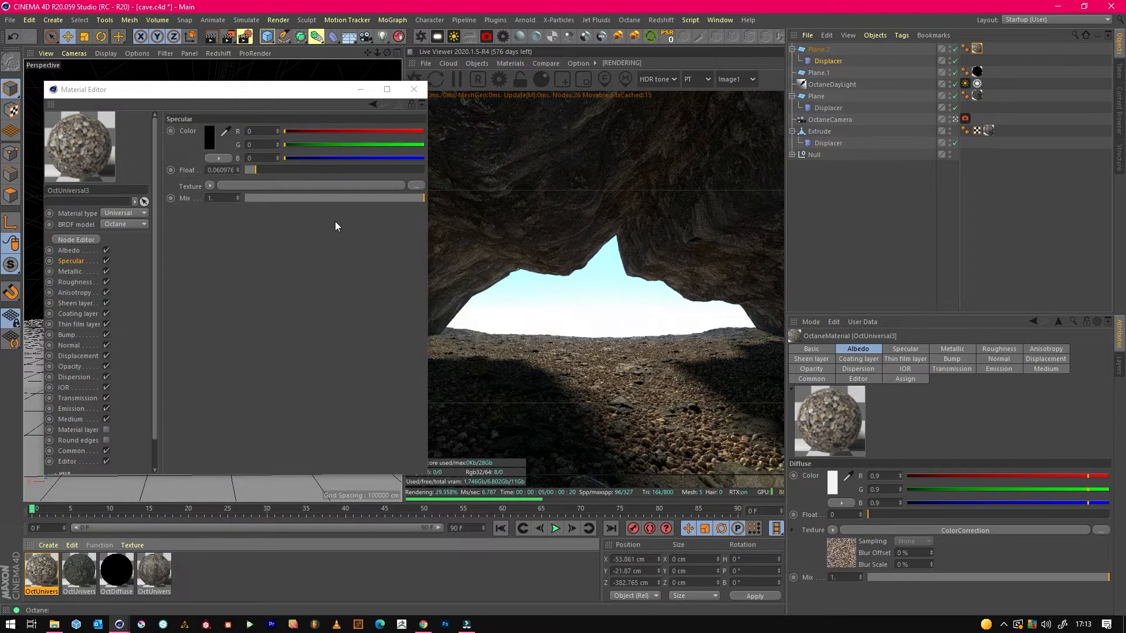
left_click(361, 90)
Set the Displacement height of the cave wall material to about 38.6 cm.
left_click(155, 571)
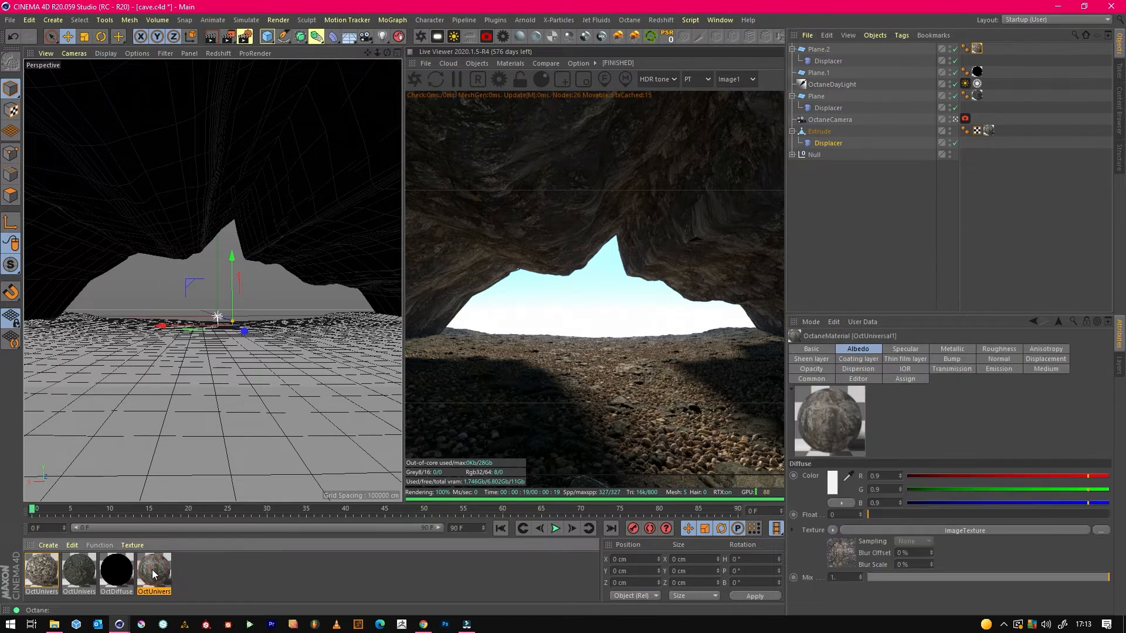
double_click(154, 573)
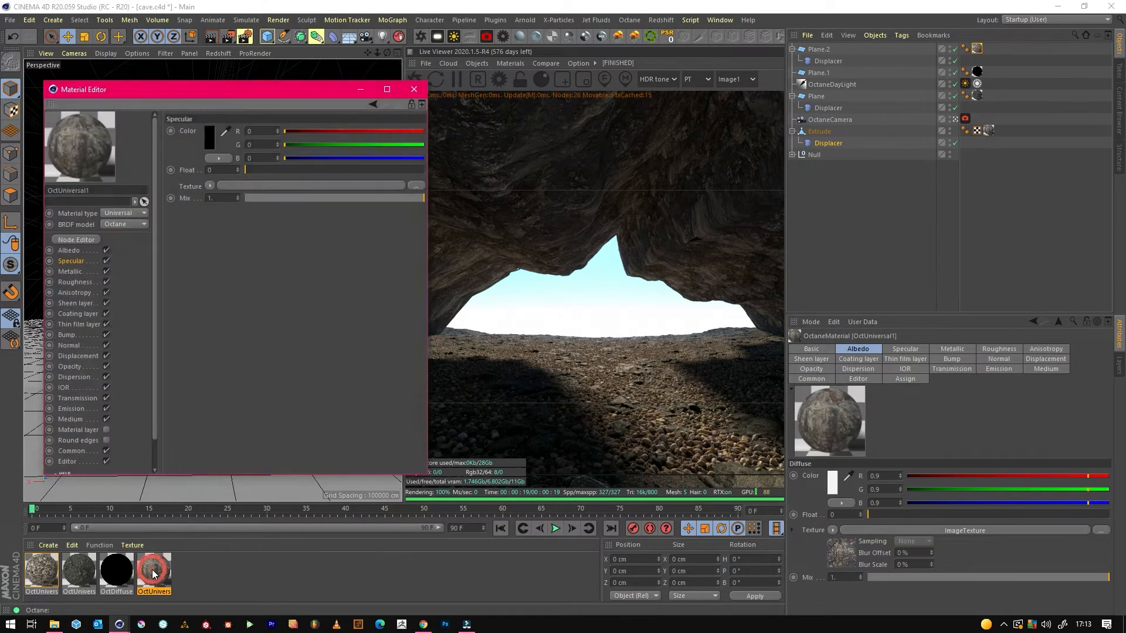
left_click(90, 357)
left_click(287, 130)
left_click_drag(283, 200, 325, 206)
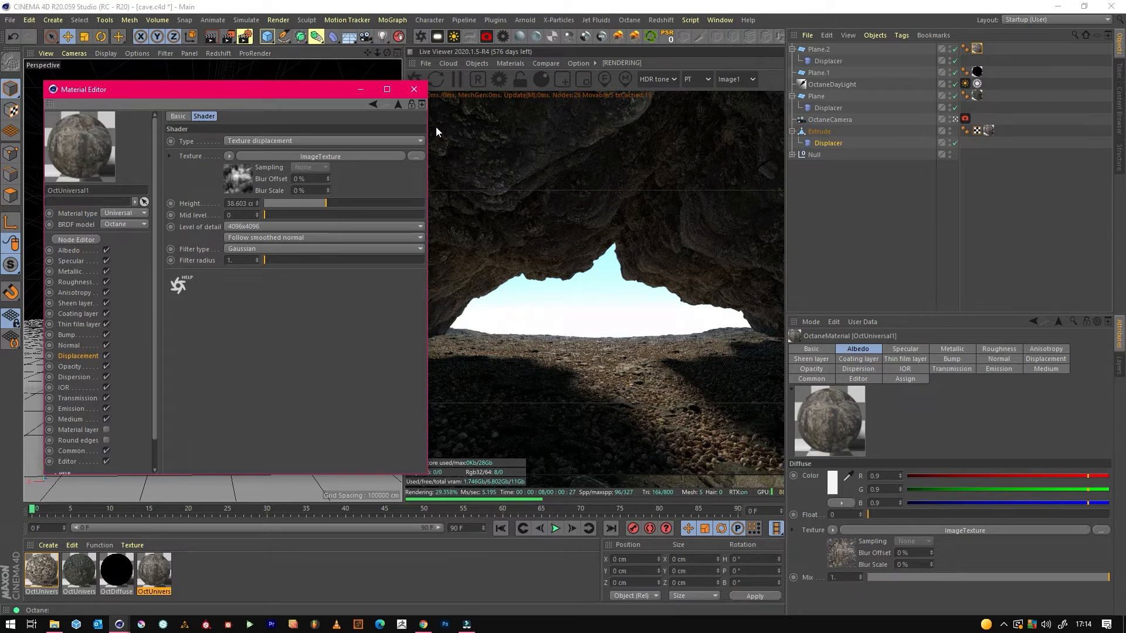
left_click(361, 89)
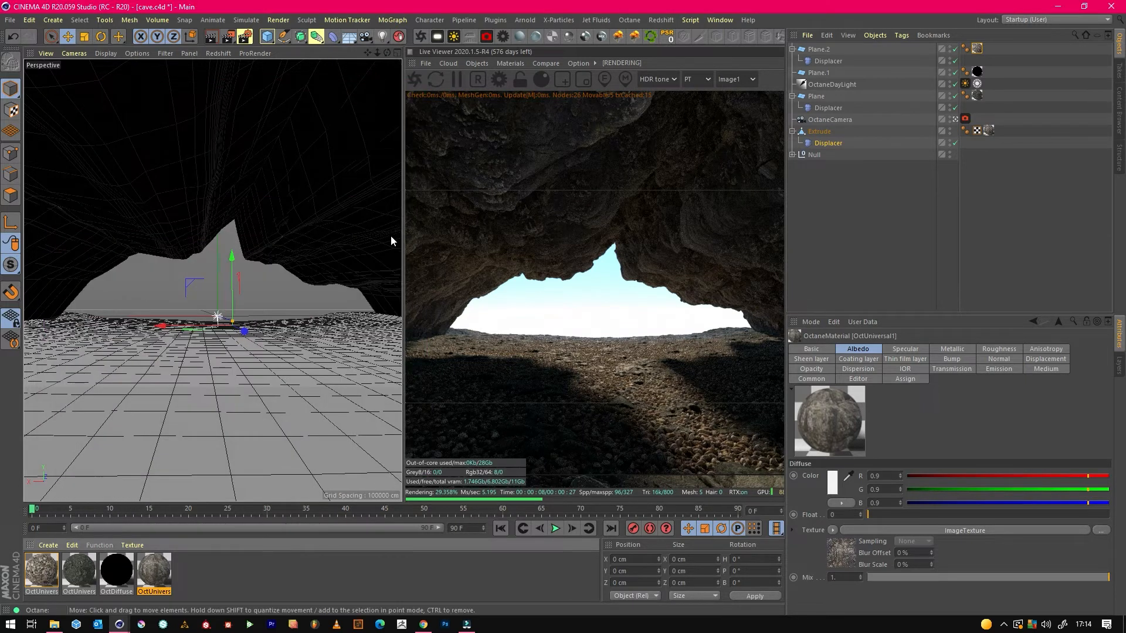
Deselect all objects and save the cave scene.
left_click(893, 254)
left_click(10, 19)
left_click(47, 112)
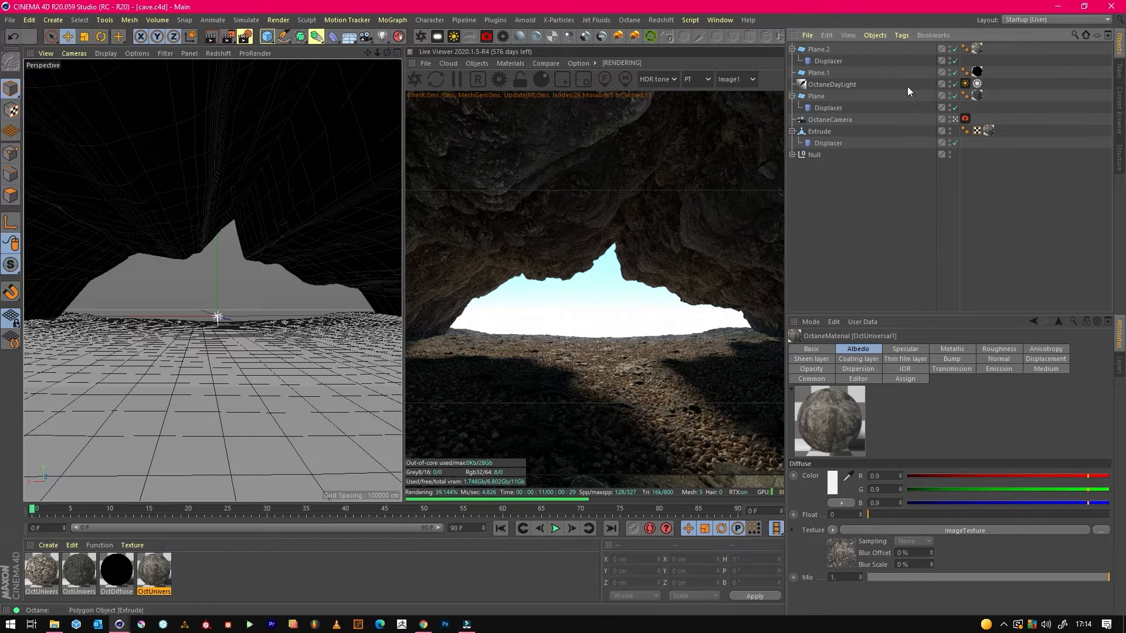
Enable the Camera Imager on the Octane camera tag, with Exposure at about 0.829 and Highlight compression at 1.
left_click(965, 118)
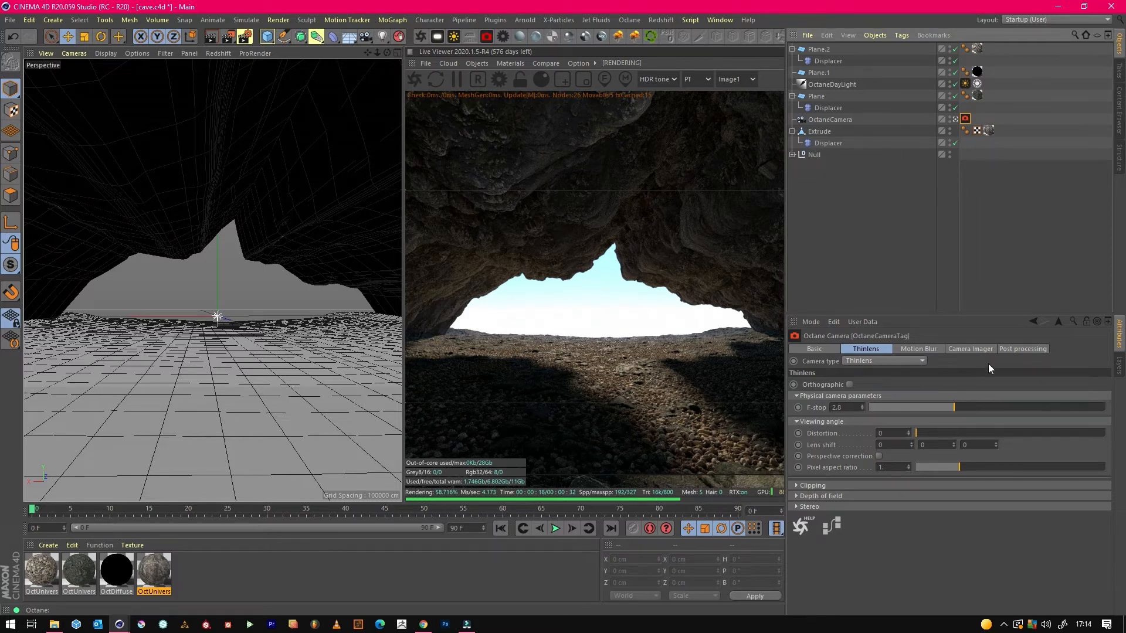
left_click(972, 350)
left_click(875, 385)
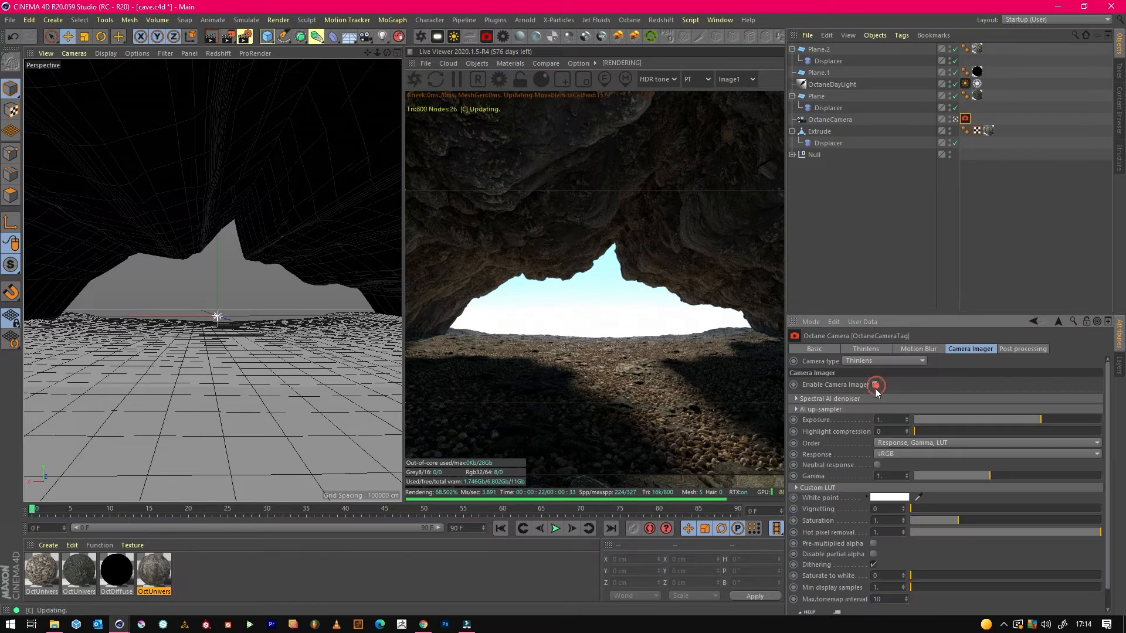
left_click_drag(926, 431, 1036, 417)
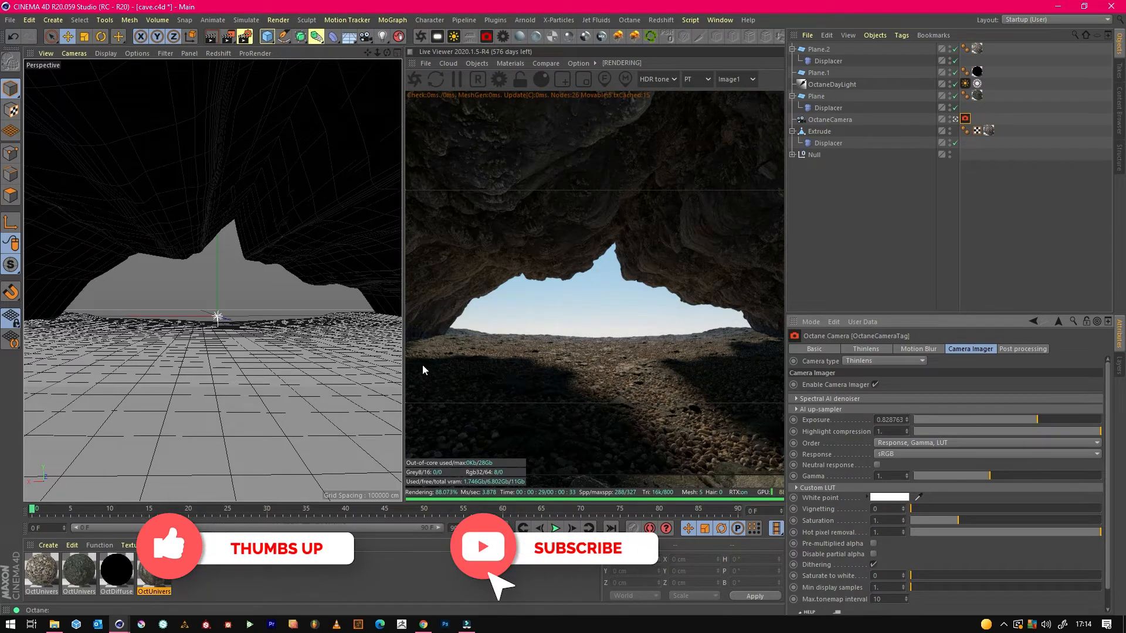
Set the Octane camera's Vignetting to about 0.506 and adjust its Hot pixel removal.
left_click_drag(919, 509, 1007, 498)
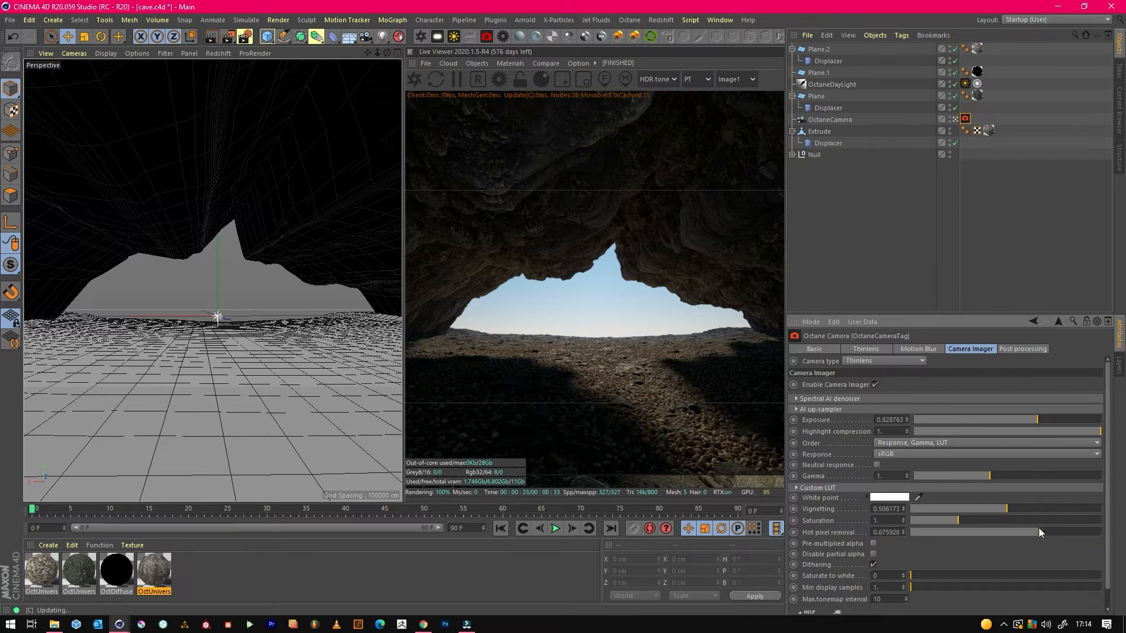
left_click_drag(1044, 531, 1047, 531)
key("BackSpace")
key("Return")
left_click(932, 551)
left_click(869, 246)
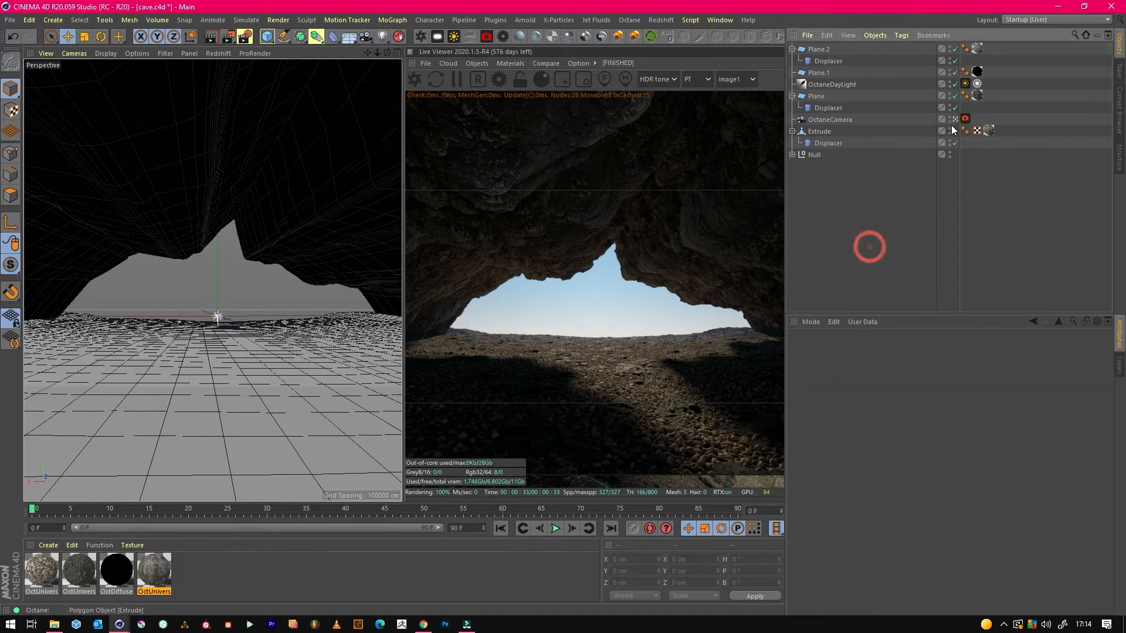
Outside the camera view, rotate the black plane behind the cave to about -82.6° pitch and move it to about Y 188.8 cm, Z 955.1 cm.
left_click(955, 119)
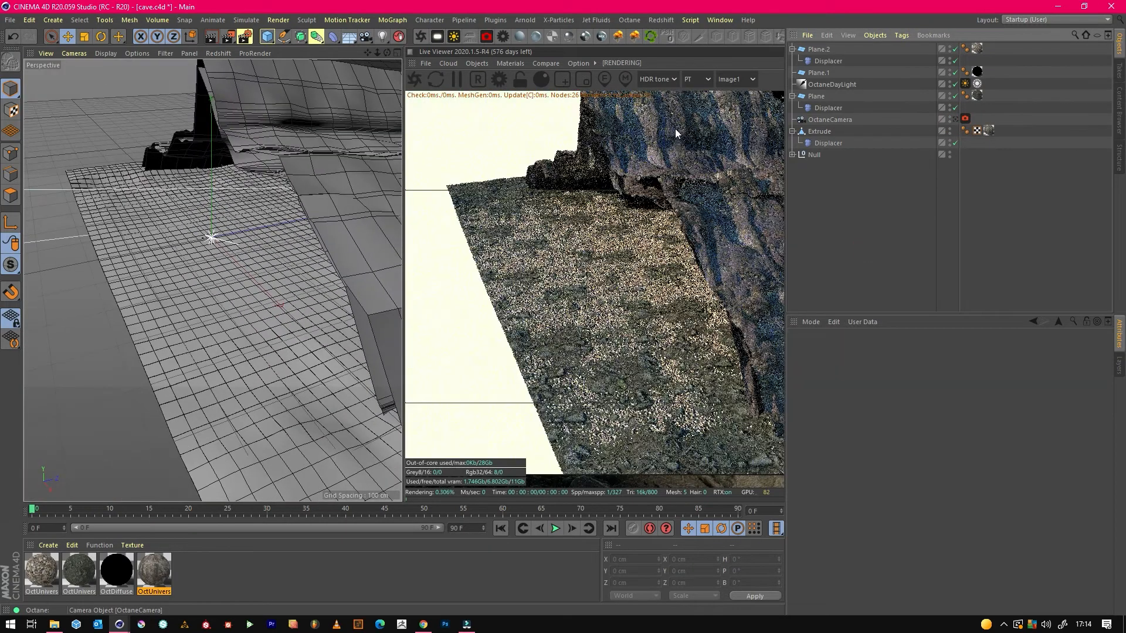
left_click_drag(367, 53, 213, 281)
mouse_move(212, 281)
middle_mouse_down("alt")
mouse_move(73, 188)
mouse_move(212, 281)
middle_mouse_up("alt")
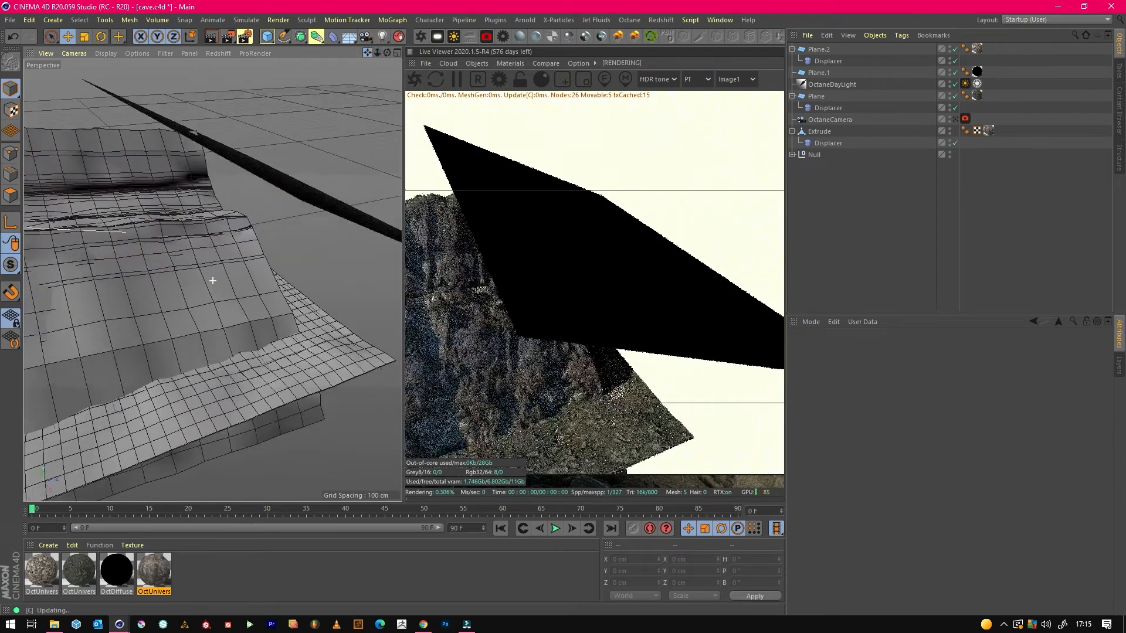
left_click_drag(212, 281, 316, 166)
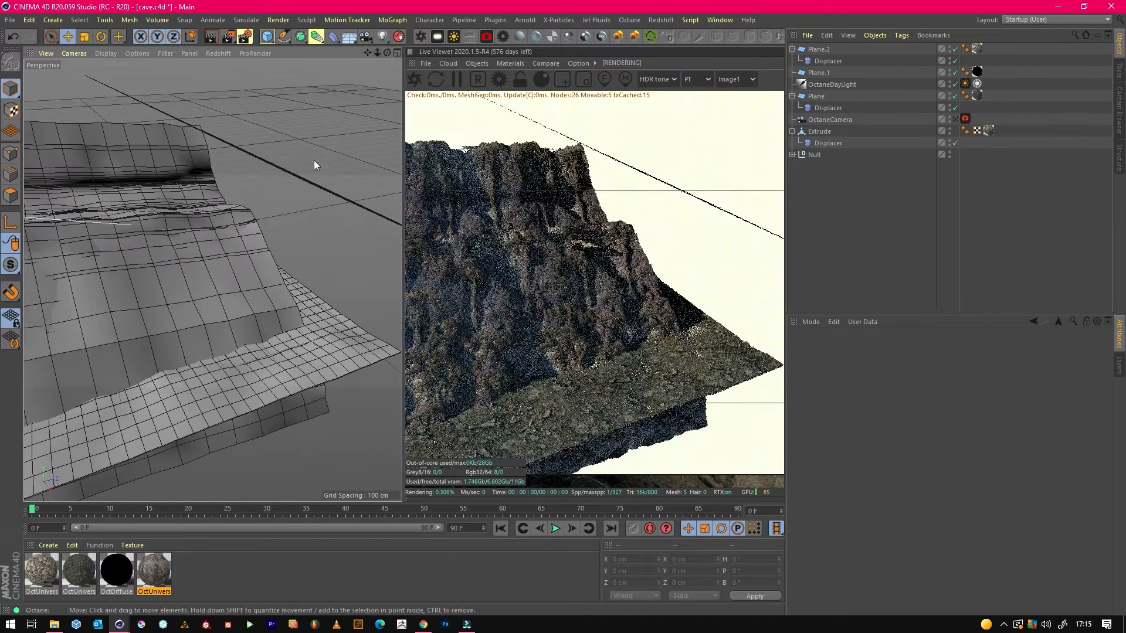
left_click(828, 120)
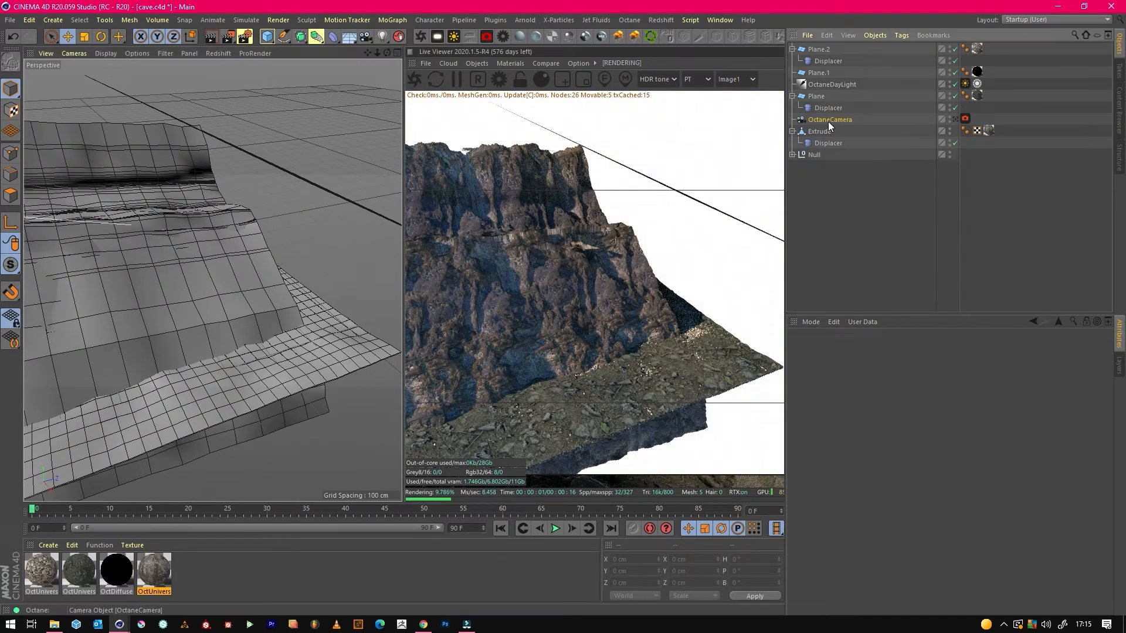
left_click(320, 188)
left_click_drag(387, 52, 213, 280)
key("r")
mouse_move(362, 178)
left_mouse_down()
mouse_move(355, 193)
mouse_move(355, 178)
left_mouse_up()
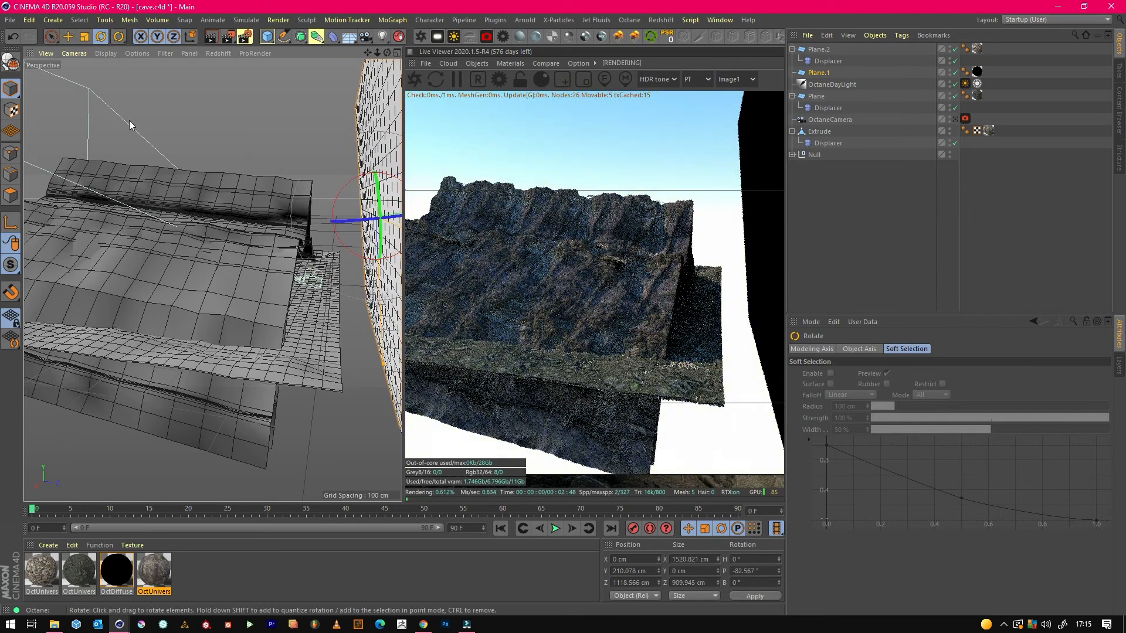
left_click(68, 37)
left_click_drag(394, 215, 321, 224)
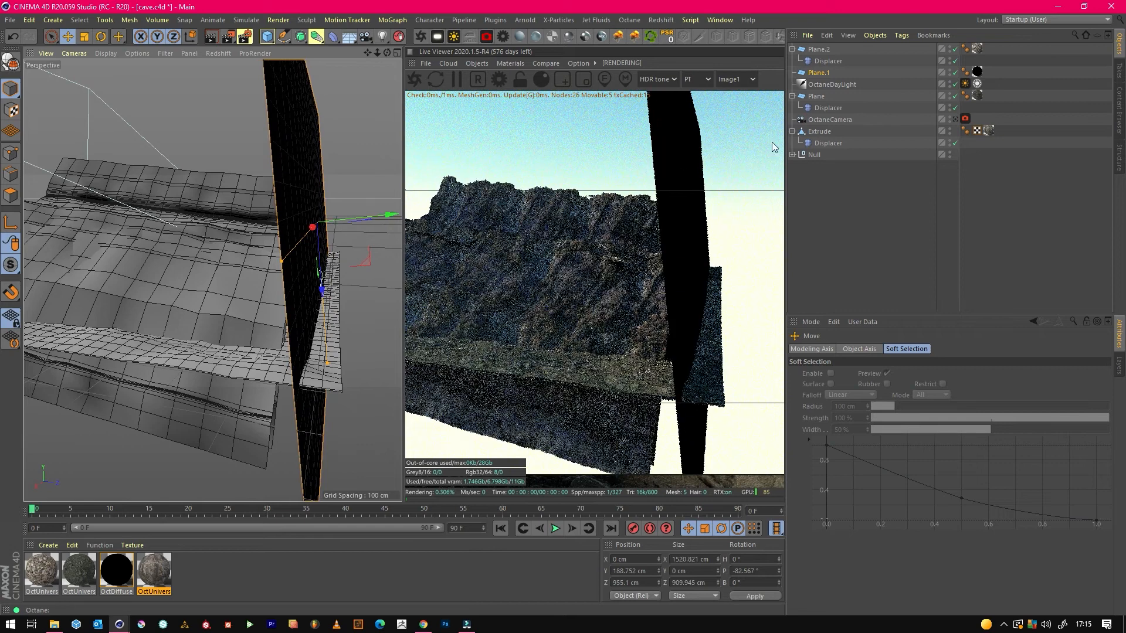
Look through OctaneCamera again with nothing selected and save the cave scene.
left_click(956, 121)
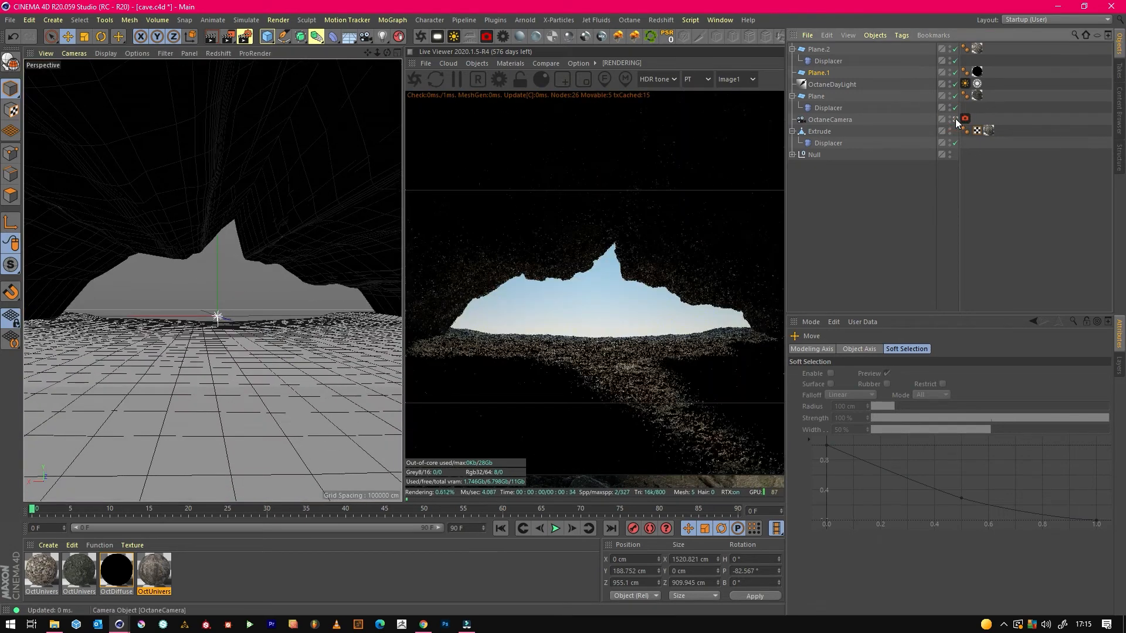
left_click(850, 263)
key("ctrl+s")
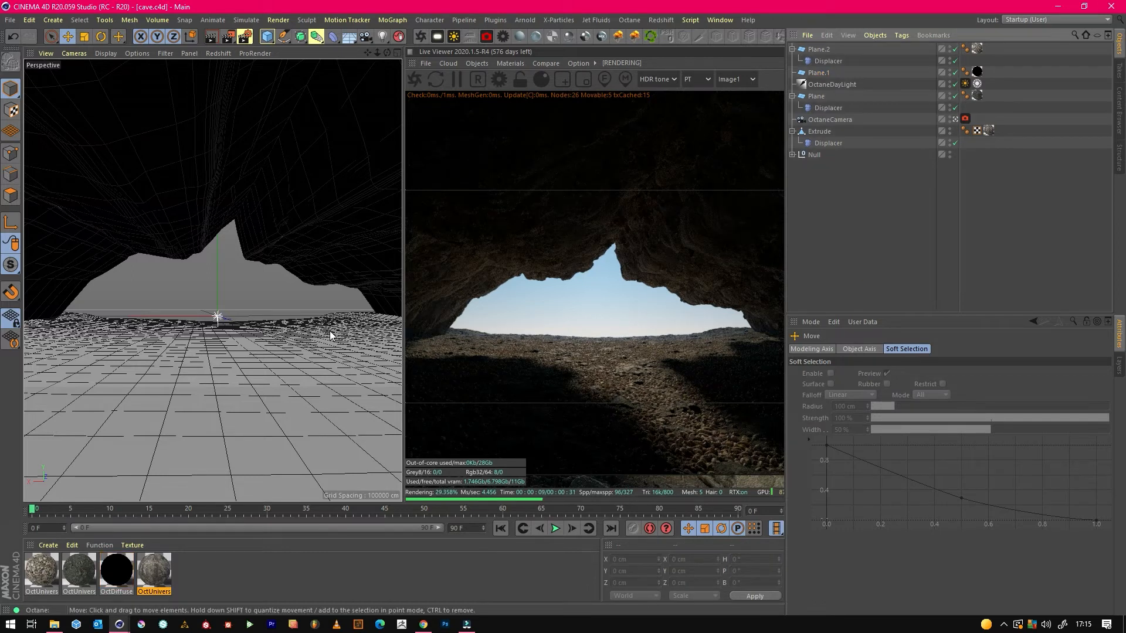
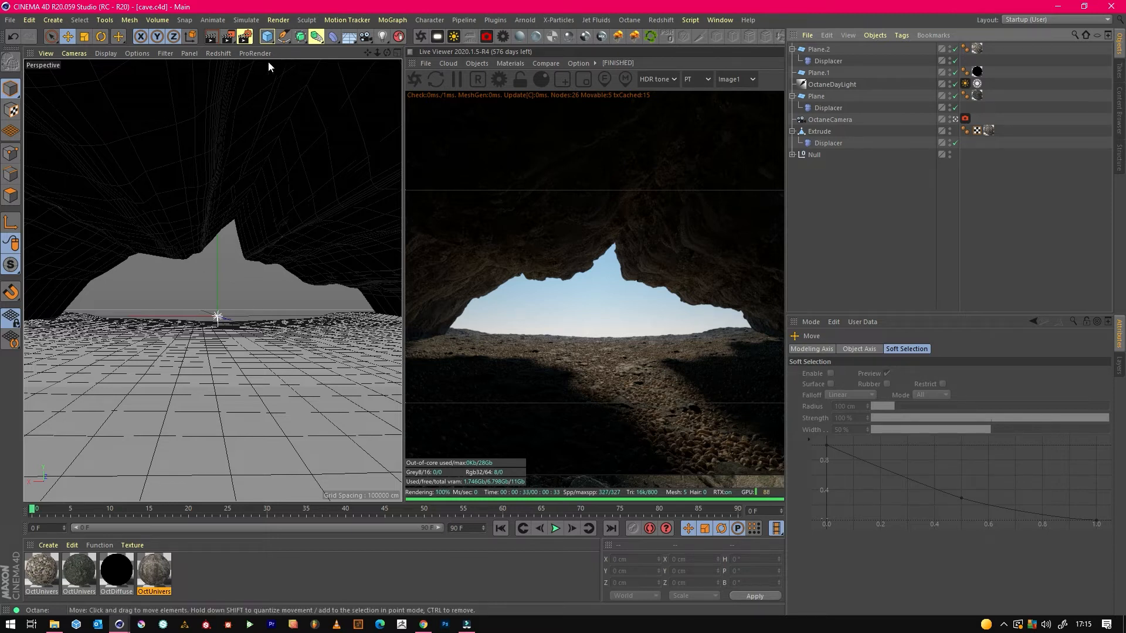
Add a Landscape object and scale it uniformly to about 2884 × 481 × 2884 cm.
left_click(269, 38)
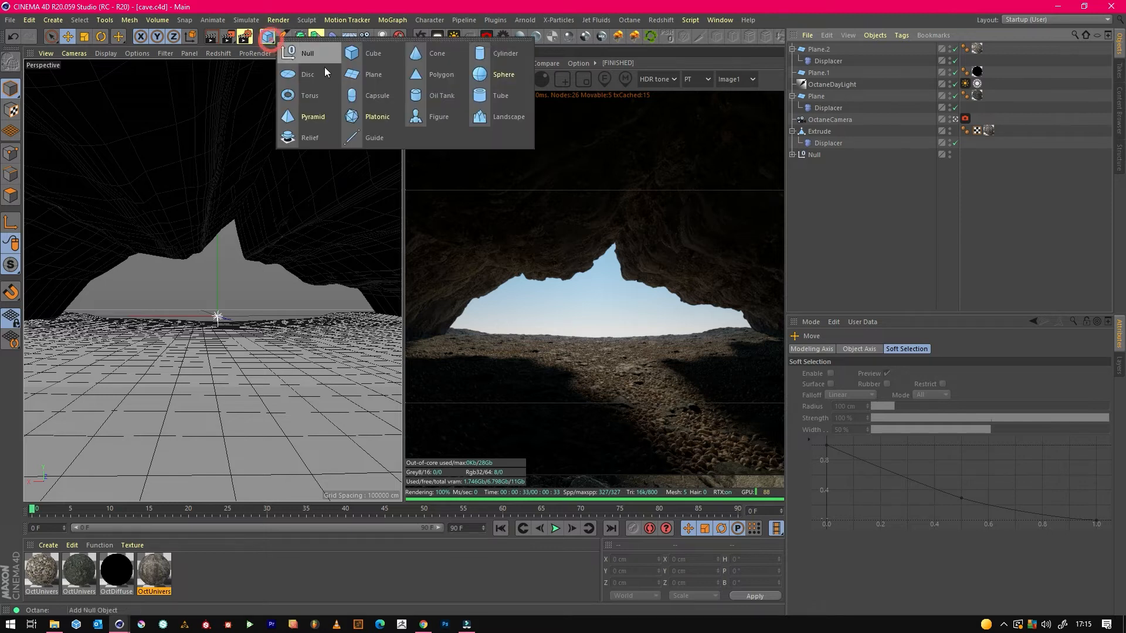
left_click(506, 118)
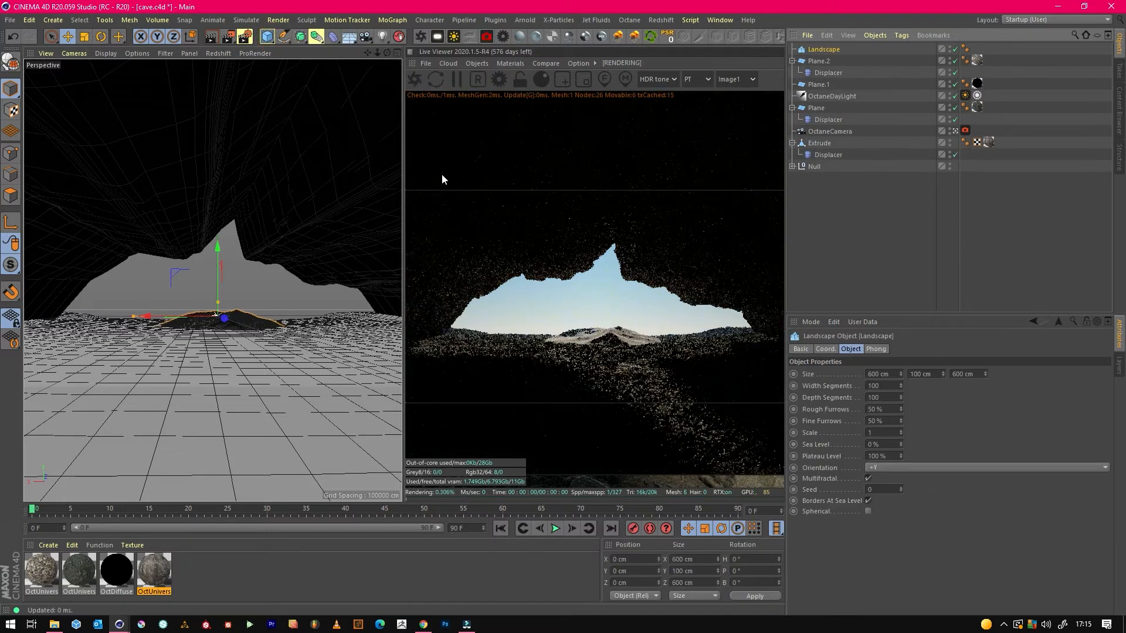
left_click(86, 38)
left_click_drag(141, 182, 361, 182)
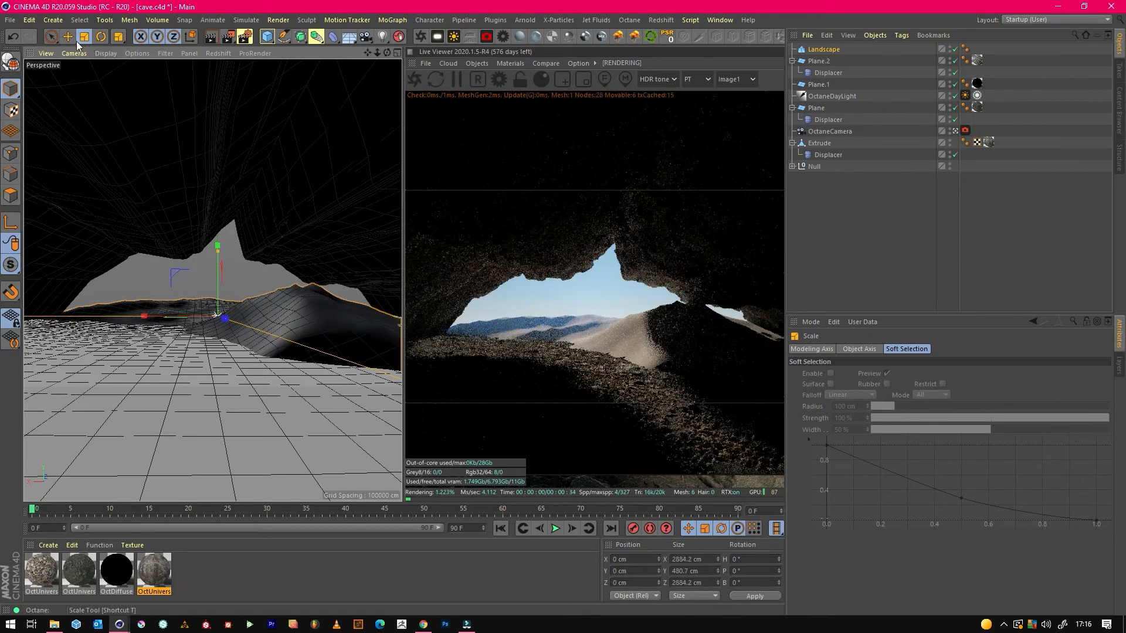
Move the landscape behind the cave opening to about X 429, Y 133, Z -1886 cm, and resize it to about 3812 cm wide and 714 cm high.
key("e")
left_click_drag(226, 319, 206, 240)
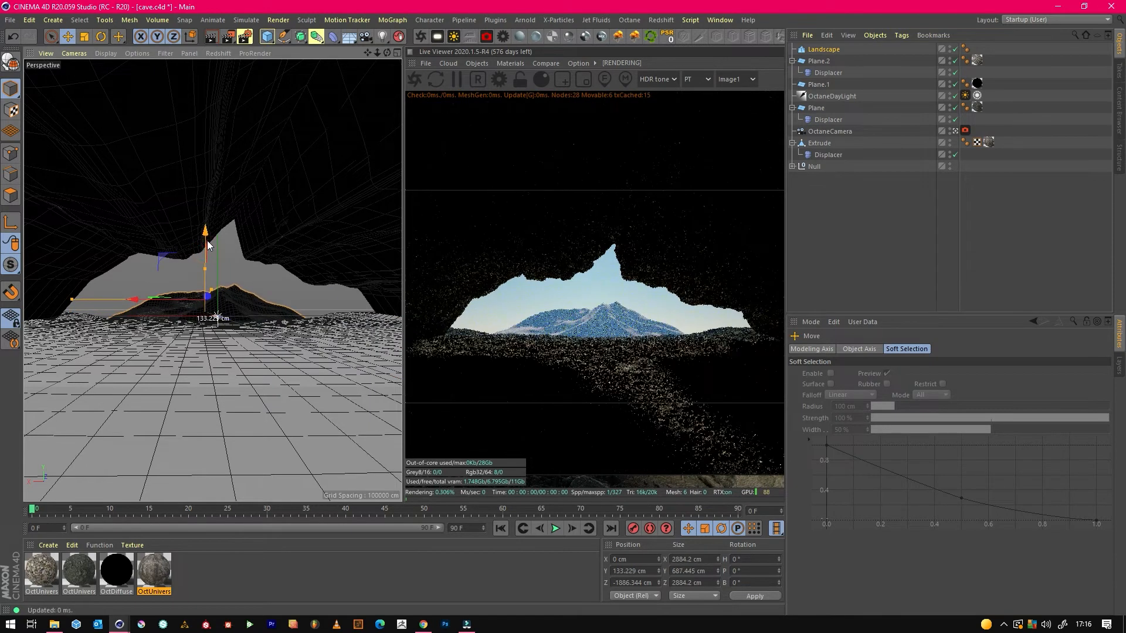
left_click_drag(71, 299, 26, 299)
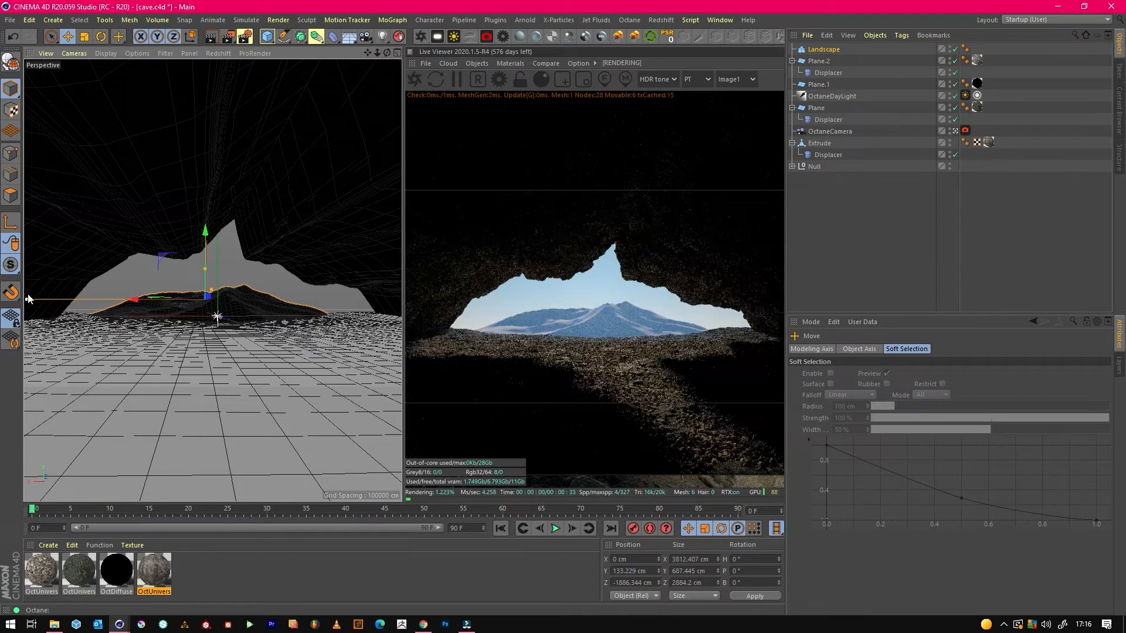
left_click_drag(204, 270, 206, 271)
left_click_drag(158, 300, 118, 298)
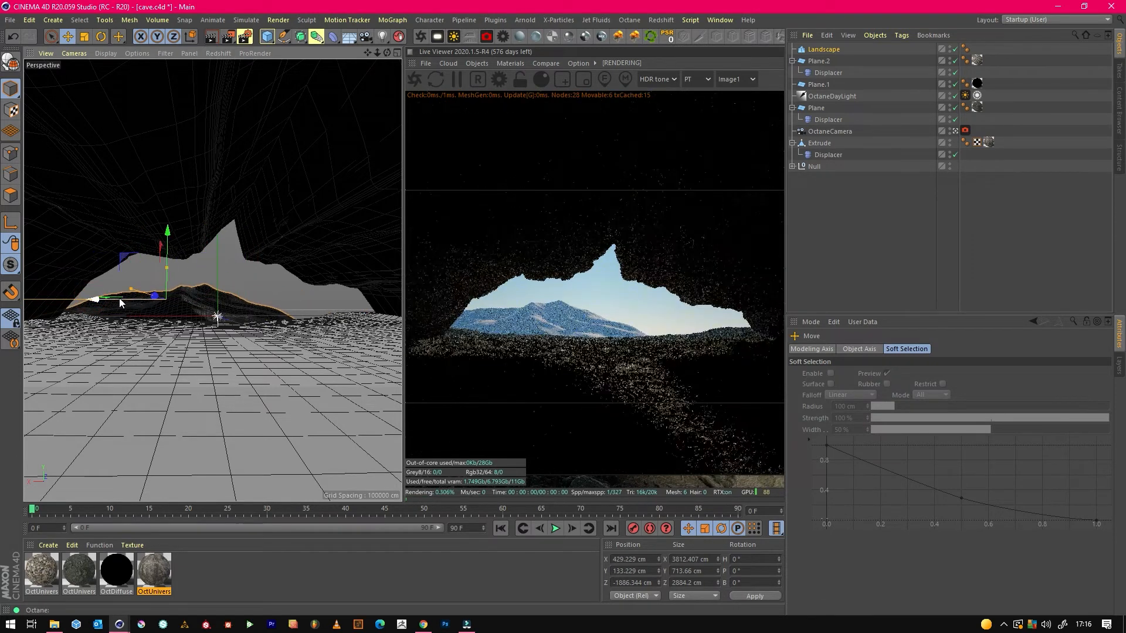
Duplicate the landscape and move the copy sideways to about X -1144 cm, beside the original.
key("ctrl+c")
key("ctrl+v")
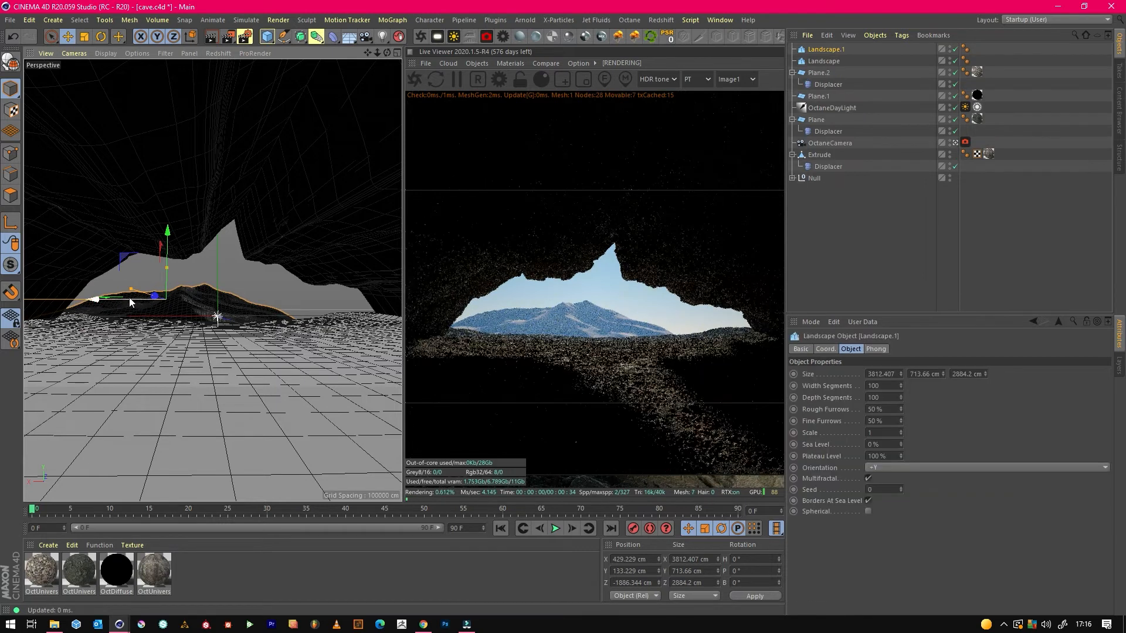
left_click_drag(117, 297, 253, 301)
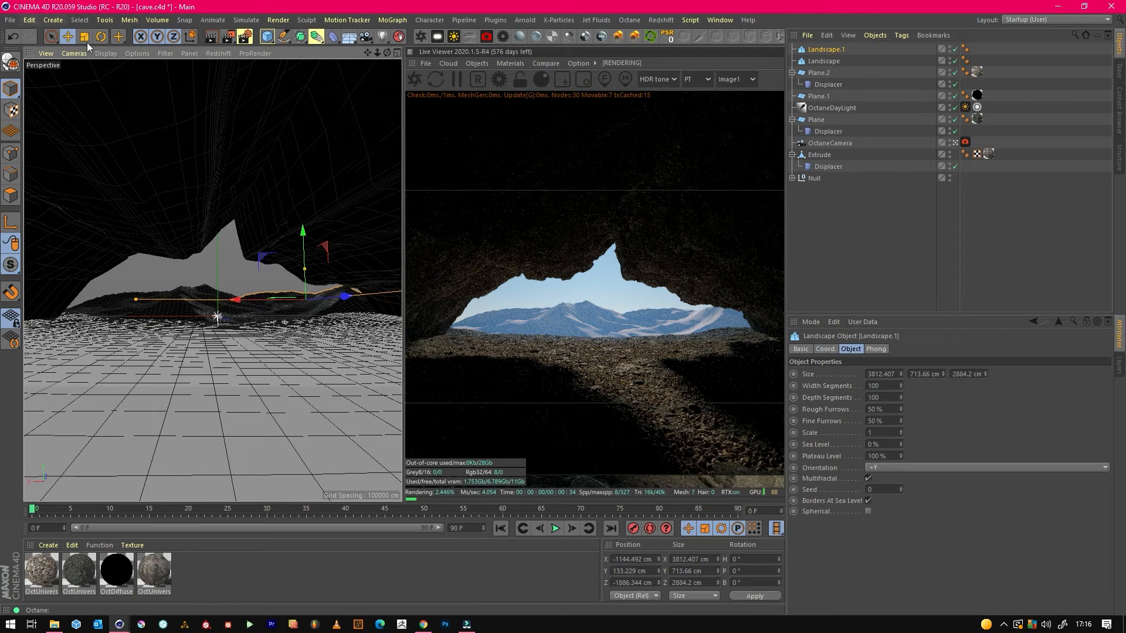
Rotate the copied landscape to a heading of about 70.4° and reduce its height to about 623 cm.
left_click(101, 36)
left_click_drag(306, 303, 394, 318)
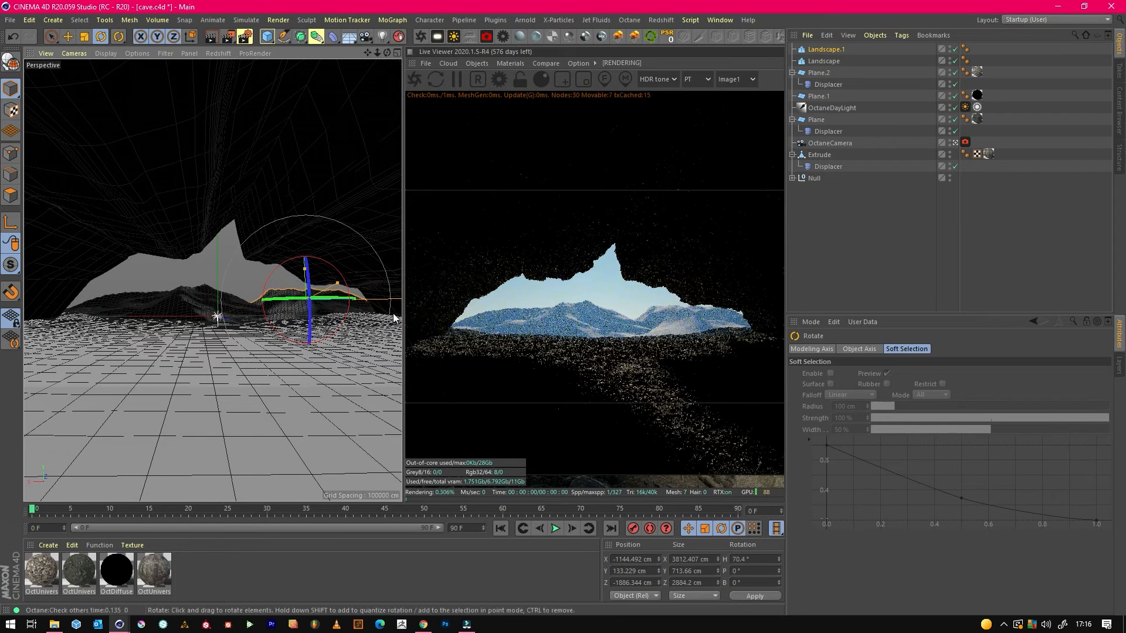
left_click_drag(305, 268, 307, 274)
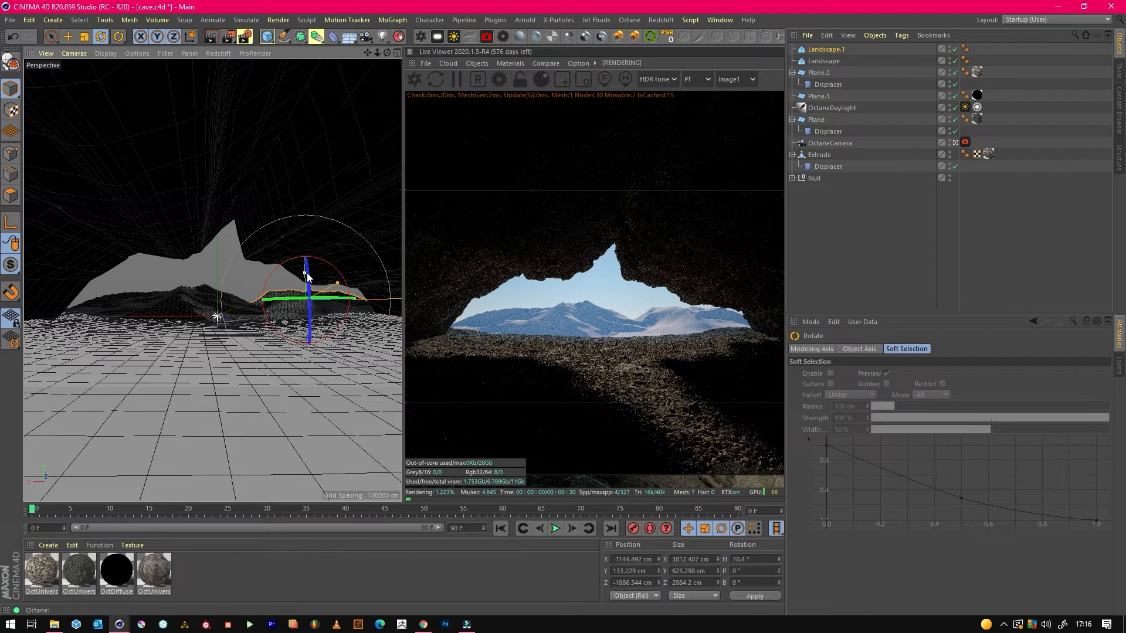
left_click(68, 36)
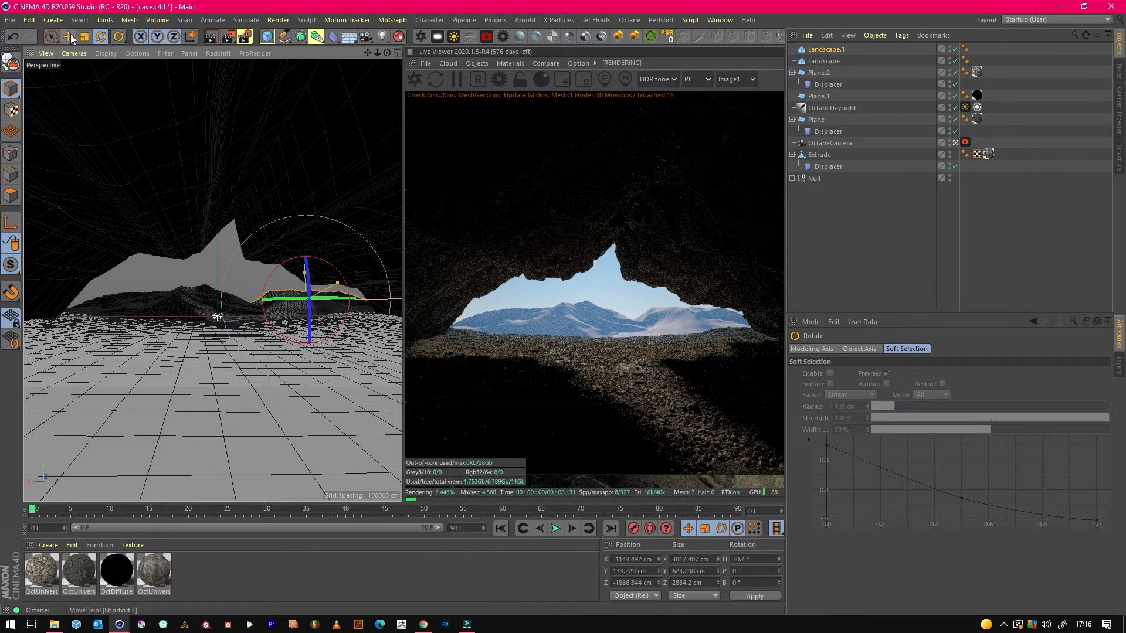
left_click(856, 238)
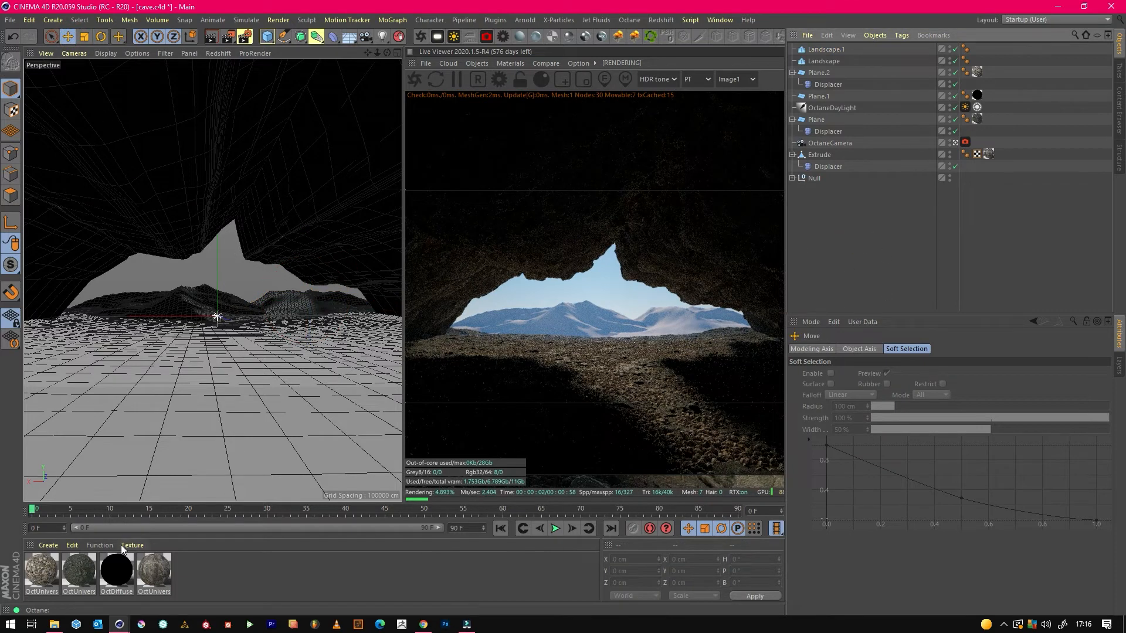
left_click_drag(159, 580, 972, 111)
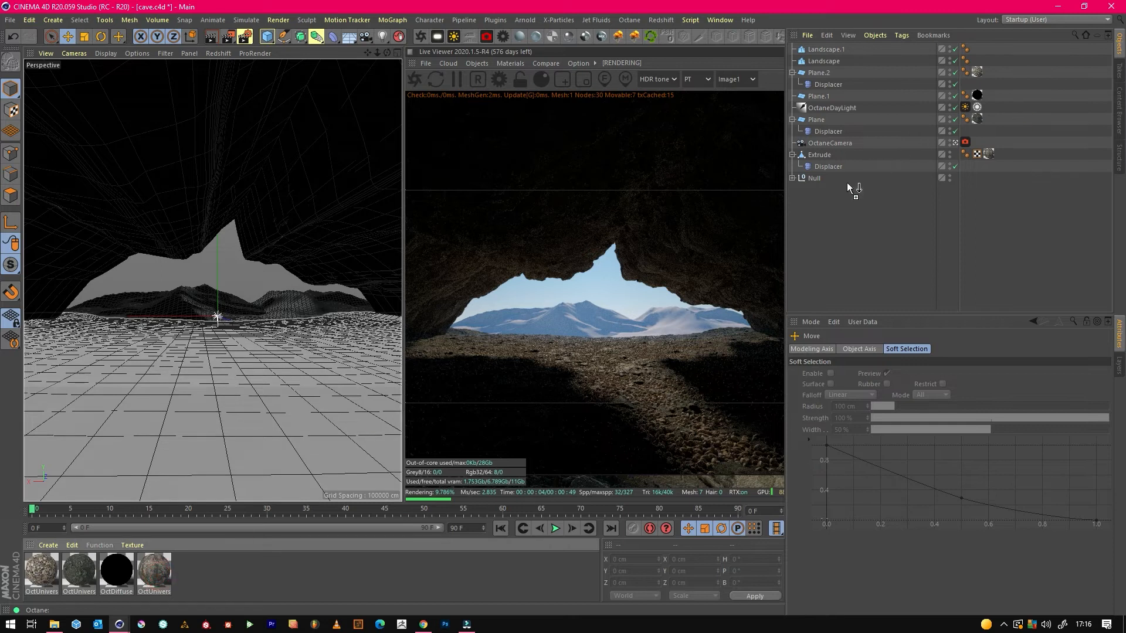
left_click(159, 578)
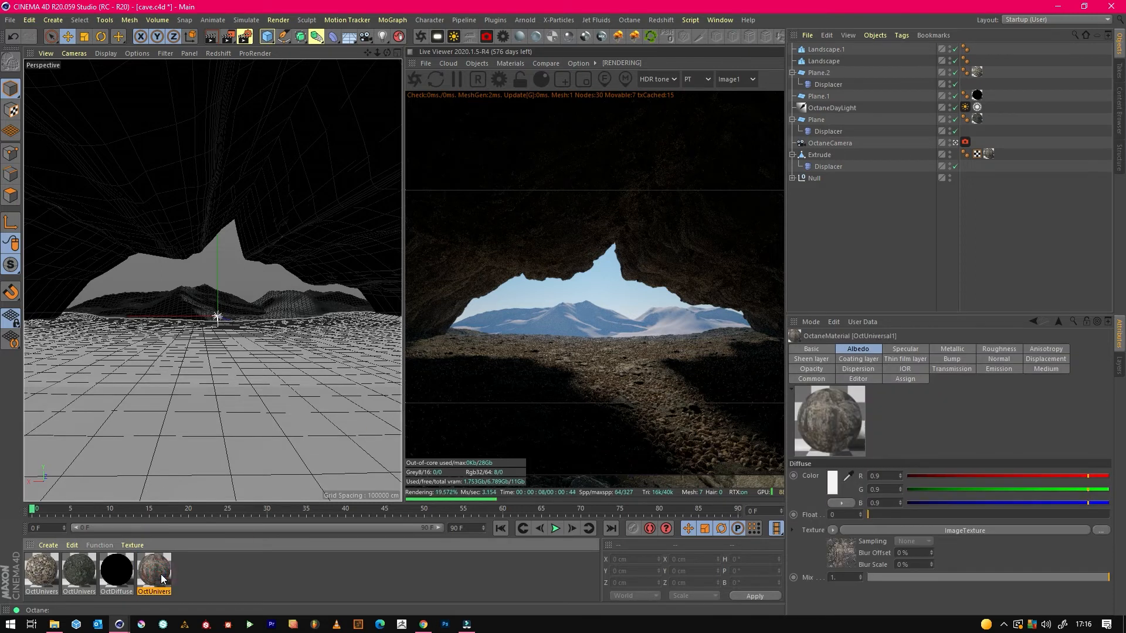
left_click(163, 570)
left_click_drag(163, 570, 865, 127)
double_click(159, 569)
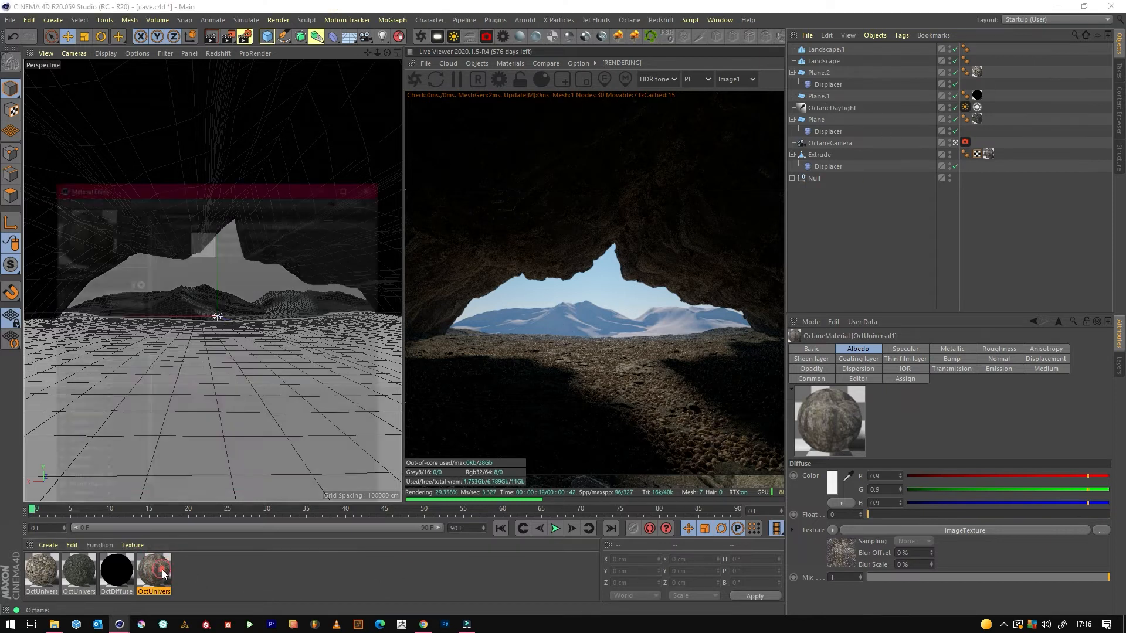
left_click(411, 88)
Duplicate the rock material OctUniversal1 and disable Displacement on the copy.
left_click_drag(157, 571, 199, 577, "ctrl")
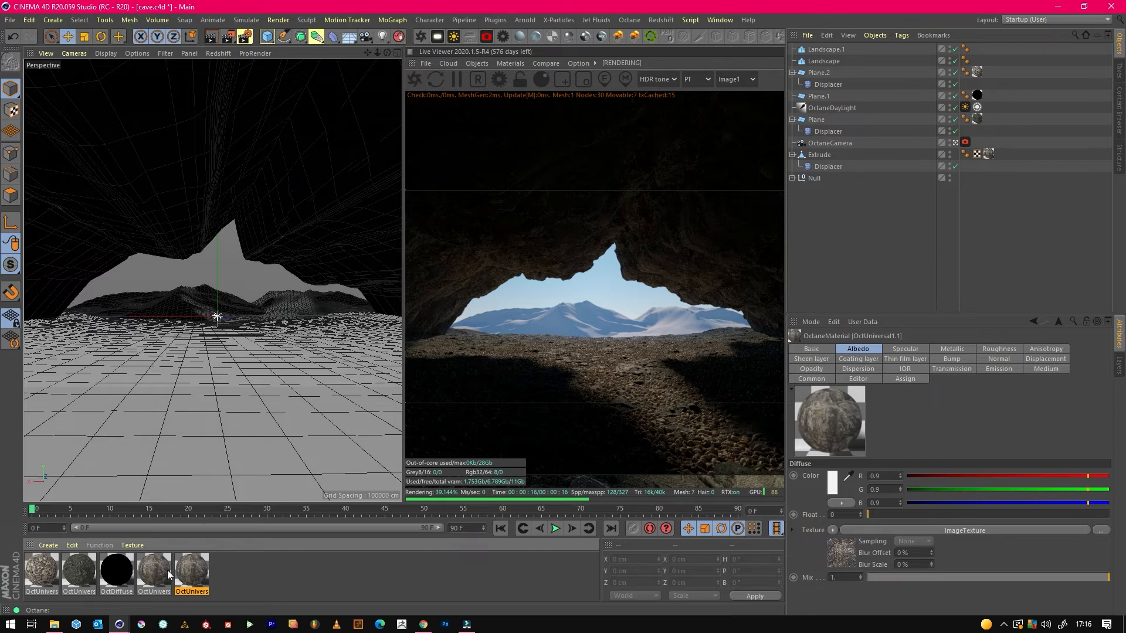
double_click(193, 574)
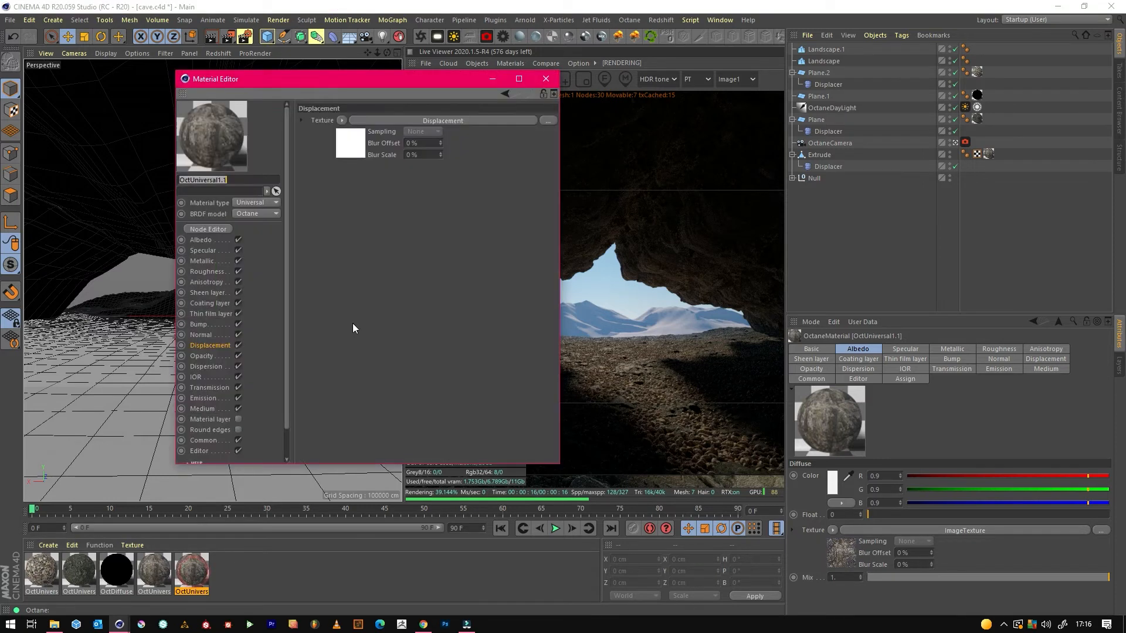
left_click(238, 345)
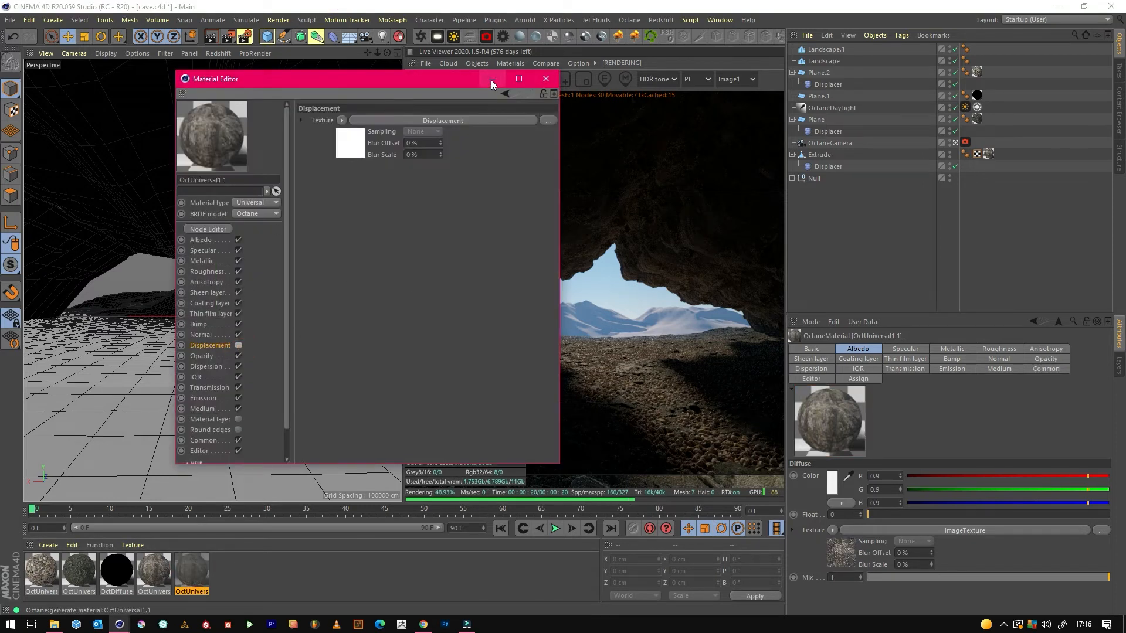
left_click(491, 79)
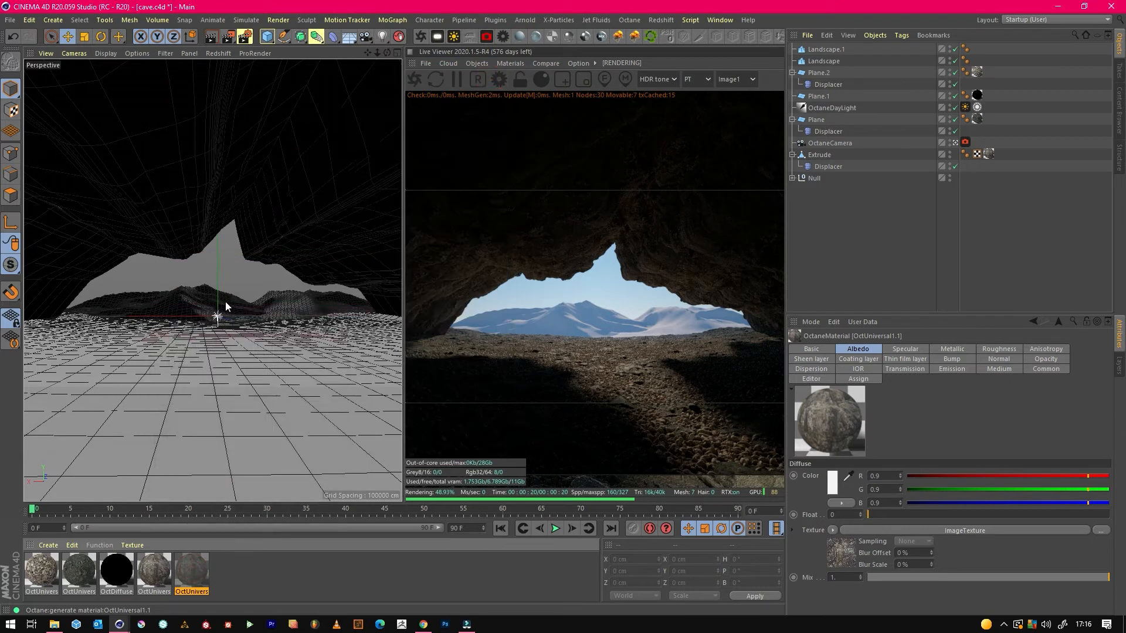
Save the scene and apply the displacement-free rock material OctUniversal1.1 to both landscapes.
left_click(10, 20)
left_click(29, 122)
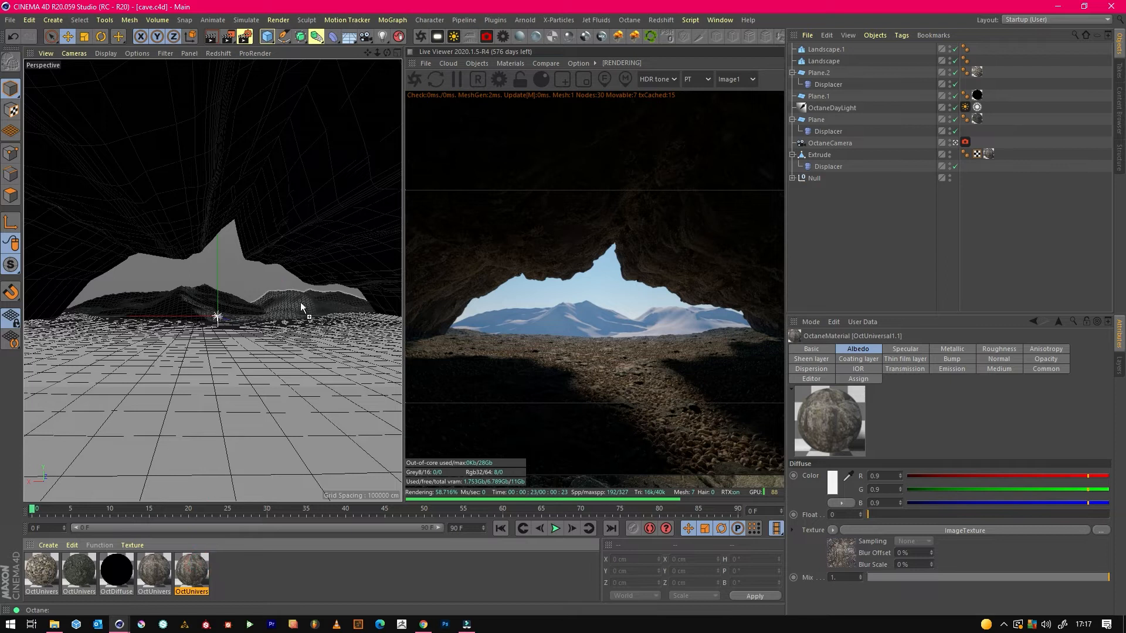
left_click_drag(301, 308, 300, 303)
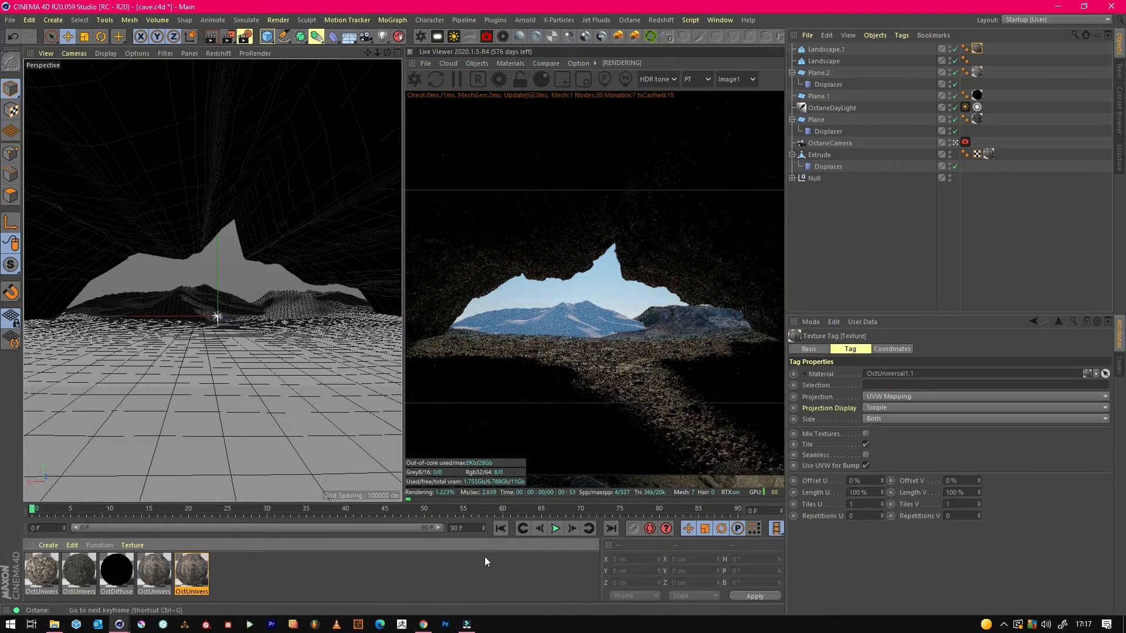
left_click_drag(201, 578, 173, 291)
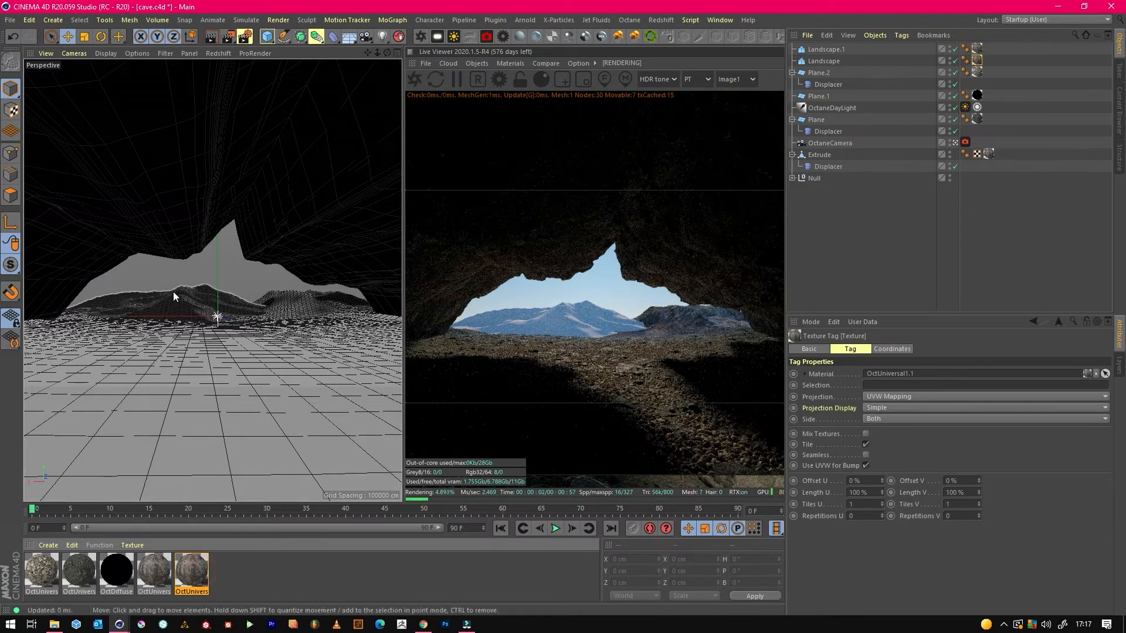
Set the original landscape's texture tiling to 5 in U and about 2.58 in V.
double_click(869, 504)
type("2")
key("Return")
double_click(960, 505)
type("2")
key("Return")
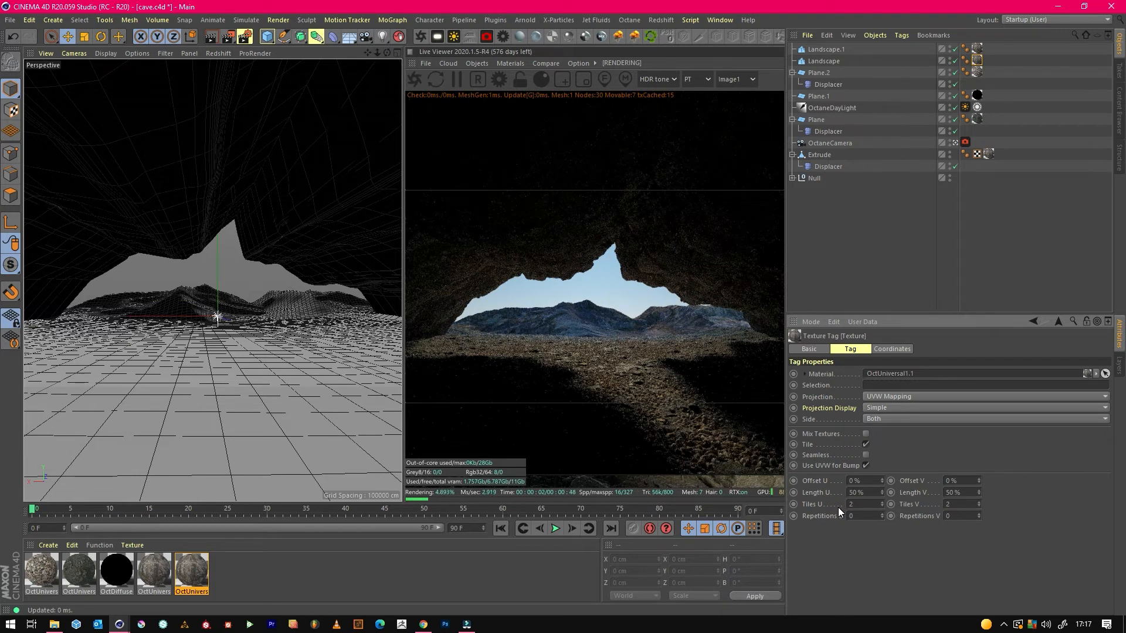
double_click(853, 505)
type("5")
key("Return")
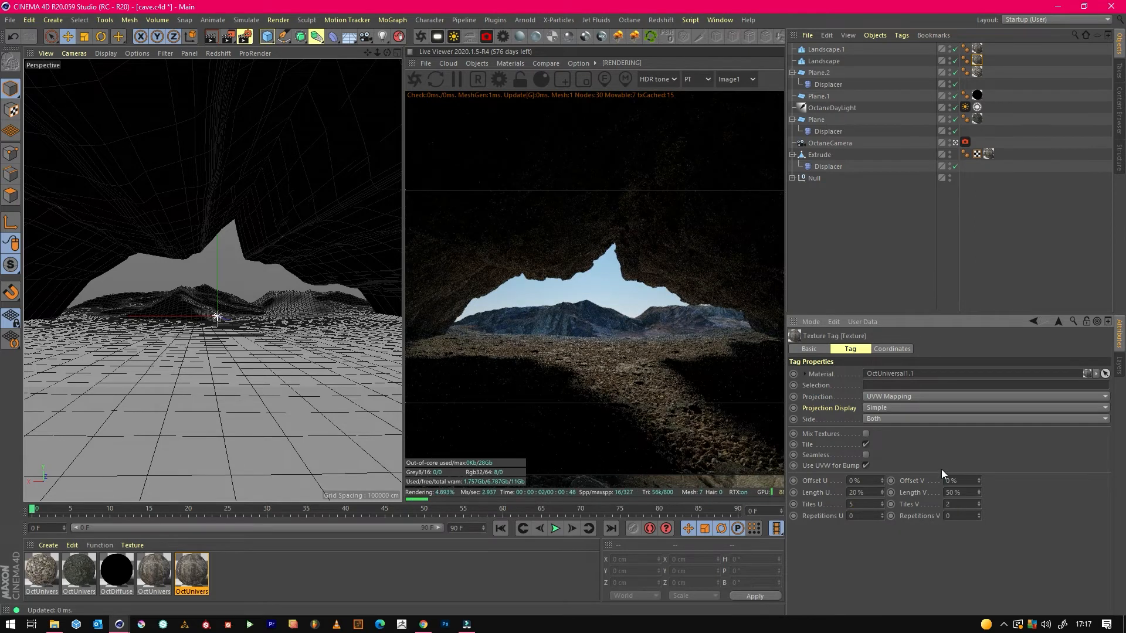
left_click_drag(977, 503, 977, 496)
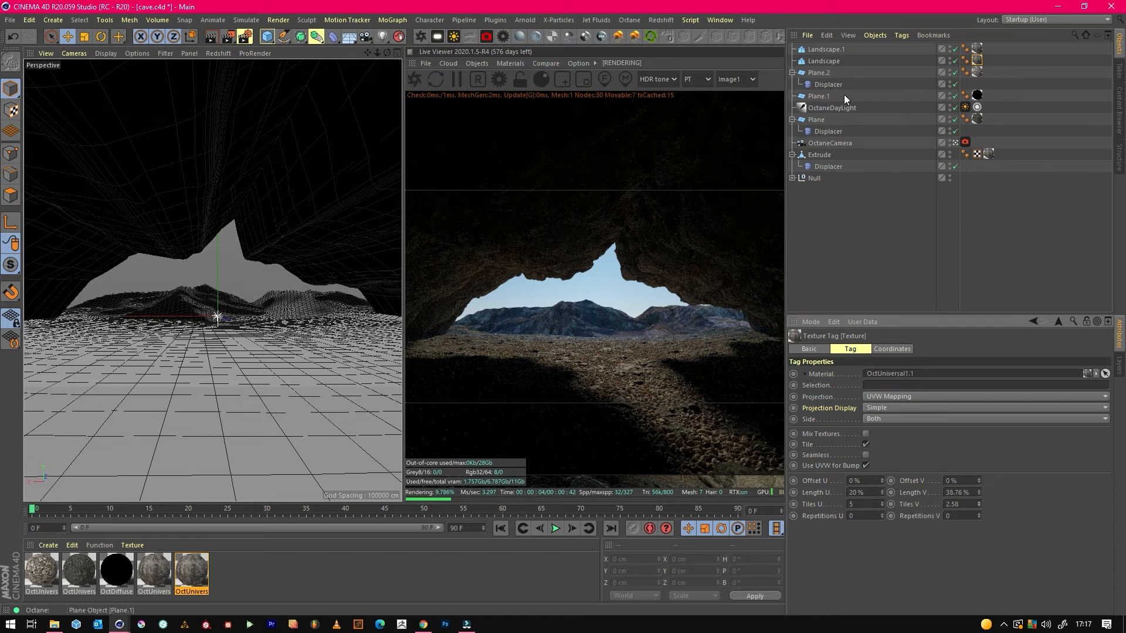
Raise the OctaneDayLight's Power to about 2.83 in its DayLight tag.
left_click(832, 108)
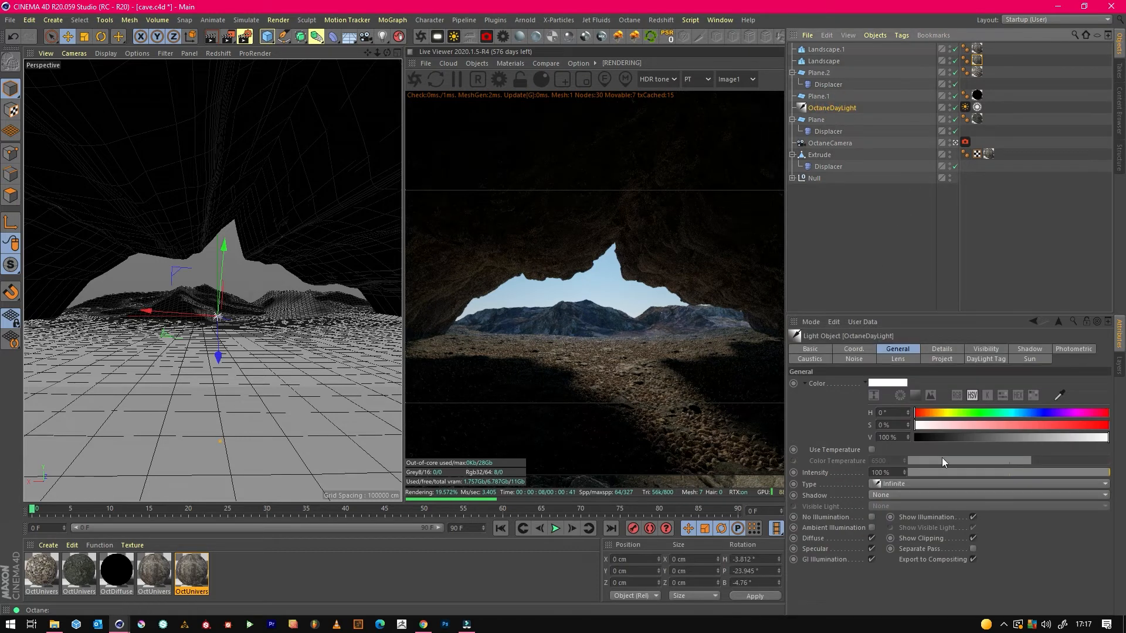
left_click(965, 107)
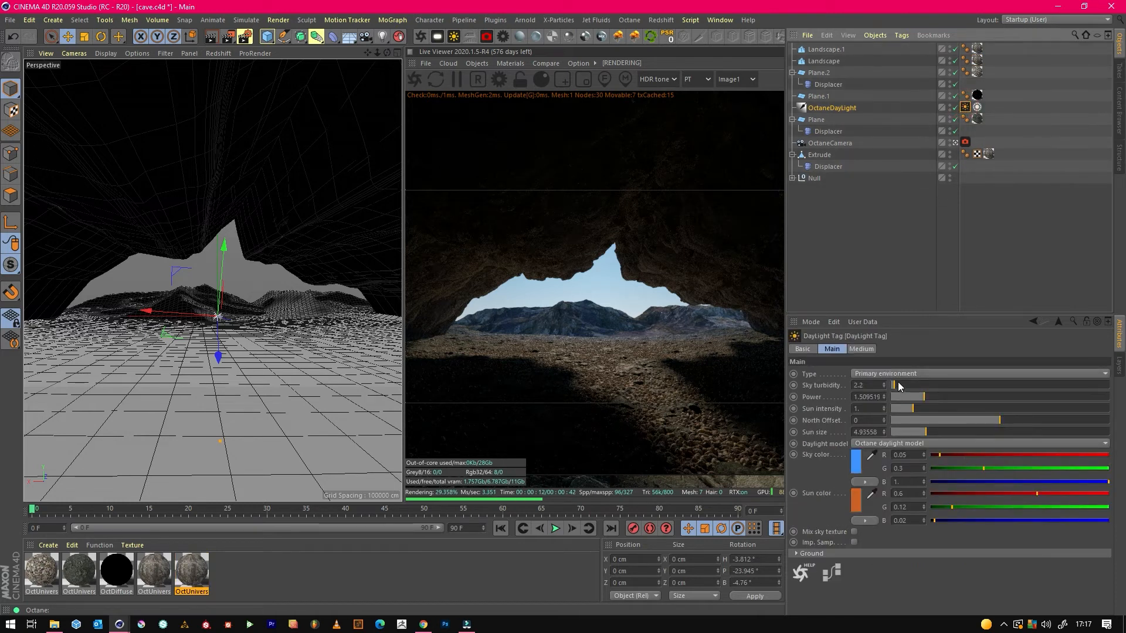
left_click_drag(924, 397, 948, 397)
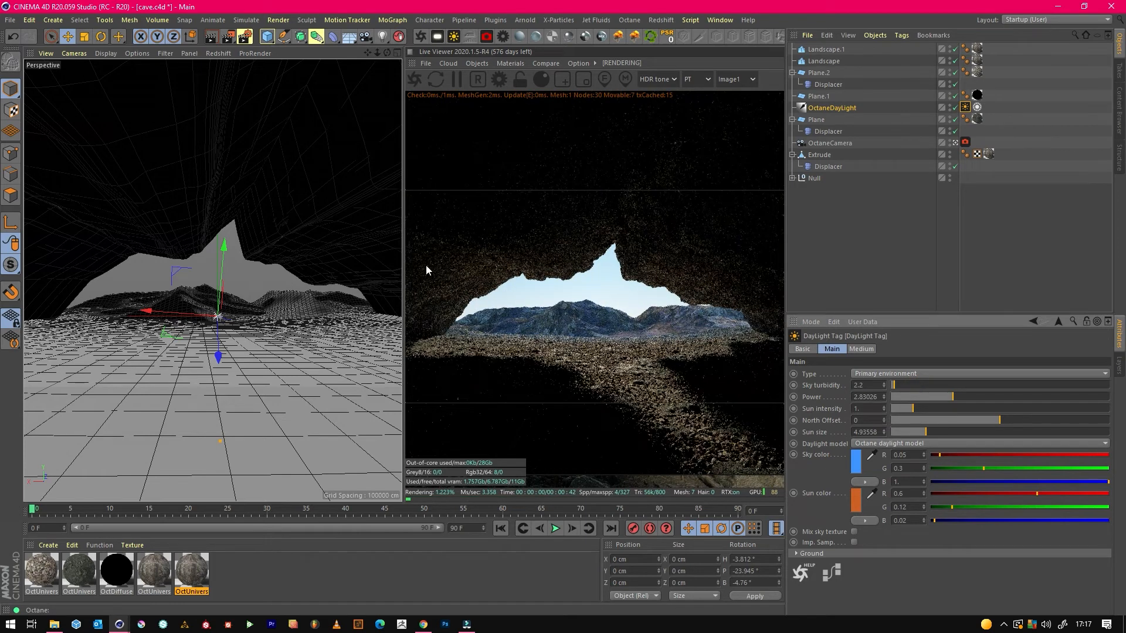
Rotate the OctaneDayLight to about 50.9° heading, -18.3° pitch and 16.4° bank, then deselect it.
left_click(101, 38)
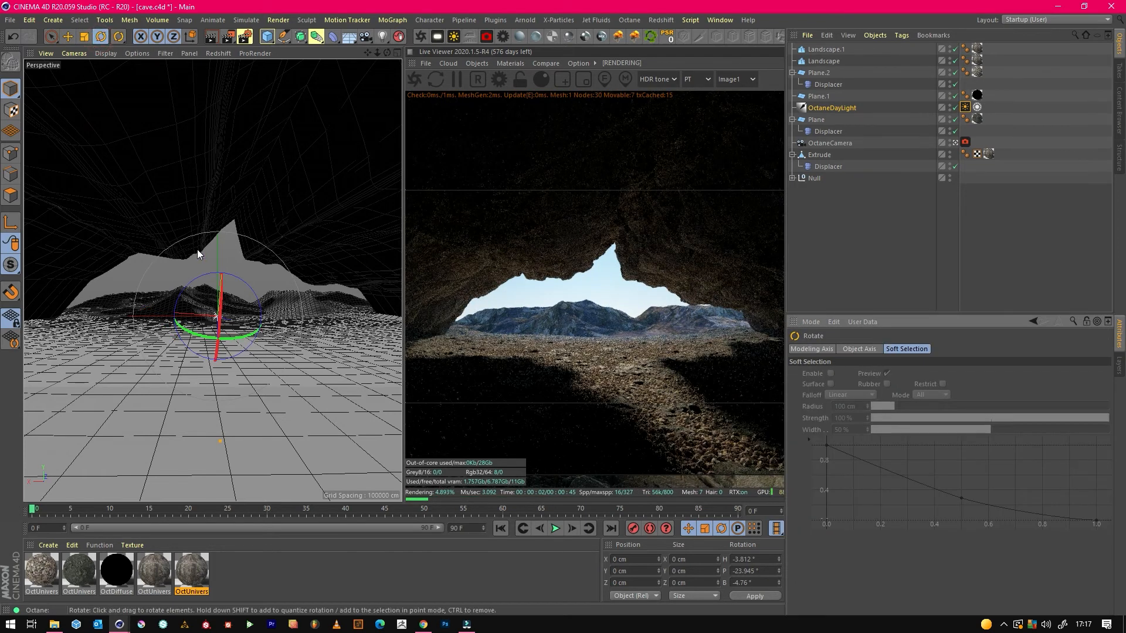
left_click_drag(244, 342, 259, 340)
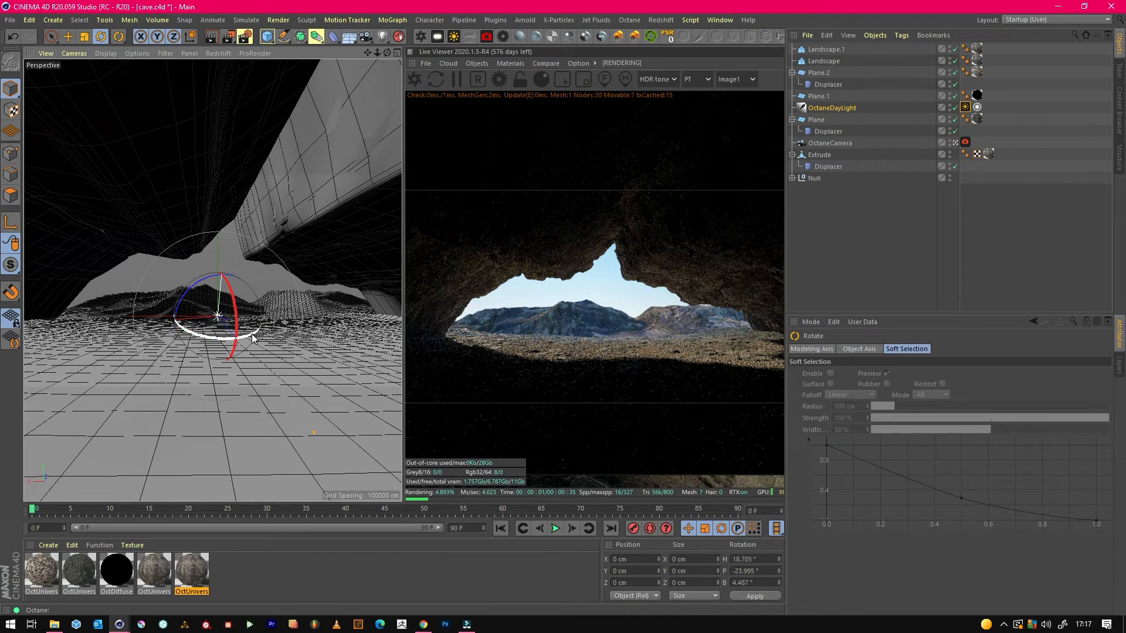
left_click_drag(251, 335, 222, 349)
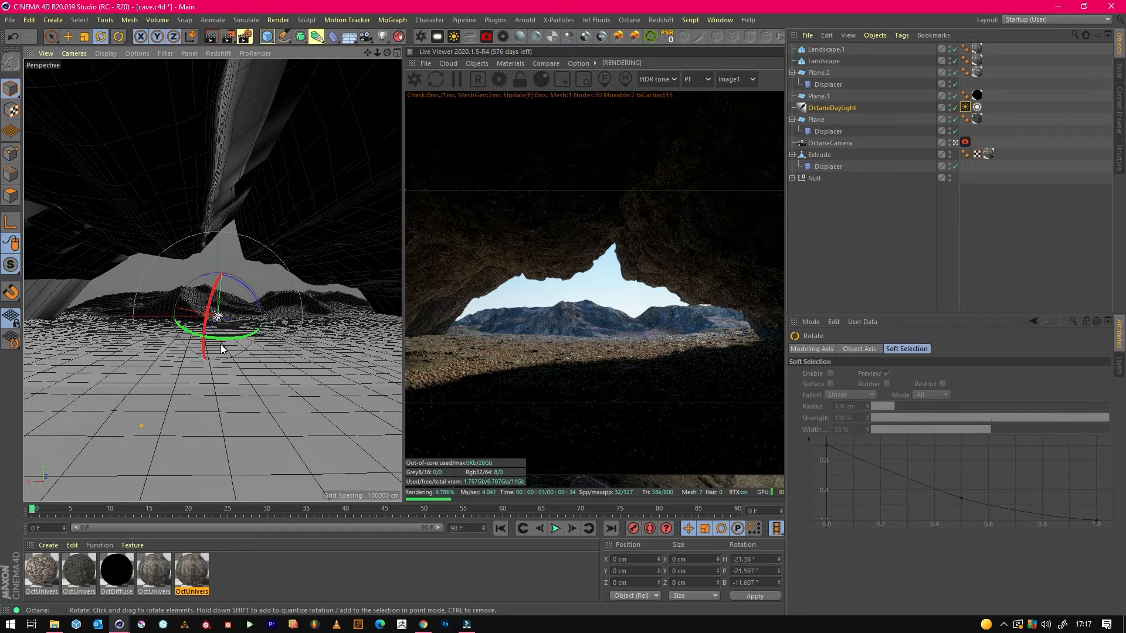
left_click_drag(221, 349, 305, 340)
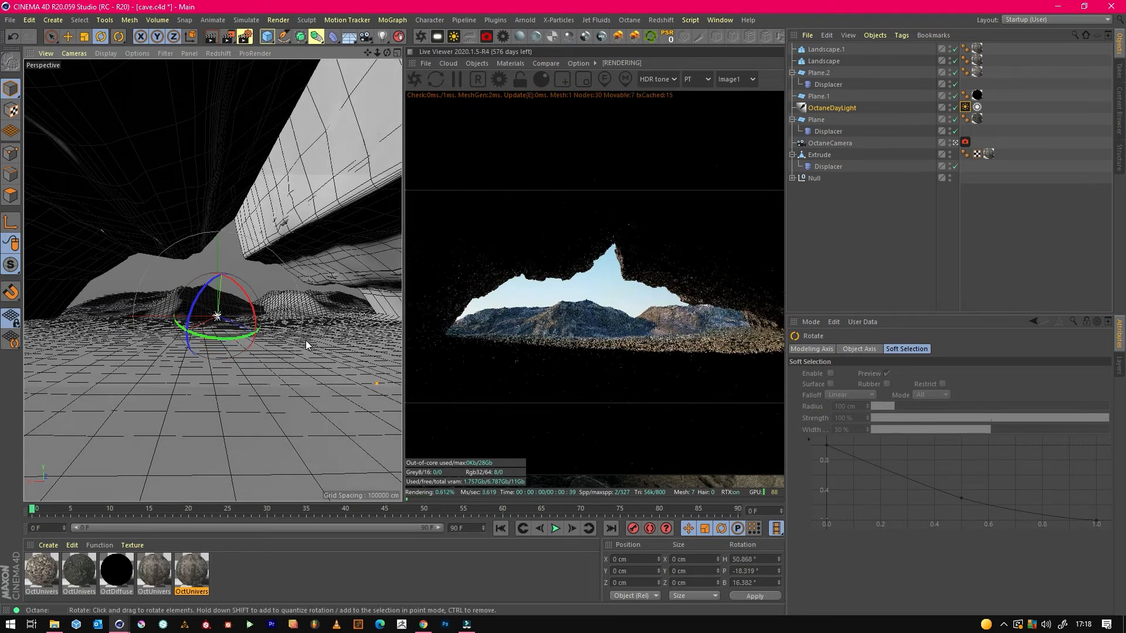
left_click(844, 249)
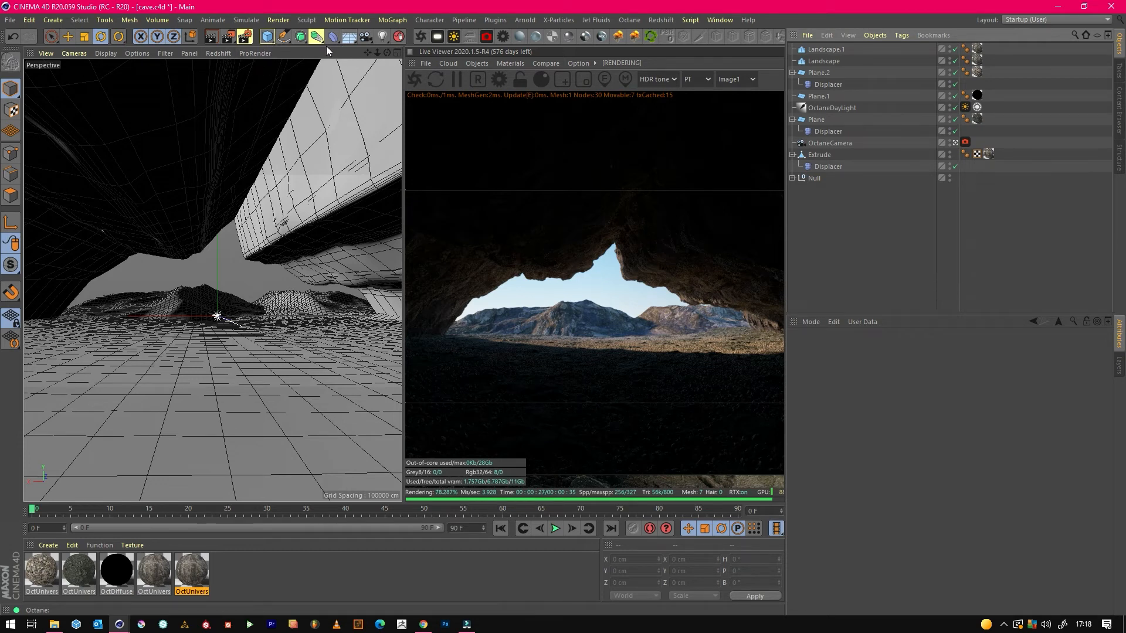
left_click(267, 36)
left_click(371, 73)
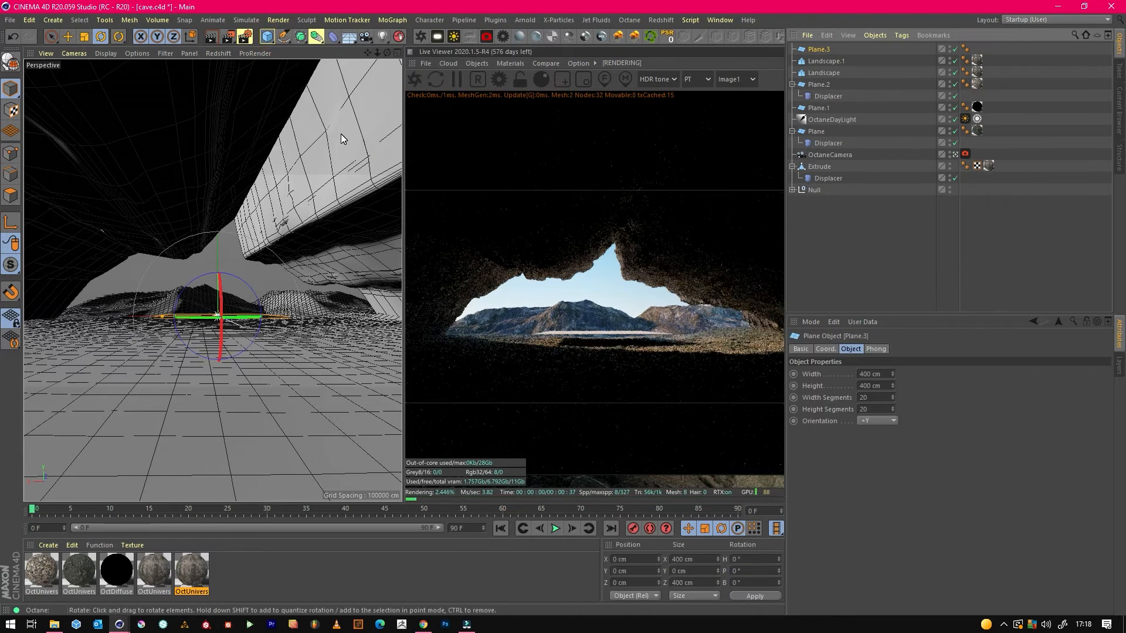
key("Delete")
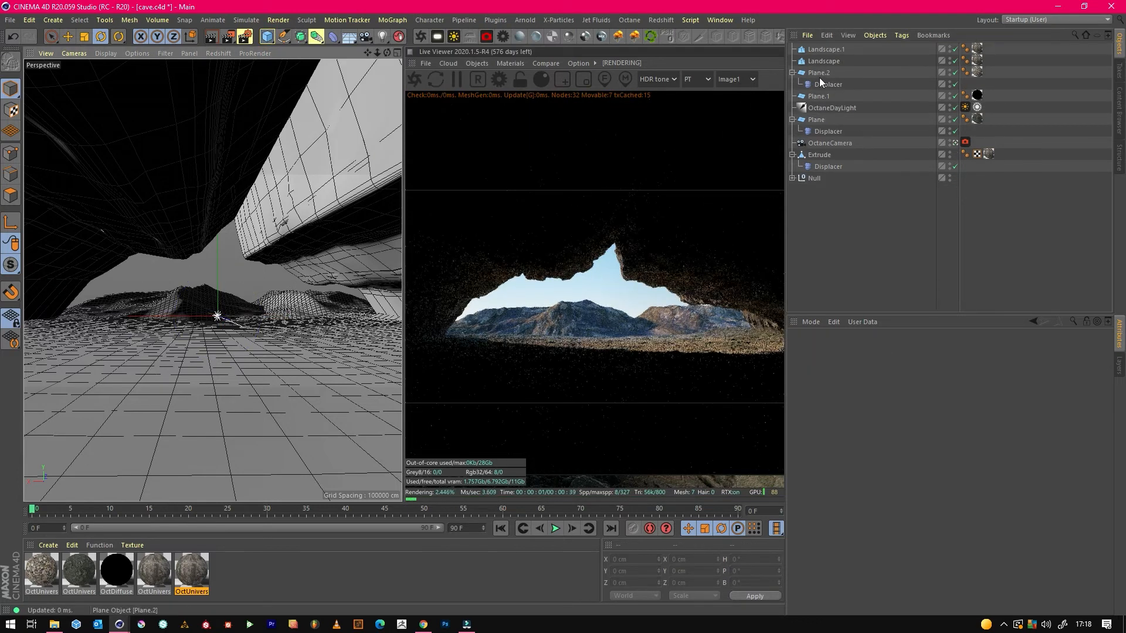
Duplicate Plane.2 with its Displacer as Plane.3, and replace the copy's material with a new Octane specular material.
key("ctrl+z")
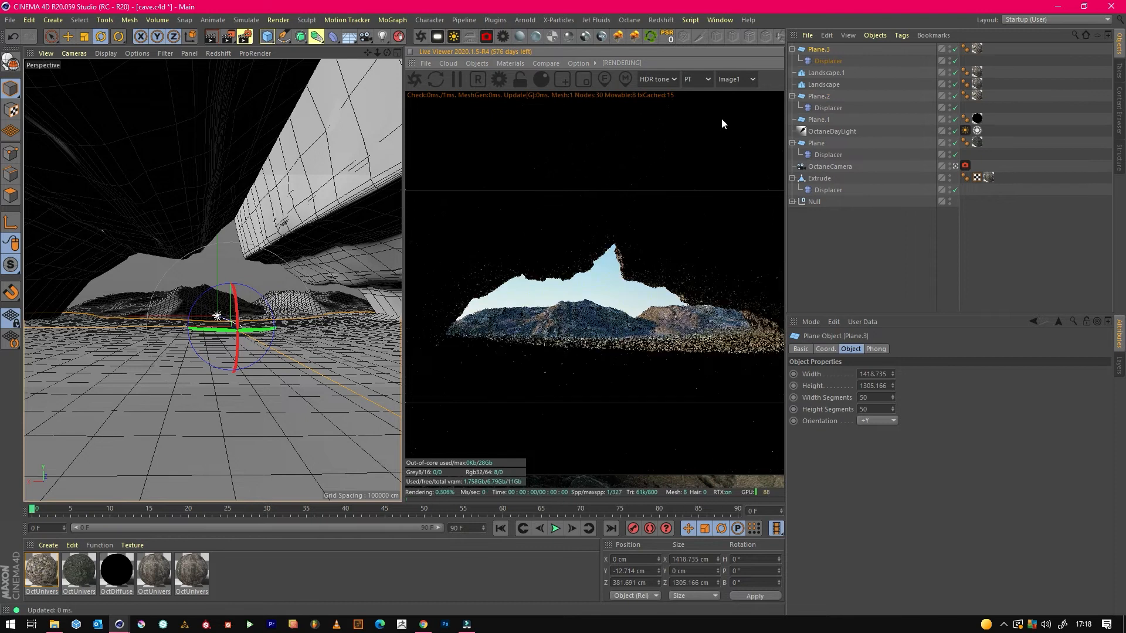
left_click(838, 220)
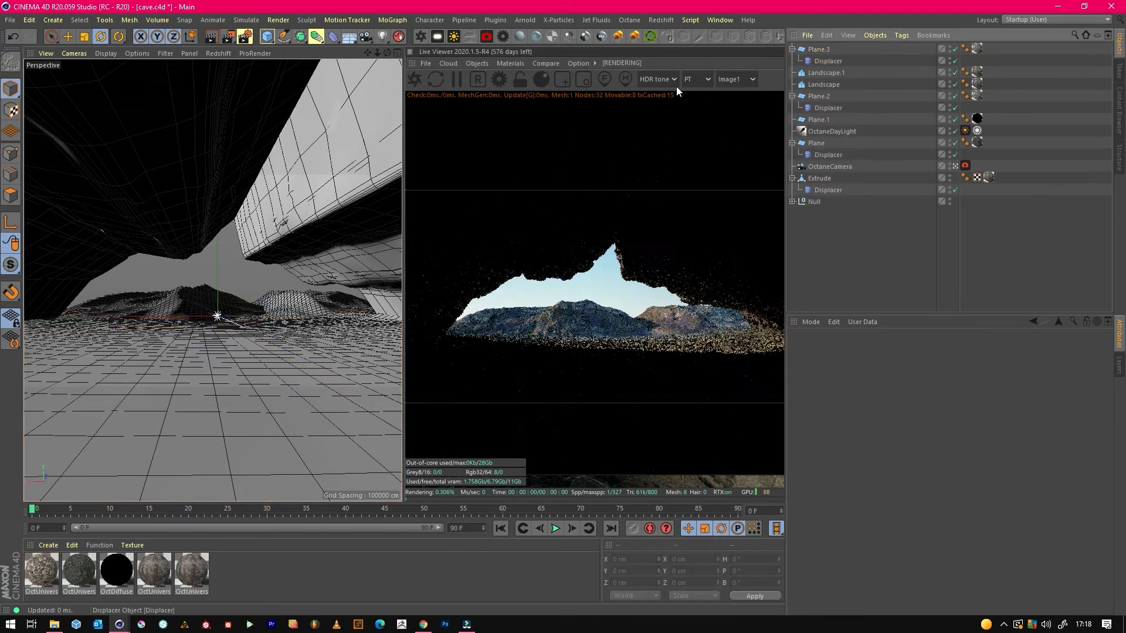
left_click(267, 36)
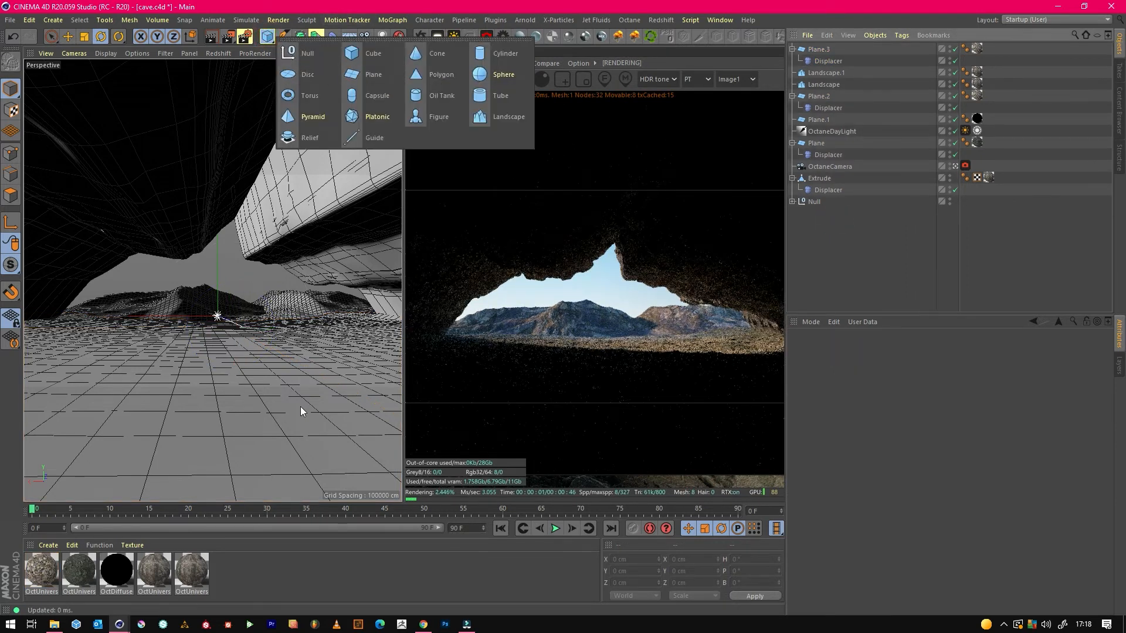
left_click(552, 37)
left_click_drag(46, 581, 981, 51)
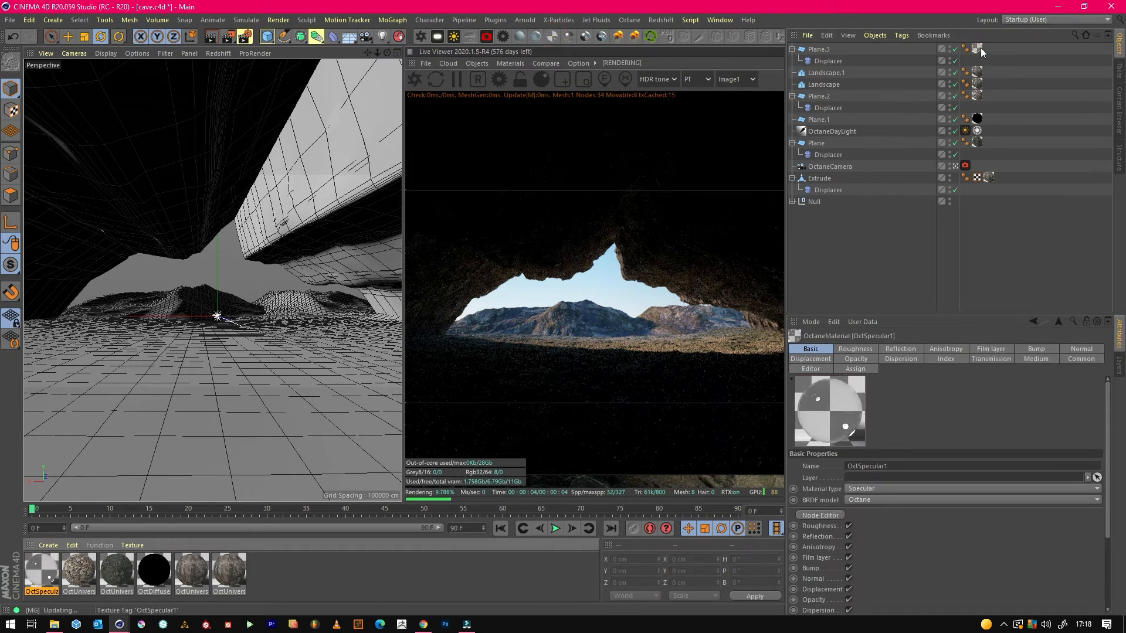
Remove the Displacer from Plane.3 and adjust the flat water plane's height to about -28.9 cm in Y.
left_click(821, 51)
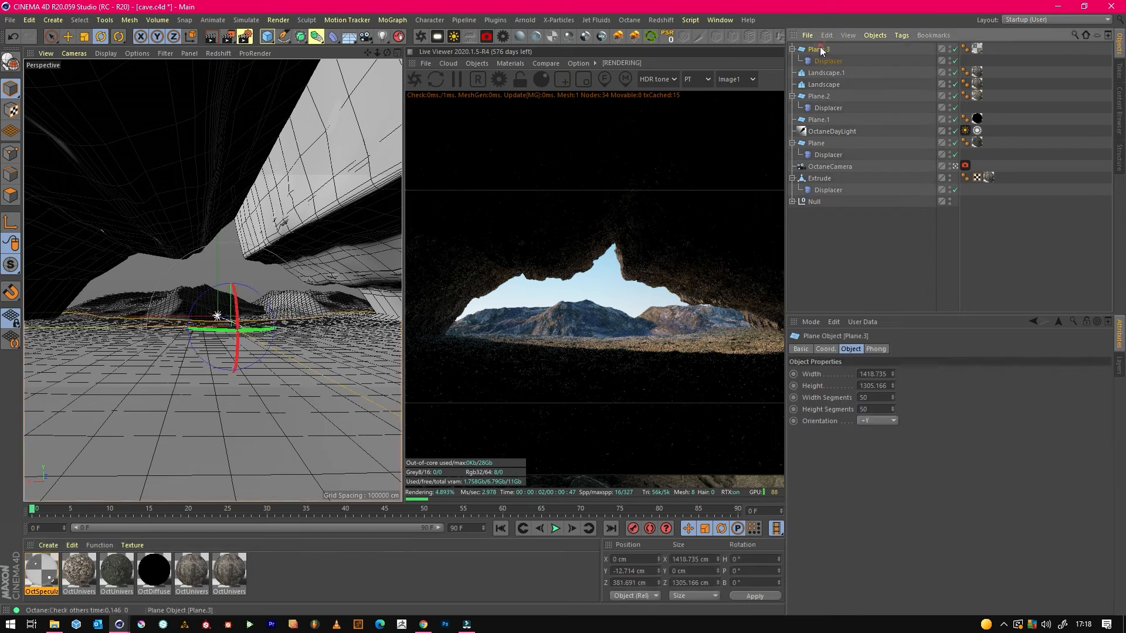
key("e")
left_click_drag(227, 269, 227, 266)
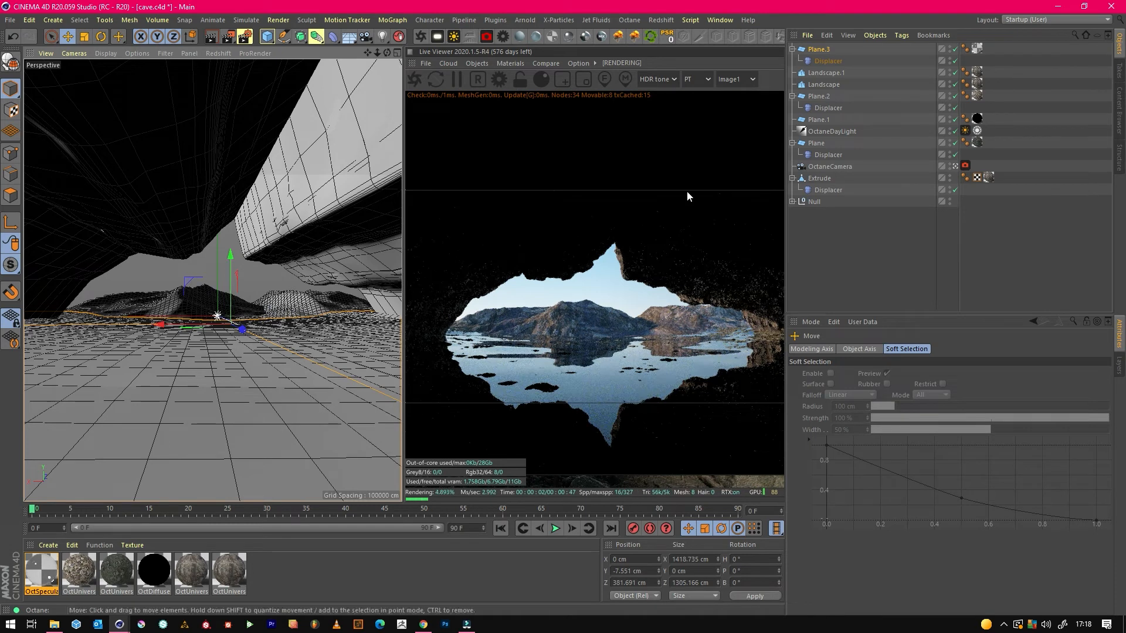
left_click(827, 60)
key("Delete")
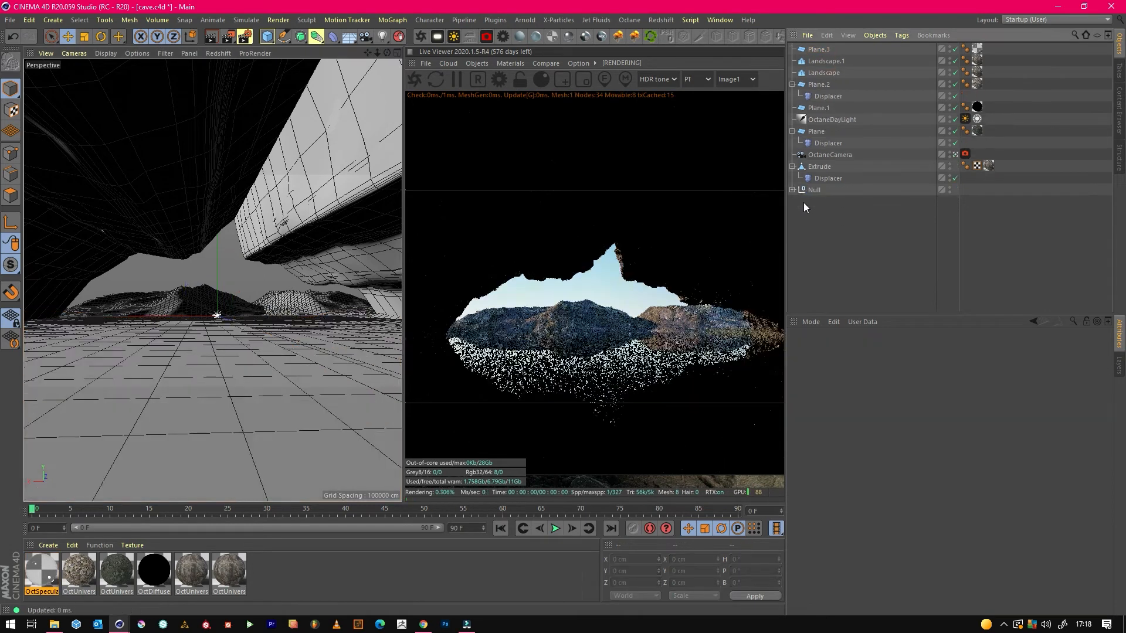
left_click(812, 50)
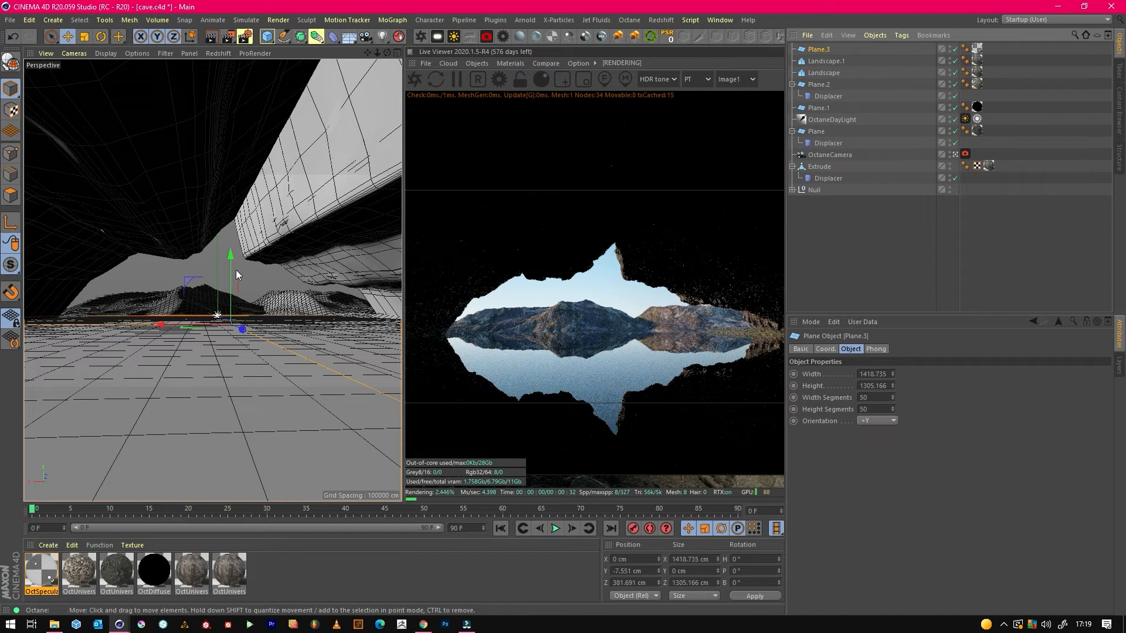
left_click_drag(231, 271, 232, 286)
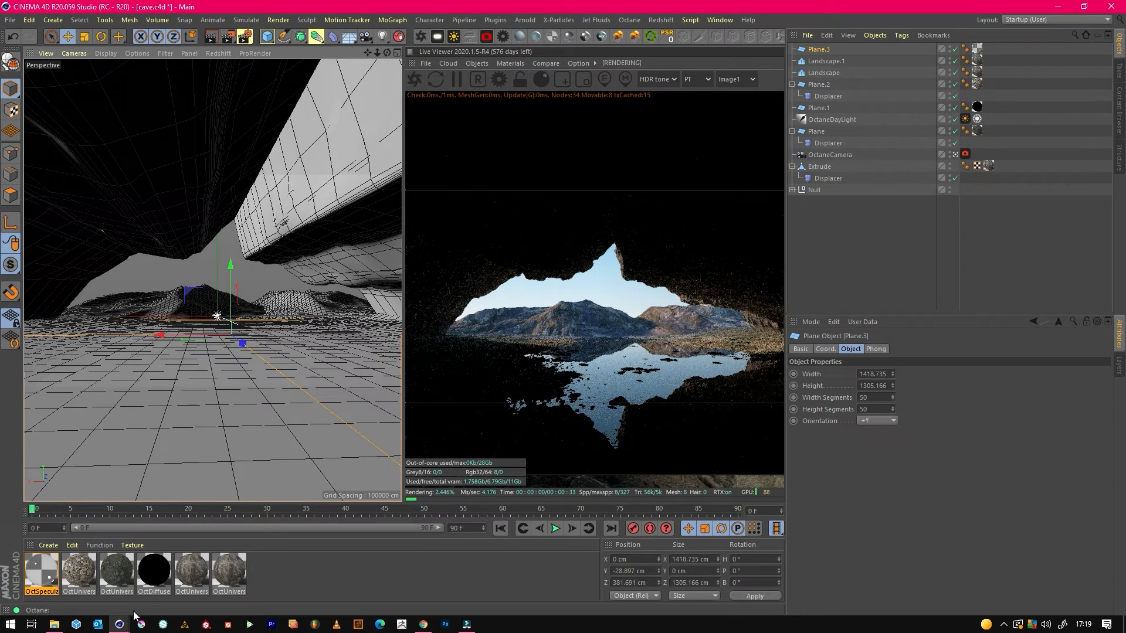
Open the OctSpecular1 material's node graph and resize and reposition its window so the live render stays visible.
double_click(42, 570)
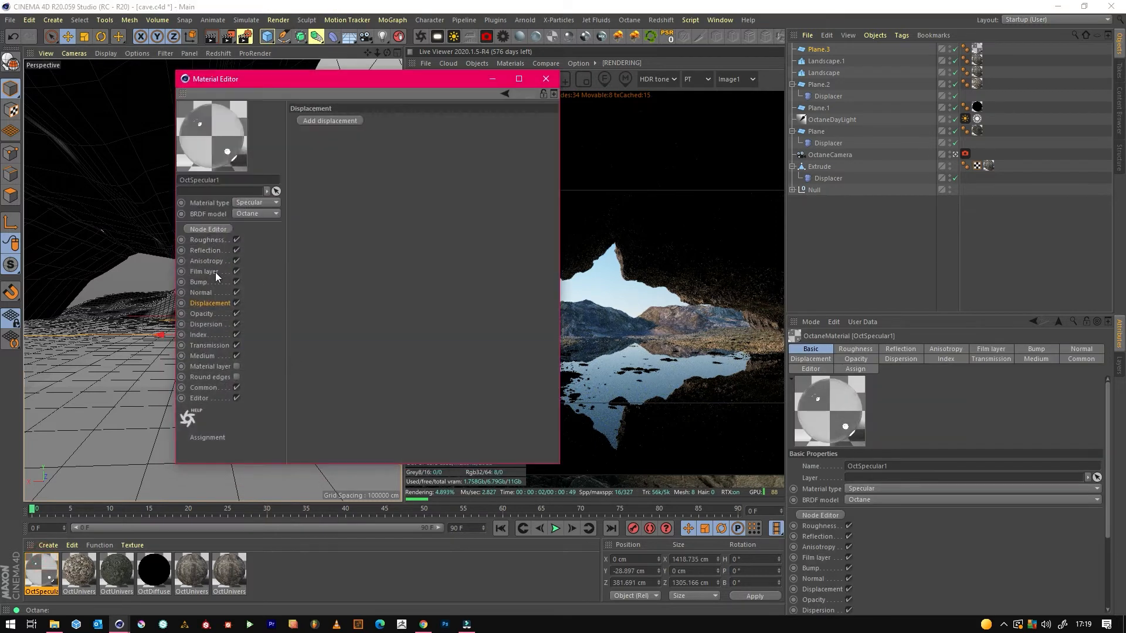
left_click(208, 229)
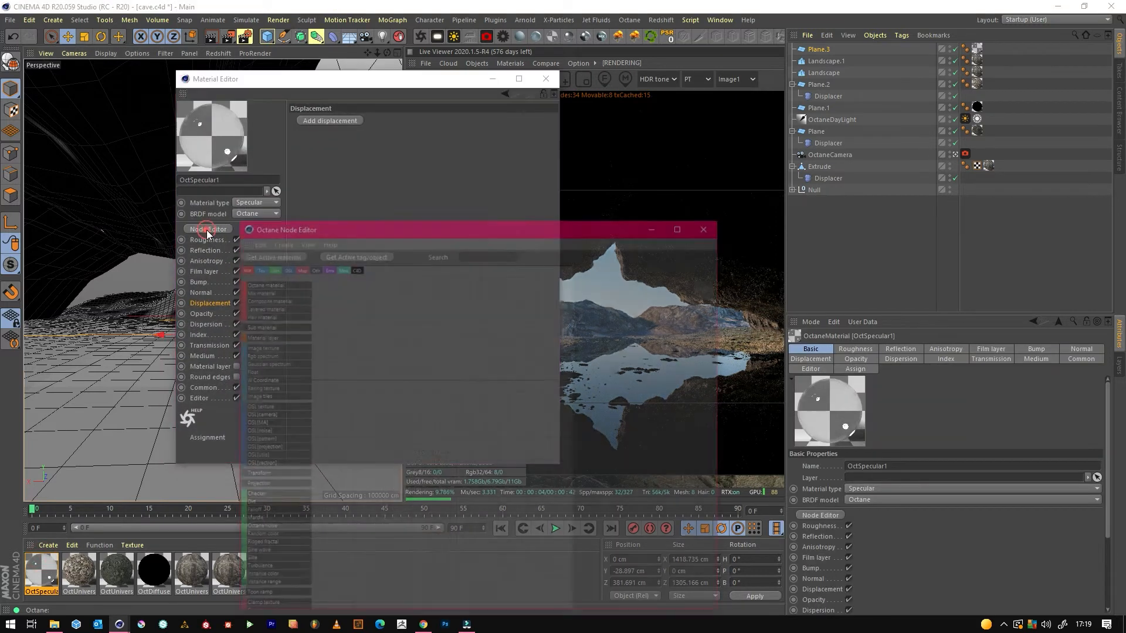
left_click_drag(439, 233, 417, 124)
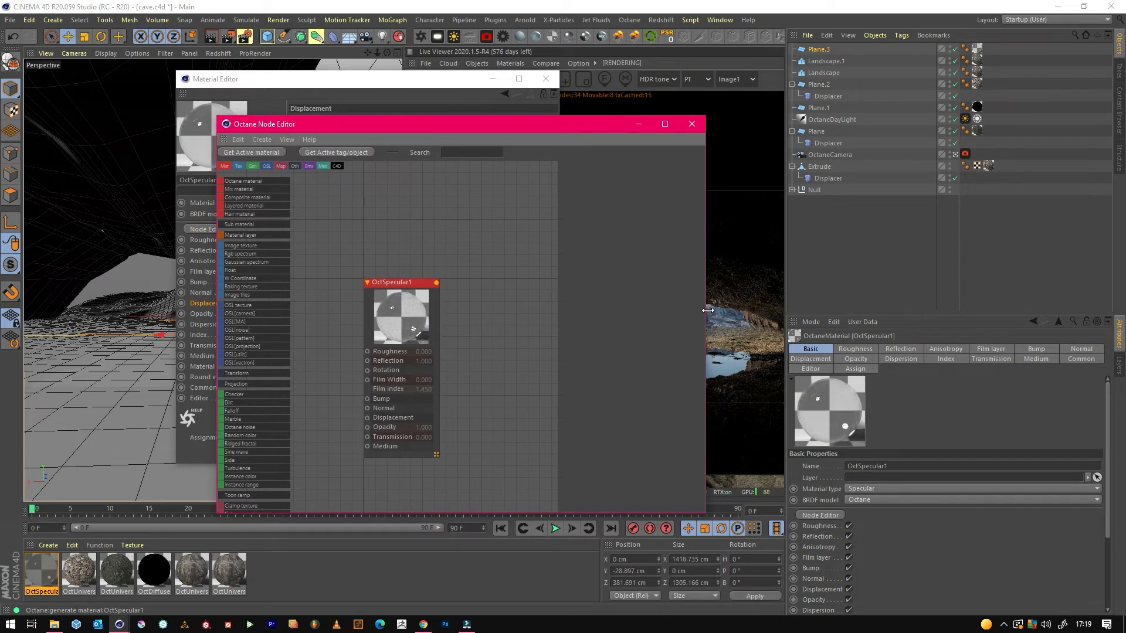
left_click_drag(705, 316, 653, 316)
left_click_drag(498, 123, 369, 100)
left_click_drag(287, 278, 332, 233)
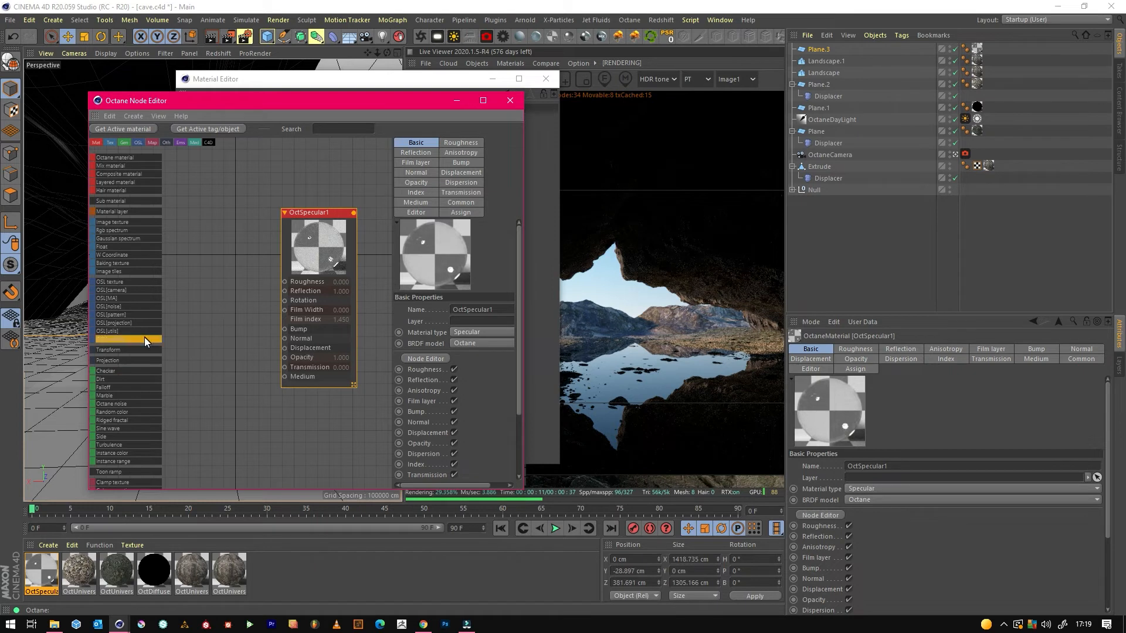
Add a Turbulence node to OctSpecular1, connect it to Bump, and space the two nodes apart.
scroll(154, 375, "down", 3)
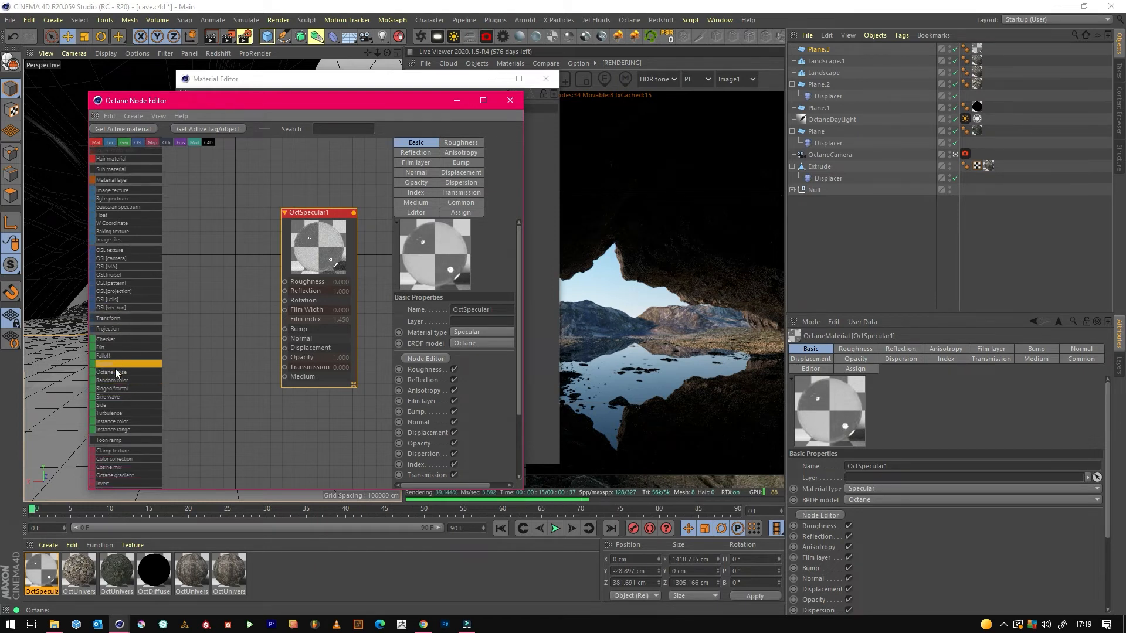
scroll(125, 374, "down", 7)
left_click_drag(120, 341, 284, 329)
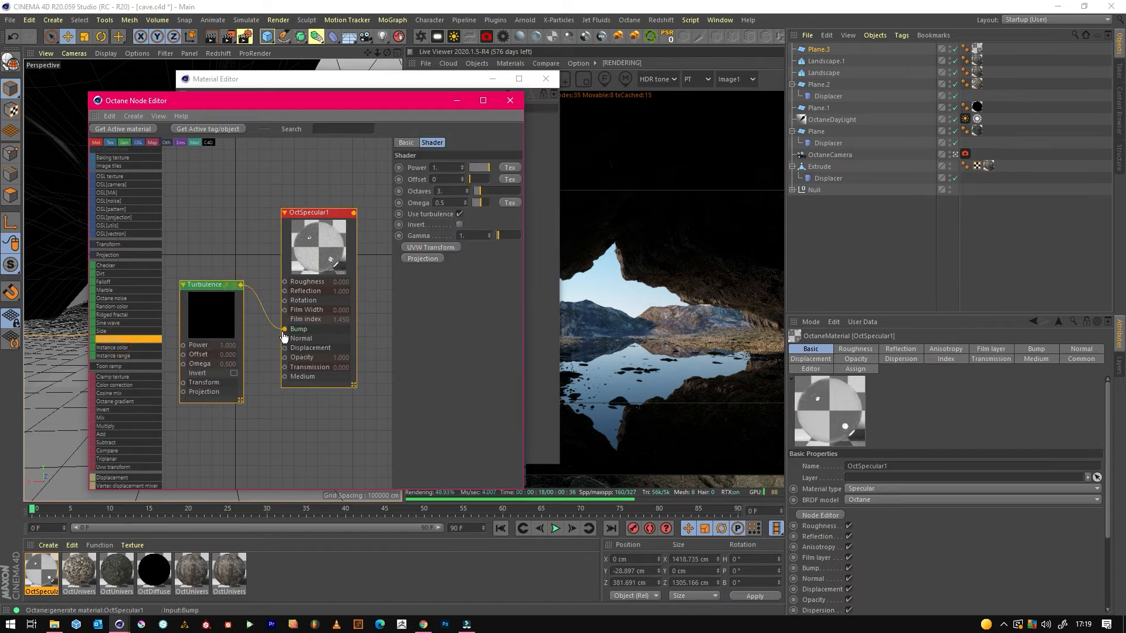
left_click_drag(305, 254, 335, 231)
left_click(294, 403)
left_click_drag(243, 296, 210, 340)
left_click(305, 410)
Reduce the Turbulence node's Power to about 0.0212, close the material editors and save the scene.
left_click(223, 345)
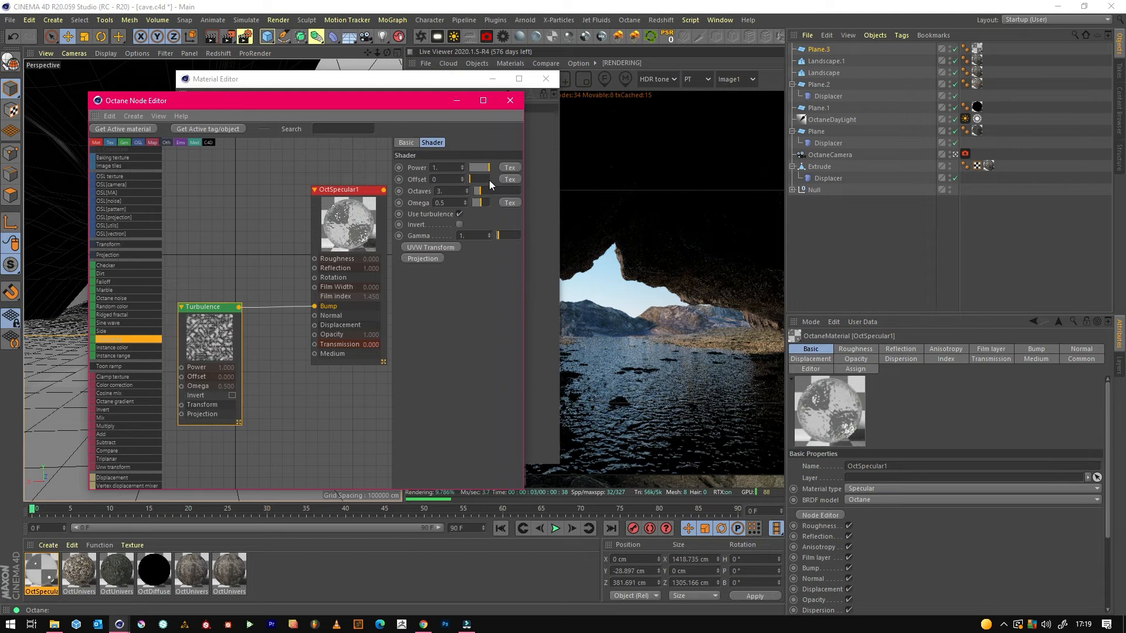
left_click(476, 168)
left_click(472, 168)
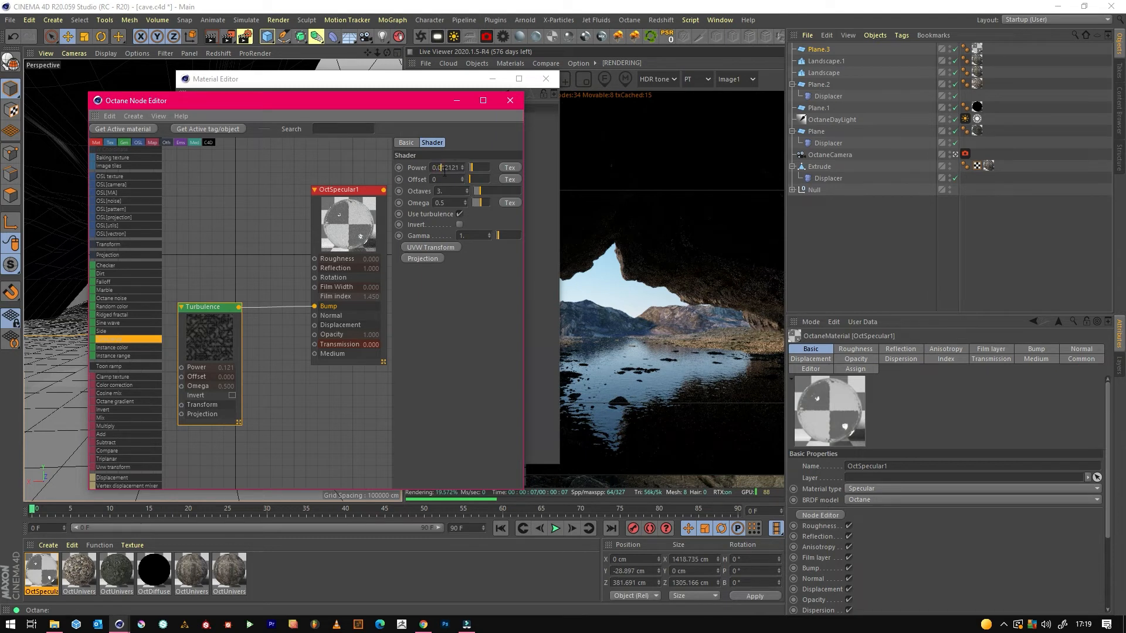
key("Return")
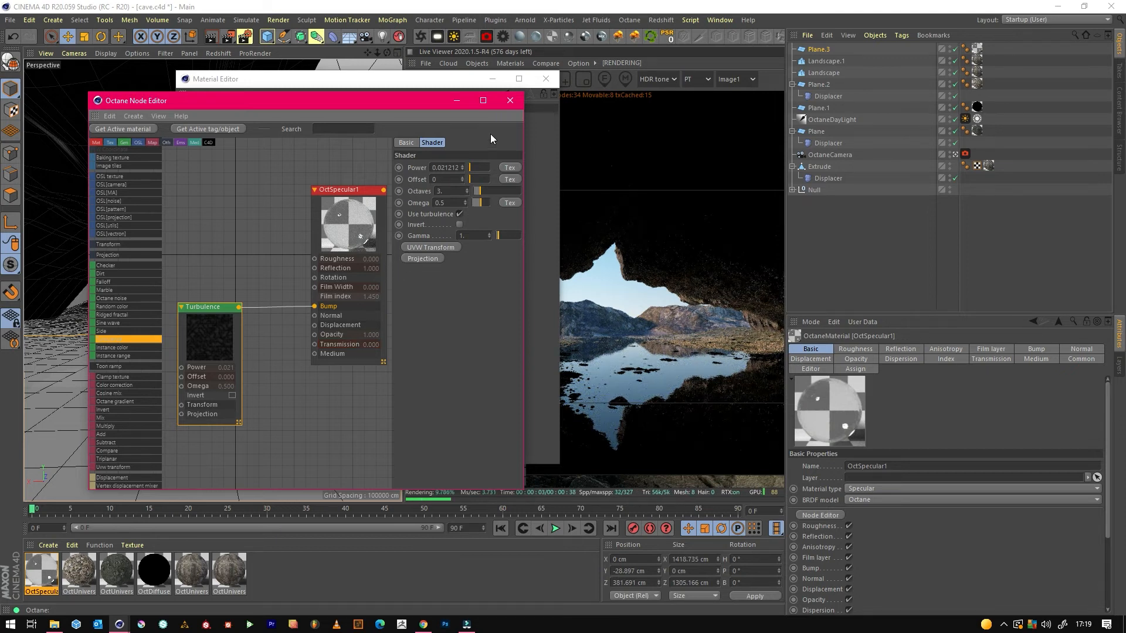
left_click_drag(211, 341, 216, 297)
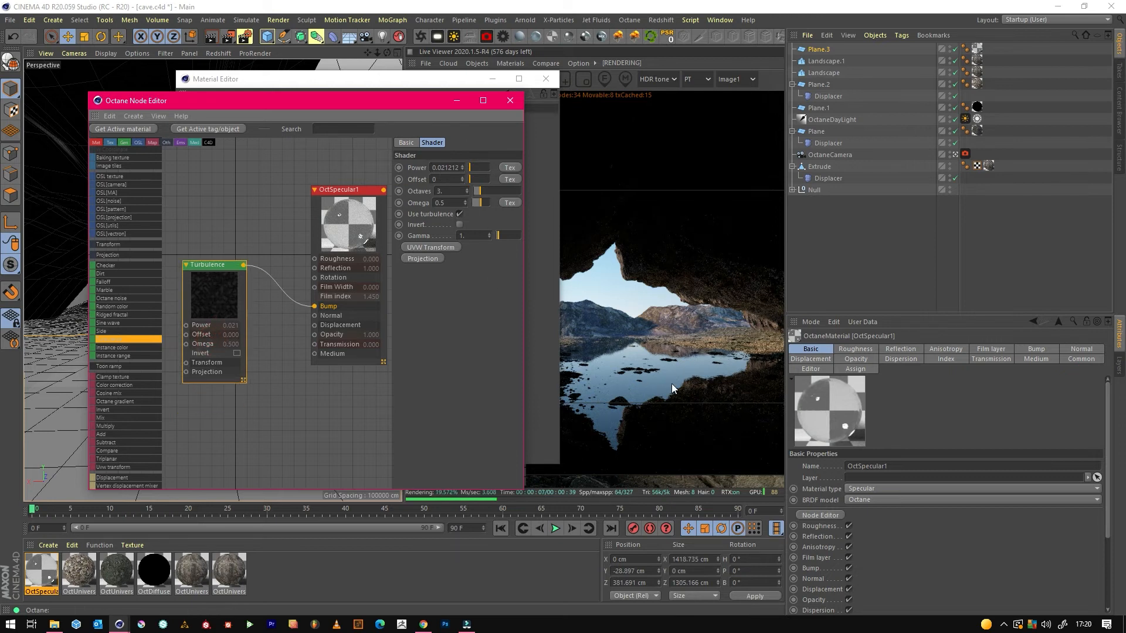
left_click(511, 101)
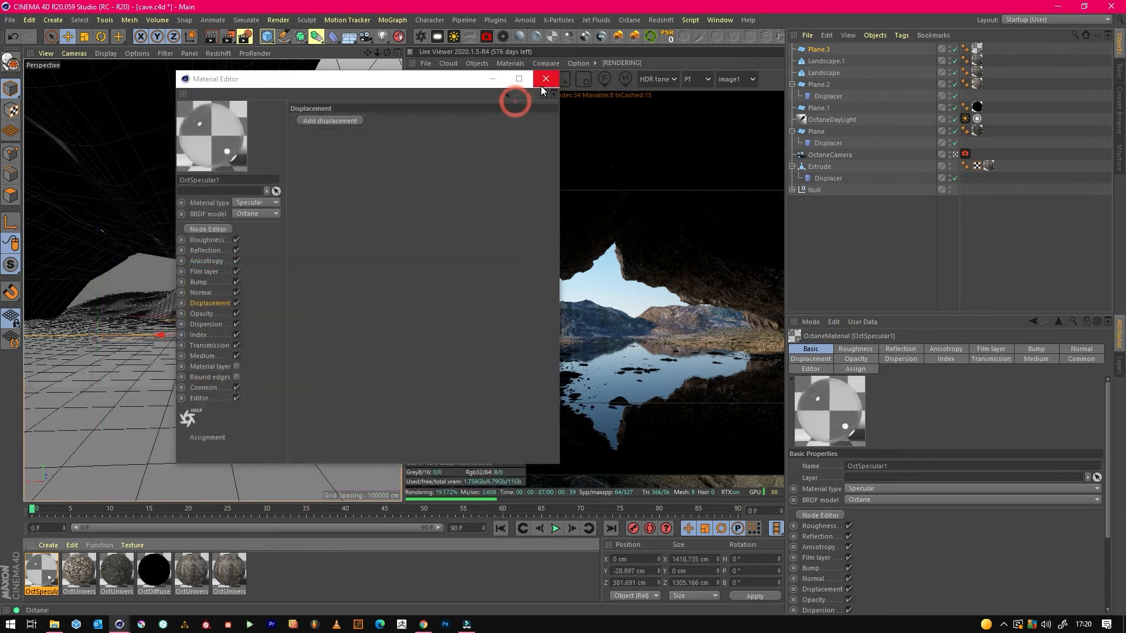
left_click(541, 85)
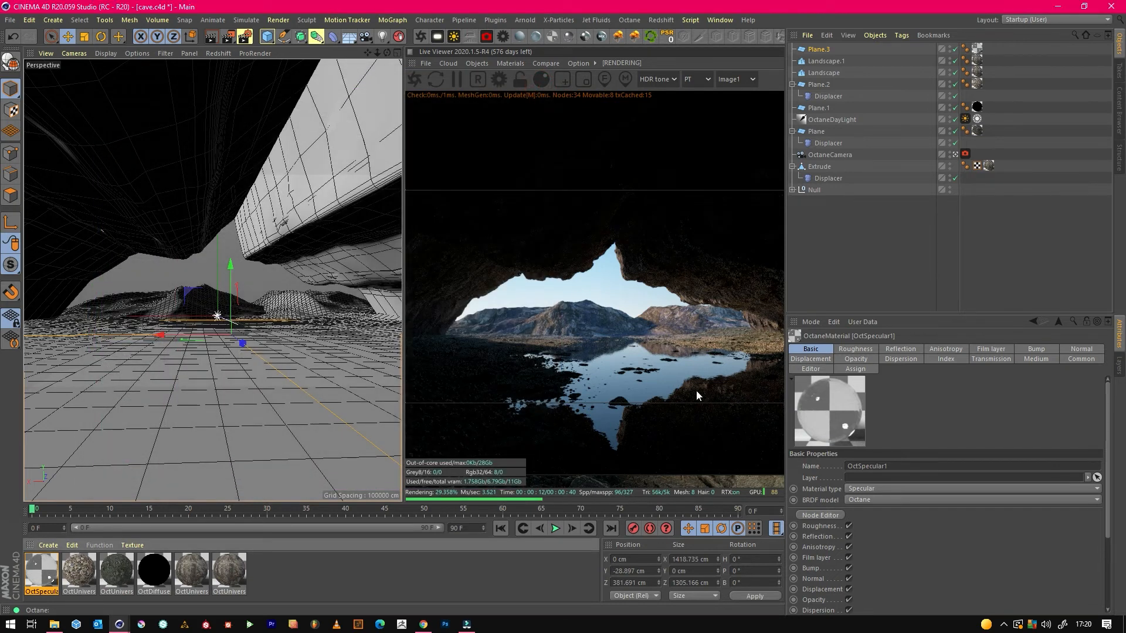
left_click(10, 19)
left_click(27, 114)
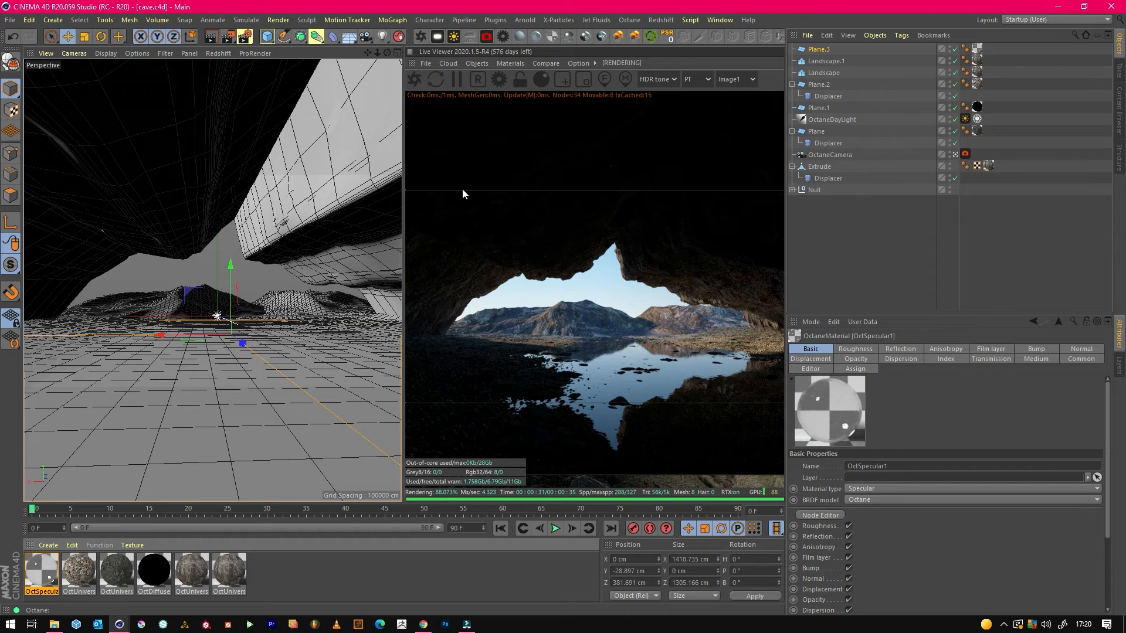
Add fog to the Medium settings of the OctaneDayLight's DayLight tag.
left_click(813, 118)
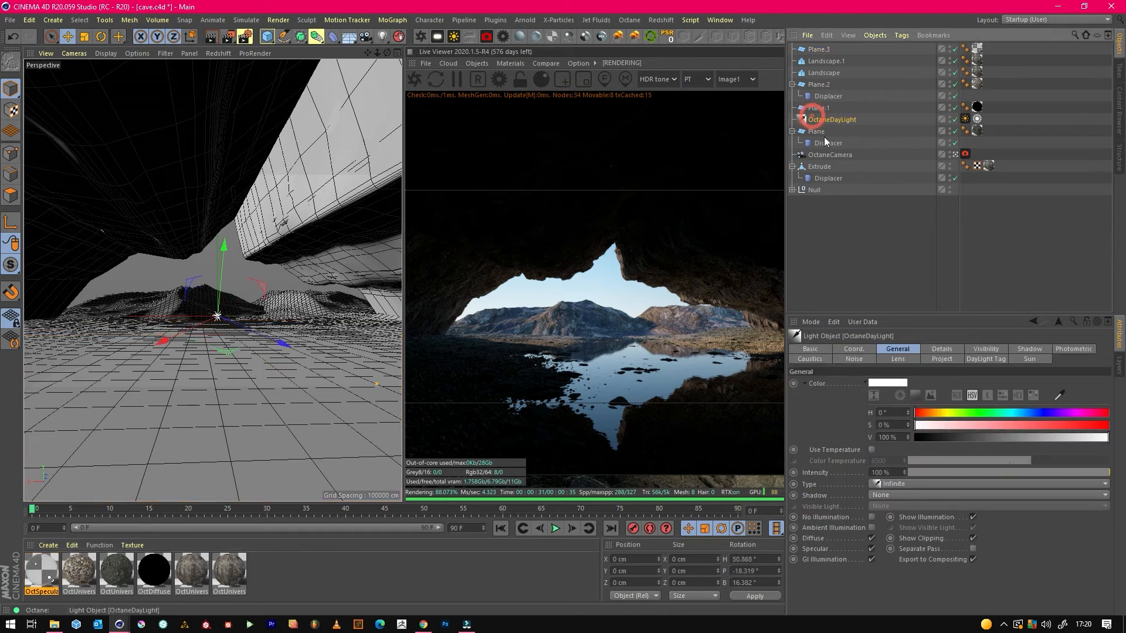
left_click(981, 360)
left_click(1107, 505)
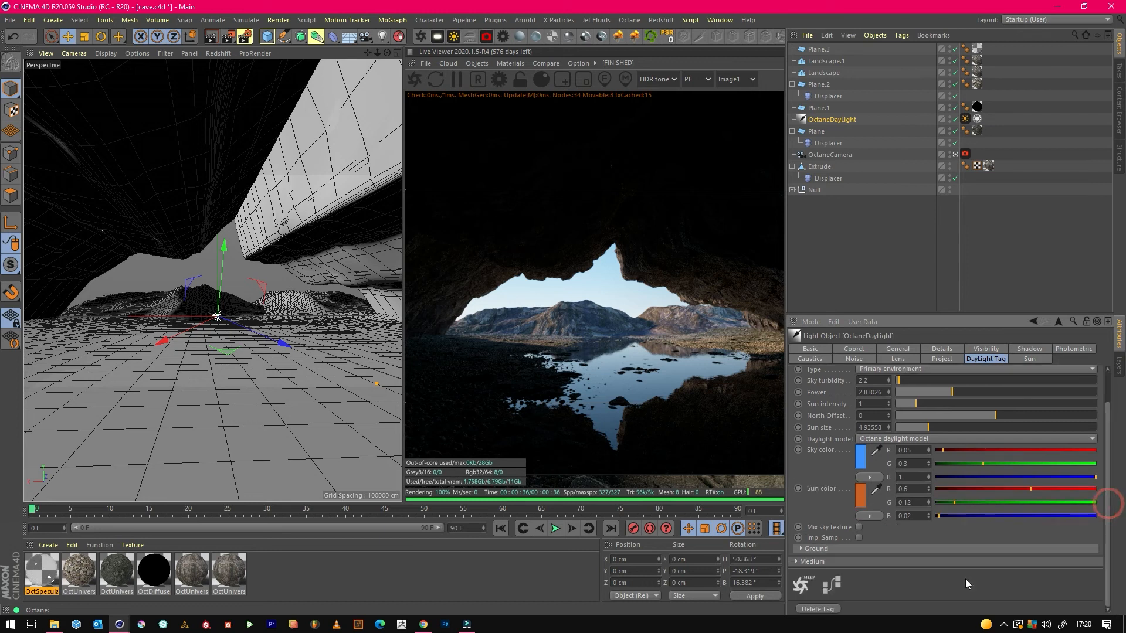
left_click(808, 562)
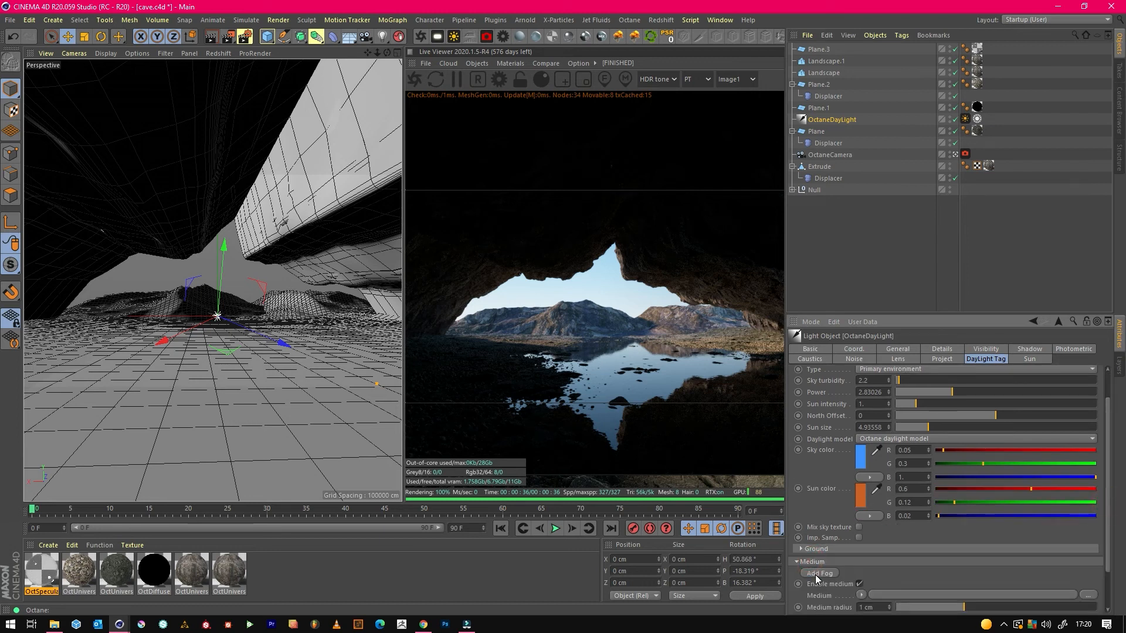
left_click(820, 573)
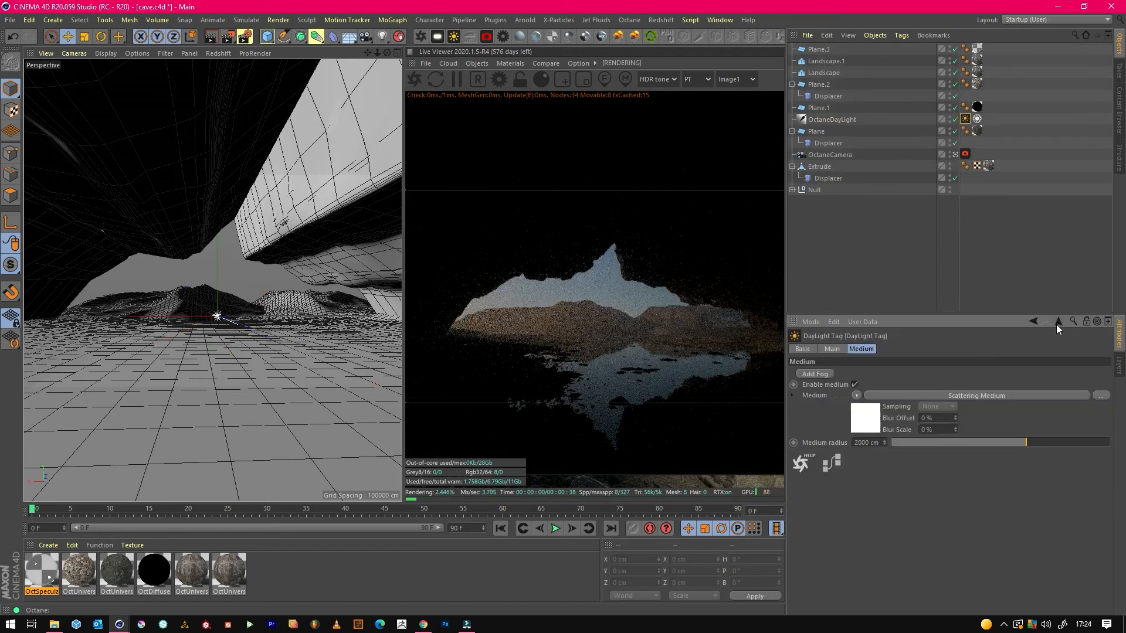
Set the fog's Scattering Medium to a Density of 0.1 and a Volume step length of 350.
left_click(1008, 395)
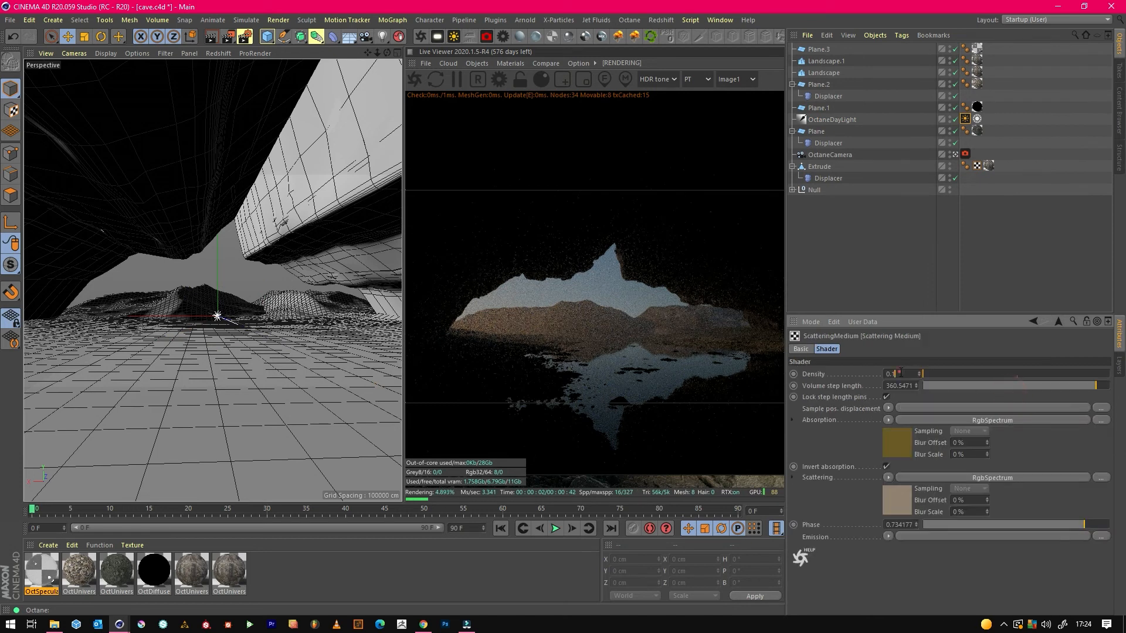
key("Tab")
type("350")
key("Return")
Set the saturation of the Scattering Medium's Absorption color to 42% and return to the medium's settings.
left_click(927, 420)
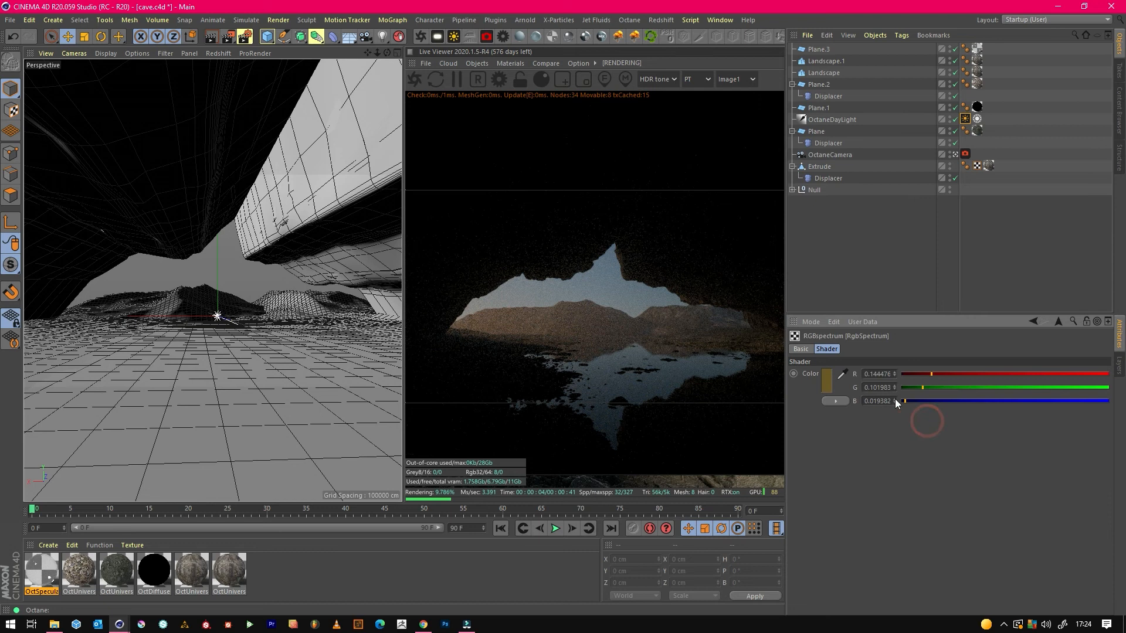
left_click(1057, 321)
left_click(898, 443)
left_click(829, 382)
left_click(836, 393)
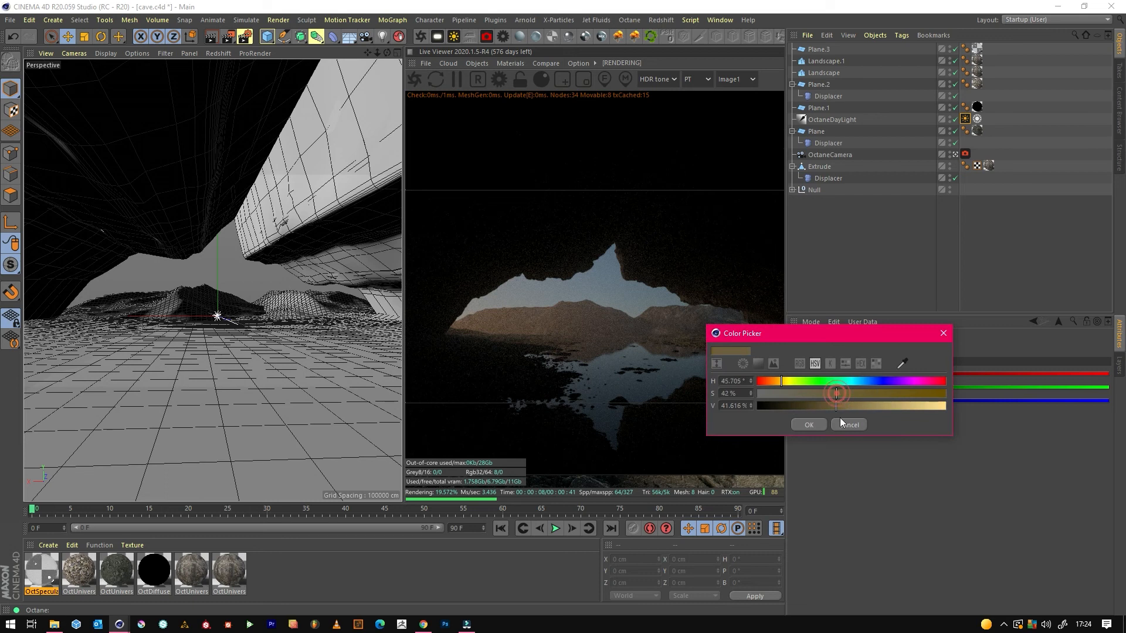
left_click(814, 422)
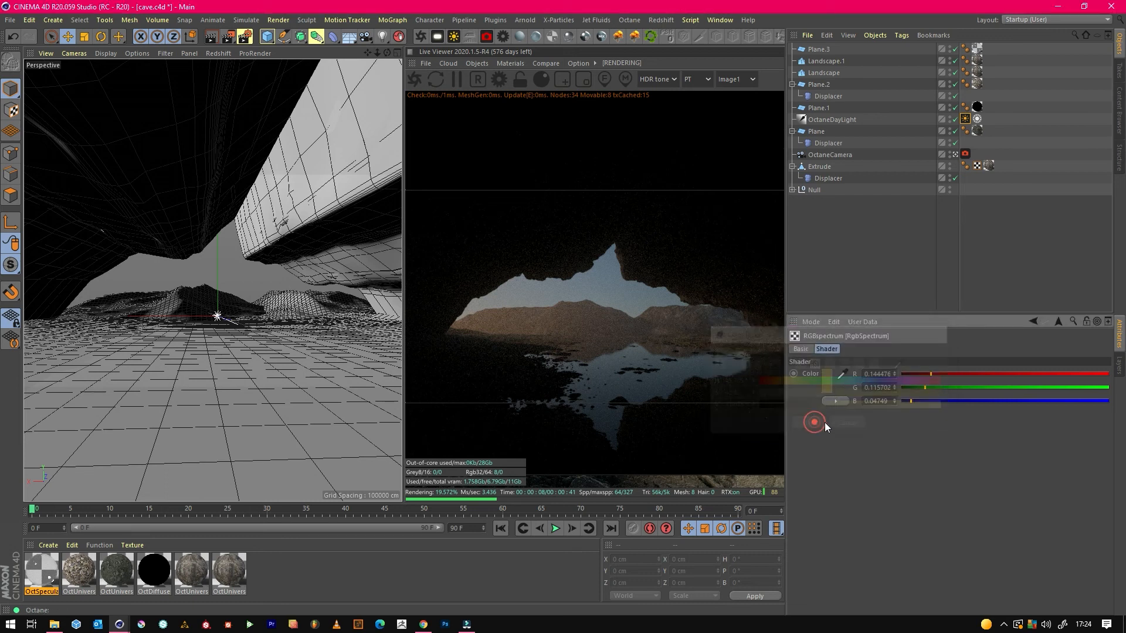
left_click(1058, 322)
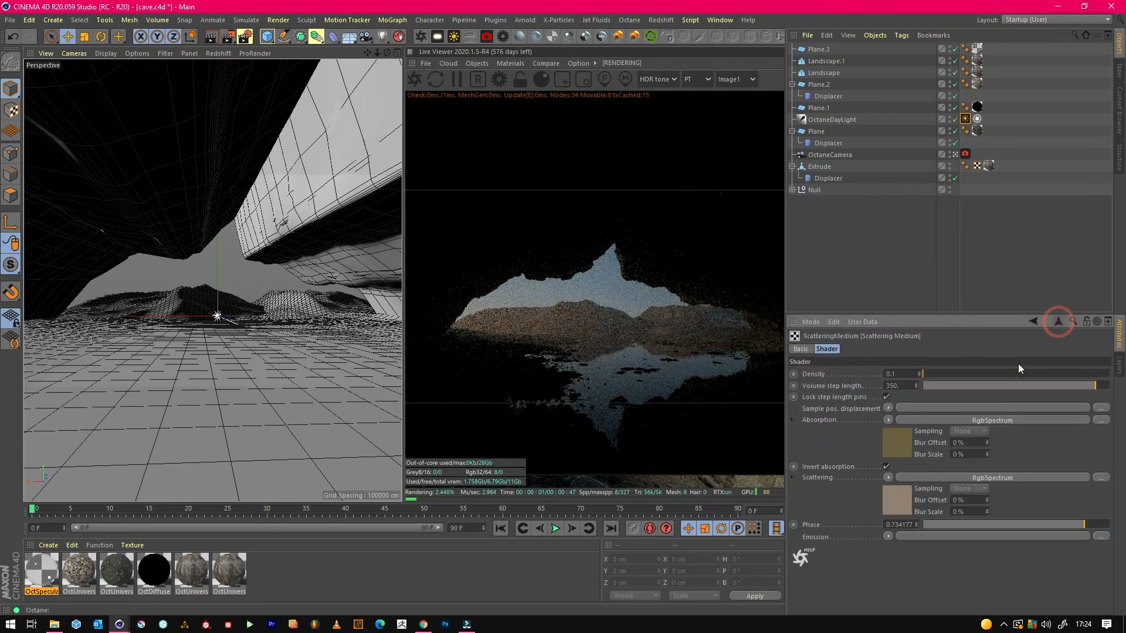
Try a fog Density of 0.2, return it to 0.1, and set the Volume step length to about 54.2.
left_click(920, 371)
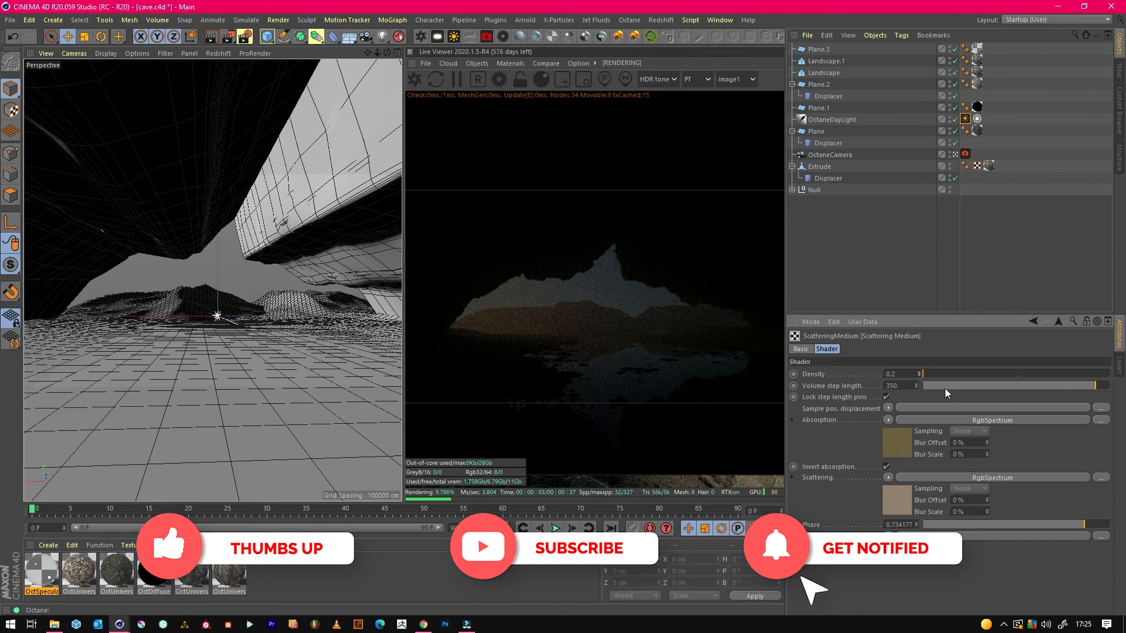
left_click(919, 376)
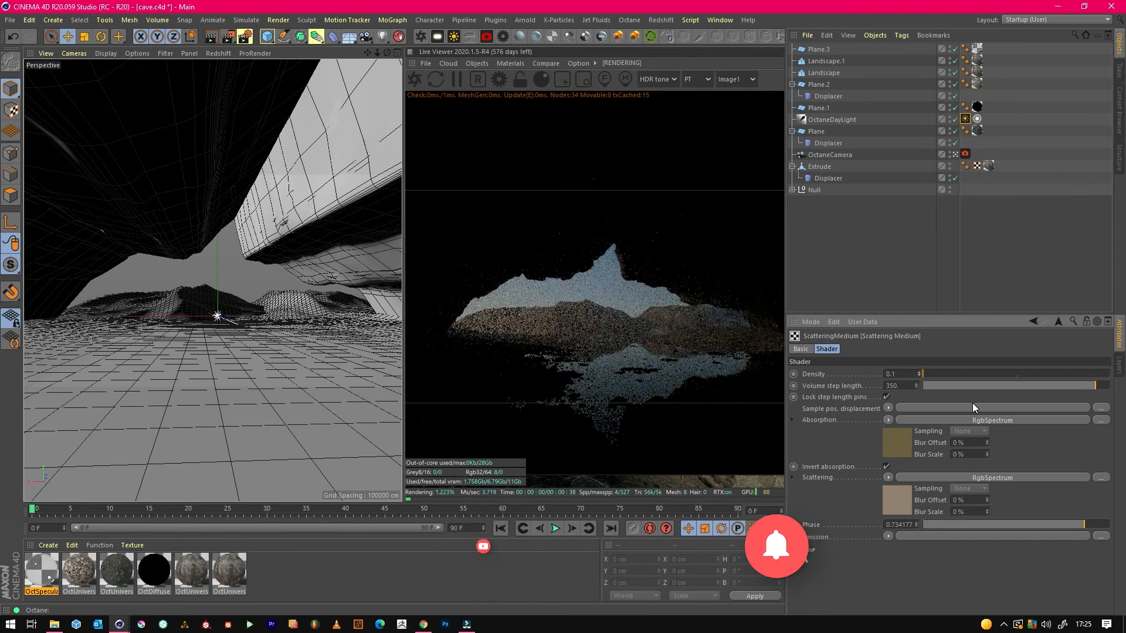
left_click_drag(1076, 384, 1062, 384)
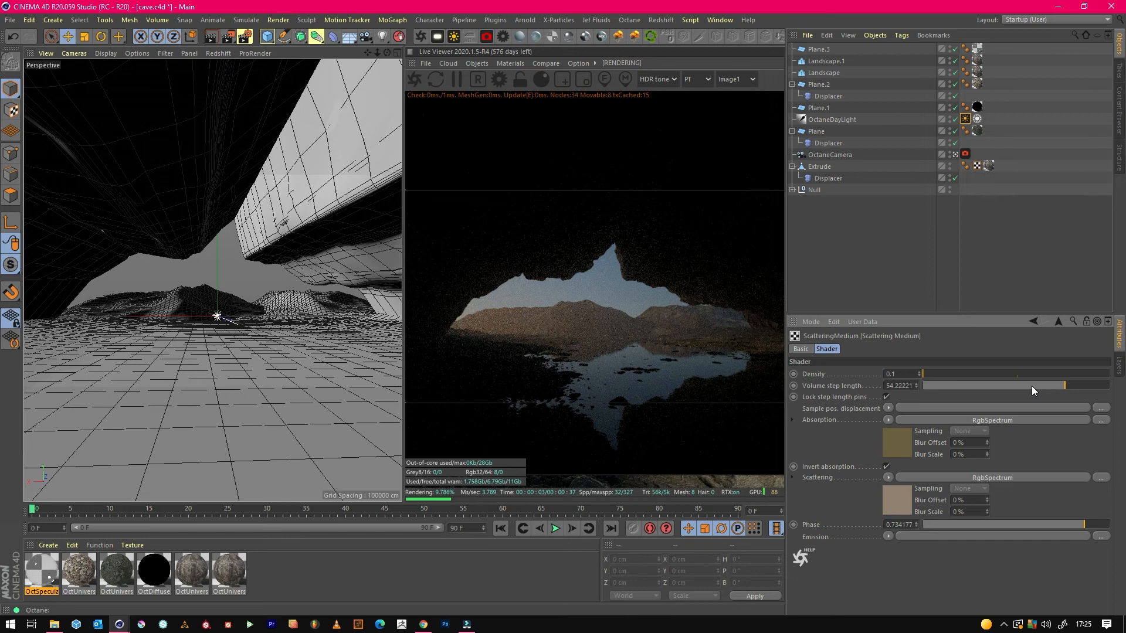
Raise the OctaneDayLight's Power to about 5.57 and reduce its Sun size to about 1.68.
left_click(832, 119)
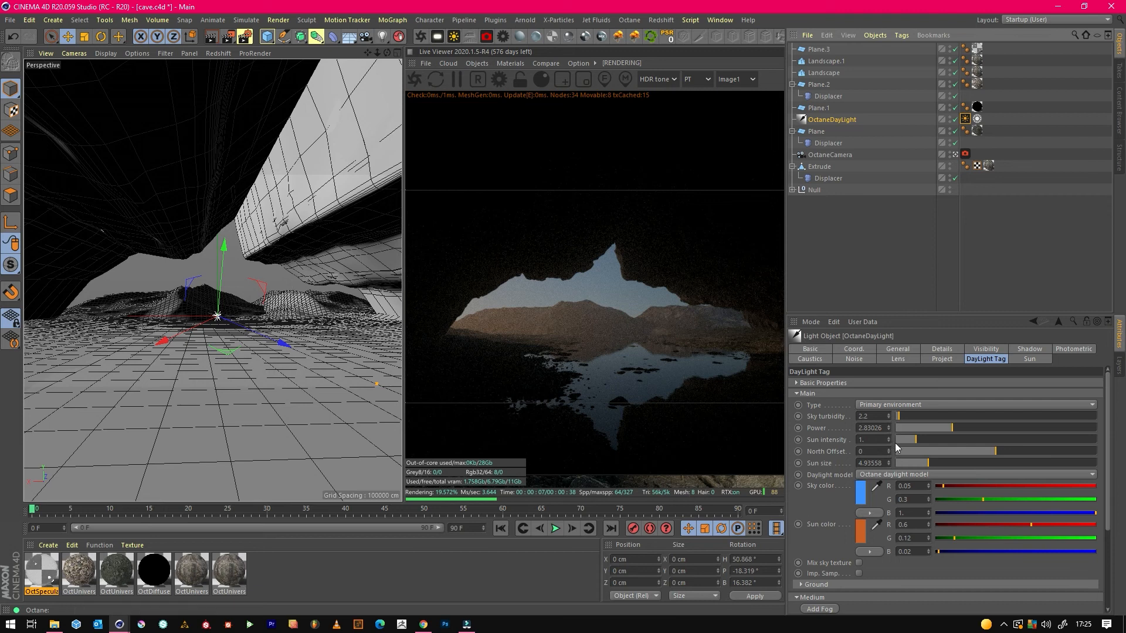
left_click(1007, 428)
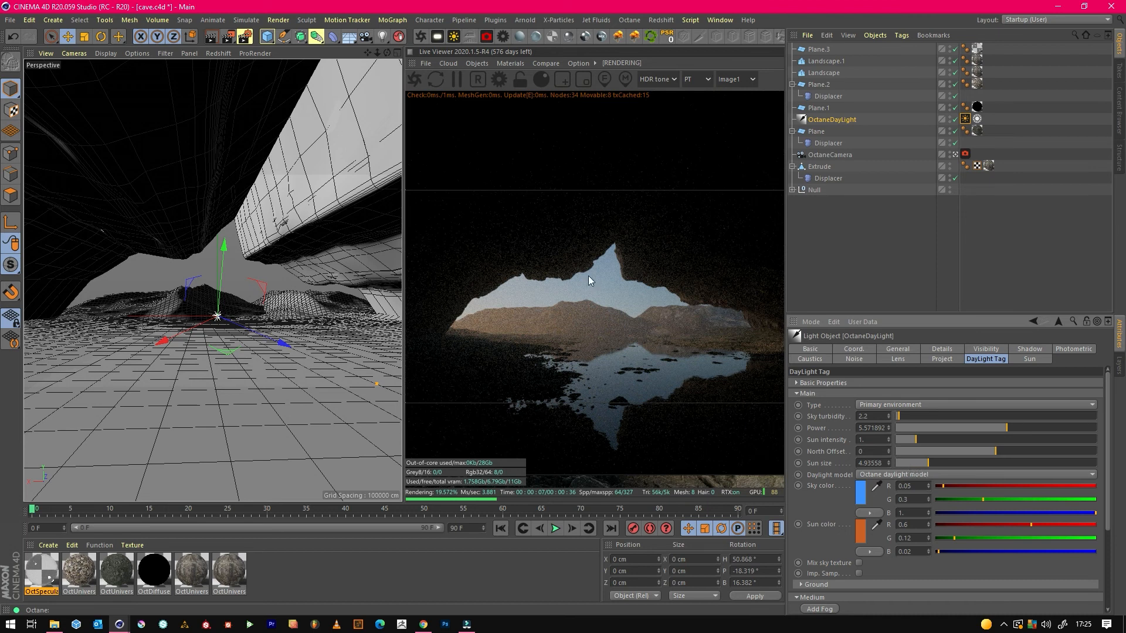
left_click(905, 463)
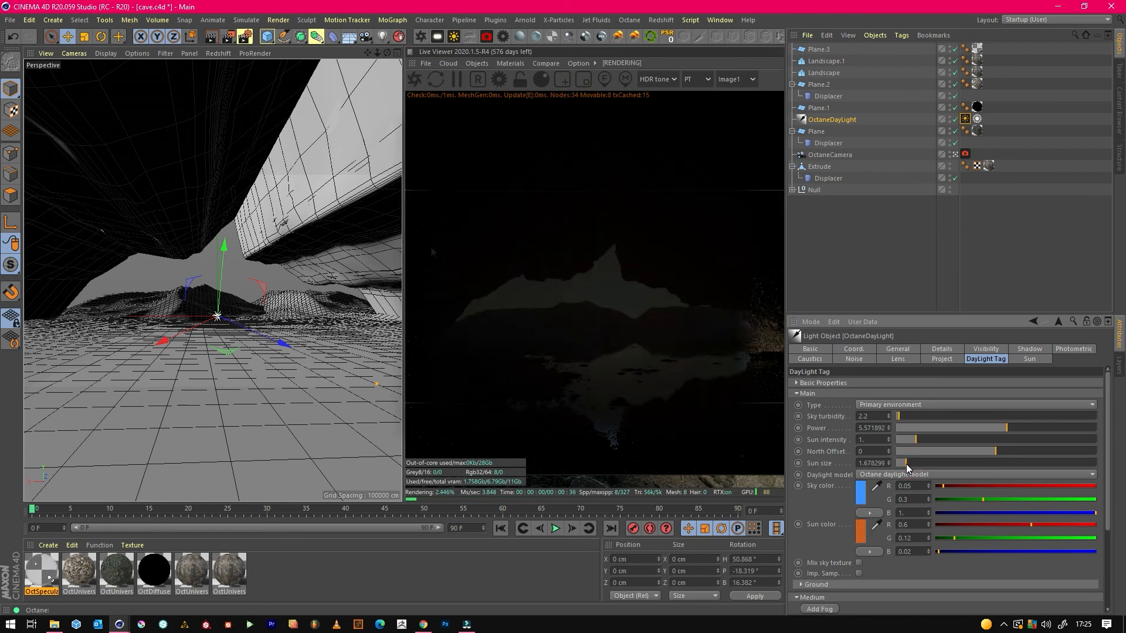